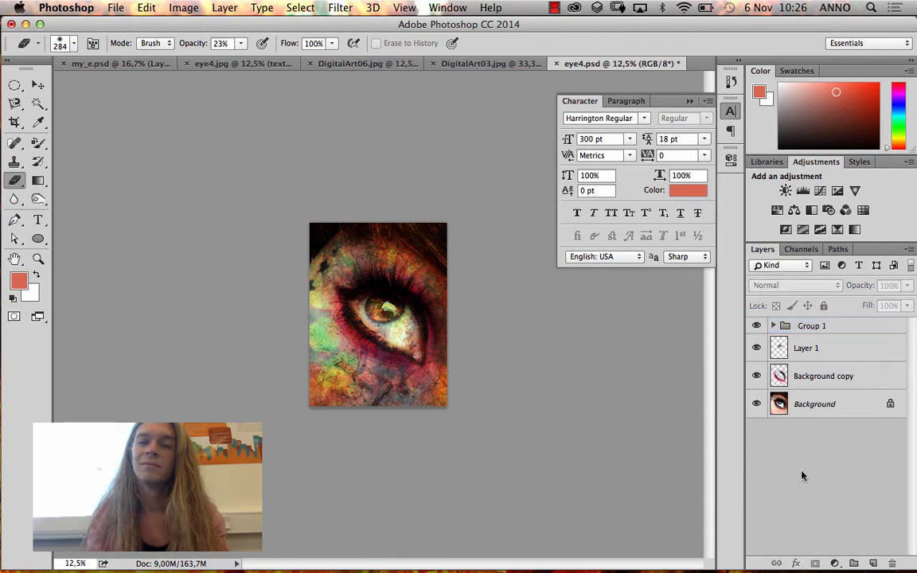
# Undo the existing layer grouping so Layers 2 to 5 are ungrouped
pyautogui.press('super+alt+z')
pyautogui.press('super+alt+z')
pyautogui.press('super+alt+z')
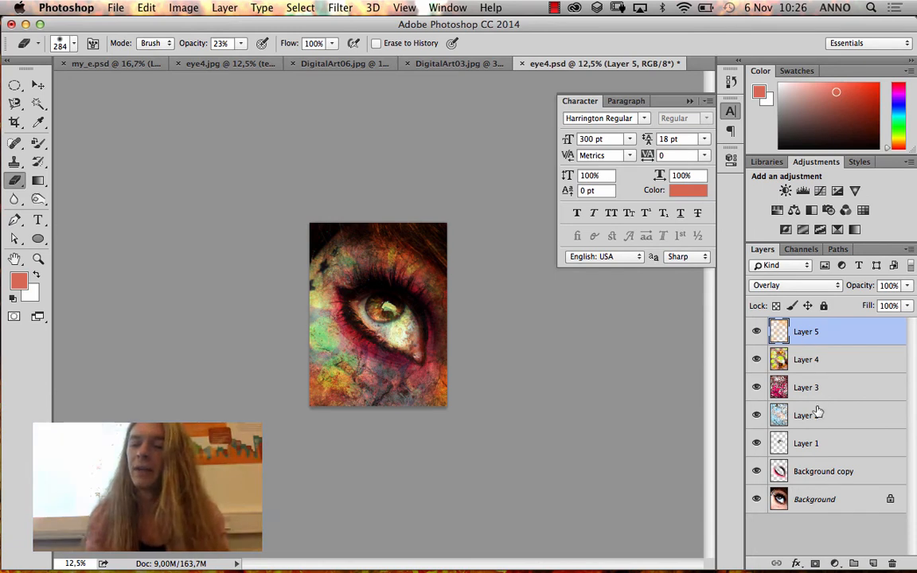
# Group Layer 2 through Layer 5 and name the group Texture
pyautogui.keyDown('shift'); pyautogui.click(818, 414); pyautogui.keyUp('shift')
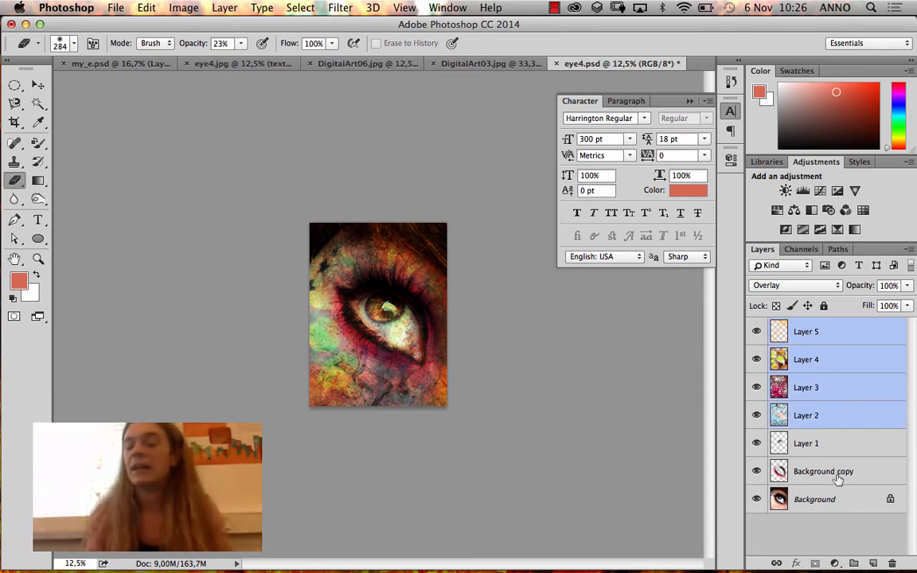
pyautogui.click(854, 563)
pyautogui.doubleClick(805, 326)
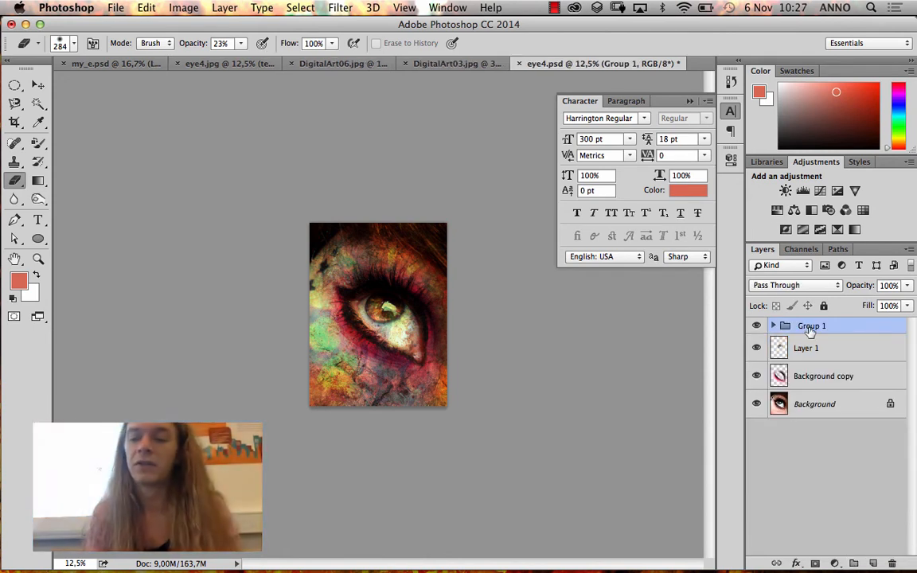
pyautogui.write('Texture')
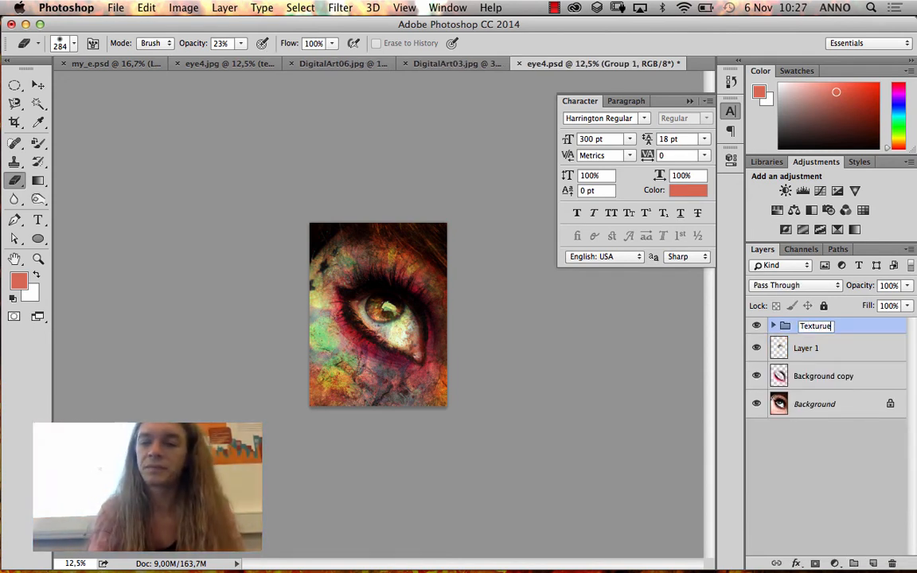
pyautogui.press('Return')
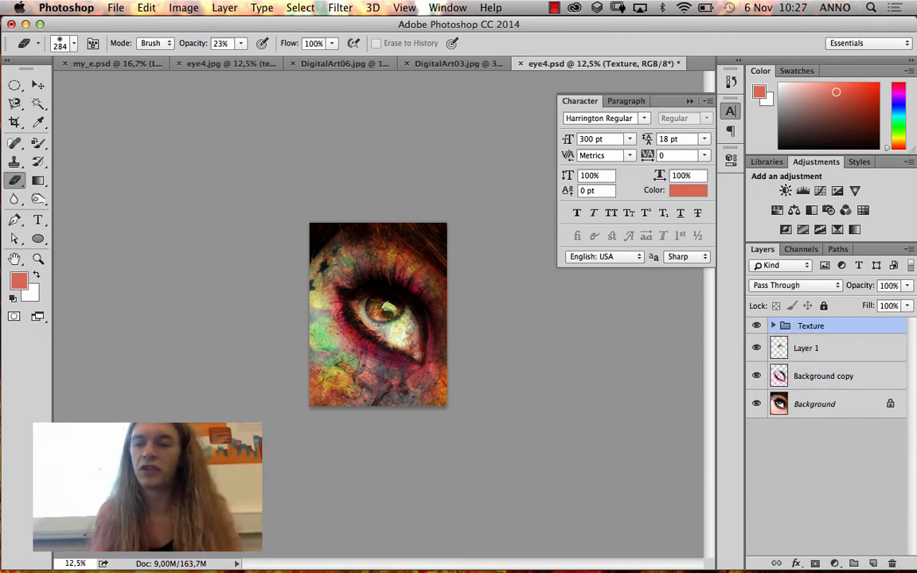
# Toggle the visibility of Layer 1 and Background copy to check what each adds to the eye
pyautogui.click(807, 350)
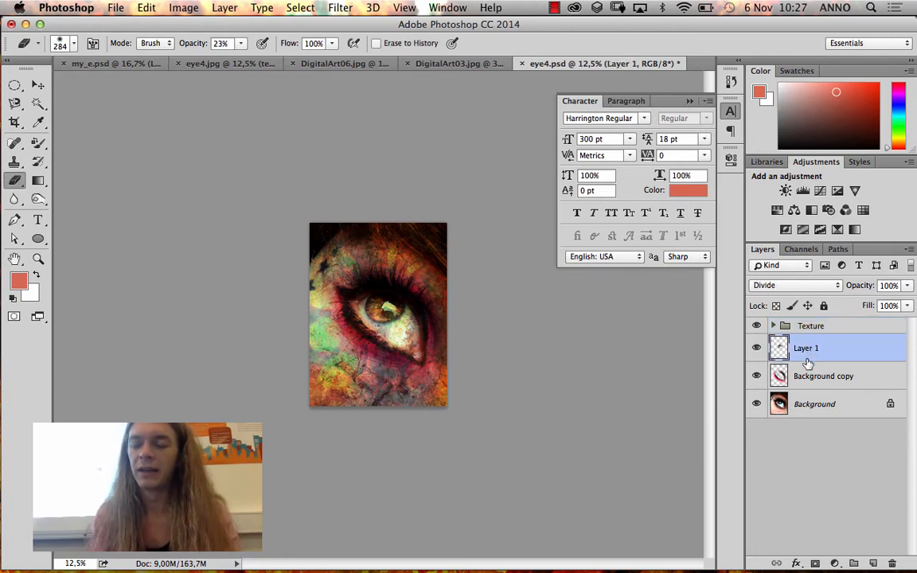
pyautogui.click(756, 350)
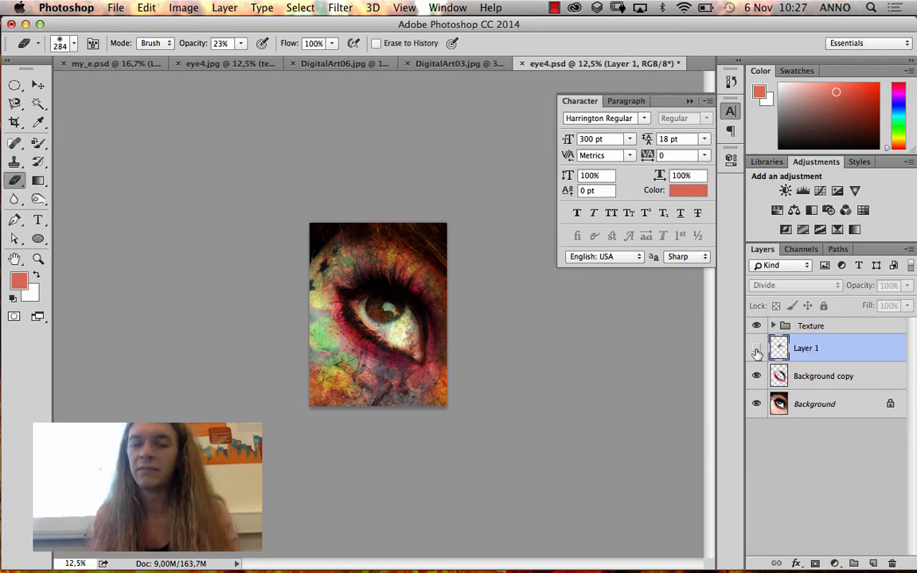
pyautogui.click(756, 351)
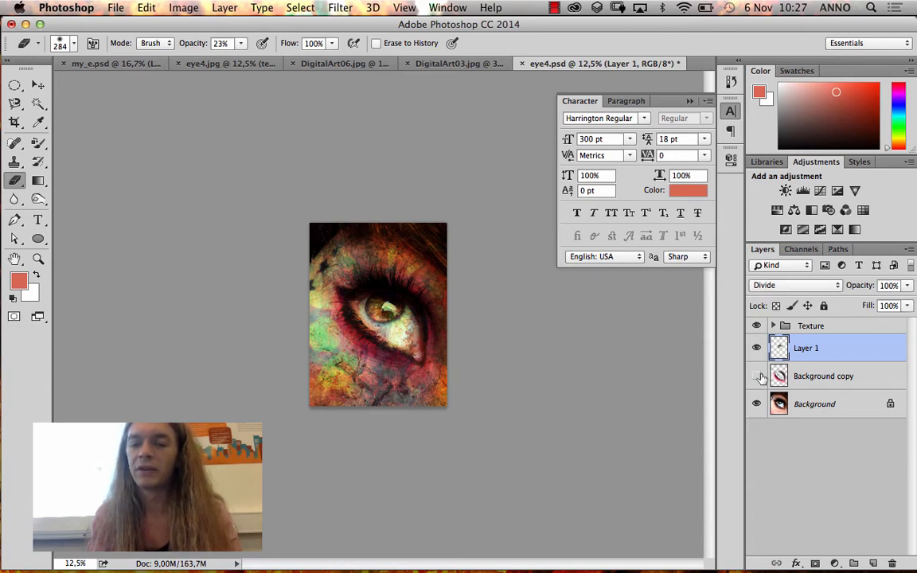
pyautogui.click(758, 377)
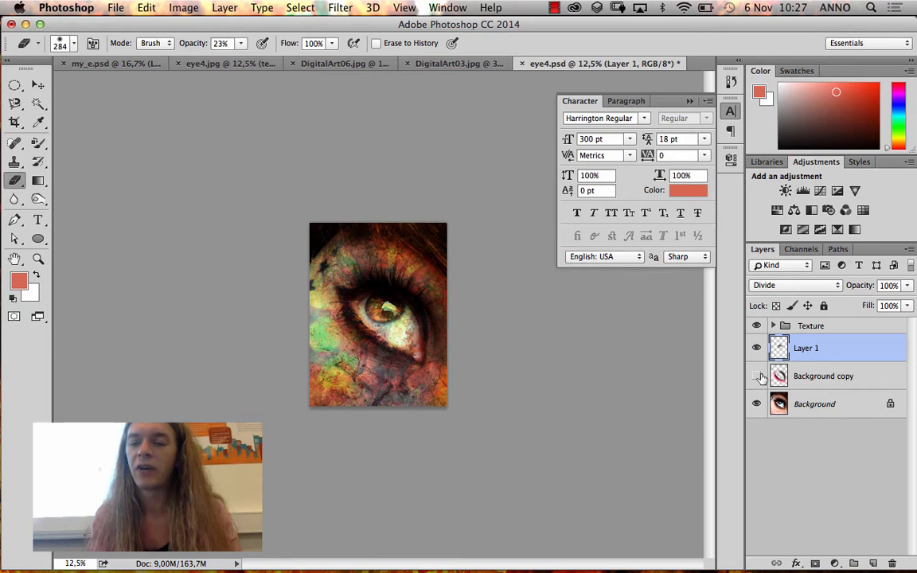
# Group Layer 1 and Background copy together and name the group Eye features
pyautogui.keyDown('shift'); pyautogui.click(819, 381); pyautogui.keyUp('shift')
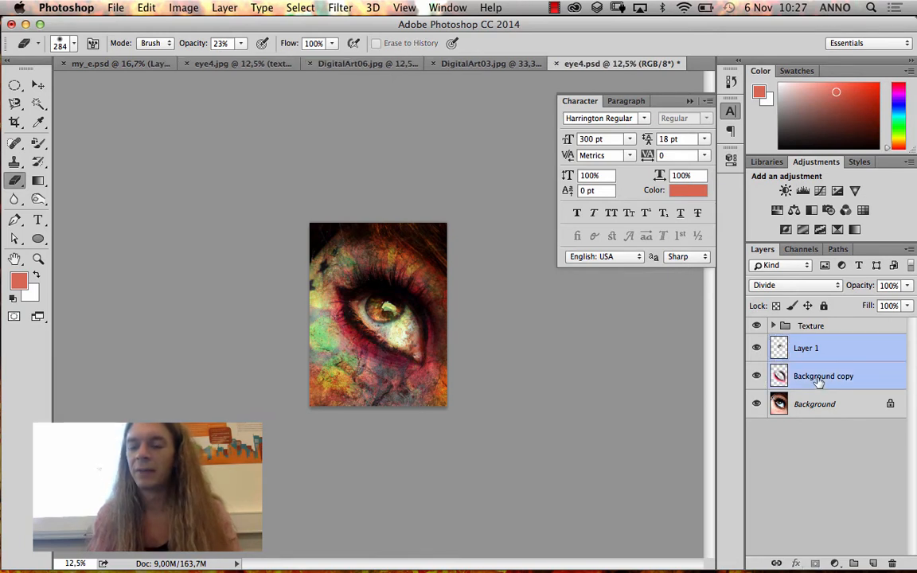
pyautogui.click(854, 563)
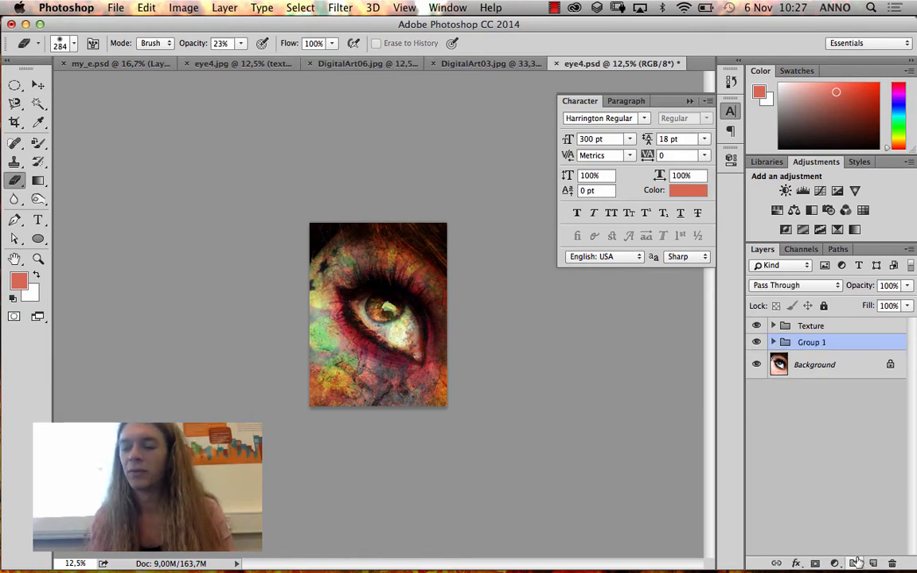
pyautogui.doubleClick(812, 342)
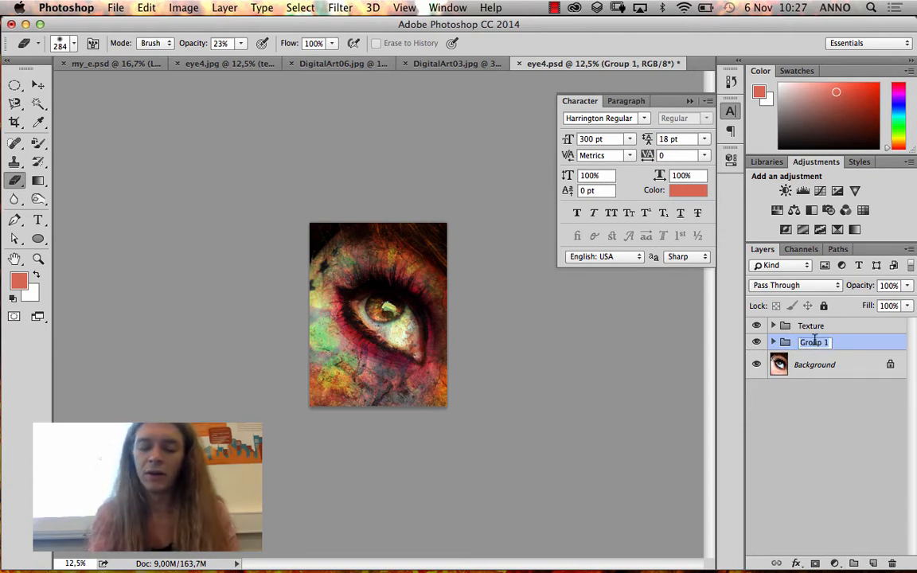
pyautogui.write('Eye features')
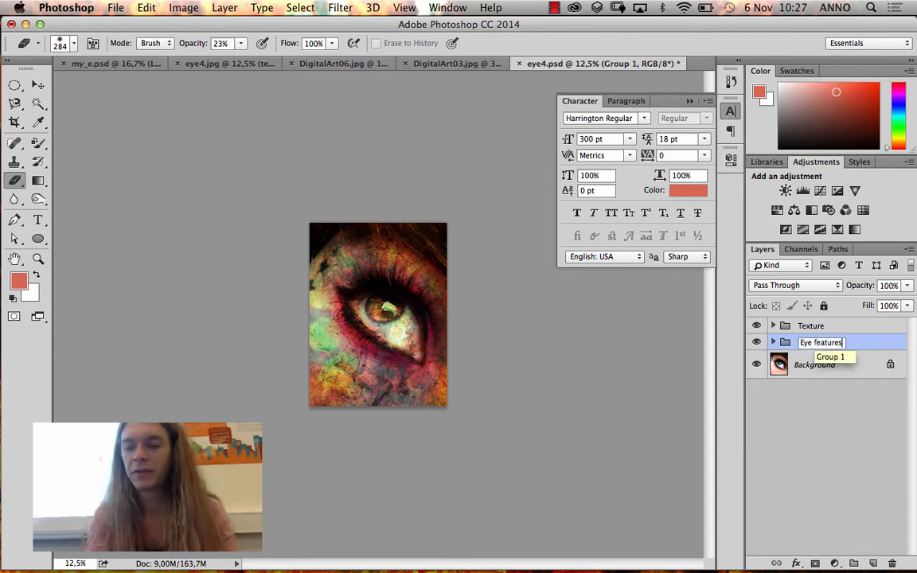
pyautogui.press('Return')
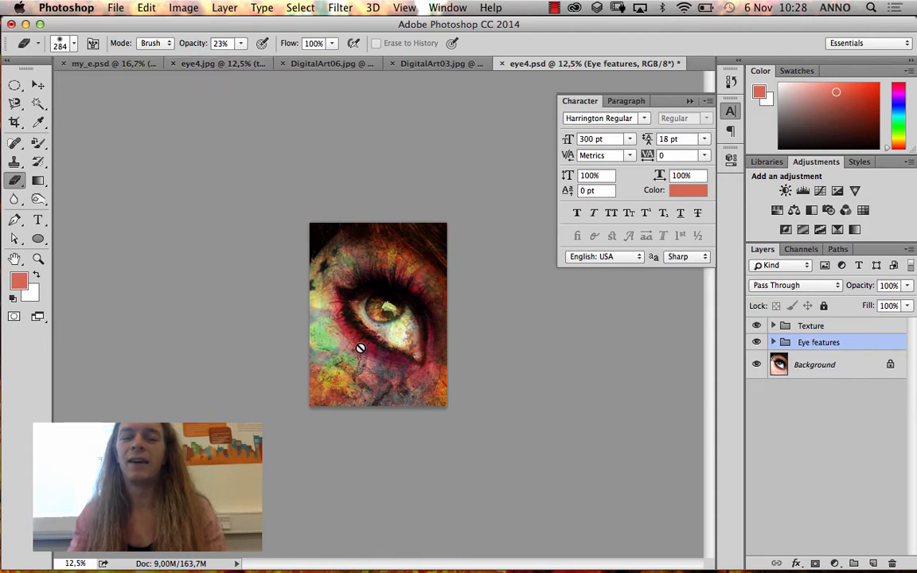
# Open the image butterfly01.jpg from the Ressources folder
pyautogui.click(117, 8)
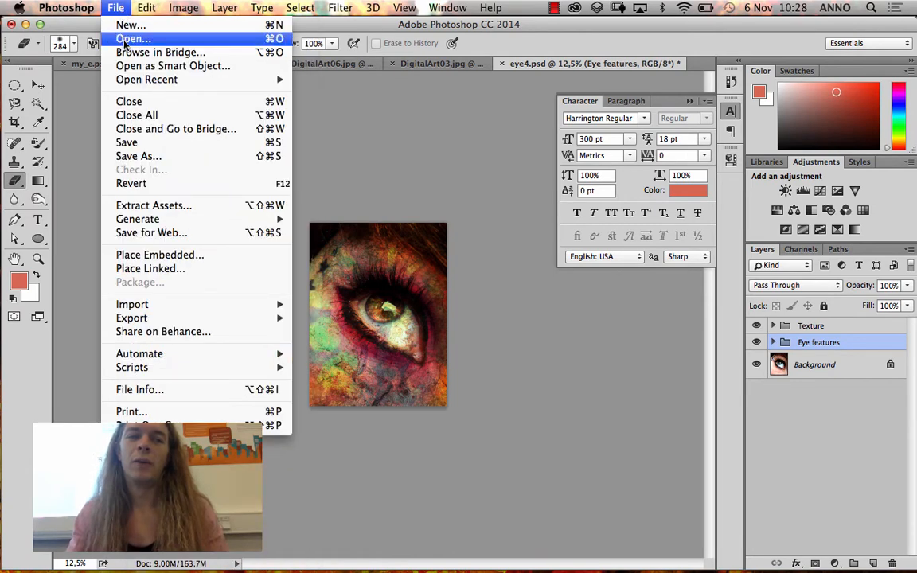
pyautogui.click(119, 39)
pyautogui.click(307, 143)
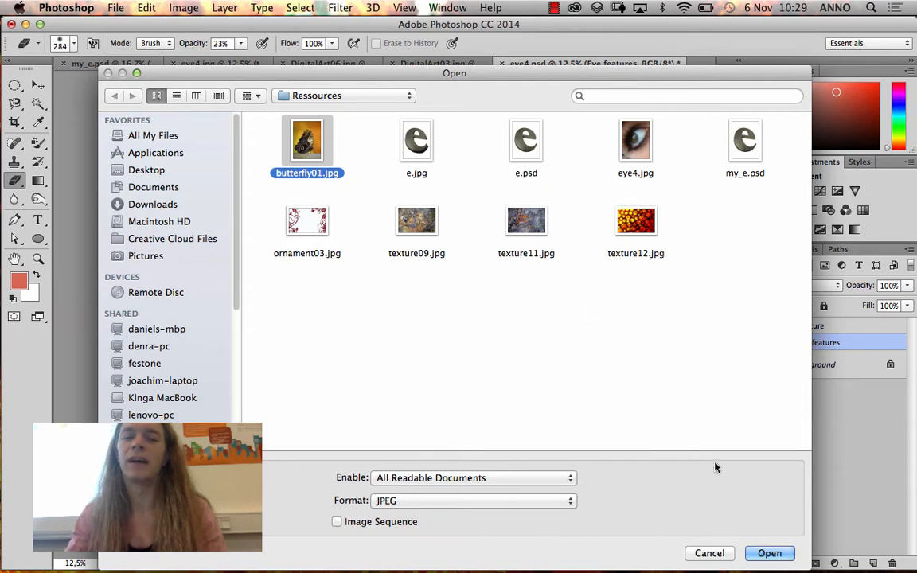
pyautogui.click(769, 549)
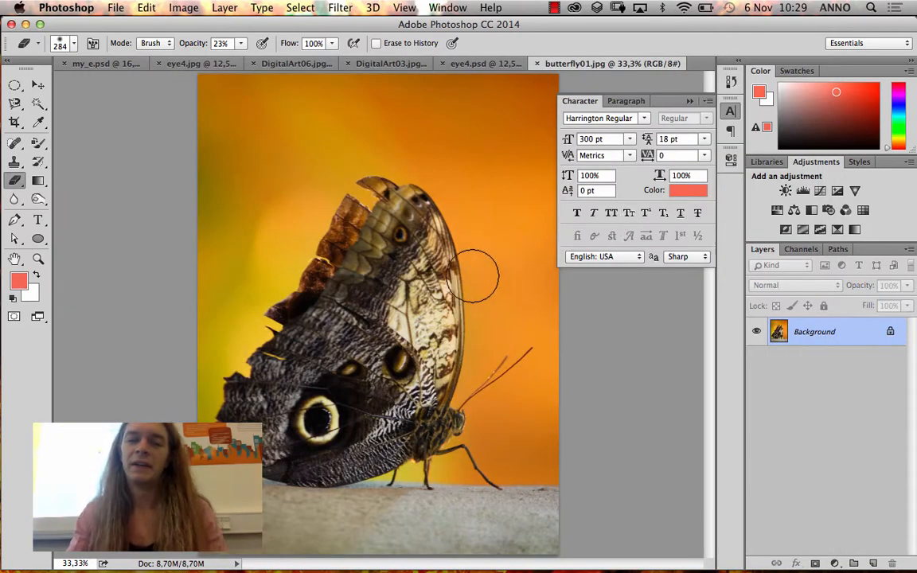
# Select the butterfly's wings, including the tip, with the Quick Selection tool
pyautogui.click(36, 104)
pyautogui.click(112, 100)
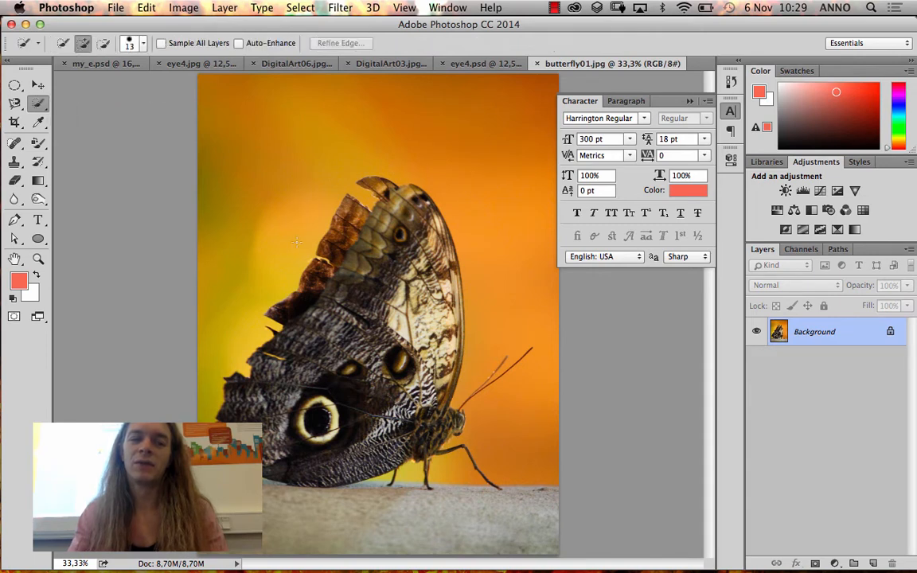
pyautogui.moveTo(394, 243)
pyautogui.mouseDown()
pyautogui.moveTo(319, 418)
pyautogui.moveTo(247, 319)
pyautogui.moveTo(306, 239)
pyautogui.moveTo(372, 237)
pyautogui.moveTo(385, 191)
pyautogui.moveTo(343, 302)
pyautogui.moveTo(387, 386)
pyautogui.moveTo(347, 387)
pyautogui.moveTo(372, 402)
pyautogui.moveTo(410, 290)
pyautogui.moveTo(447, 262)
pyautogui.mouseUp()
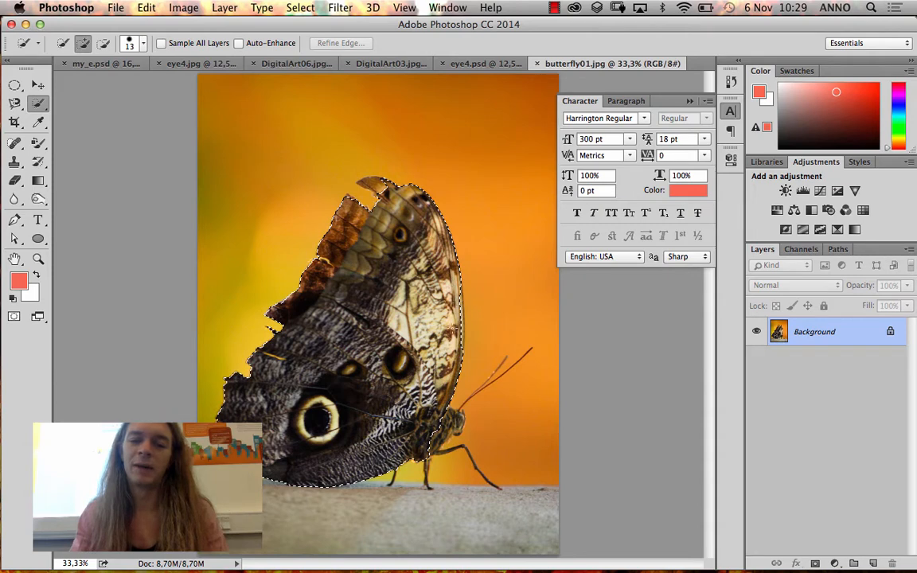
pyautogui.moveTo(414, 301); pyautogui.dragTo(414, 262)
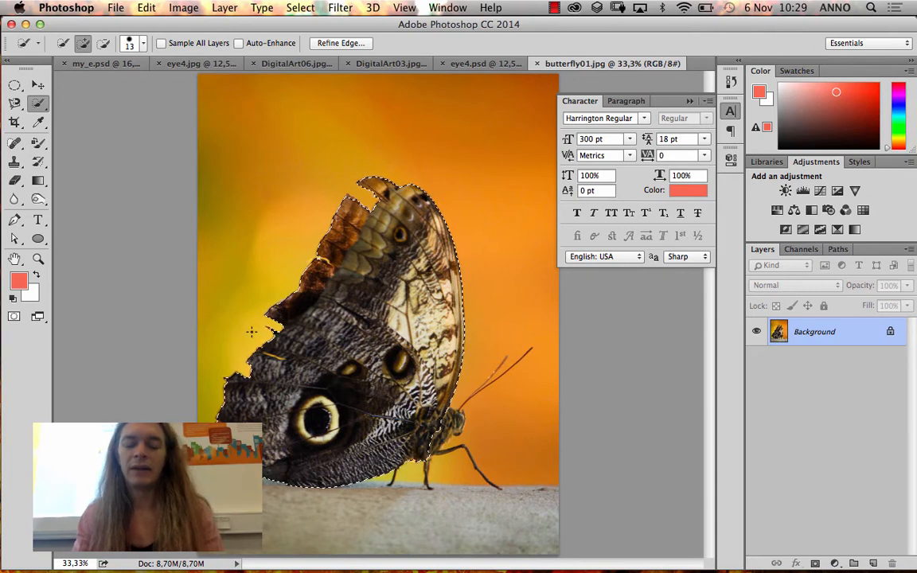
# Add a patch of background beside the brown wing edge to the selection and subtract it again
pyautogui.moveTo(290, 203); pyautogui.dragTo(311, 219)
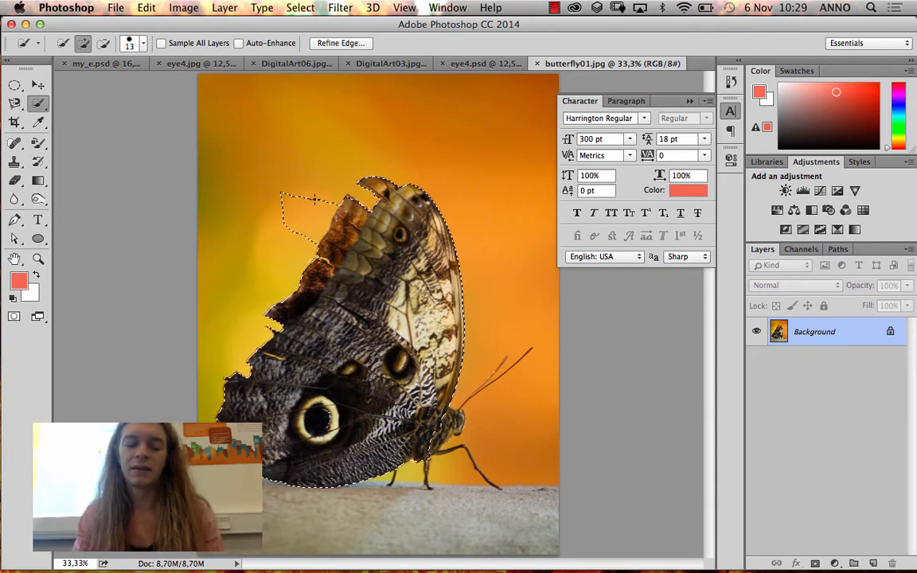
pyautogui.press('alt')
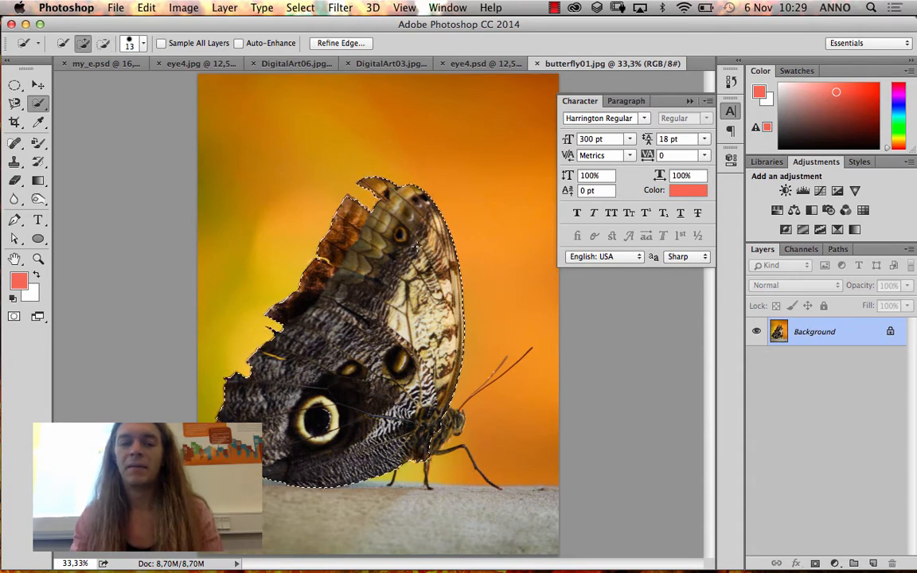
pyautogui.press('alt')
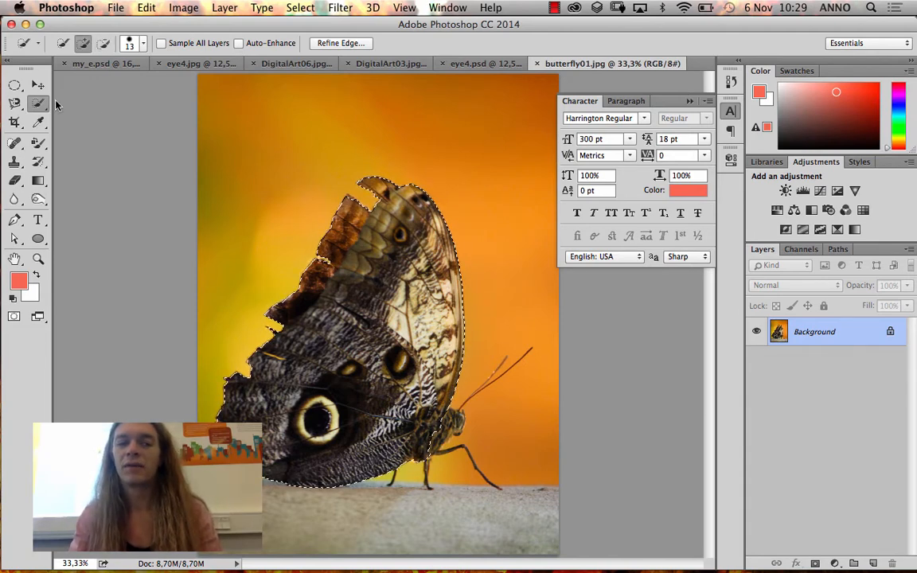
pyautogui.rightClick(39, 104)
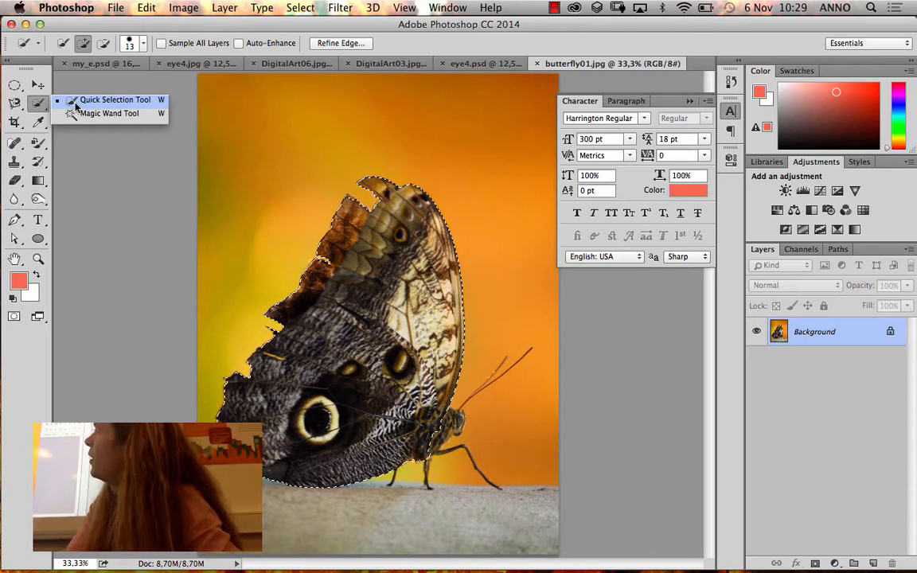
pyautogui.click(33, 97)
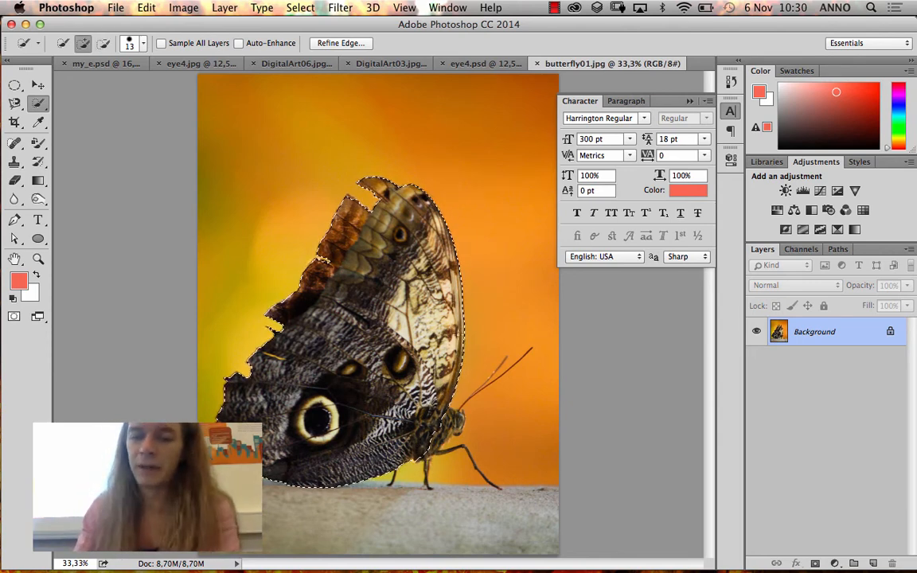
# Move the selected butterfly into the eye4.psd document with the Move tool, placing it over the eye
pyautogui.click(38, 85)
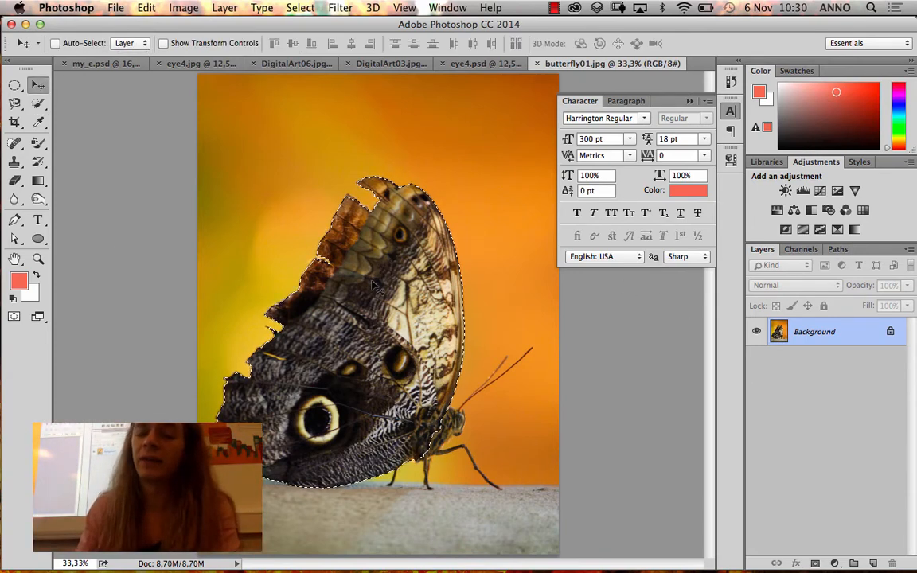
pyautogui.moveTo(379, 288); pyautogui.dragTo(471, 72)
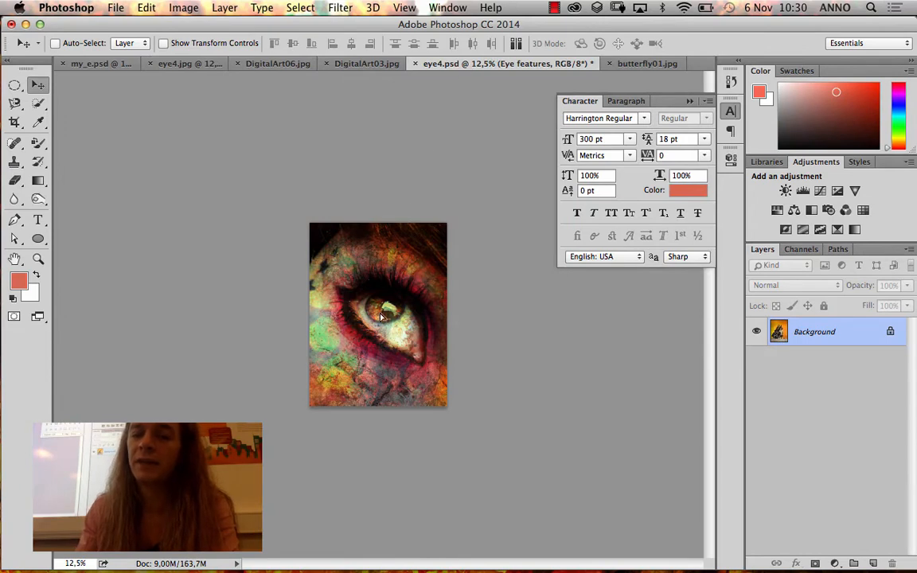
pyautogui.moveTo(381, 316); pyautogui.dragTo(384, 319)
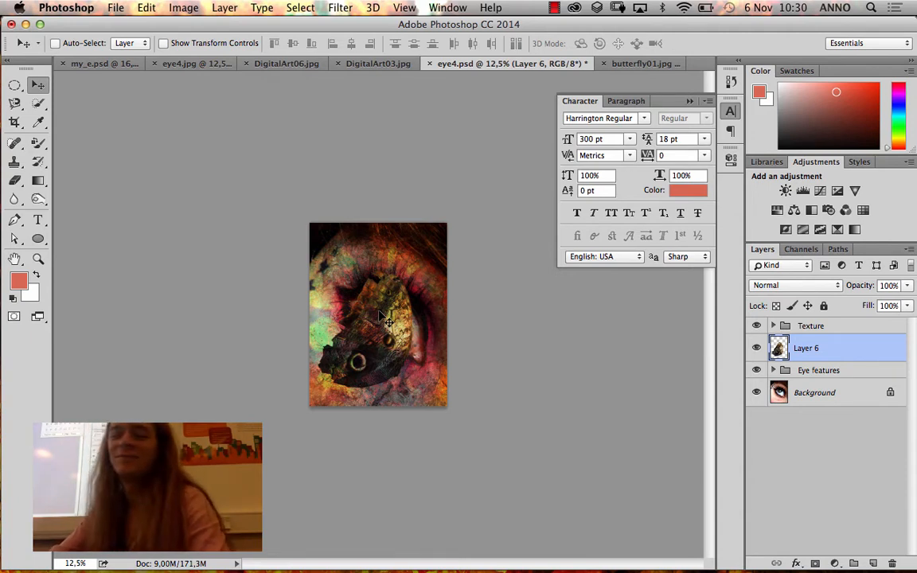
# Place the butterfly layer above the Texture group and position the butterfly over the eye
pyautogui.moveTo(401, 320); pyautogui.dragTo(437, 314)
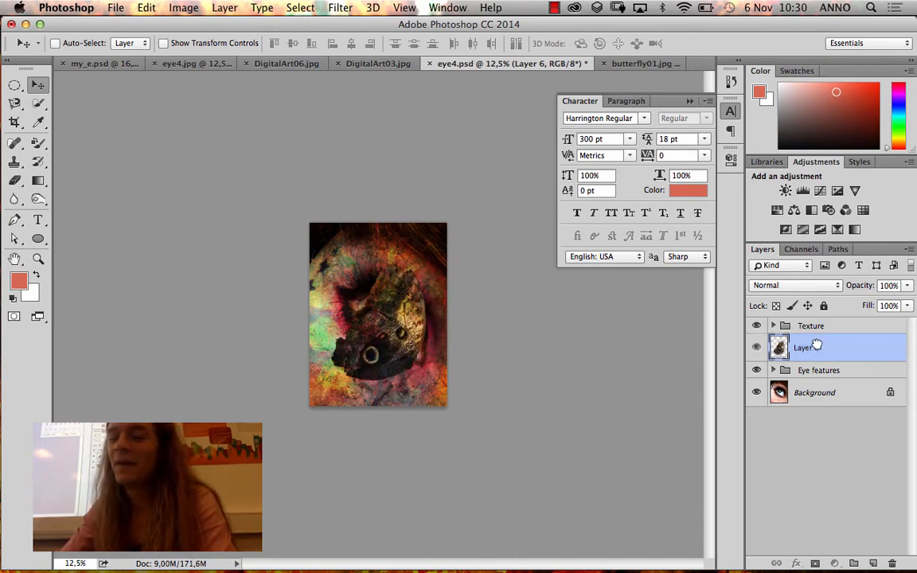
pyautogui.moveTo(804, 350); pyautogui.dragTo(814, 322)
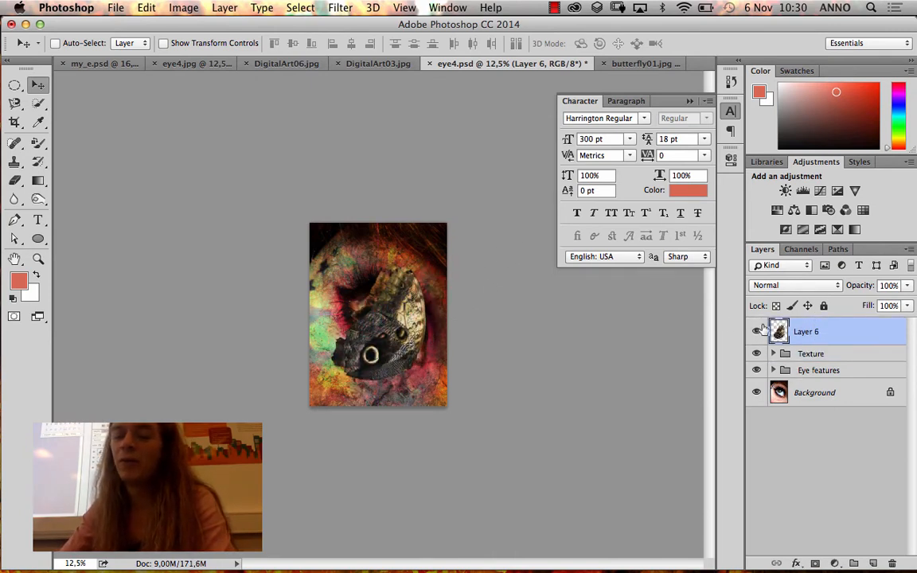
pyautogui.moveTo(413, 316); pyautogui.dragTo(391, 316)
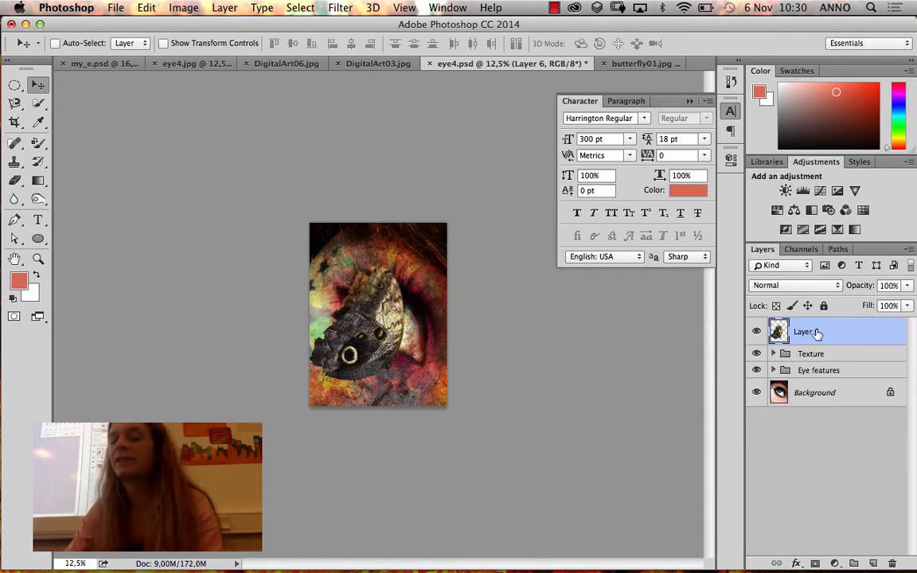
pyautogui.moveTo(380, 335); pyautogui.dragTo(391, 348)
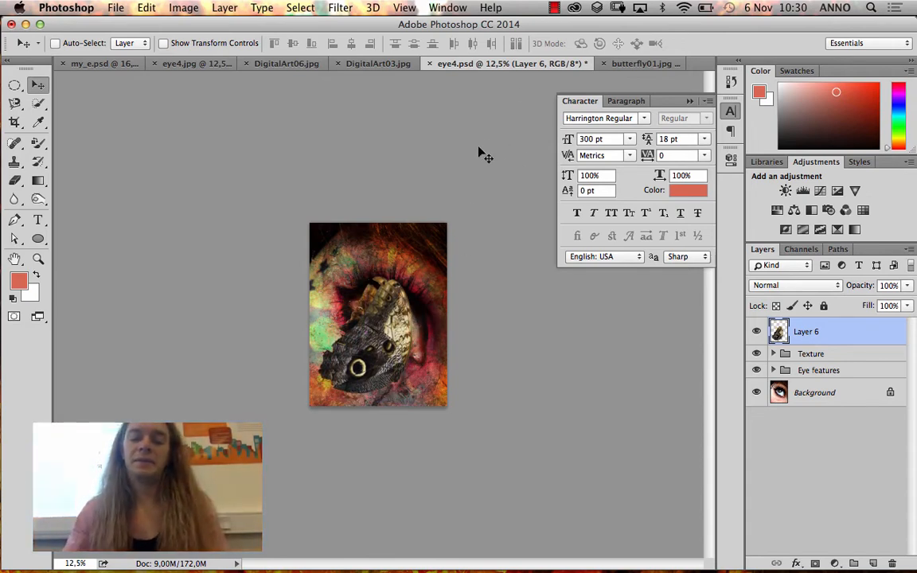
# Rotate the butterfly by about 95 degrees with Free Transform and position it below the eye along the lower lid
pyautogui.press('super+plus')
pyautogui.press('super+plus')
pyautogui.press('super+plus')
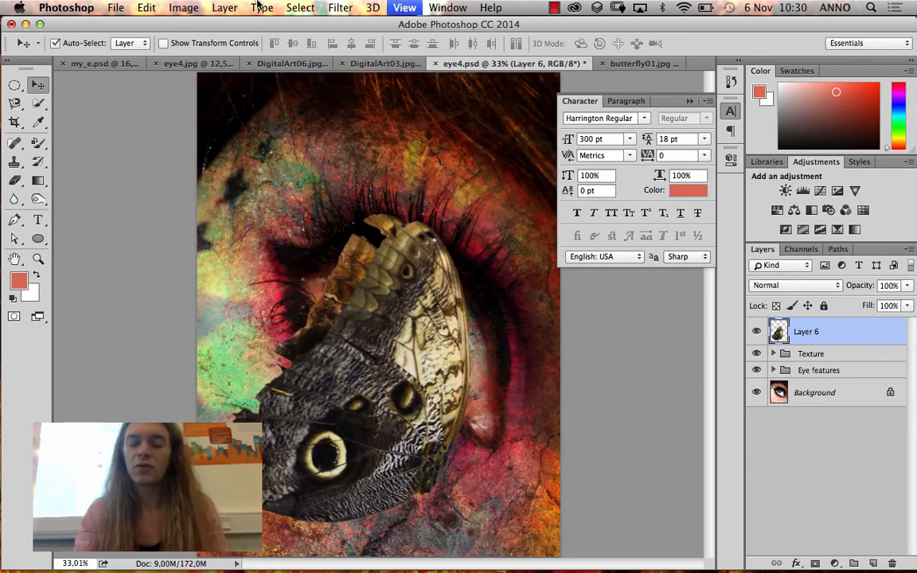
pyautogui.press('super+minus')
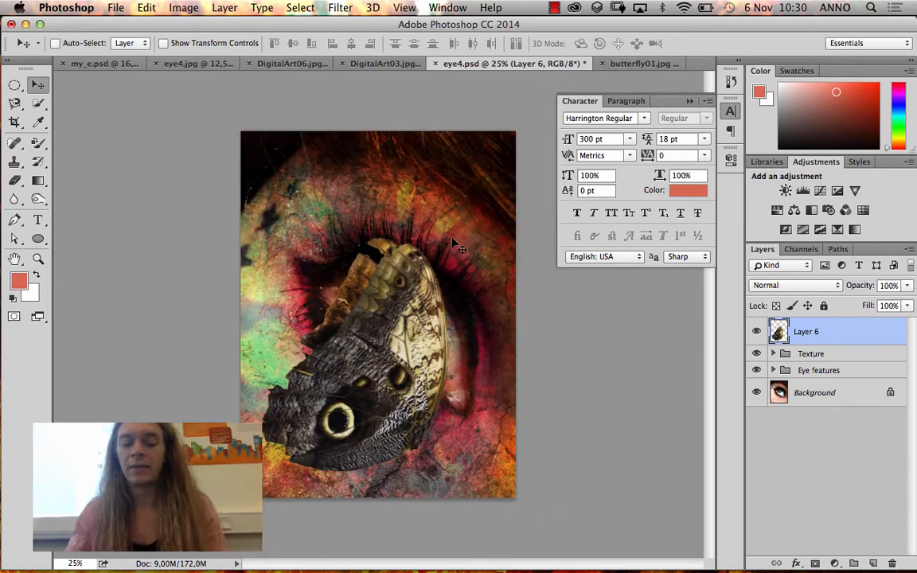
pyautogui.press('super+t')
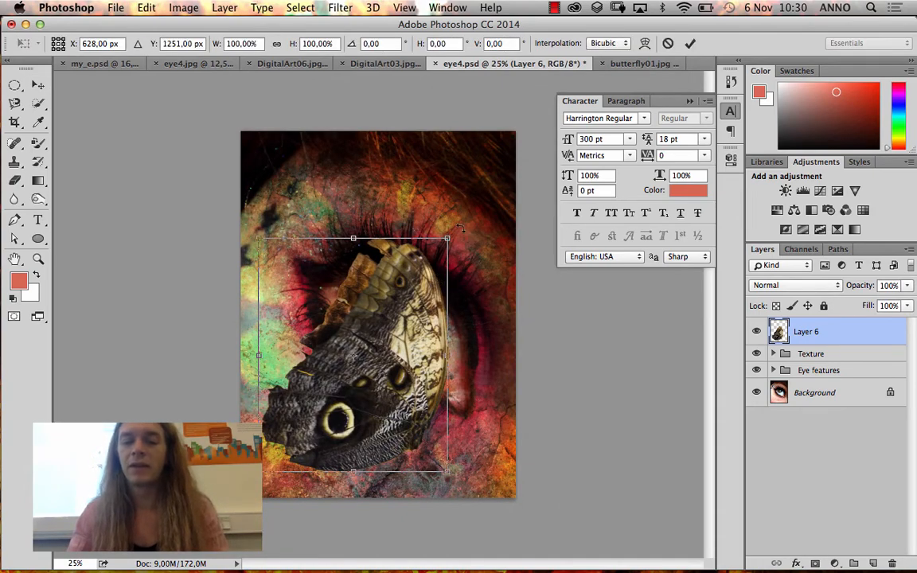
pyautogui.moveTo(462, 229); pyautogui.dragTo(396, 395)
pyautogui.moveTo(402, 354); pyautogui.dragTo(393, 398)
pyautogui.moveTo(354, 356); pyautogui.dragTo(359, 357)
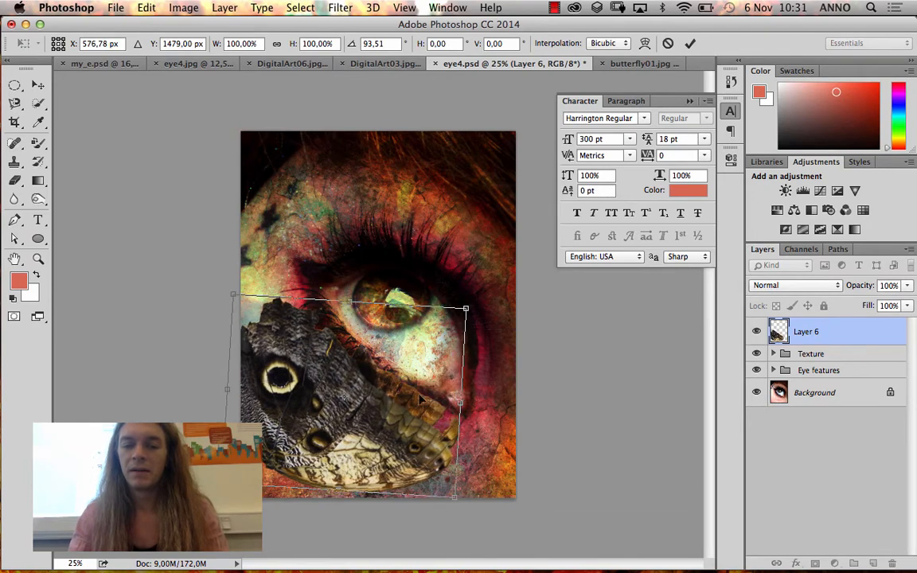
pyautogui.moveTo(481, 347); pyautogui.dragTo(484, 357)
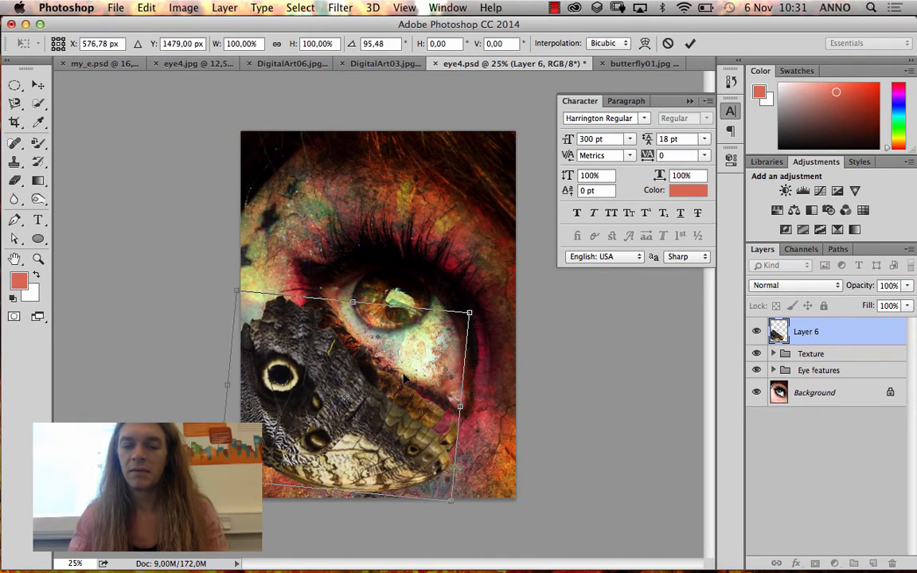
pyautogui.moveTo(404, 379); pyautogui.dragTo(409, 375)
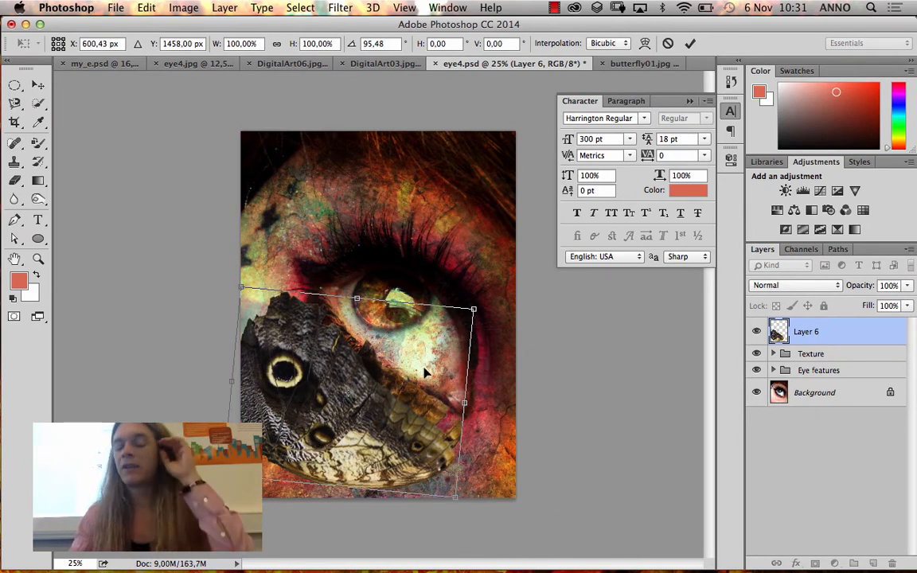
pyautogui.press('Return')
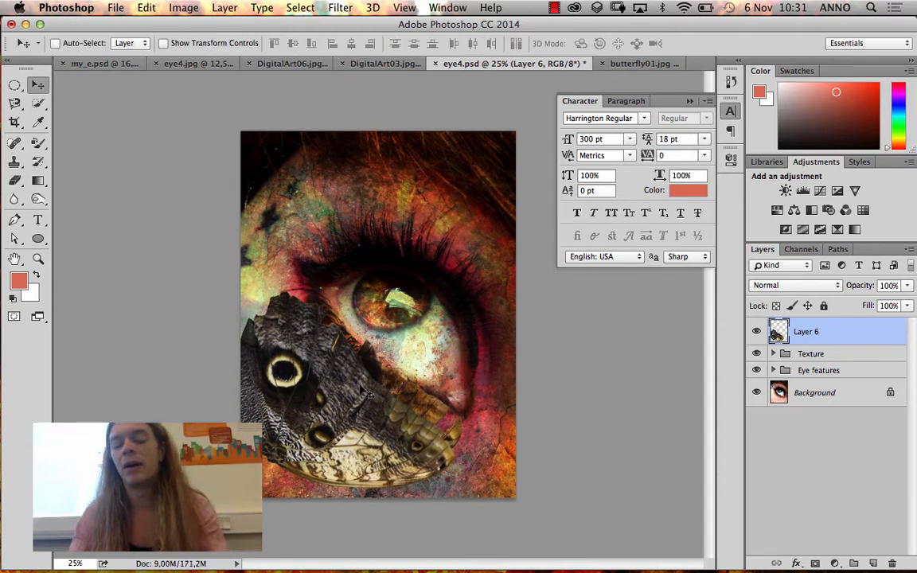
pyautogui.moveTo(362, 392); pyautogui.dragTo(363, 382)
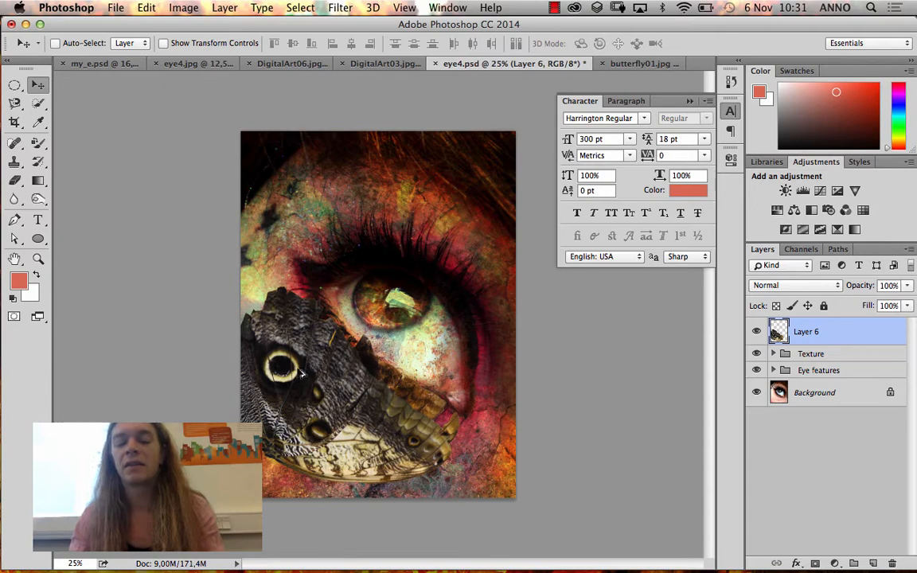
# Duplicate the butterfly into the upper-right corner of the artwork and hide the copied layer
pyautogui.moveTo(299, 384); pyautogui.dragTo(438, 189)
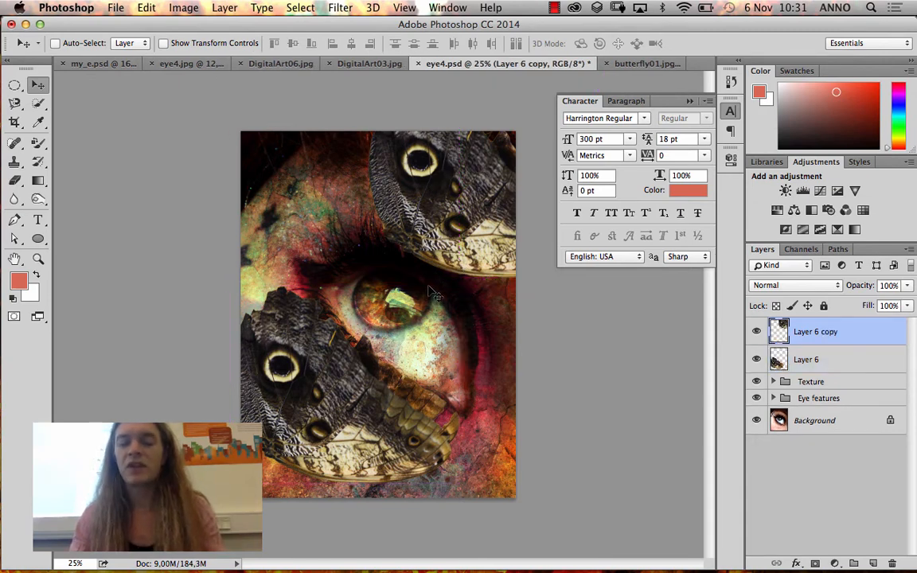
pyautogui.click(756, 332)
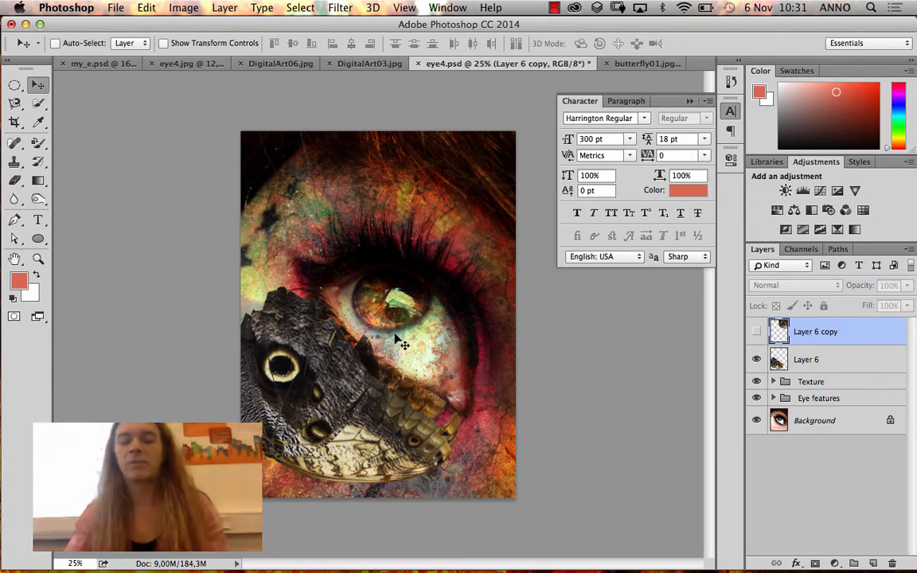
pyautogui.click(18, 238)
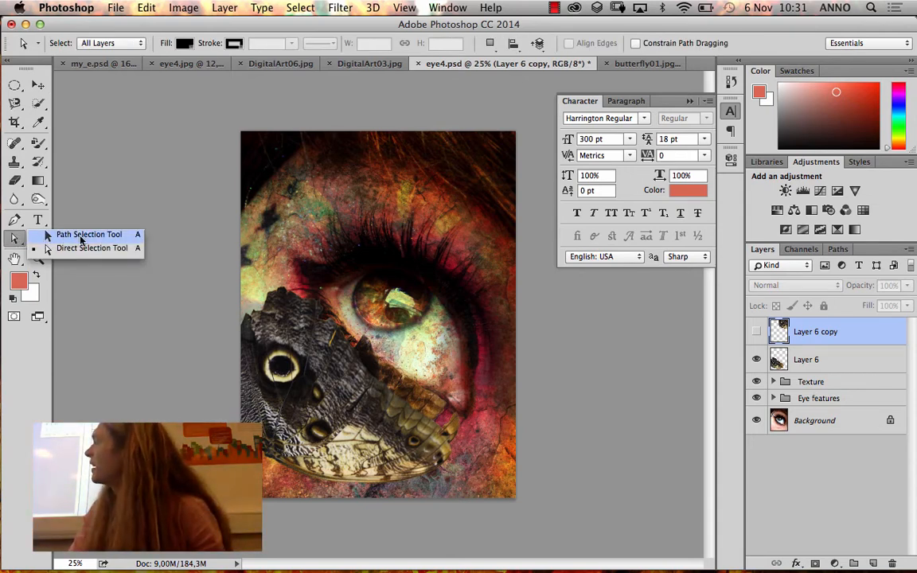
pyautogui.click(79, 238)
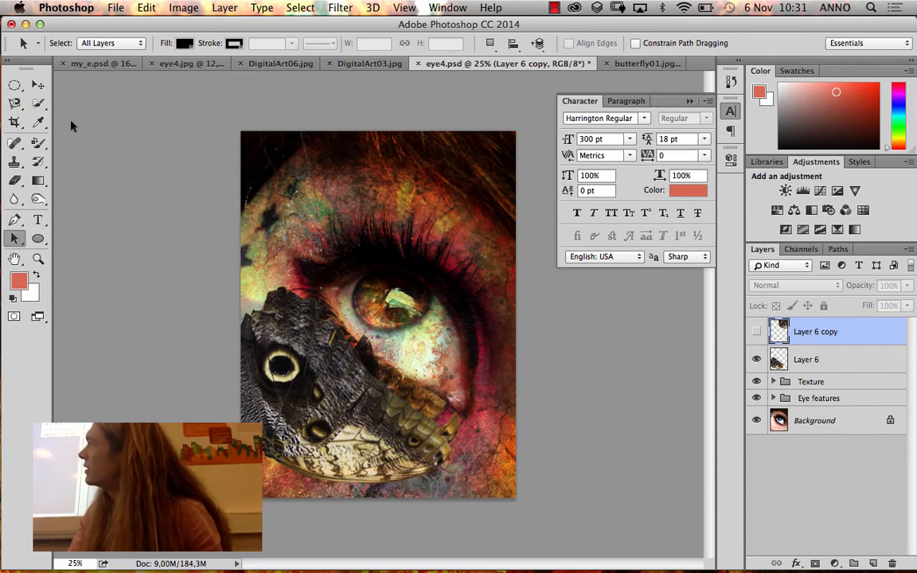
pyautogui.click(41, 90)
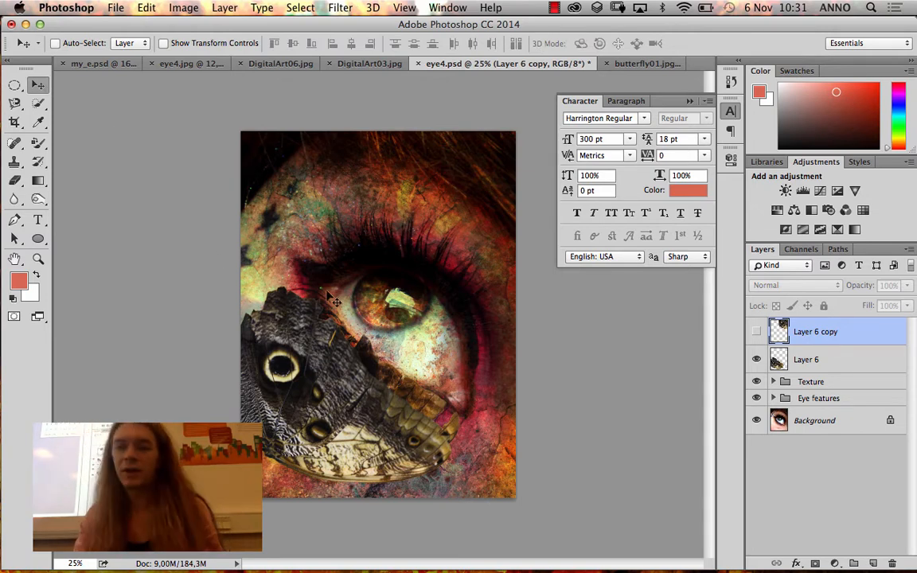
pyautogui.click(757, 331)
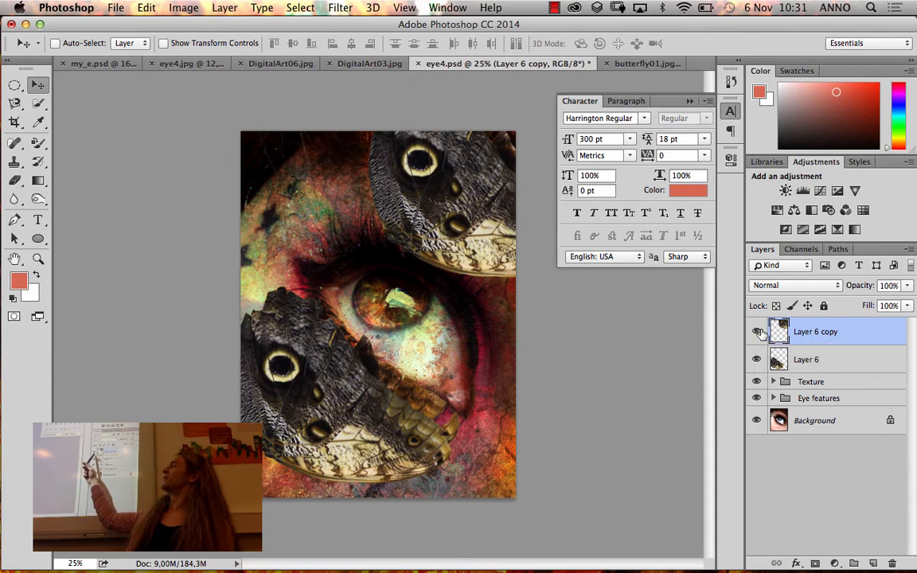
pyautogui.click(757, 332)
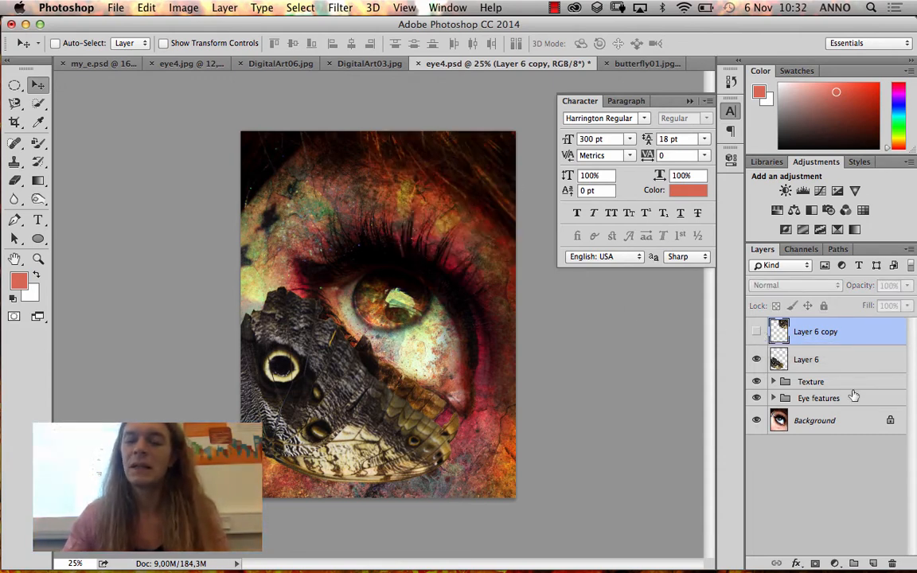
# Start a Warp transform on the original butterfly in Layer 6, pulling its edge down from the eye and its right tip outward
pyautogui.click(861, 362)
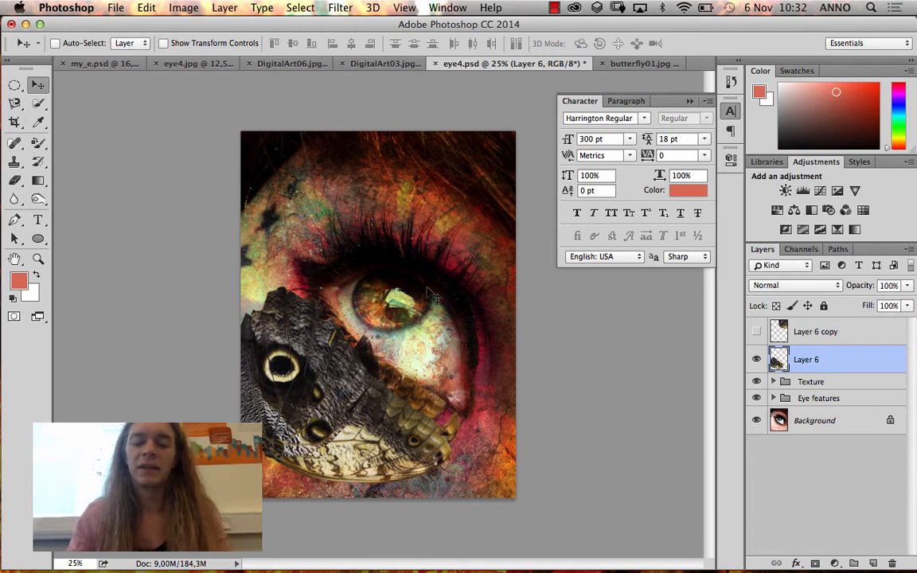
pyautogui.press('super')
pyautogui.press('super+t')
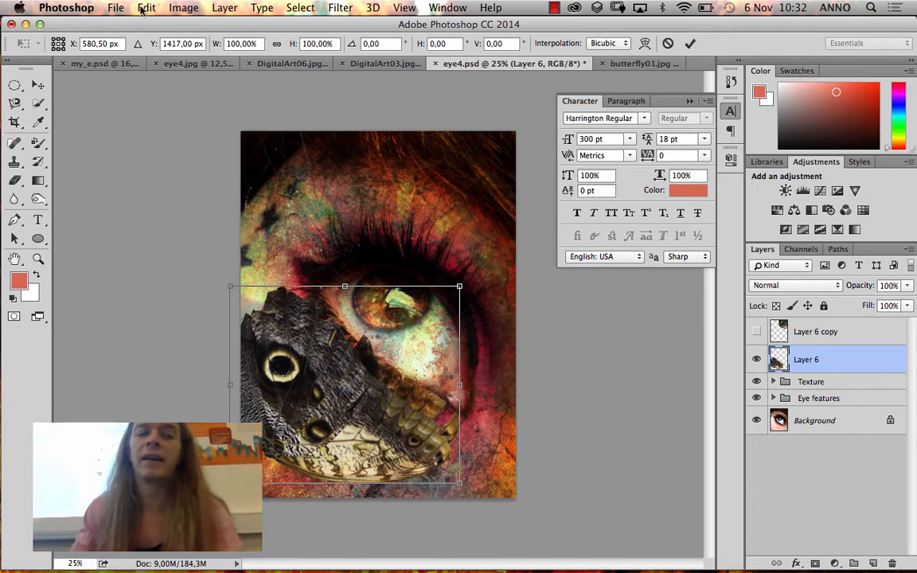
pyautogui.rightClick(351, 385)
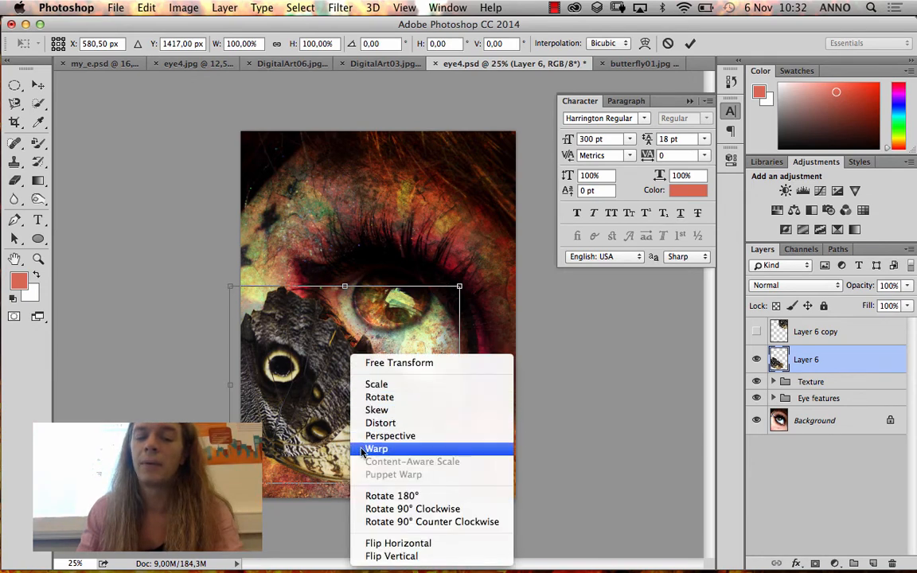
pyautogui.click(362, 450)
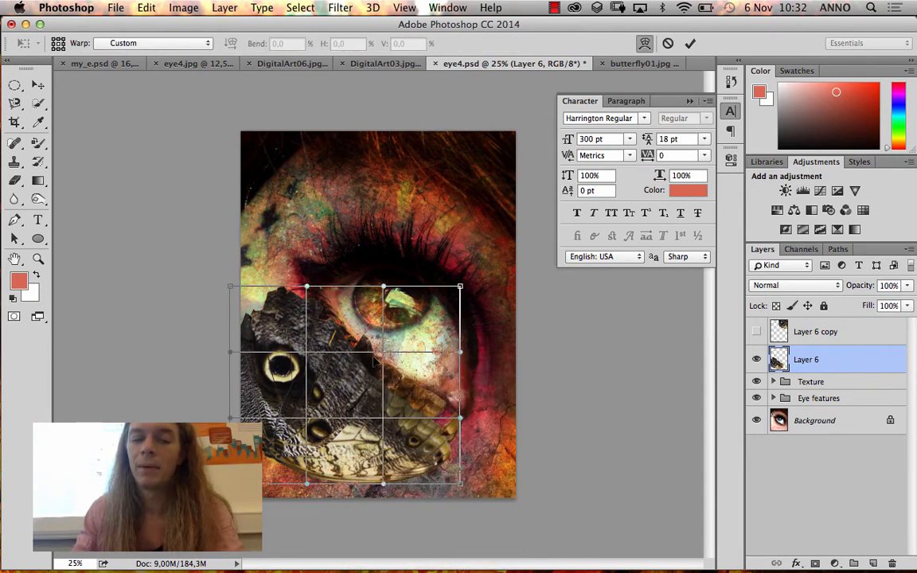
pyautogui.moveTo(337, 327); pyautogui.dragTo(385, 370)
pyautogui.moveTo(461, 419); pyautogui.dragTo(475, 422)
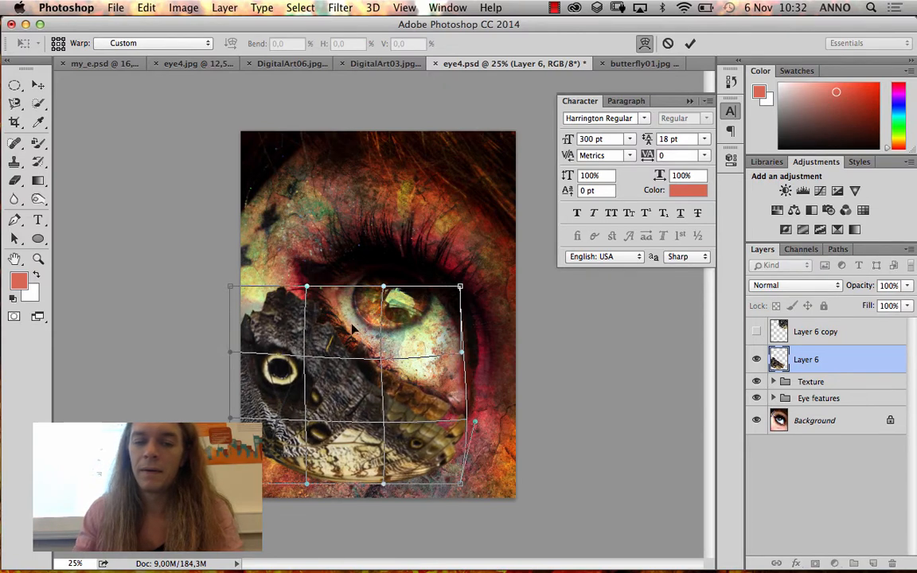
# Warp the butterfly's upper-left wing up and outward and reshape its middle around the eyespot
pyautogui.moveTo(306, 286); pyautogui.dragTo(300, 263)
pyautogui.moveTo(343, 386); pyautogui.dragTo(333, 383)
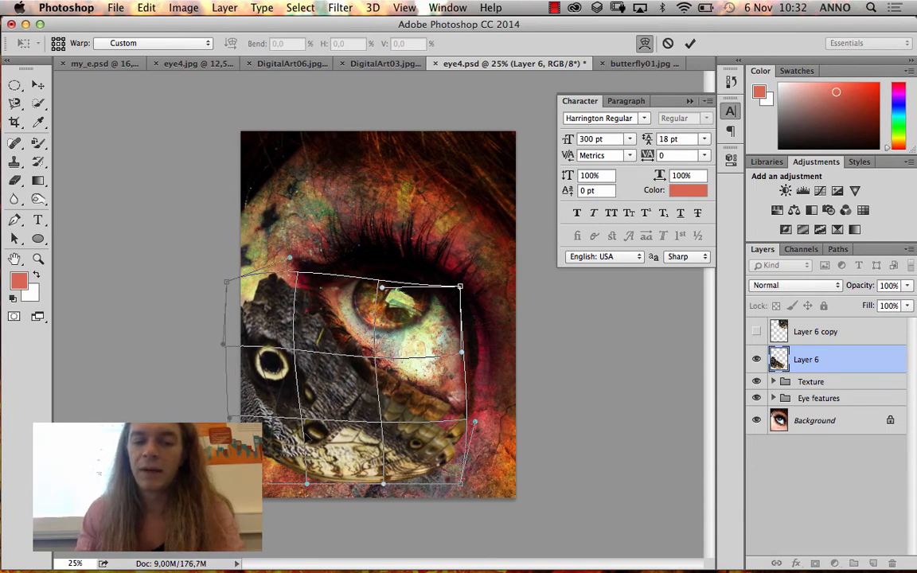
pyautogui.moveTo(333, 436); pyautogui.dragTo(291, 441)
pyautogui.moveTo(302, 360); pyautogui.dragTo(295, 367)
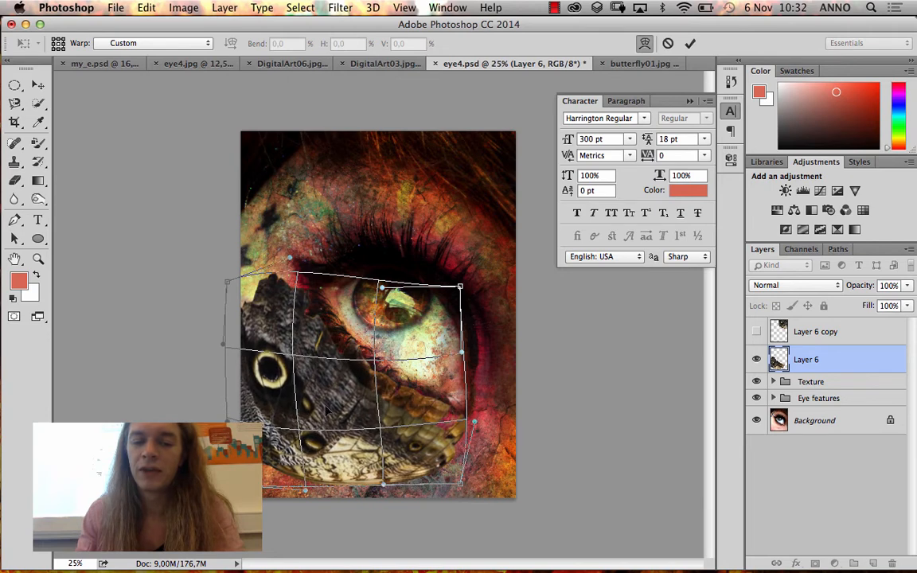
pyautogui.moveTo(330, 396); pyautogui.dragTo(354, 425)
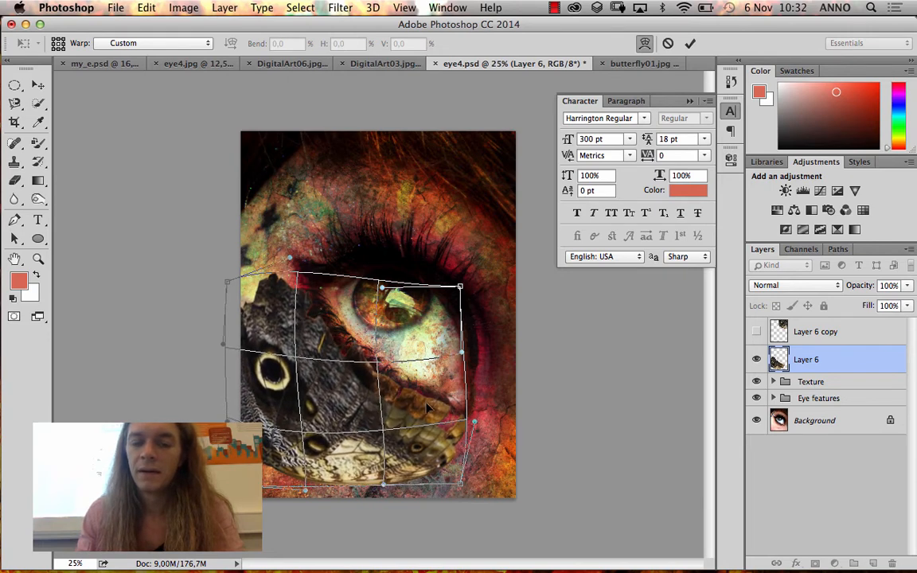
# Pull the warped wing's right end outward below the eye corner, raise its upper-left tip and apply the warp
pyautogui.moveTo(426, 403); pyautogui.dragTo(443, 462)
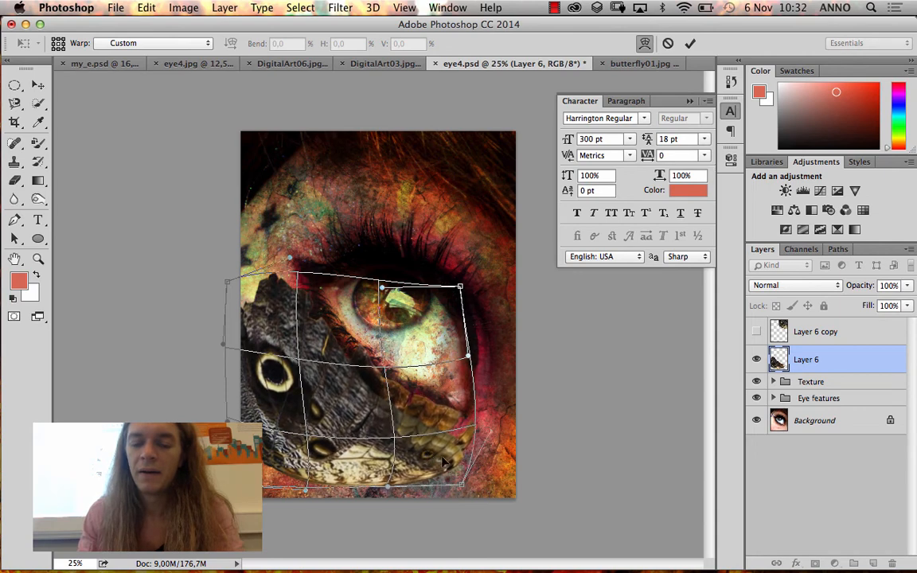
pyautogui.moveTo(467, 424); pyautogui.dragTo(472, 428)
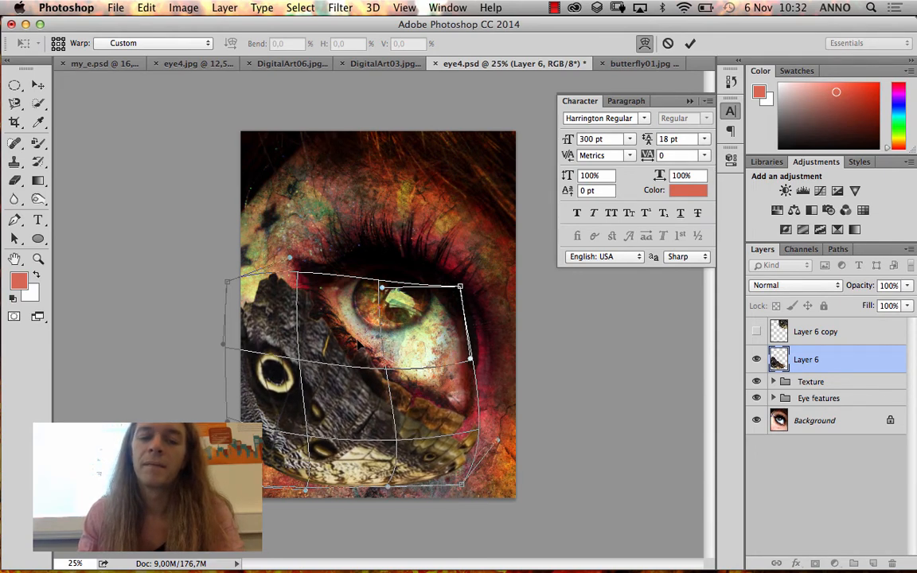
pyautogui.moveTo(357, 340); pyautogui.dragTo(365, 336)
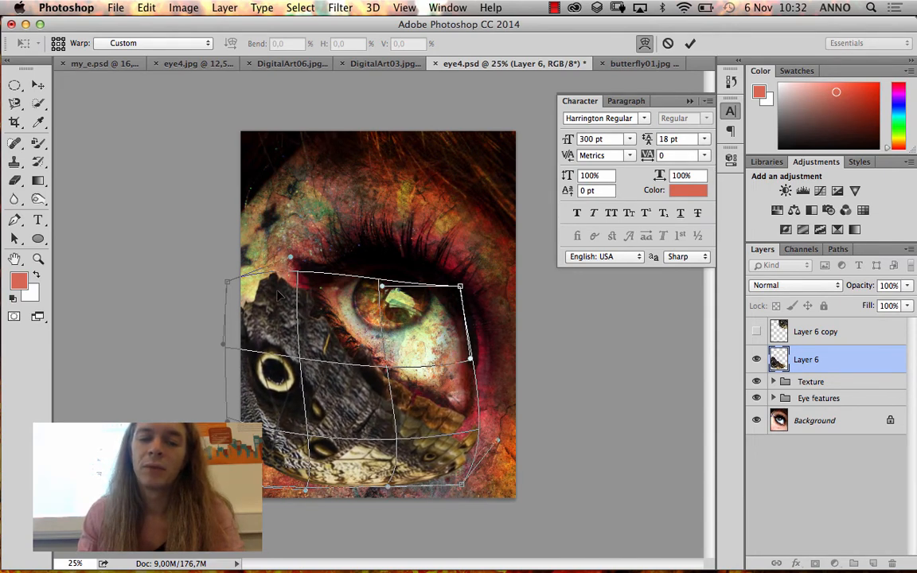
pyautogui.moveTo(267, 287); pyautogui.dragTo(264, 279)
pyautogui.moveTo(279, 355); pyautogui.dragTo(301, 368)
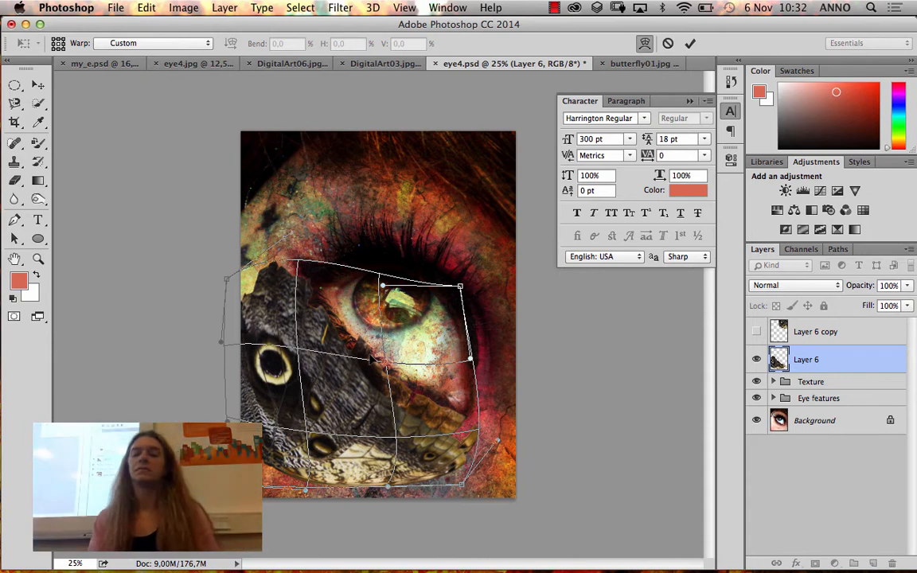
pyautogui.press('Return')
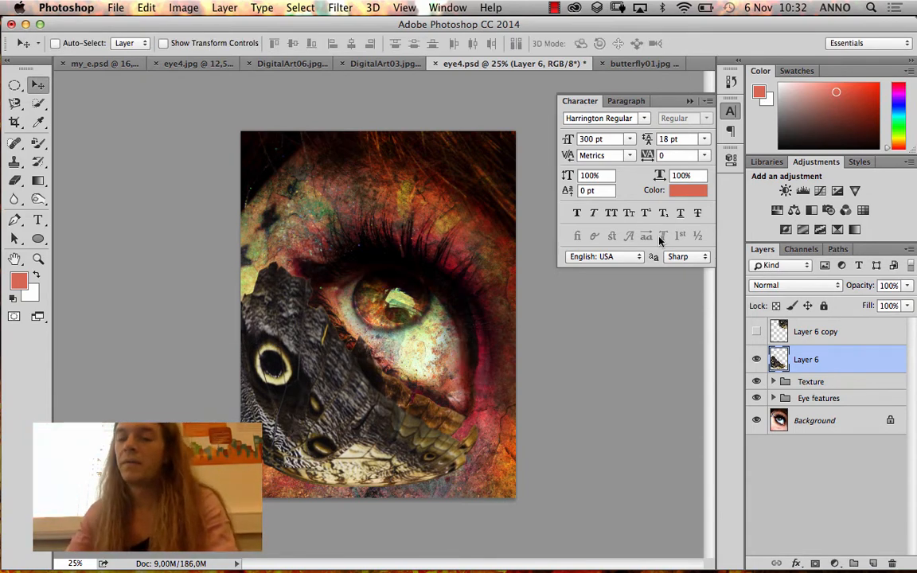
# Try the Darken, Multiply, Color Burn, Linear Burn and Darker Color blend modes on the warped butterfly layer
pyautogui.click(792, 285)
pyautogui.click(816, 310)
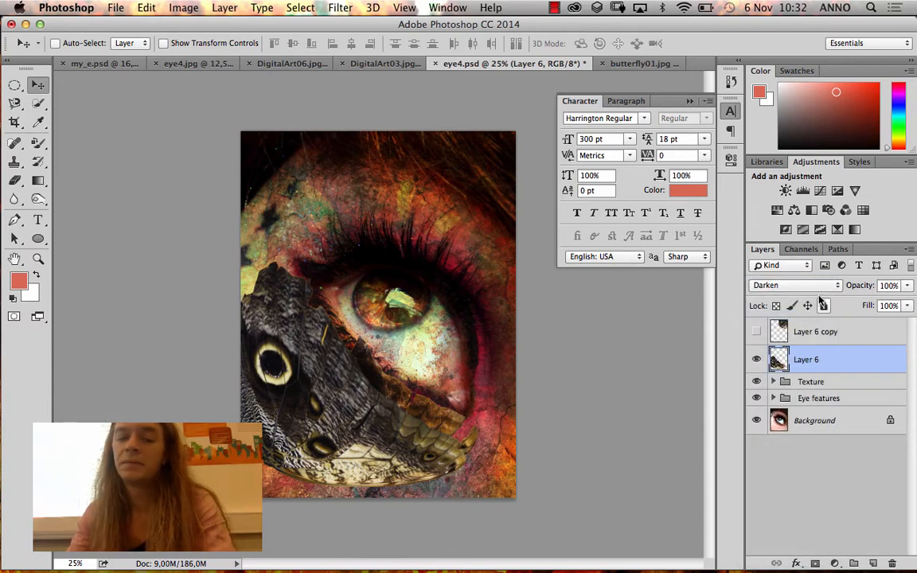
pyautogui.click(826, 286)
pyautogui.click(816, 296)
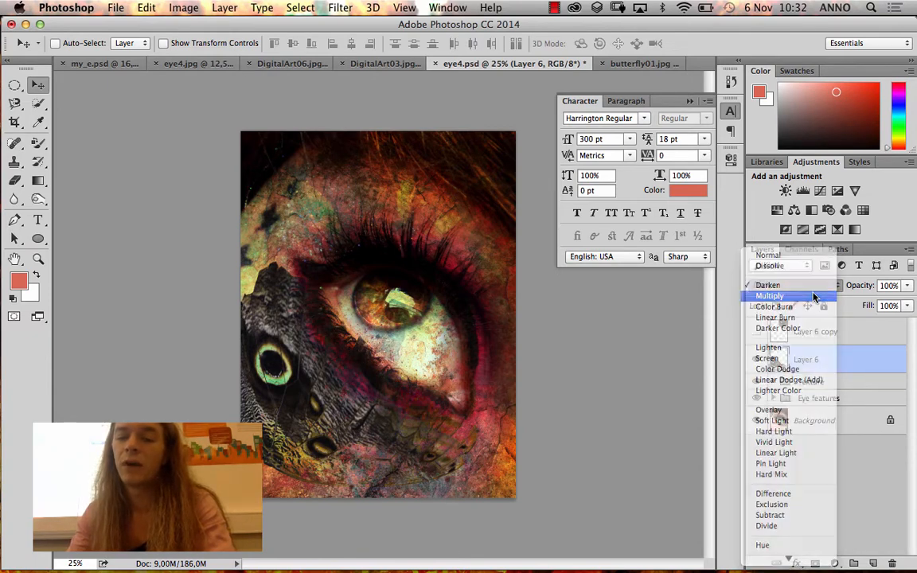
pyautogui.click(819, 288)
pyautogui.click(806, 297)
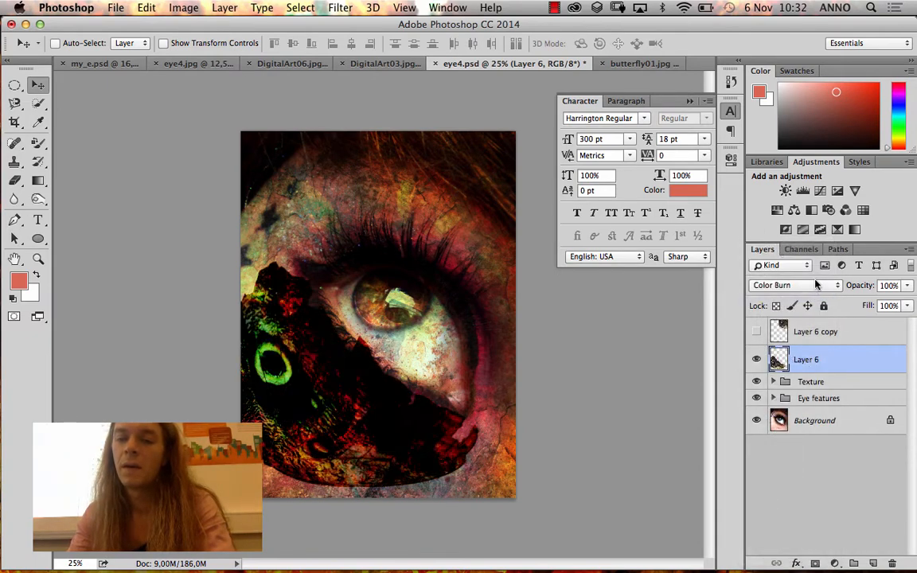
pyautogui.click(808, 285)
pyautogui.click(808, 296)
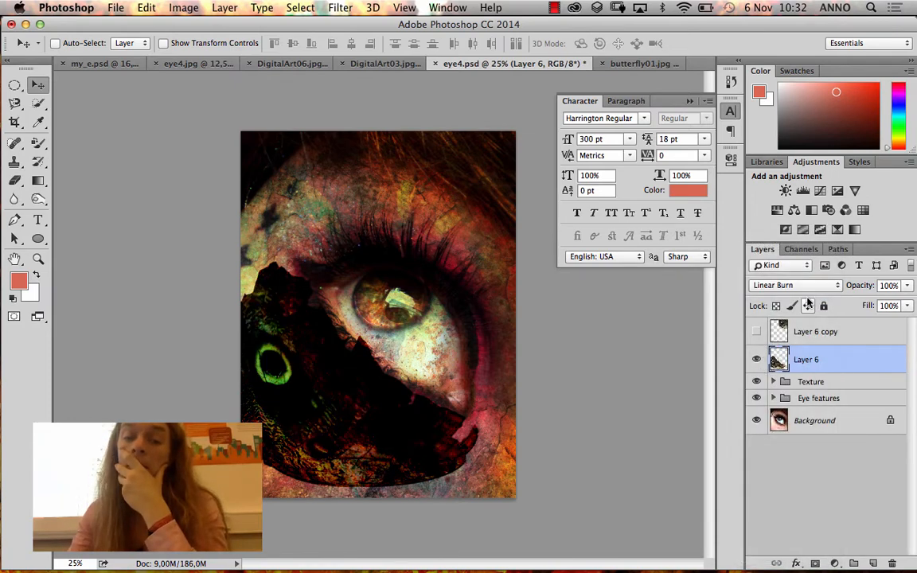
pyautogui.click(816, 290)
pyautogui.click(817, 296)
# Try the Lighten, Screen and Color Dodge blend modes on the warped butterfly in Layer 6
pyautogui.click(817, 290)
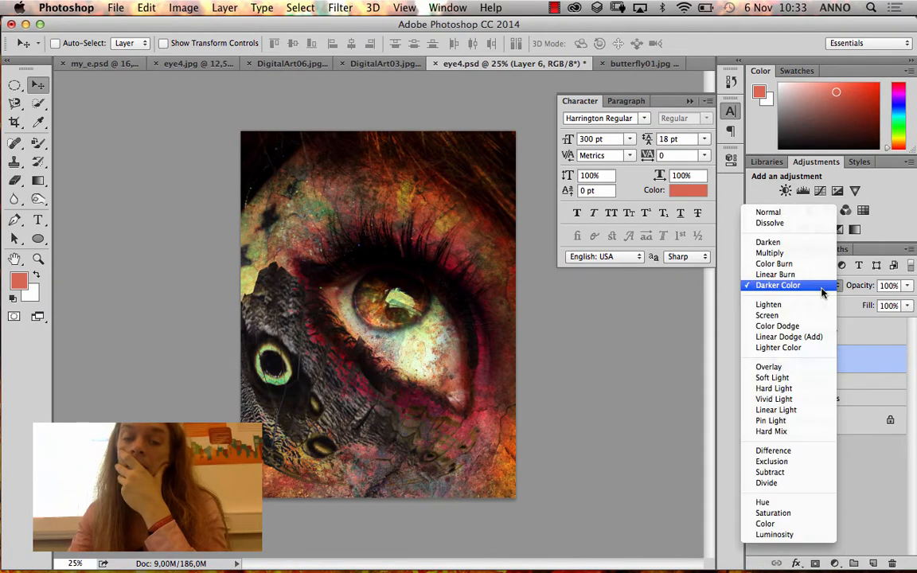
pyautogui.click(812, 303)
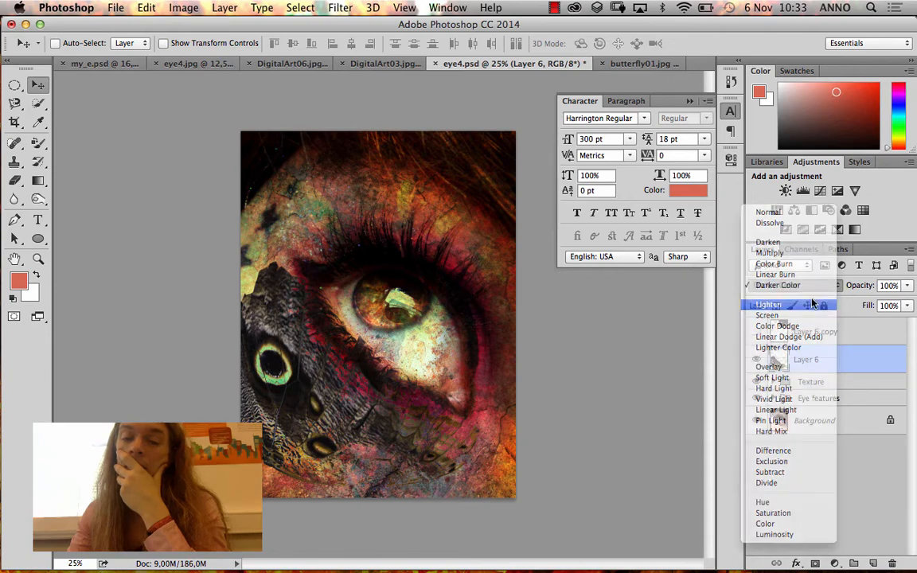
pyautogui.click(812, 288)
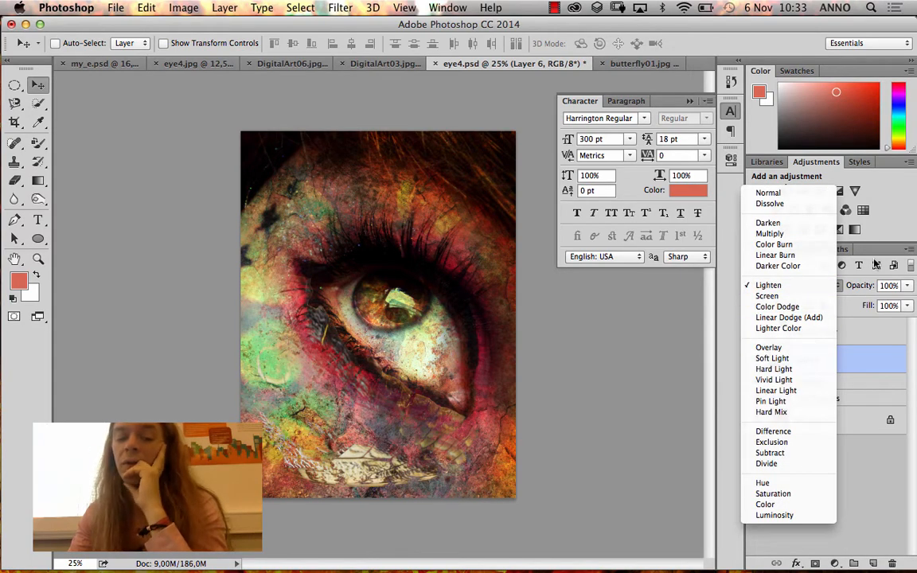
pyautogui.click(792, 297)
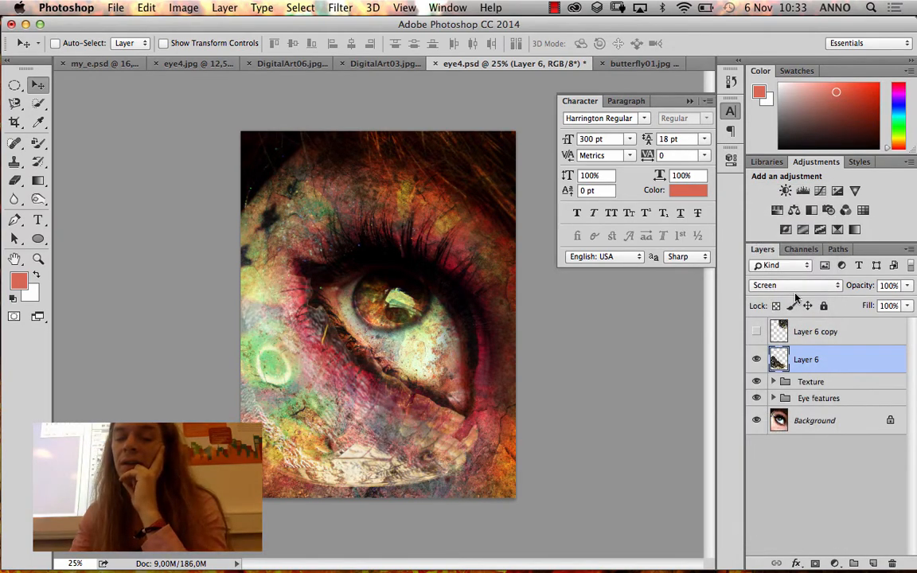
pyautogui.click(801, 288)
pyautogui.click(794, 296)
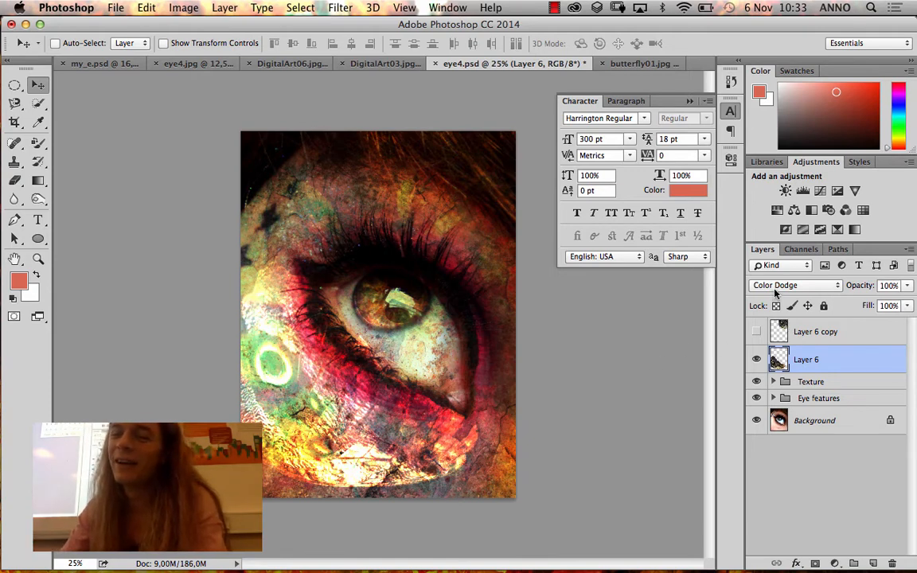
# Try the Overlay, Soft Light, Vivid Light and Linear Light blend modes on the Layer 6 butterfly
pyautogui.click(776, 287)
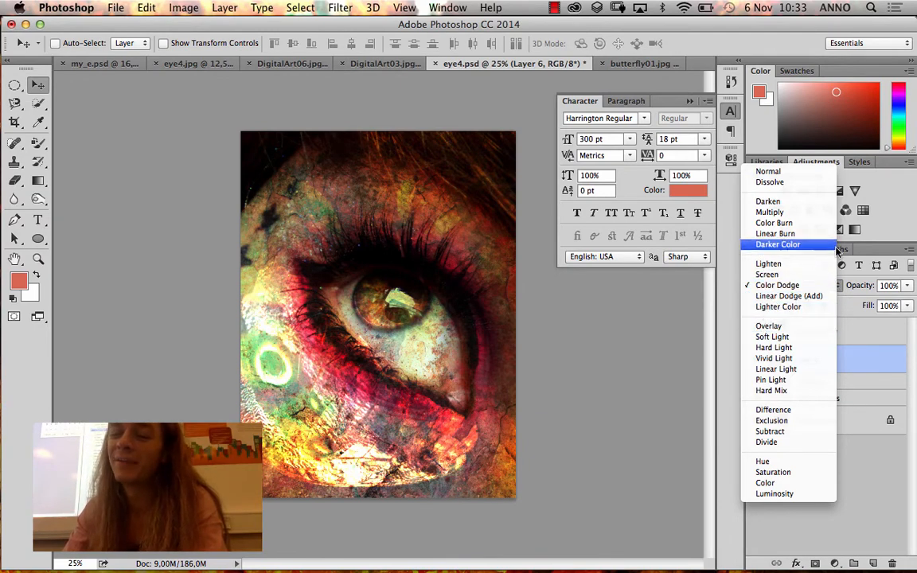
pyautogui.click(770, 326)
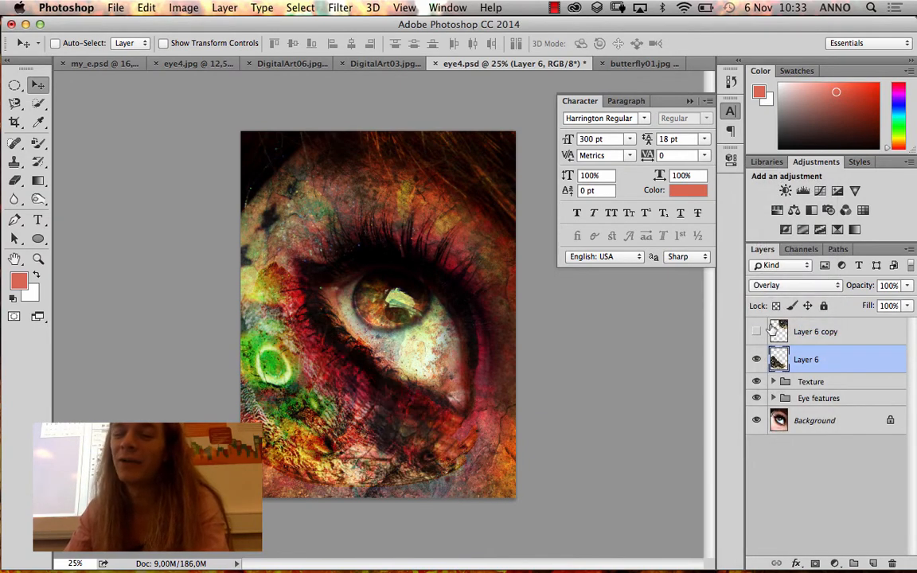
pyautogui.click(796, 285)
pyautogui.click(740, 294)
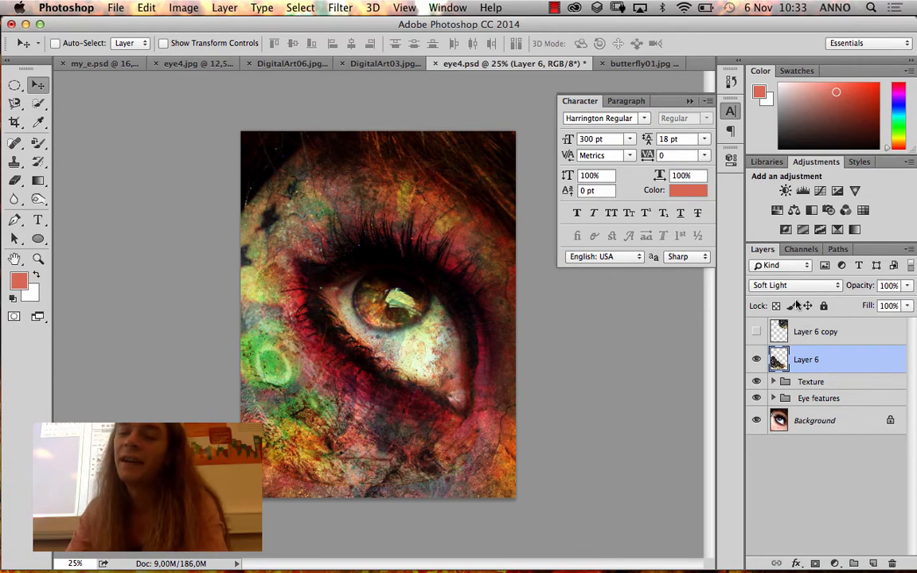
pyautogui.click(785, 287)
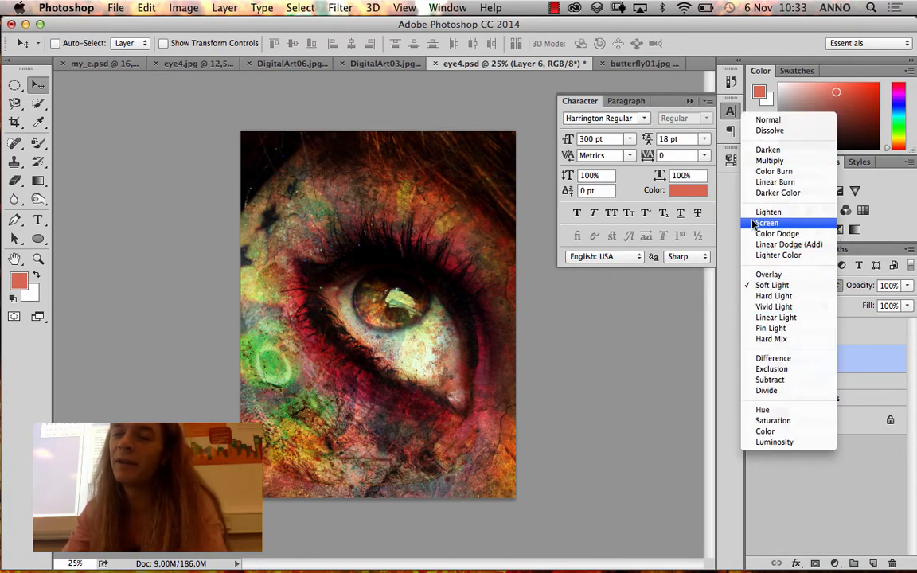
pyautogui.click(771, 307)
pyautogui.click(780, 287)
pyautogui.click(777, 296)
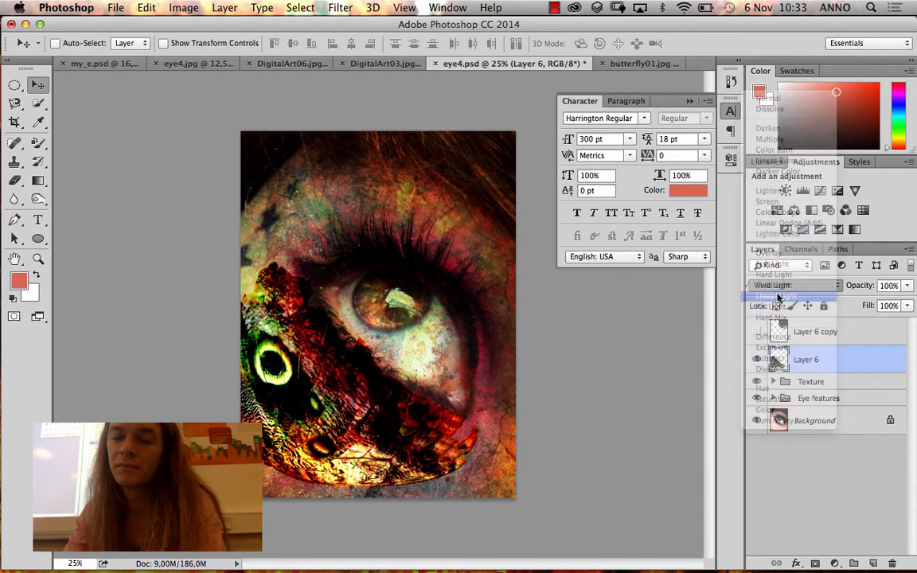
# Set Layer 6 to the Hard Light blend mode and lower its opacity to 54%
pyautogui.click(792, 287)
pyautogui.click(799, 263)
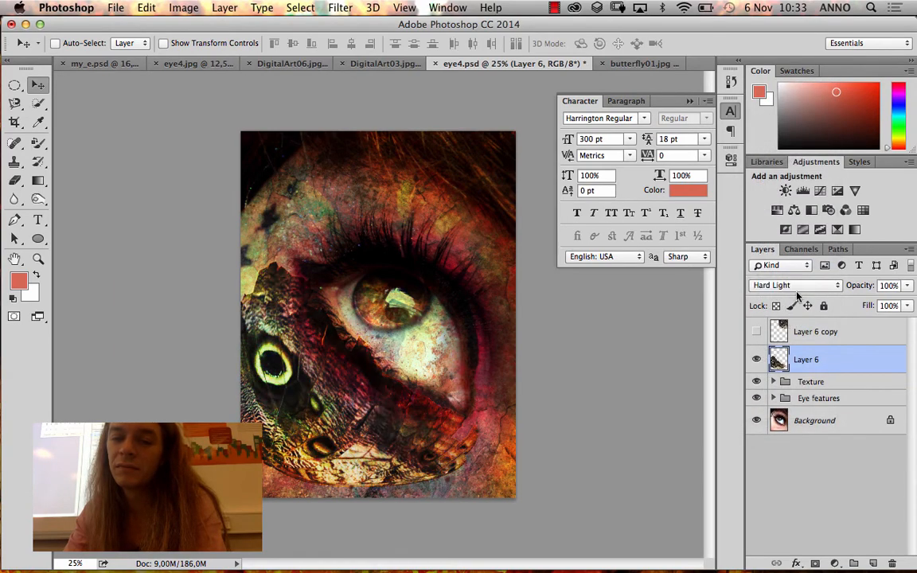
pyautogui.click(800, 288)
pyautogui.click(768, 464)
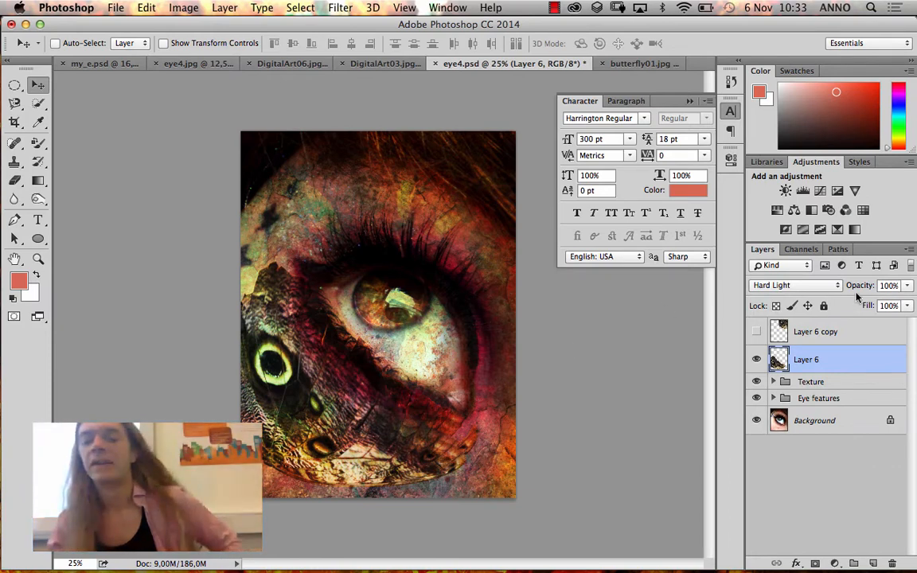
pyautogui.click(912, 286)
pyautogui.moveTo(908, 301); pyautogui.dragTo(879, 306)
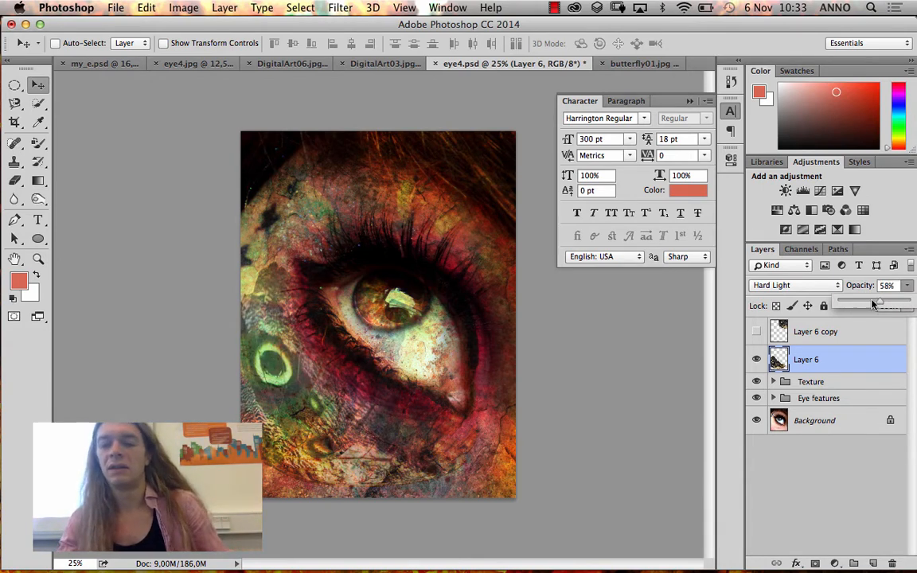
pyautogui.click(873, 304)
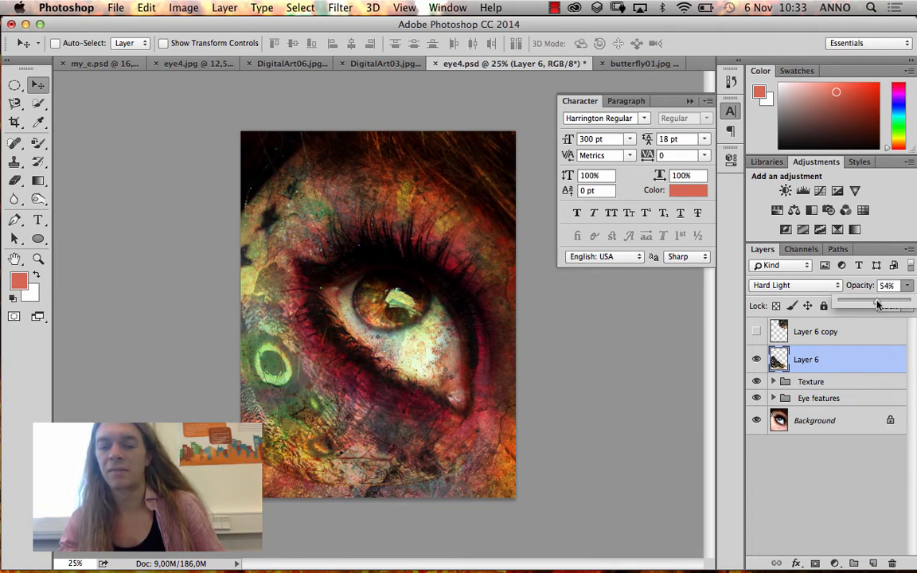
# Softly erase the Layer 6 butterfly's edges beside and below the eye so it fades into the skin texture
pyautogui.click(15, 180)
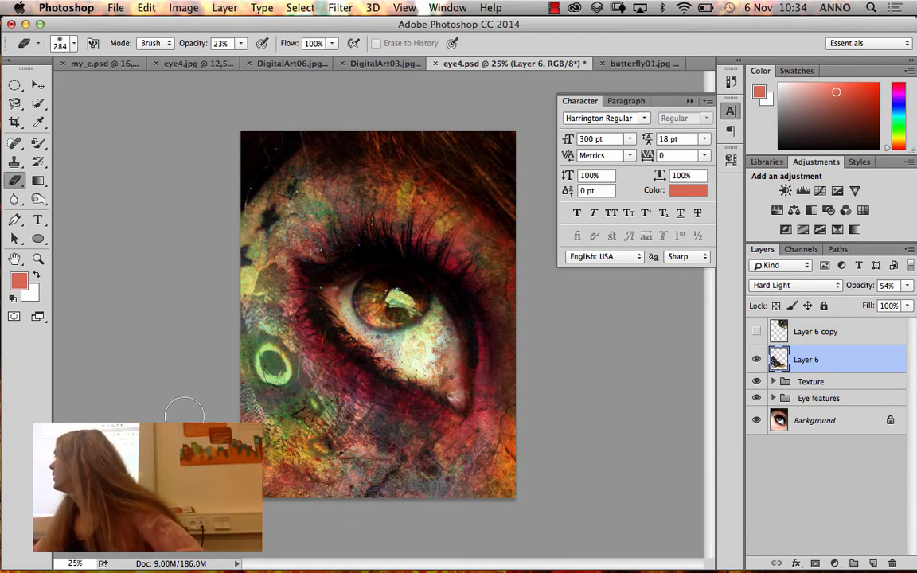
pyautogui.moveTo(240, 295)
pyautogui.mouseDown()
pyautogui.moveTo(260, 252)
pyautogui.moveTo(288, 250)
pyautogui.moveTo(293, 263)
pyautogui.moveTo(272, 255)
pyautogui.moveTo(249, 290)
pyautogui.moveTo(288, 267)
pyautogui.mouseUp()
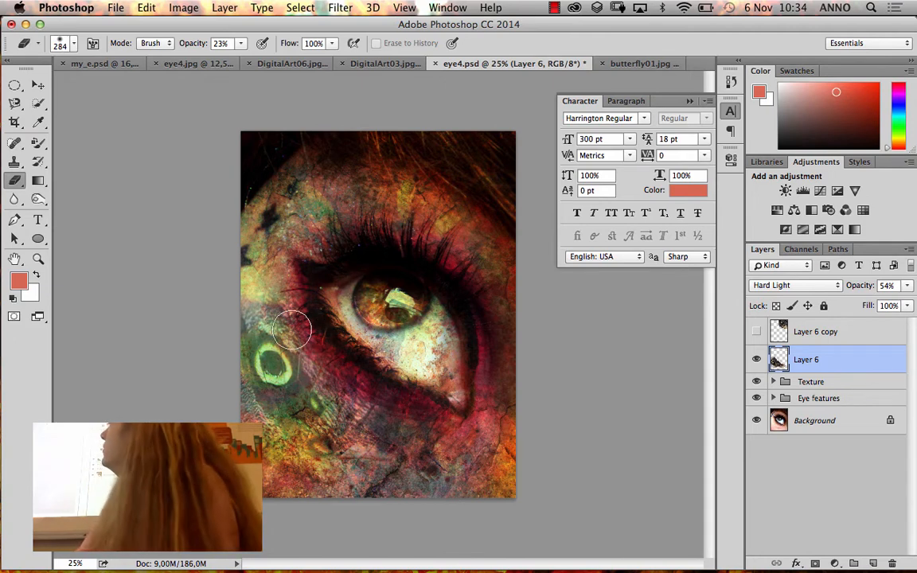
pyautogui.moveTo(252, 295)
pyautogui.mouseDown()
pyautogui.moveTo(232, 352)
pyautogui.moveTo(270, 349)
pyautogui.moveTo(253, 318)
pyautogui.moveTo(289, 371)
pyautogui.moveTo(265, 297)
pyautogui.moveTo(271, 363)
pyautogui.moveTo(280, 289)
pyautogui.moveTo(268, 337)
pyautogui.moveTo(265, 286)
pyautogui.moveTo(253, 311)
pyautogui.moveTo(303, 323)
pyautogui.mouseUp()
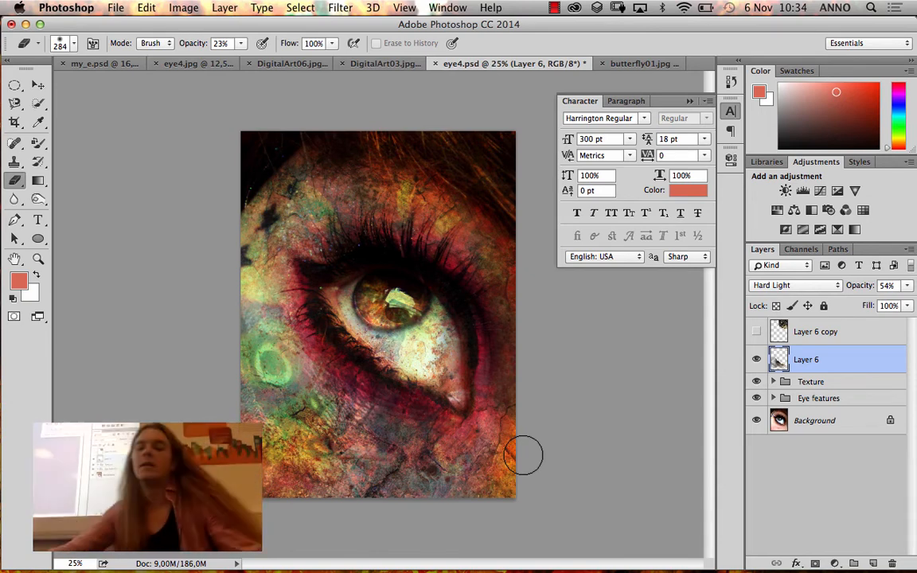
# Show Layer 6 copy and place a duplicate of its butterfly over the outer corner at the left of the eye
pyautogui.click(757, 332)
pyautogui.click(806, 335)
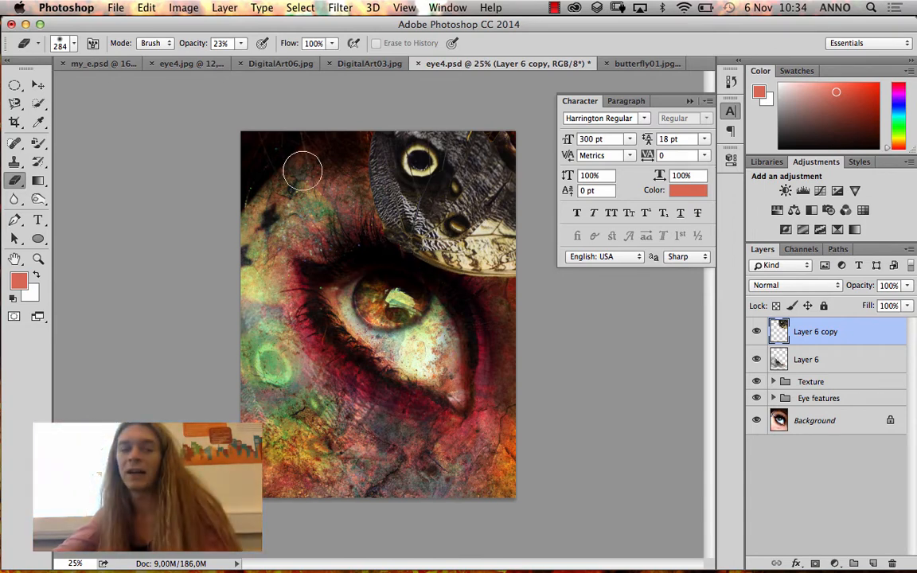
pyautogui.press('v')
pyautogui.moveTo(446, 209); pyautogui.dragTo(277, 407)
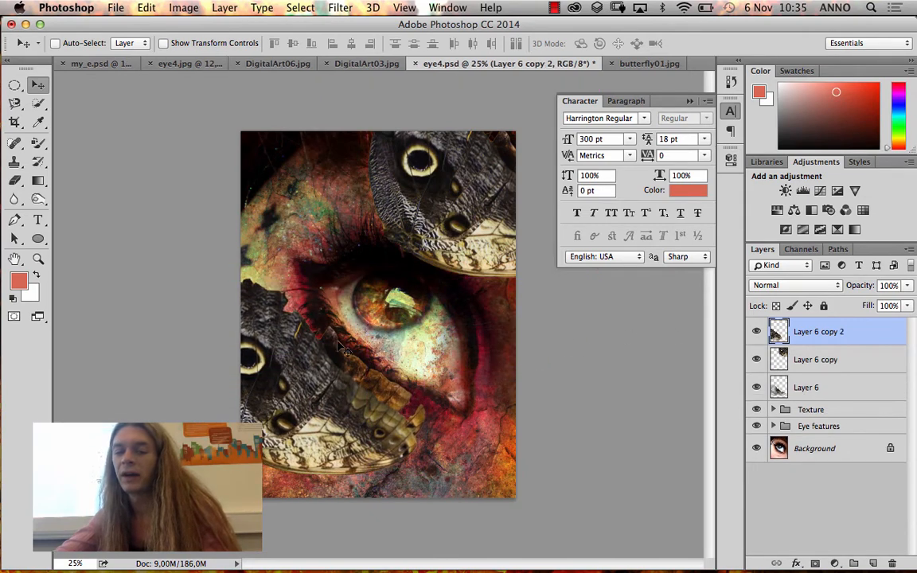
pyautogui.moveTo(340, 345); pyautogui.dragTo(328, 321)
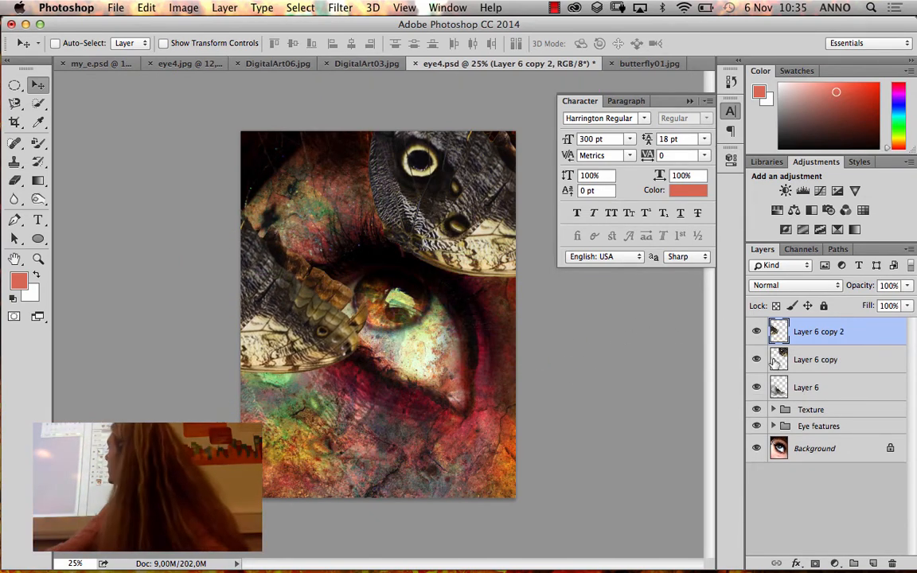
# Hide Layer 6 copy 2 as a spare butterfly and make Layer 6 copy the active layer
pyautogui.click(757, 360)
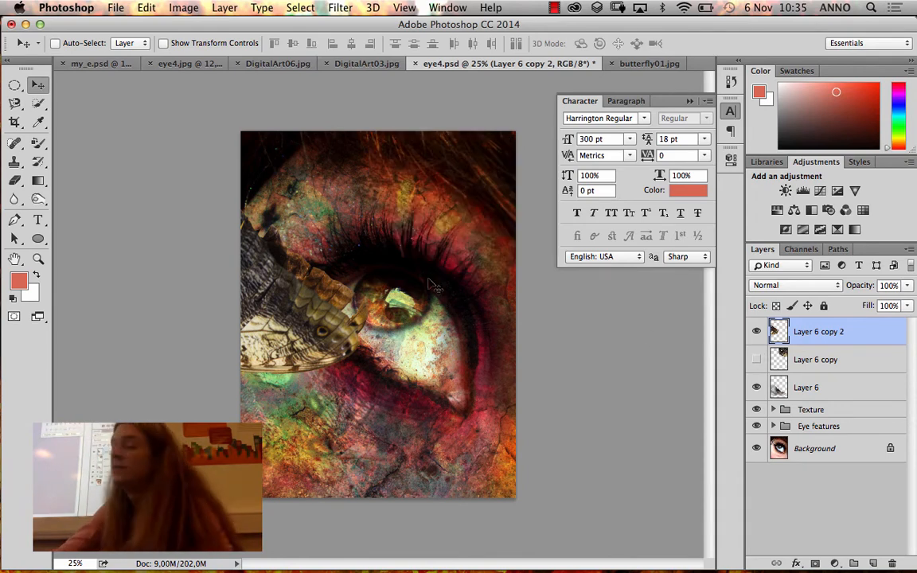
pyautogui.click(757, 359)
pyautogui.click(757, 332)
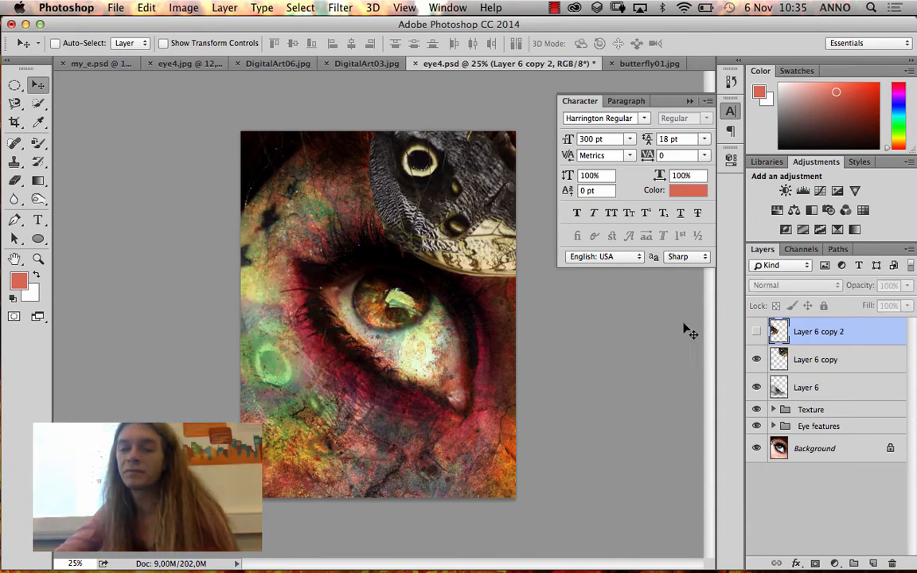
pyautogui.moveTo(442, 189); pyautogui.dragTo(394, 181)
pyautogui.press('super+z')
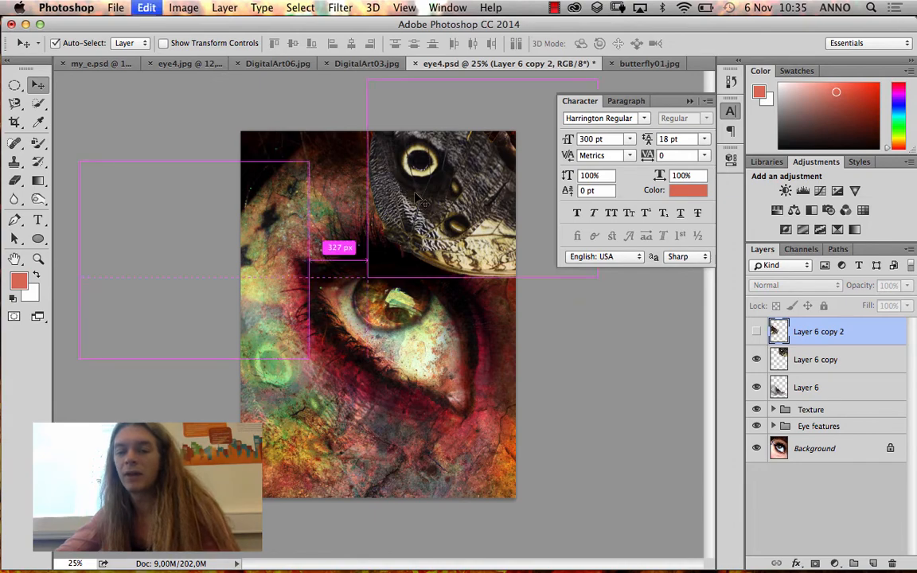
pyautogui.click(769, 362)
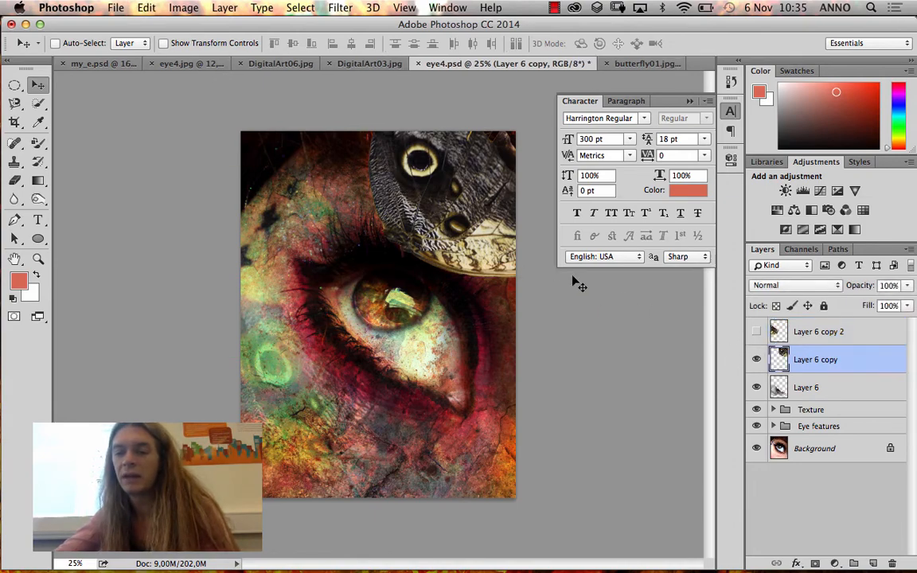
# Move the Layer 6 copy butterfly above the eye, rotate it to 142° and align its ragged edge with the upper lid
pyautogui.moveTo(441, 209); pyautogui.dragTo(343, 224)
pyautogui.press('super+t')
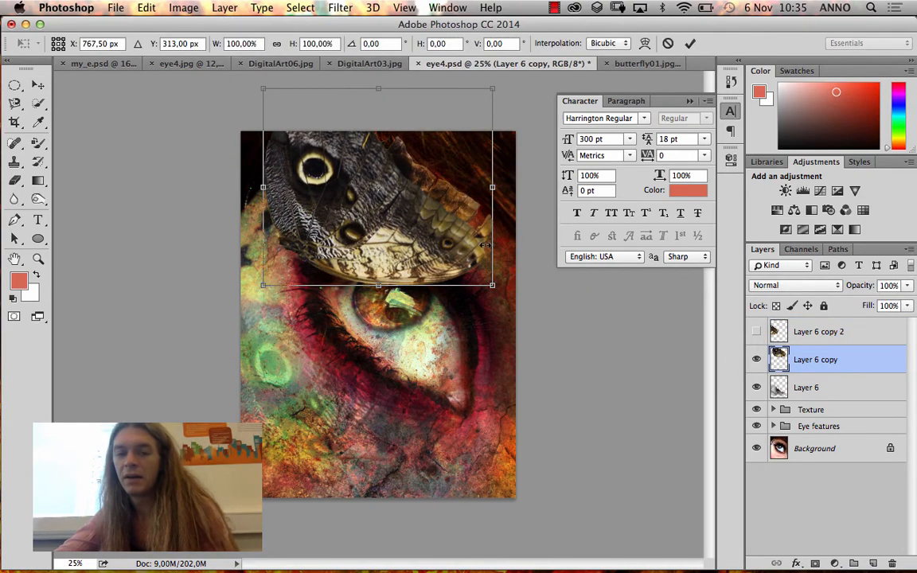
pyautogui.moveTo(495, 286); pyautogui.dragTo(547, 299)
pyautogui.moveTo(475, 224); pyautogui.dragTo(416, 223)
pyautogui.moveTo(506, 292); pyautogui.dragTo(518, 266)
pyautogui.moveTo(450, 212); pyautogui.dragTo(462, 211)
pyautogui.moveTo(488, 287); pyautogui.dragTo(494, 281)
pyautogui.moveTo(436, 227); pyautogui.dragTo(427, 251)
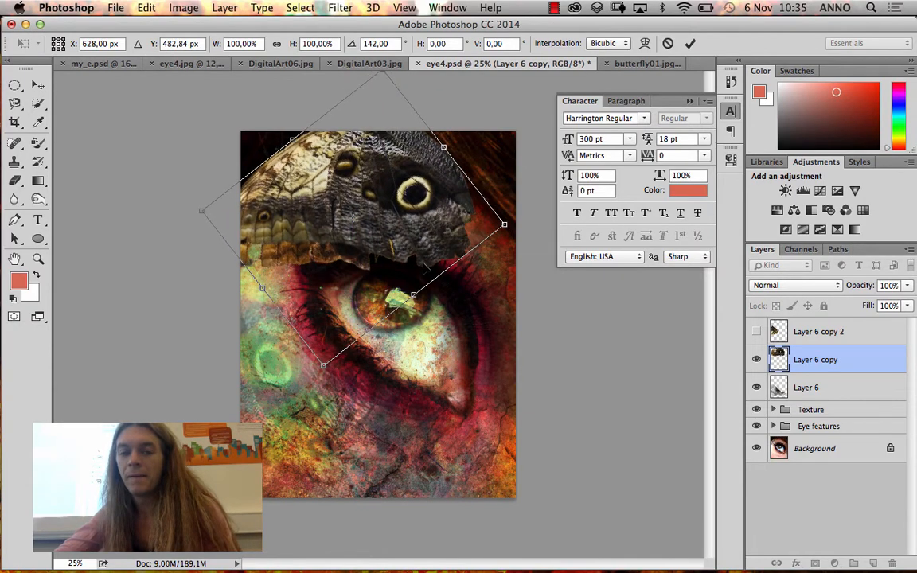
pyautogui.press('Return')
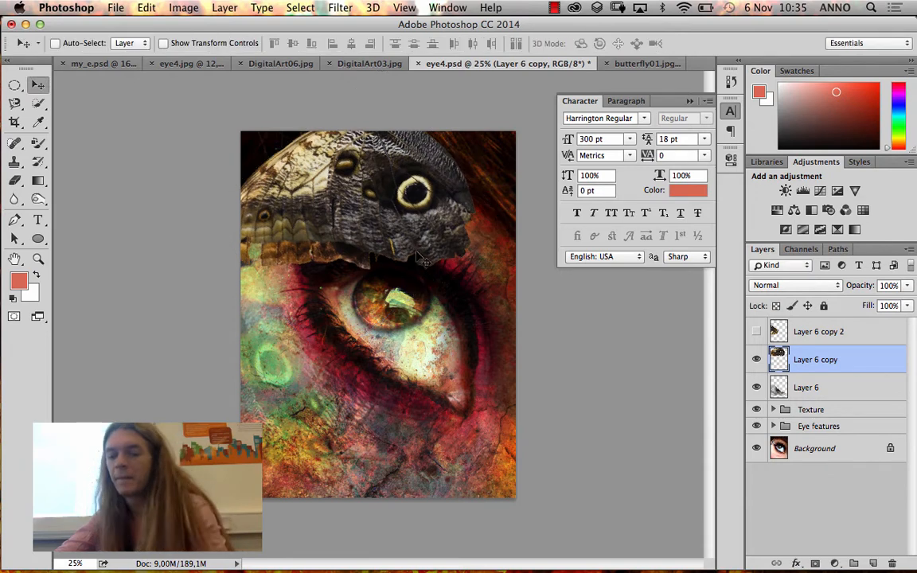
# Try the darkening blend modes Linear Burn, Color Burn and Darker Color on Layer 6 copy
pyautogui.click(790, 285)
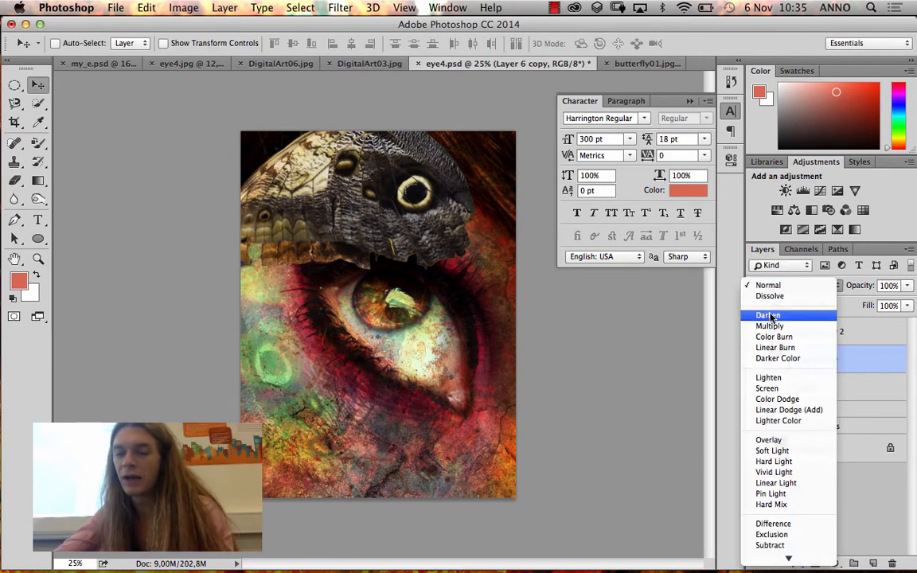
pyautogui.click(763, 349)
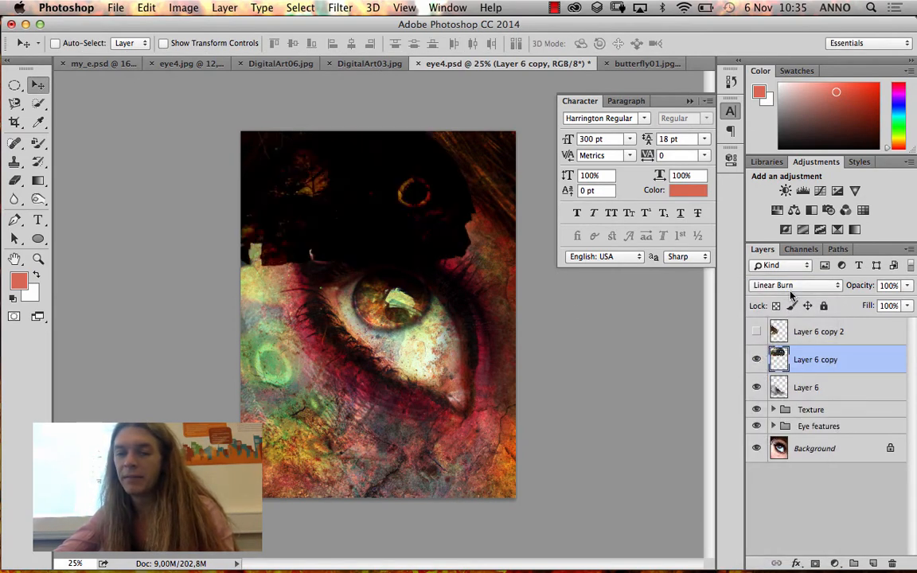
pyautogui.click(791, 288)
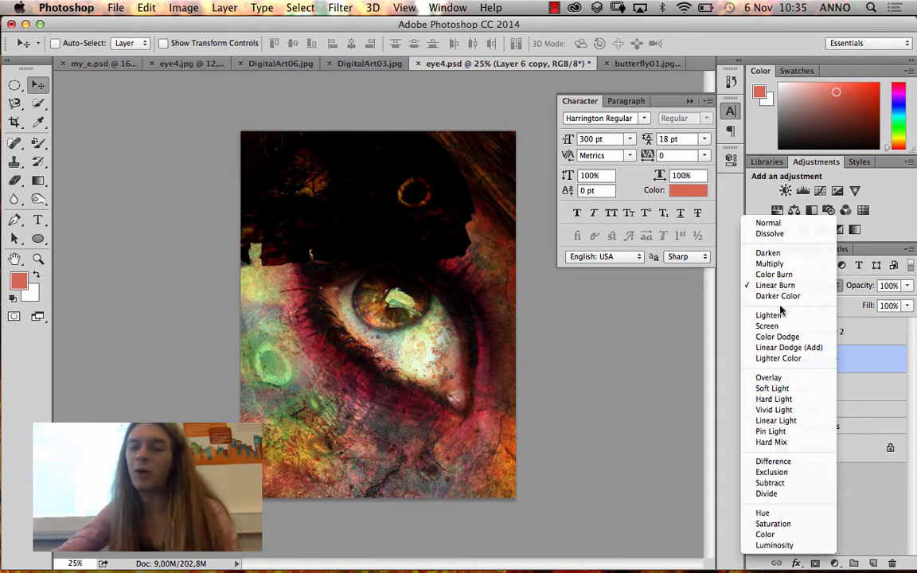
pyautogui.click(769, 286)
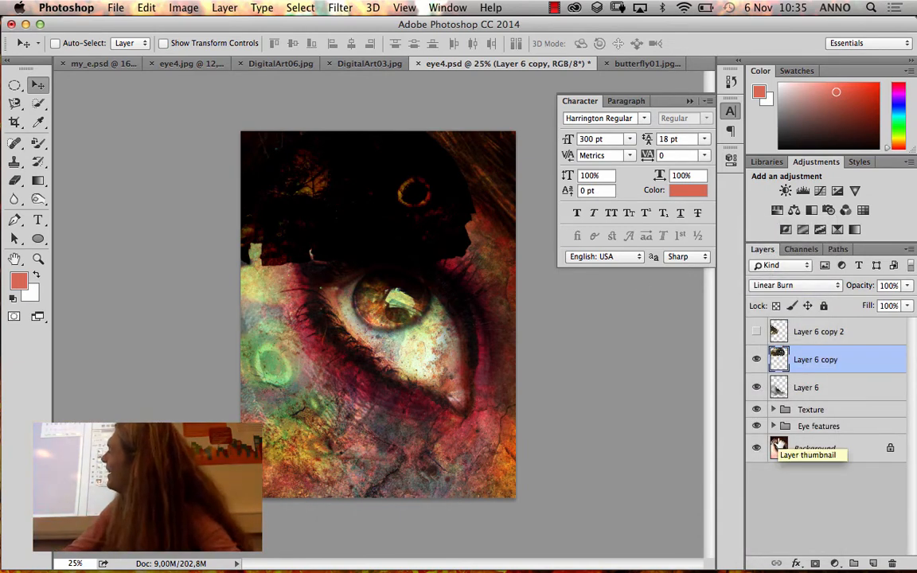
pyautogui.click(770, 288)
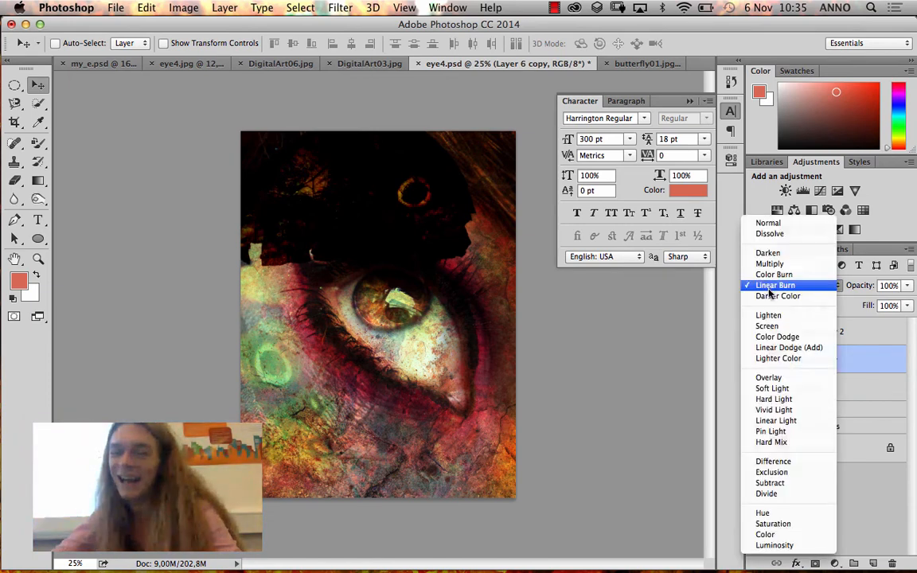
pyautogui.click(771, 274)
pyautogui.click(794, 286)
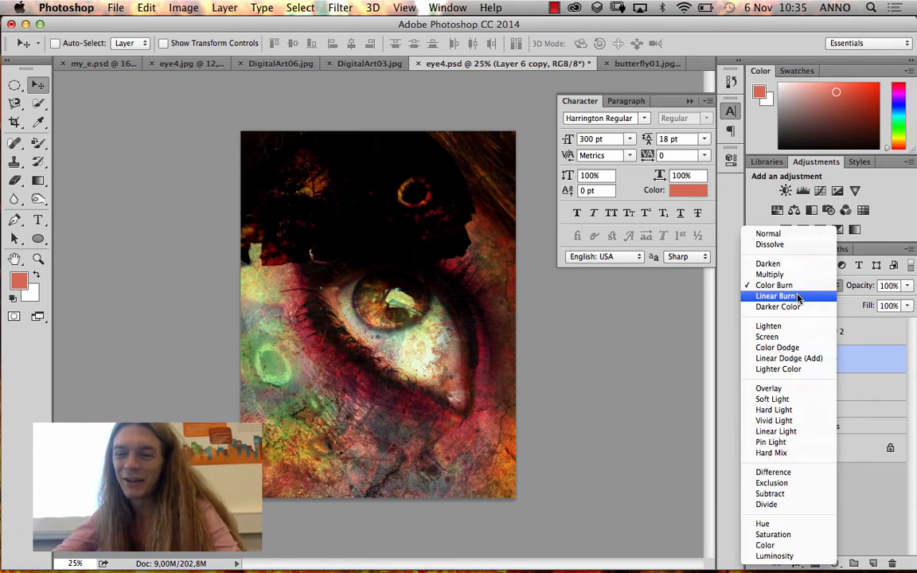
pyautogui.click(804, 296)
pyautogui.click(808, 287)
pyautogui.click(804, 296)
# Try the lightening blend modes Lighten, Screen, Color Dodge, Linear Dodge (Add) and Lighter Color on Layer 6 copy
pyautogui.click(806, 298)
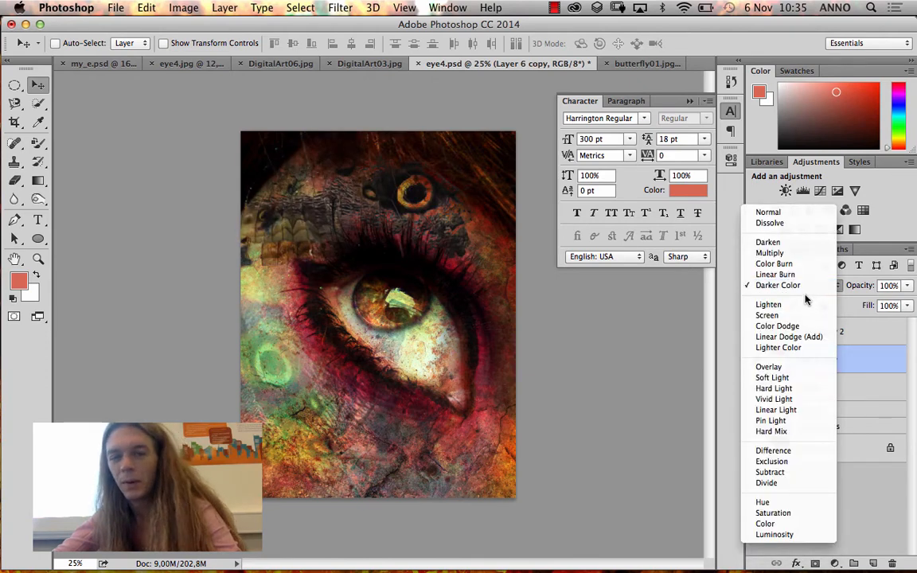
pyautogui.click(806, 303)
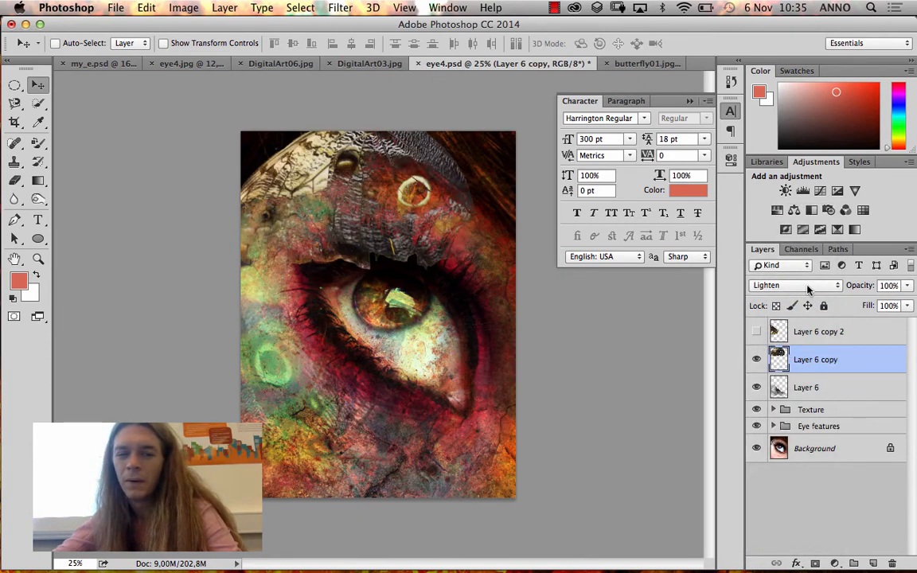
pyautogui.click(808, 288)
pyautogui.click(806, 297)
pyautogui.click(808, 290)
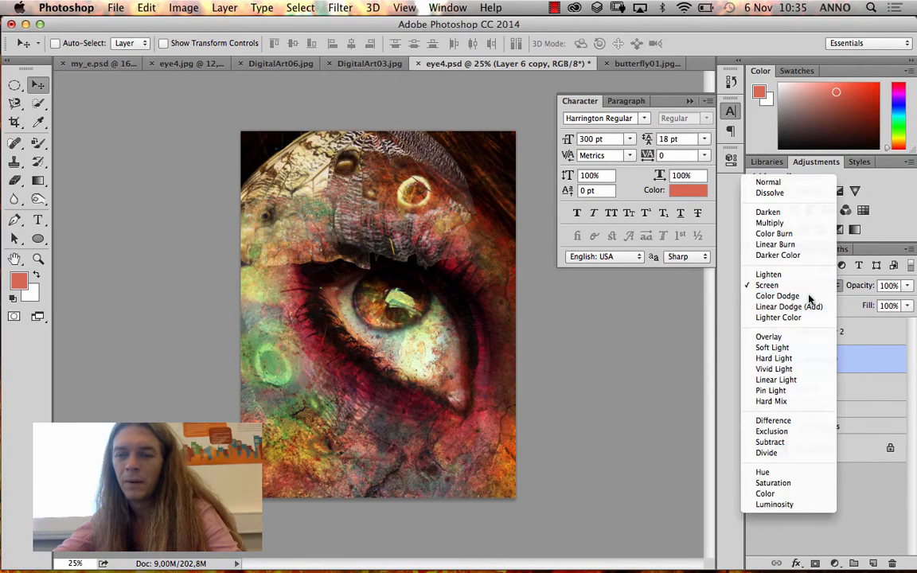
pyautogui.click(809, 296)
pyautogui.click(816, 289)
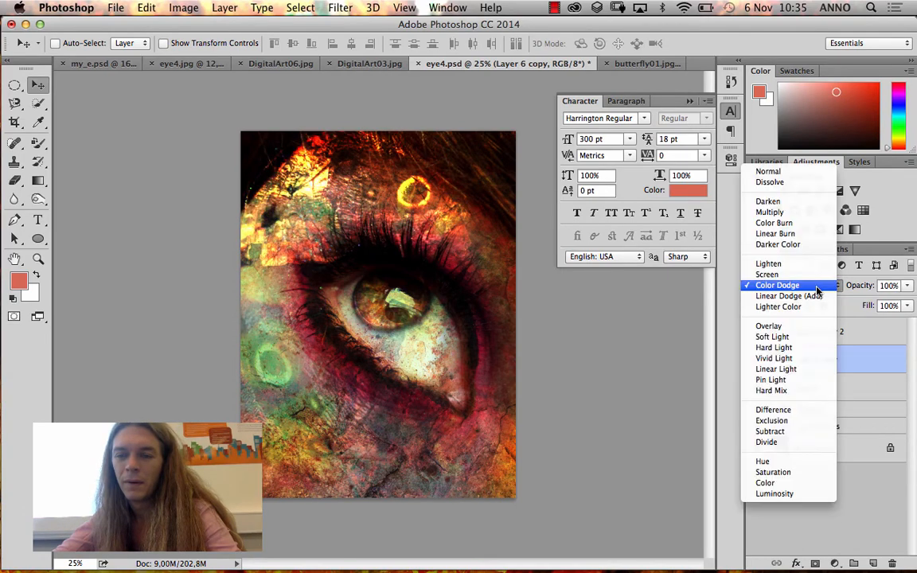
pyautogui.click(814, 297)
pyautogui.click(811, 288)
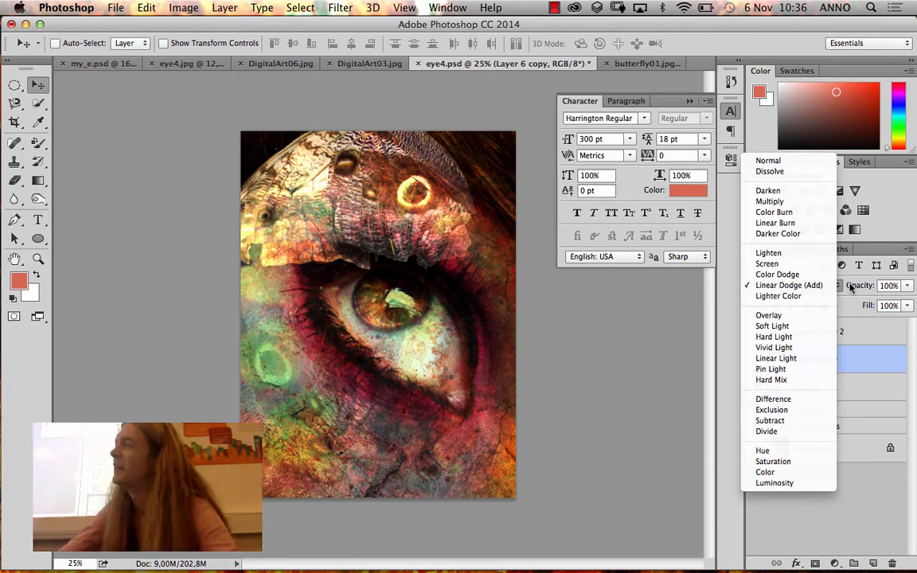
pyautogui.click(778, 295)
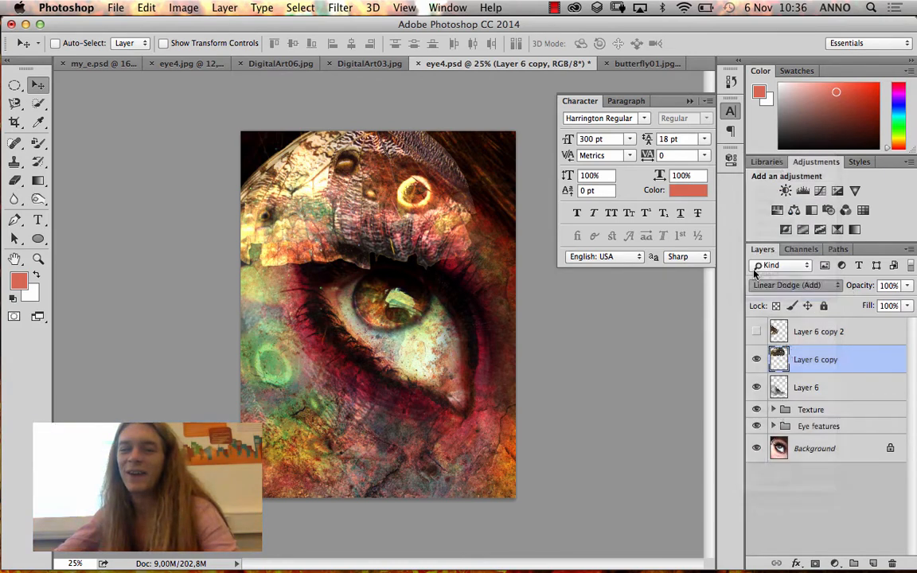
# Try the contrast blend modes from Overlay, Soft Light and Hard Light through Vivid Light, Pin Light and Hard Mix on Layer 6 copy
pyautogui.click(788, 286)
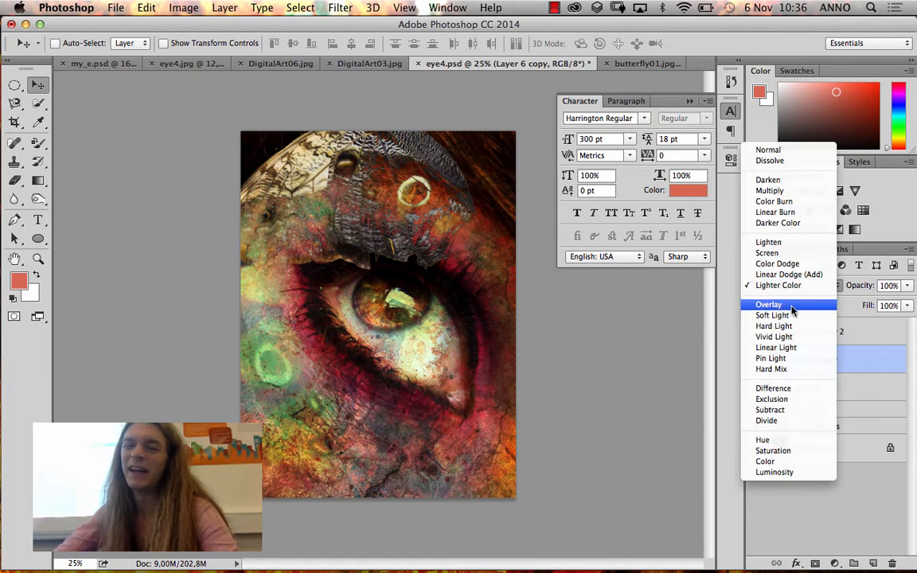
pyautogui.click(799, 300)
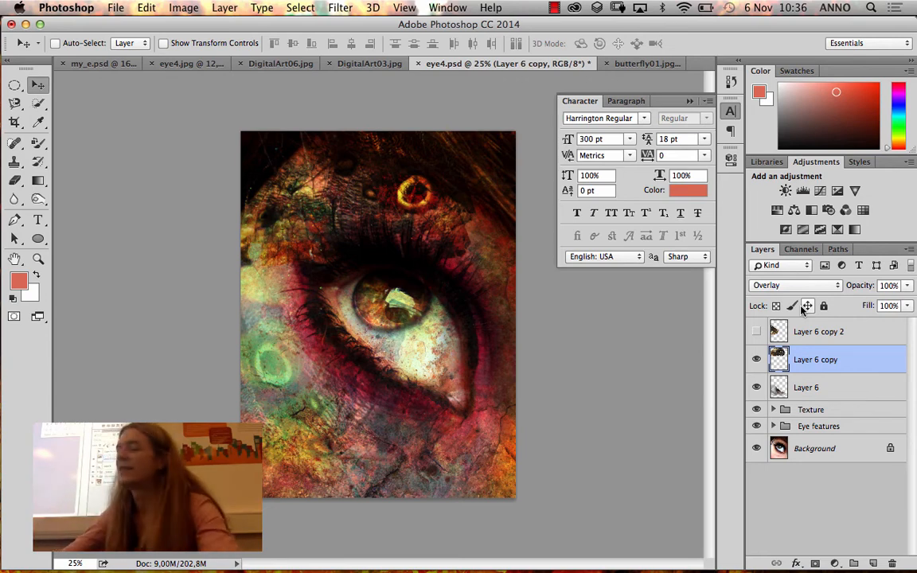
pyautogui.click(774, 286)
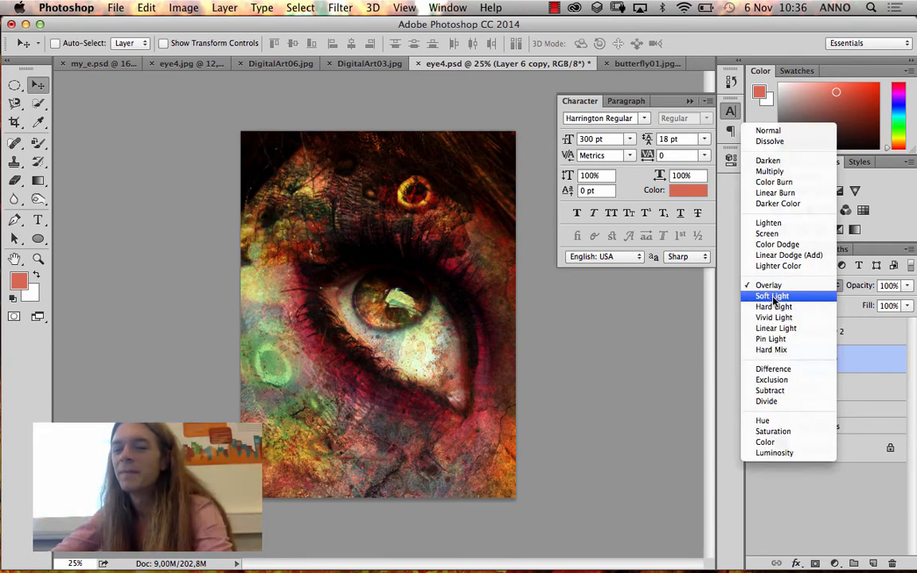
pyautogui.click(773, 296)
pyautogui.click(806, 285)
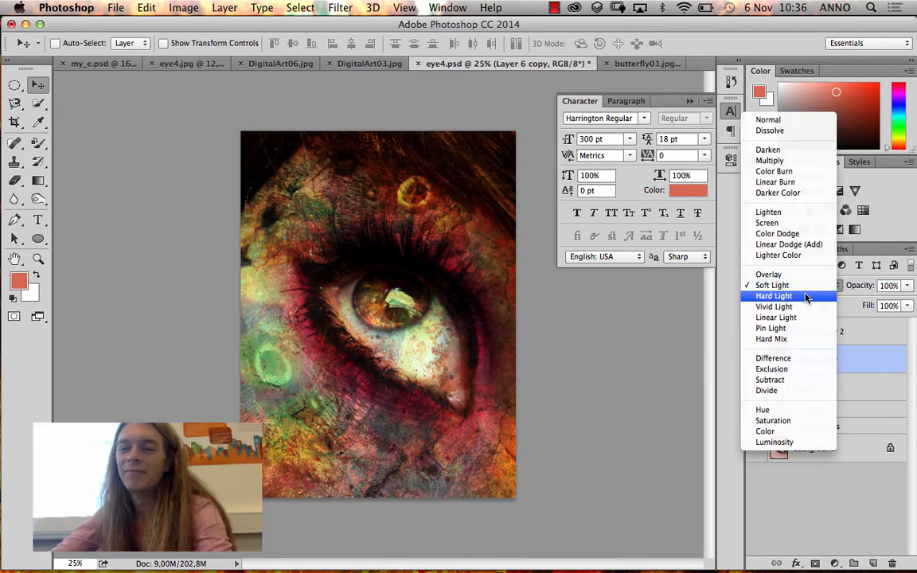
pyautogui.click(810, 295)
pyautogui.click(814, 287)
pyautogui.click(808, 274)
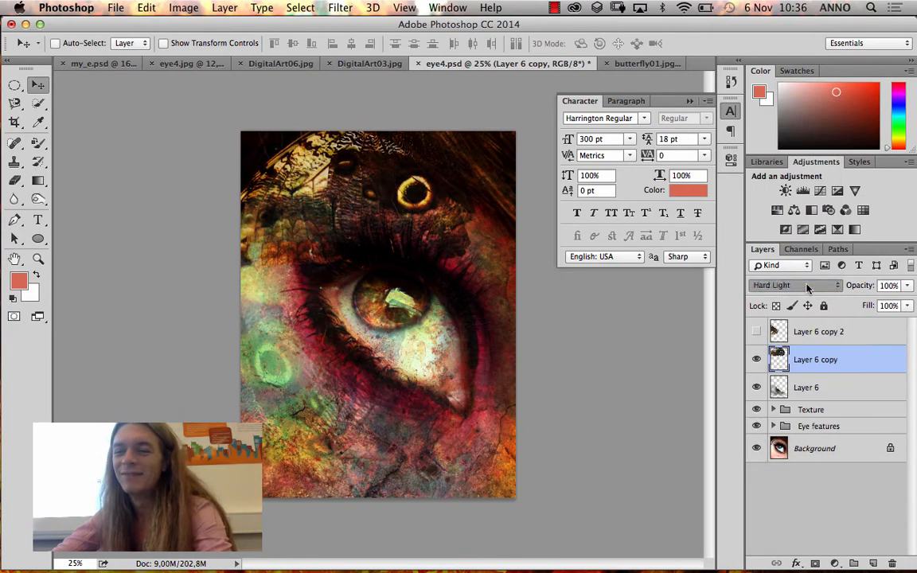
pyautogui.click(806, 285)
pyautogui.click(798, 296)
pyautogui.click(806, 285)
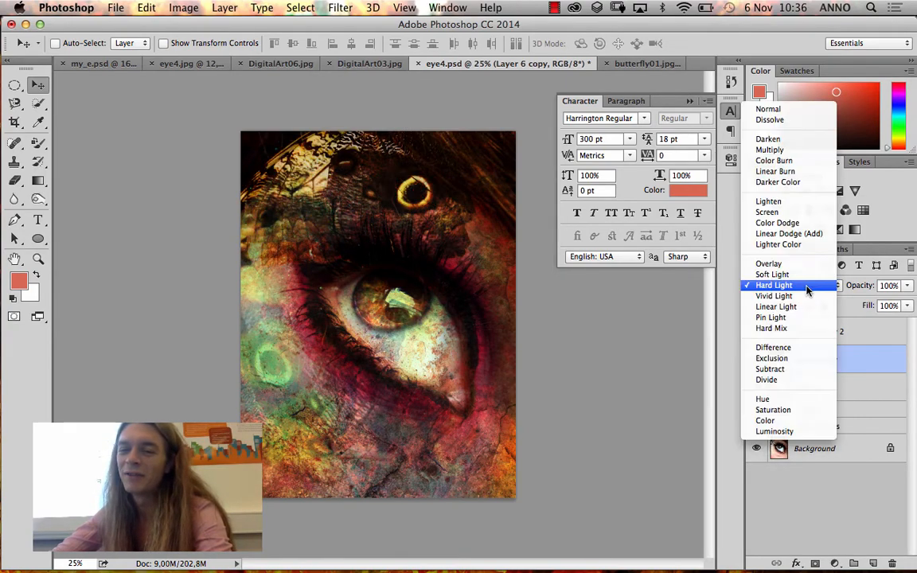
pyautogui.click(803, 296)
pyautogui.click(808, 288)
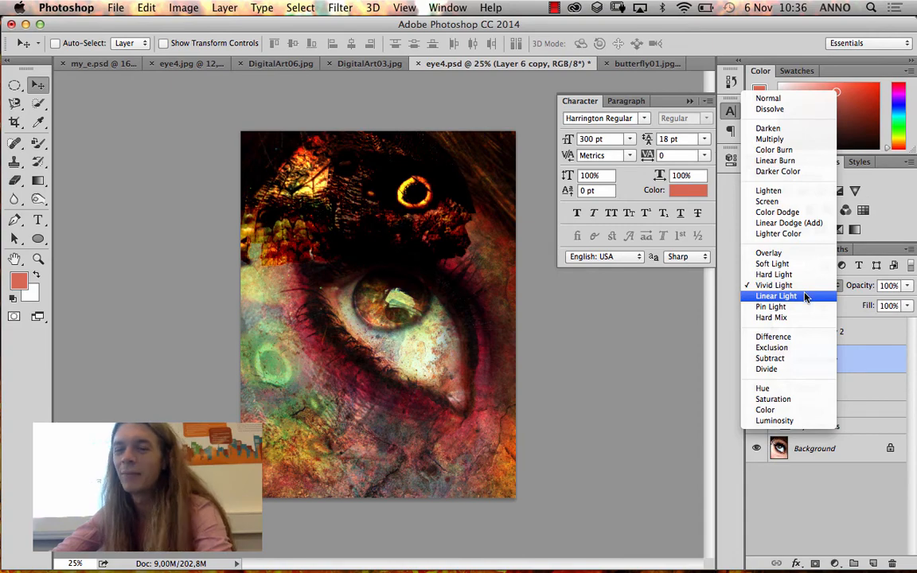
pyautogui.click(806, 296)
pyautogui.click(805, 287)
pyautogui.click(803, 295)
pyautogui.click(803, 288)
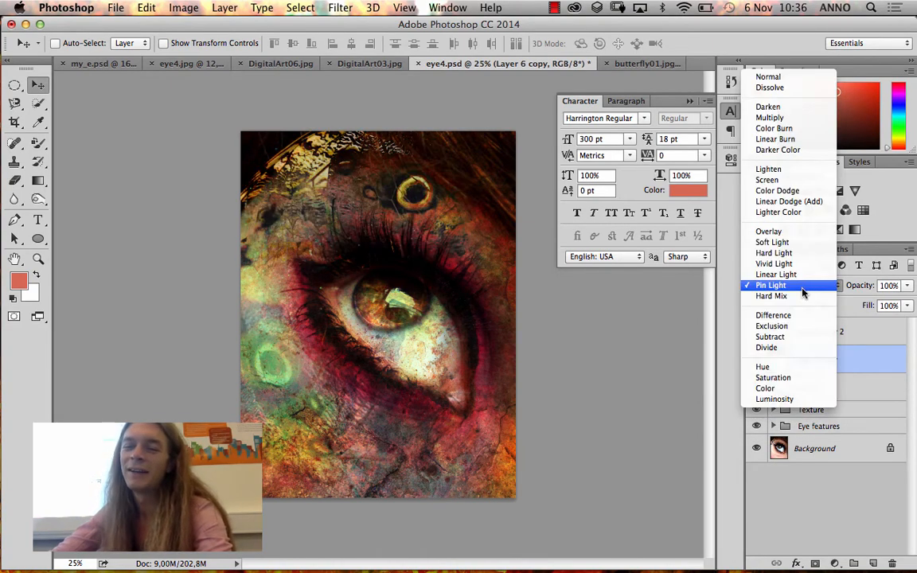
pyautogui.click(804, 295)
# Try the Difference, Color Burn and Multiply blend modes on the Layer 6 copy butterfly
pyautogui.click(805, 288)
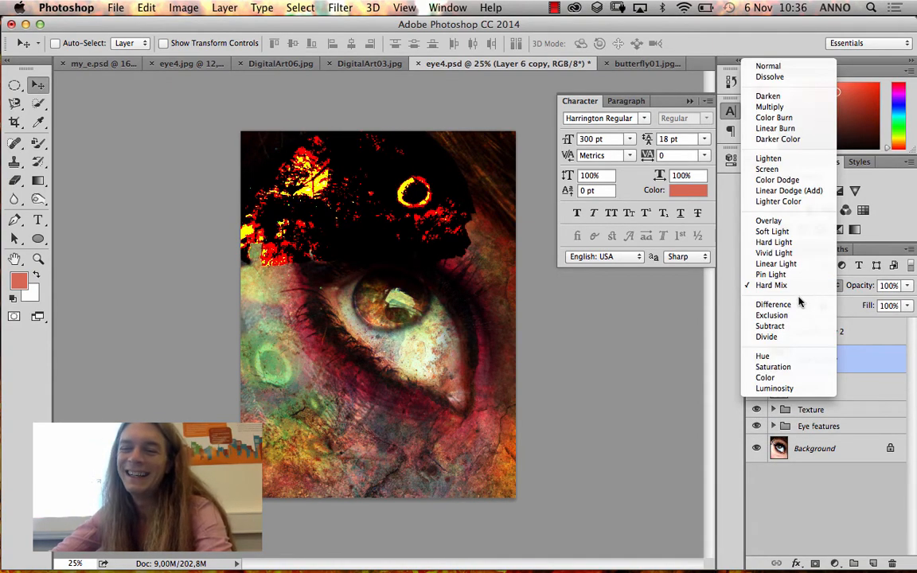
pyautogui.click(797, 305)
pyautogui.click(808, 289)
pyautogui.click(798, 300)
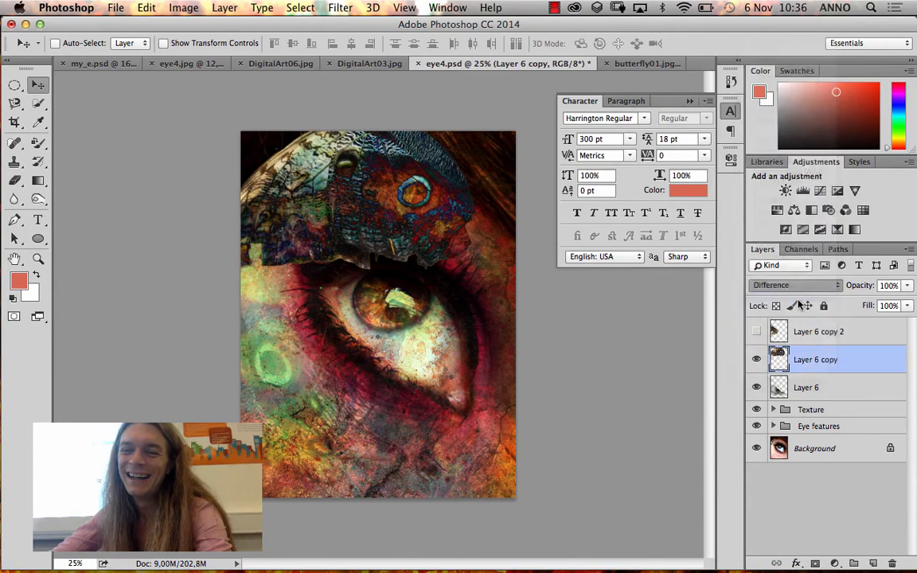
pyautogui.click(801, 287)
pyautogui.click(794, 275)
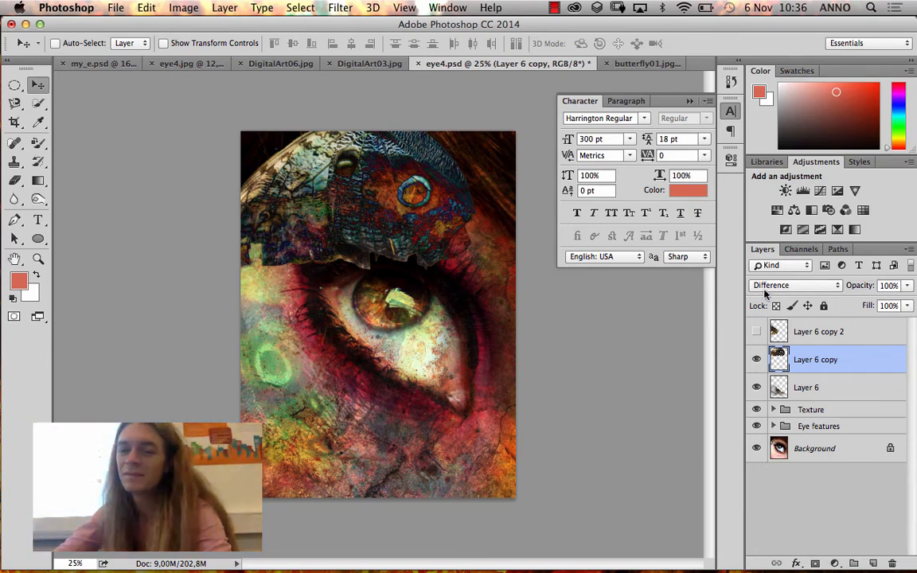
pyautogui.click(793, 285)
pyautogui.click(774, 98)
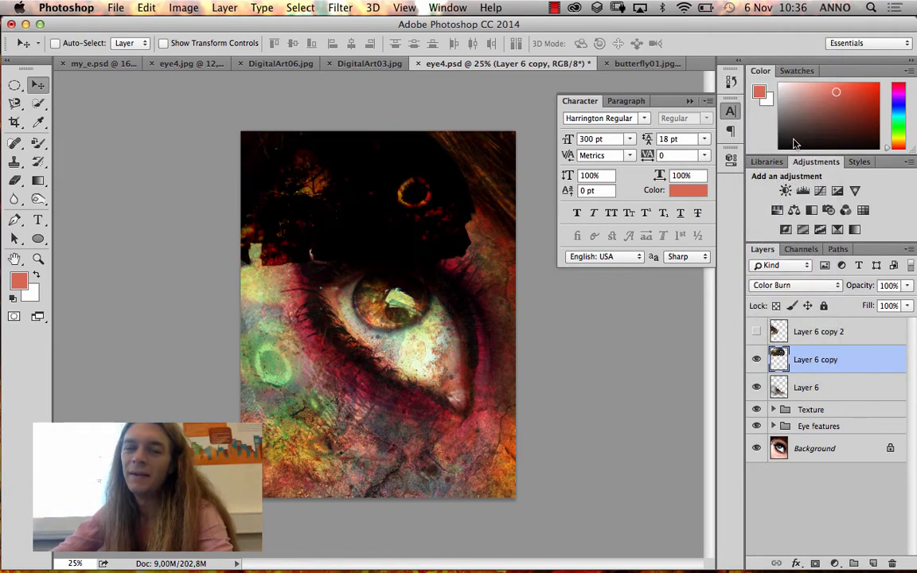
pyautogui.click(797, 285)
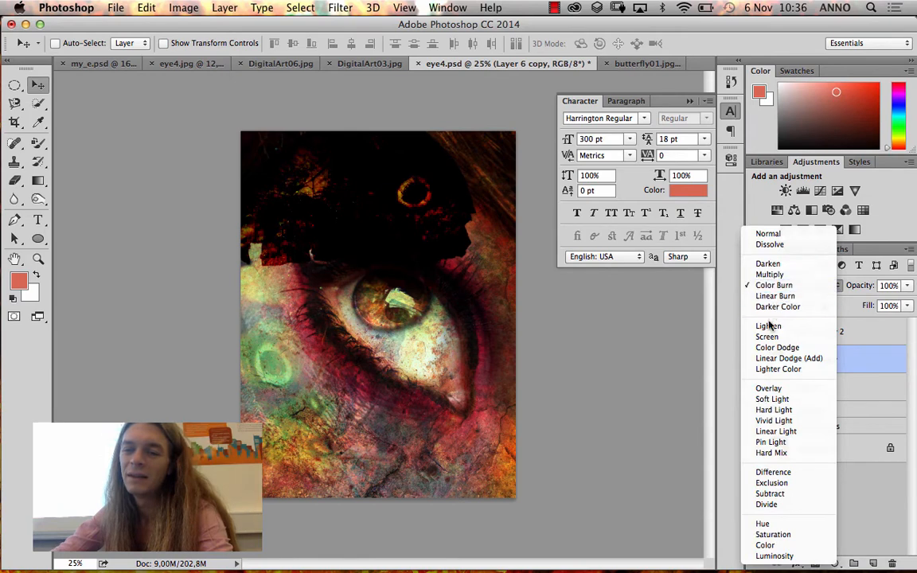
pyautogui.click(792, 276)
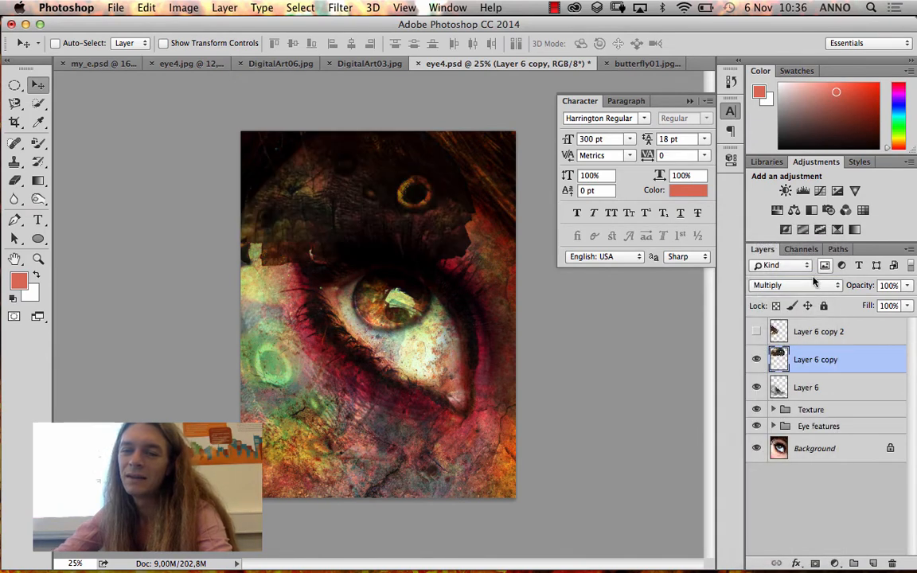
# Lower Layer 6 copy's opacity to 48% and set its blend mode to Screen
pyautogui.click(907, 285)
pyautogui.moveTo(890, 298); pyautogui.dragTo(875, 307)
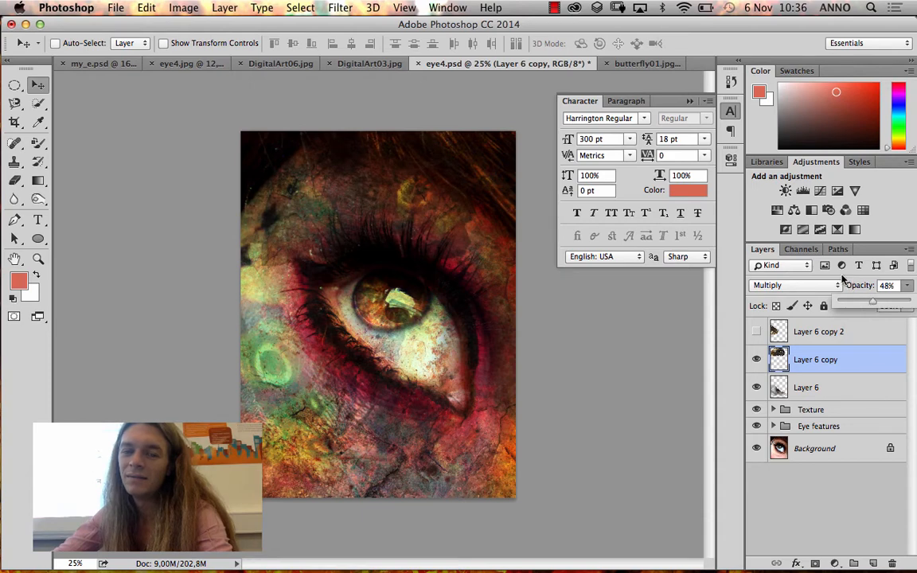
pyautogui.click(797, 286)
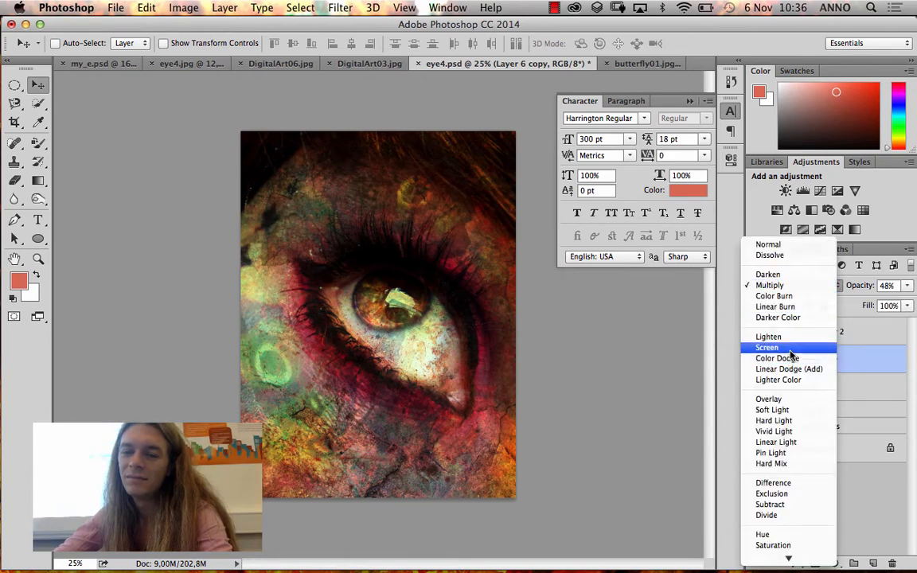
pyautogui.click(803, 326)
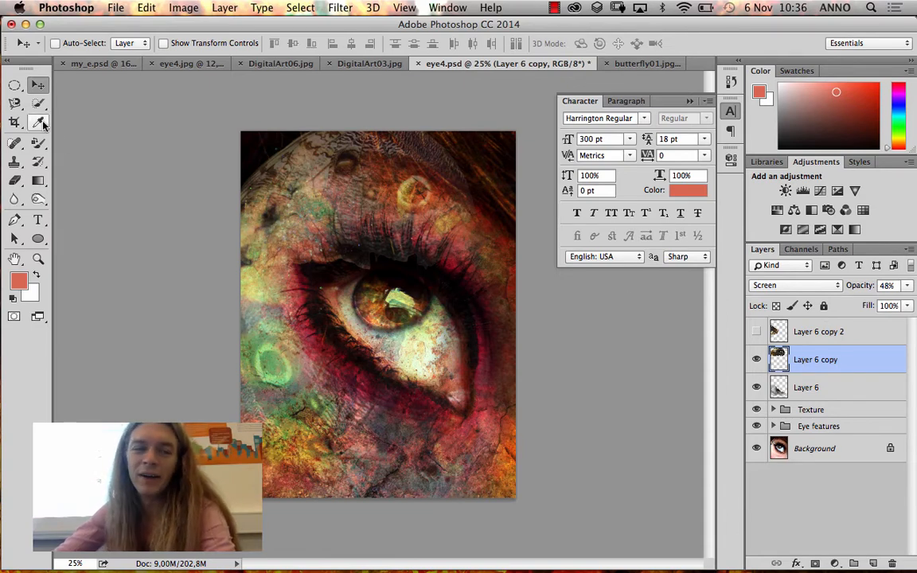
# Softly erase the Layer 6 copy butterfly's edges along the upper lid and above the eye at 23% eraser opacity
pyautogui.click(16, 180)
pyautogui.moveTo(422, 254)
pyautogui.mouseDown()
pyautogui.moveTo(346, 267)
pyautogui.moveTo(374, 275)
pyautogui.moveTo(309, 272)
pyautogui.moveTo(357, 268)
pyautogui.moveTo(339, 274)
pyautogui.moveTo(365, 260)
pyautogui.moveTo(356, 271)
pyautogui.moveTo(414, 275)
pyautogui.moveTo(474, 294)
pyautogui.mouseUp()
pyautogui.moveTo(483, 186)
pyautogui.mouseDown()
pyautogui.moveTo(431, 126)
pyautogui.moveTo(479, 175)
pyautogui.moveTo(455, 149)
pyautogui.moveTo(373, 123)
pyautogui.moveTo(303, 144)
pyautogui.moveTo(235, 213)
pyautogui.moveTo(304, 144)
pyautogui.moveTo(290, 138)
pyautogui.moveTo(307, 133)
pyautogui.moveTo(264, 160)
pyautogui.moveTo(287, 133)
pyautogui.moveTo(223, 224)
pyautogui.mouseUp()
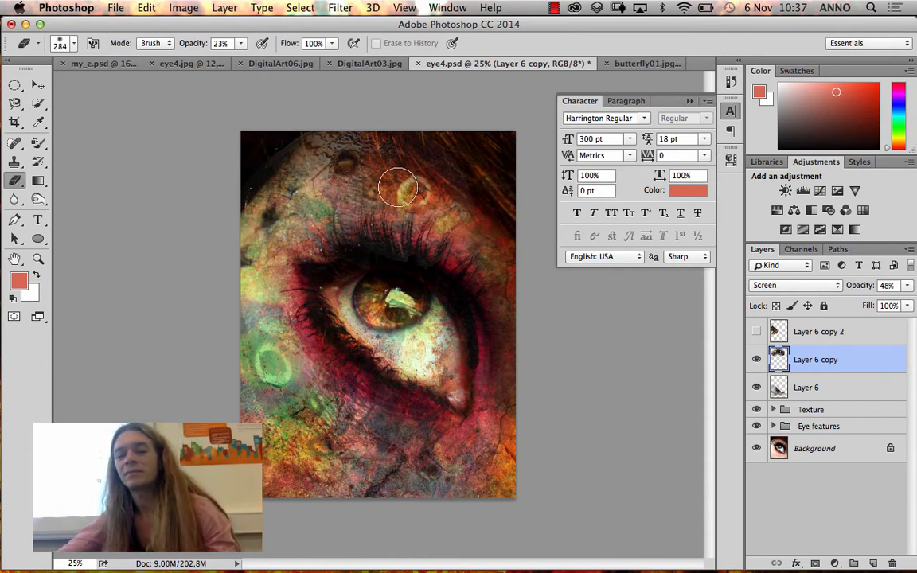
# Show and activate Layer 6 copy 2, and move its butterfly across to the inner-corner side of the eye
pyautogui.click(779, 331)
pyautogui.click(756, 331)
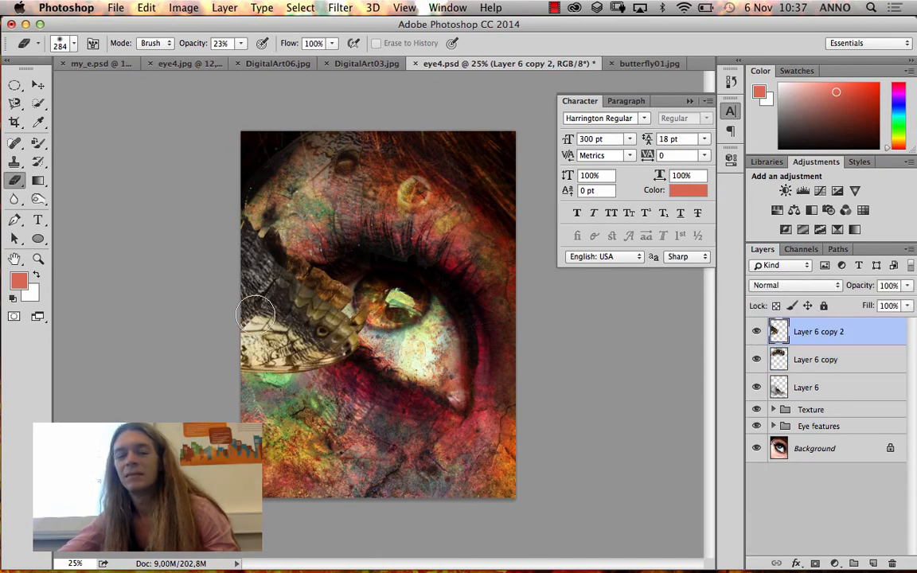
pyautogui.click(37, 84)
pyautogui.moveTo(387, 366); pyautogui.dragTo(569, 418)
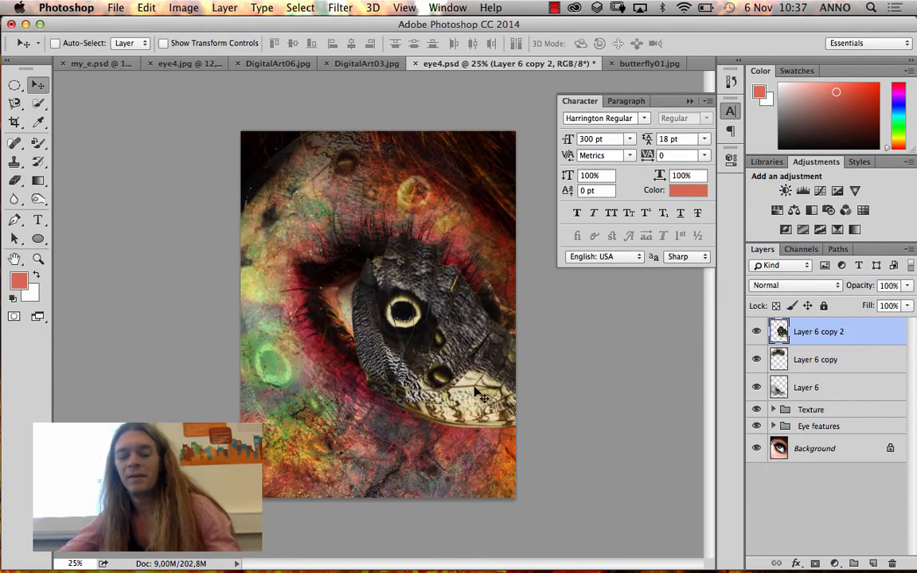
# Rotate the Layer 6 copy 2 butterfly to about -88.4° and place it over the corner below the eye's inner corner
pyautogui.press('super+t')
pyautogui.moveTo(419, 213); pyautogui.dragTo(371, 316)
pyautogui.moveTo(453, 375); pyautogui.dragTo(472, 472)
pyautogui.moveTo(348, 368); pyautogui.dragTo(336, 426)
pyautogui.moveTo(432, 433); pyautogui.dragTo(465, 414)
pyautogui.moveTo(561, 285); pyautogui.dragTo(542, 276)
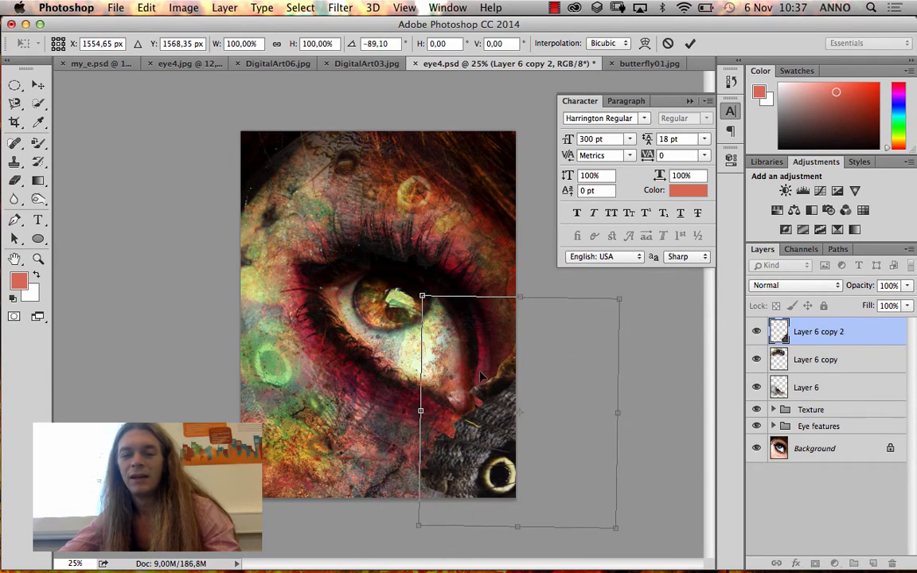
pyautogui.moveTo(489, 416)
pyautogui.mouseDown()
pyautogui.moveTo(486, 394)
pyautogui.moveTo(491, 403)
pyautogui.mouseUp()
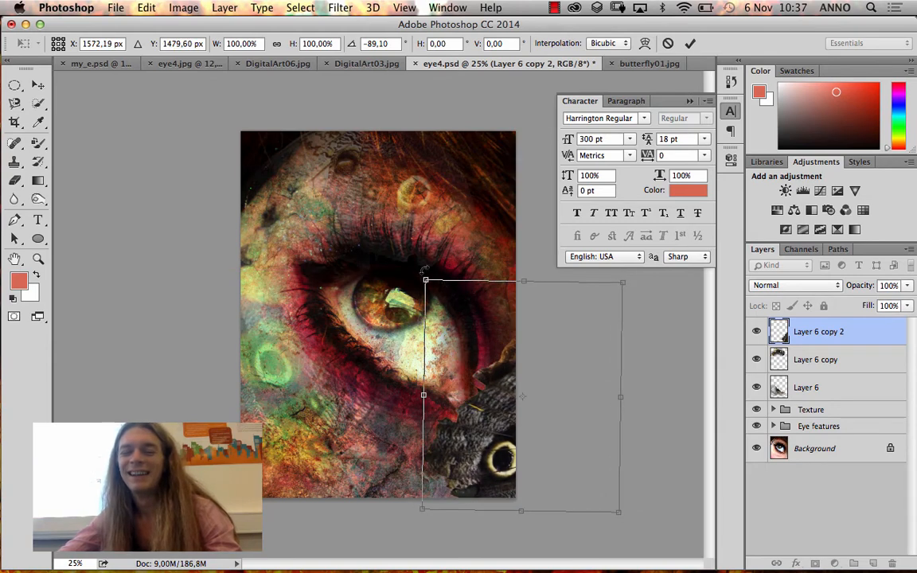
pyautogui.moveTo(369, 233); pyautogui.dragTo(419, 265)
pyautogui.moveTo(493, 401); pyautogui.dragTo(499, 387)
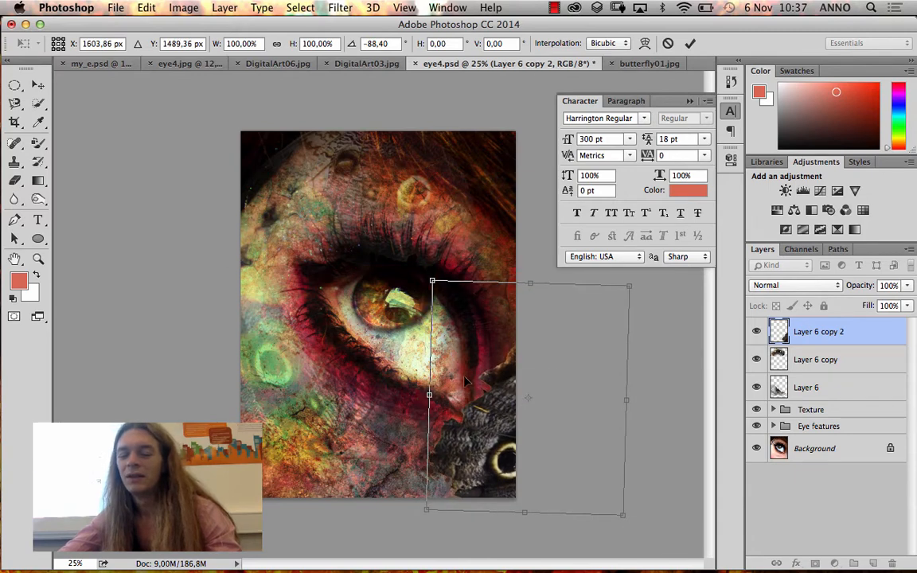
pyautogui.press('Return')
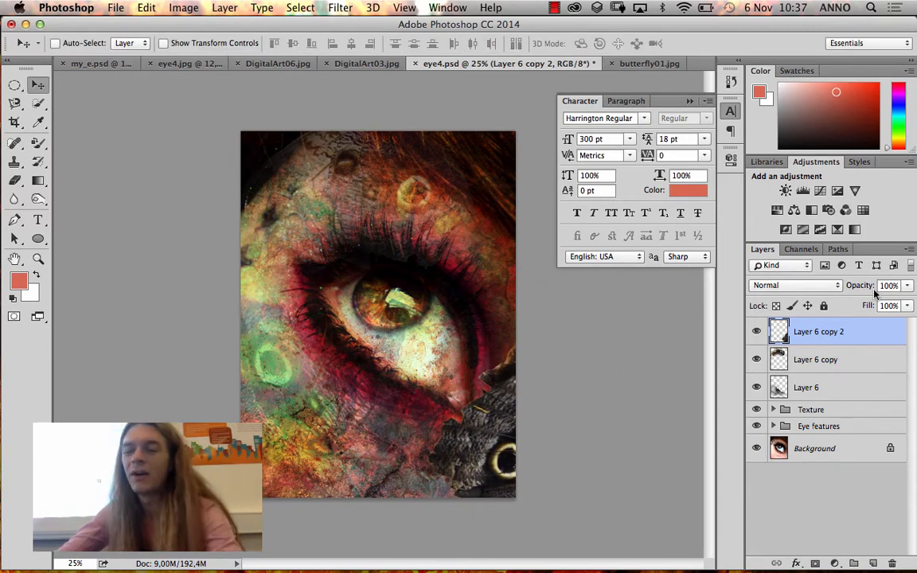
pyautogui.click(907, 285)
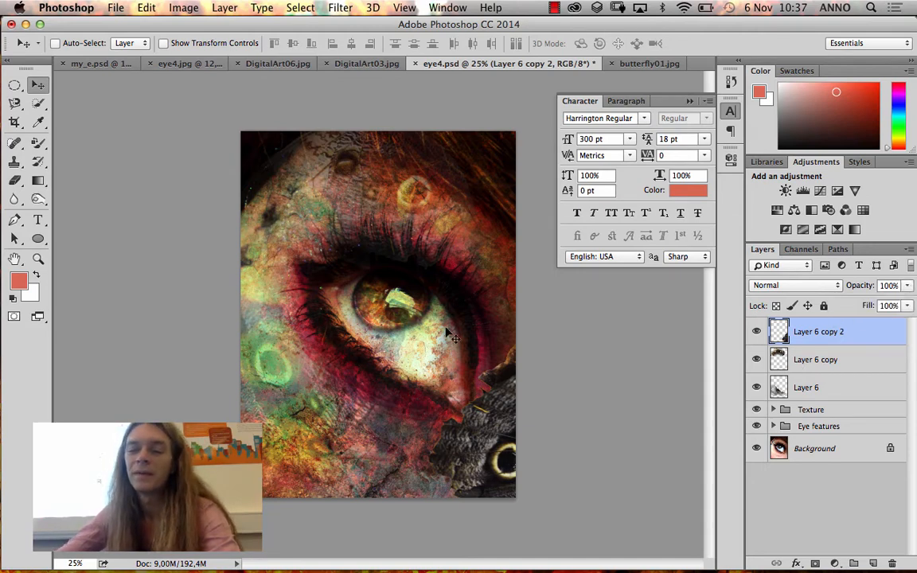
pyautogui.moveTo(500, 412); pyautogui.dragTo(435, 402)
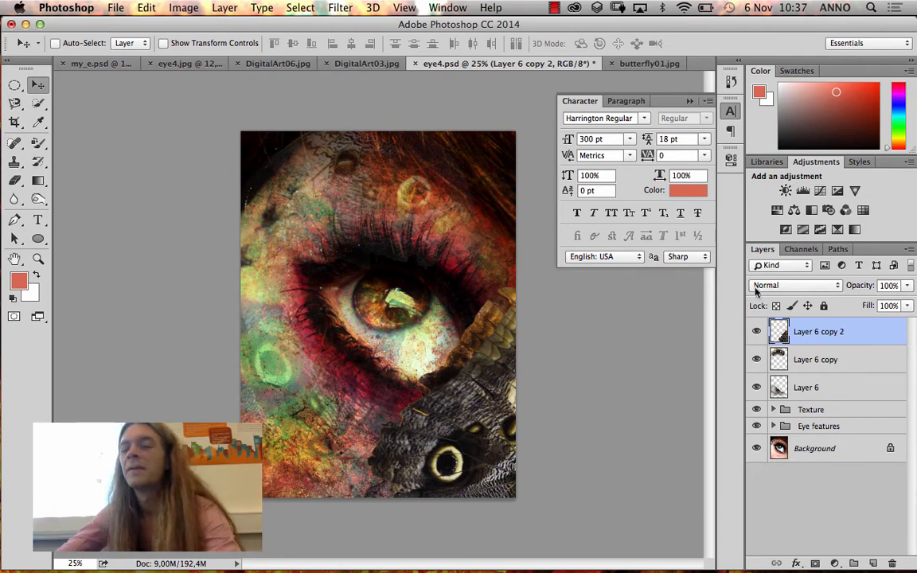
# Try the Color Burn, Darker Color and Lighten blend modes on the Layer 6 copy 2 butterfly
pyautogui.click(804, 285)
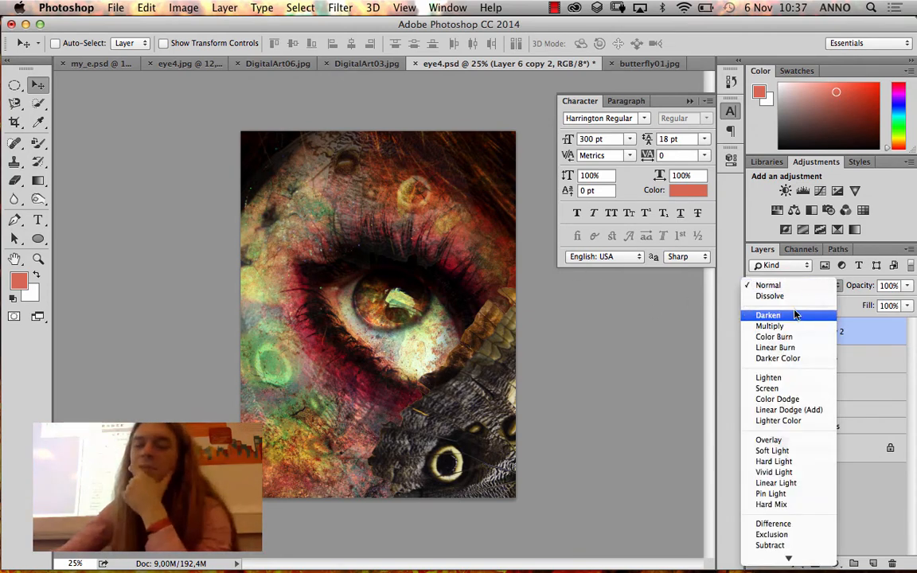
pyautogui.click(802, 285)
pyautogui.click(799, 285)
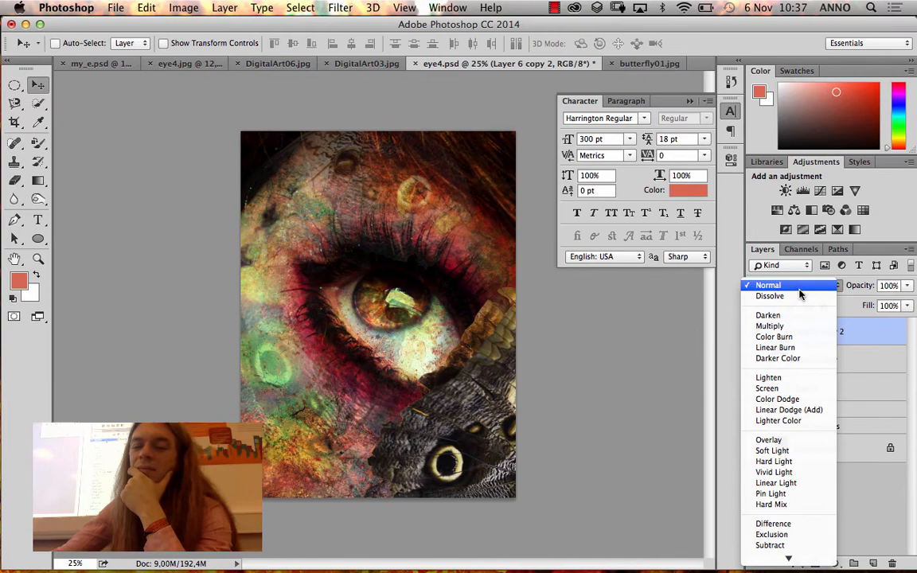
pyautogui.click(776, 337)
pyautogui.click(804, 287)
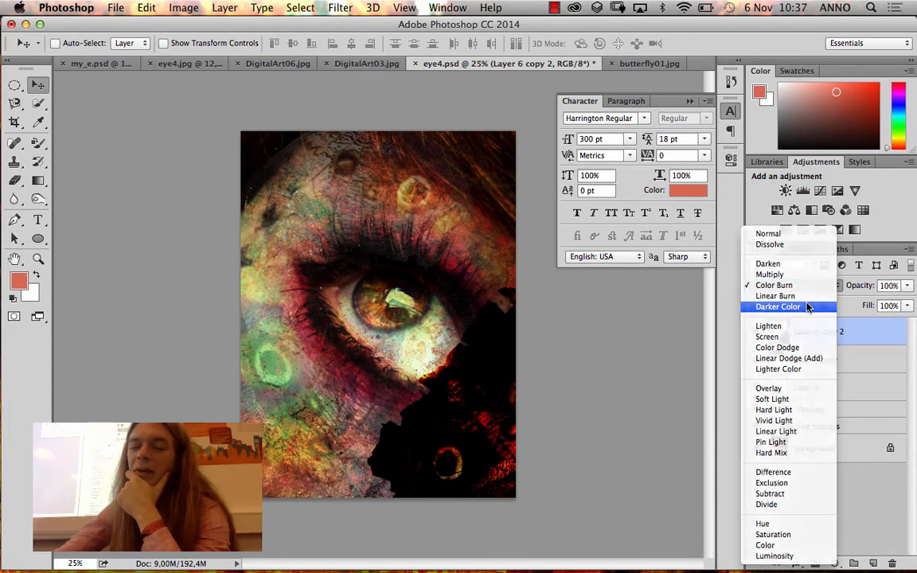
pyautogui.click(808, 307)
pyautogui.click(813, 287)
pyautogui.click(788, 302)
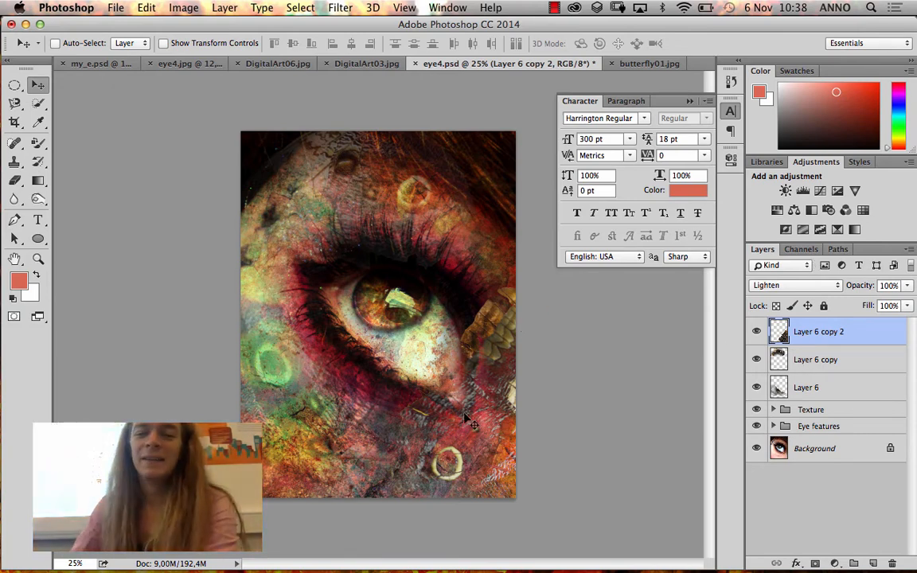
# Shift the Layer 6 copy 2 butterfly slightly lower beneath the eye's inner corner and set its blend mode to Color Dodge
pyautogui.moveTo(417, 371); pyautogui.dragTo(494, 455)
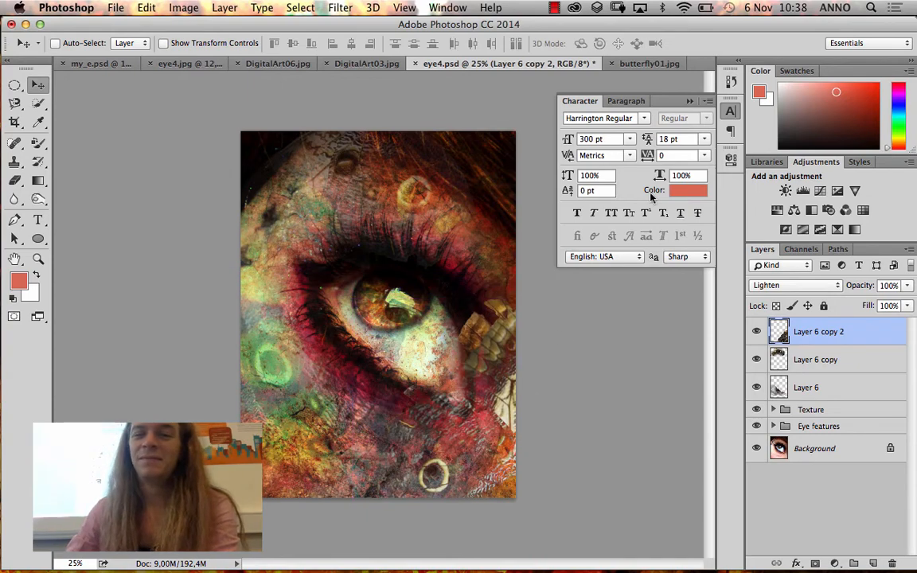
pyautogui.click(760, 285)
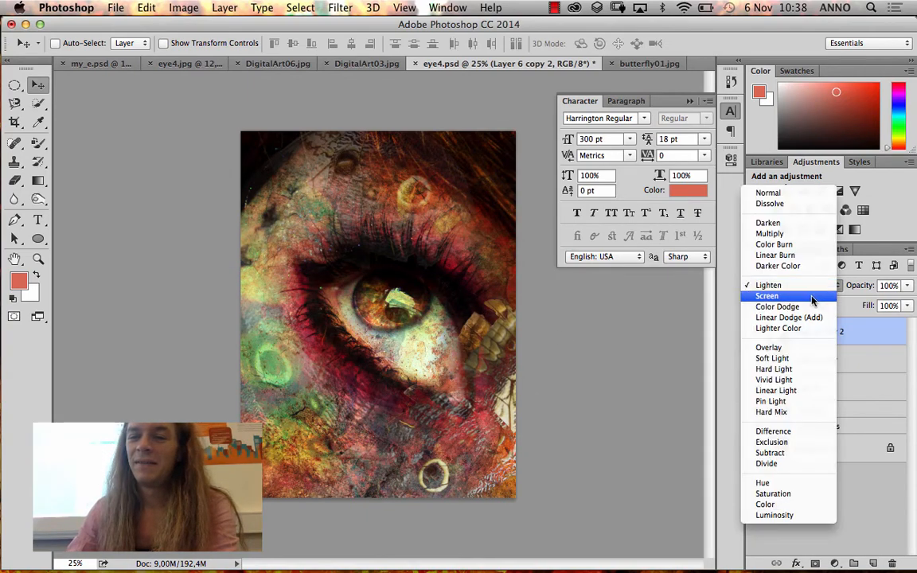
pyautogui.click(752, 295)
pyautogui.click(828, 285)
pyautogui.click(777, 295)
pyautogui.click(828, 285)
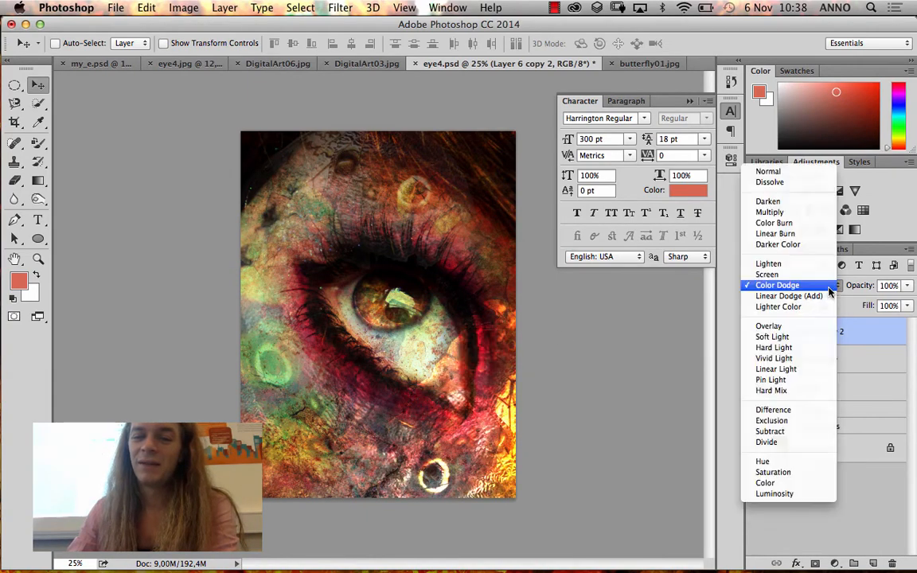
pyautogui.click(794, 543)
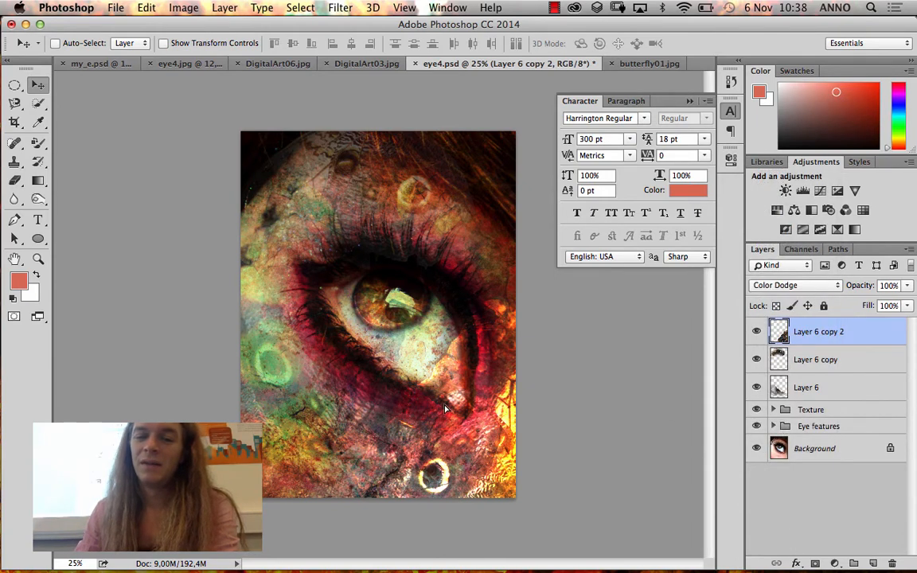
pyautogui.moveTo(438, 403); pyautogui.dragTo(455, 404)
# Lower Layer 6 copy 2's opacity to 43% and softly erase its butterfly around the eye's inner corner at 23% eraser opacity
pyautogui.click(907, 285)
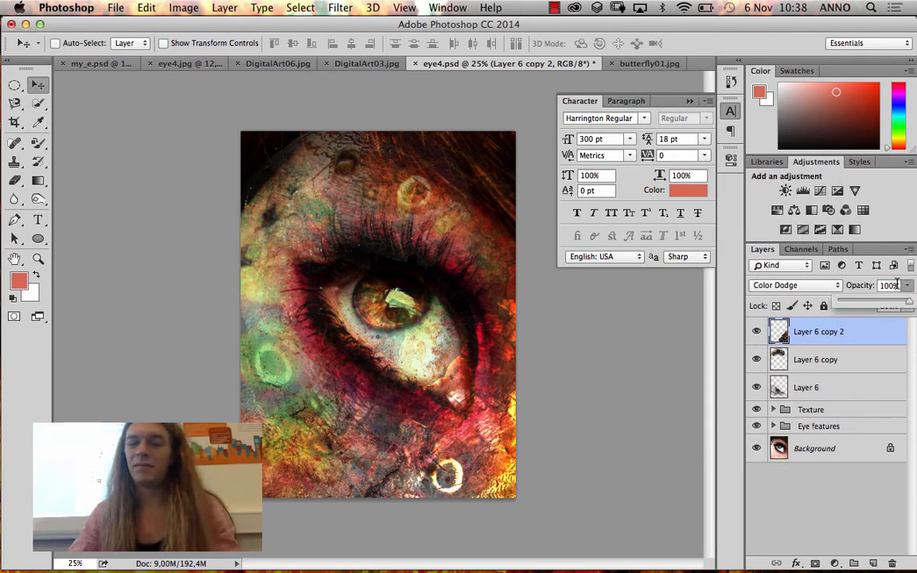
pyautogui.moveTo(906, 300); pyautogui.dragTo(868, 300)
pyautogui.press('e')
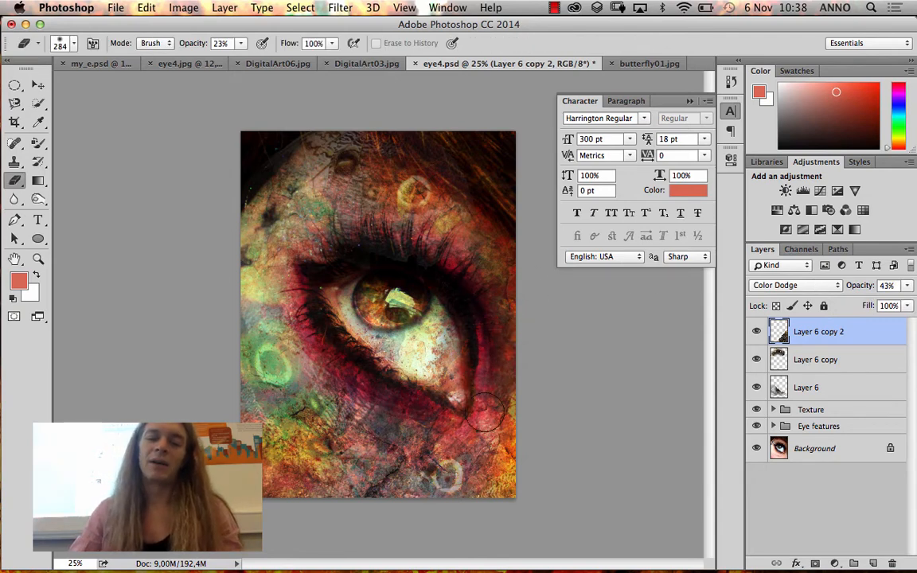
pyautogui.moveTo(463, 404); pyautogui.dragTo(478, 344)
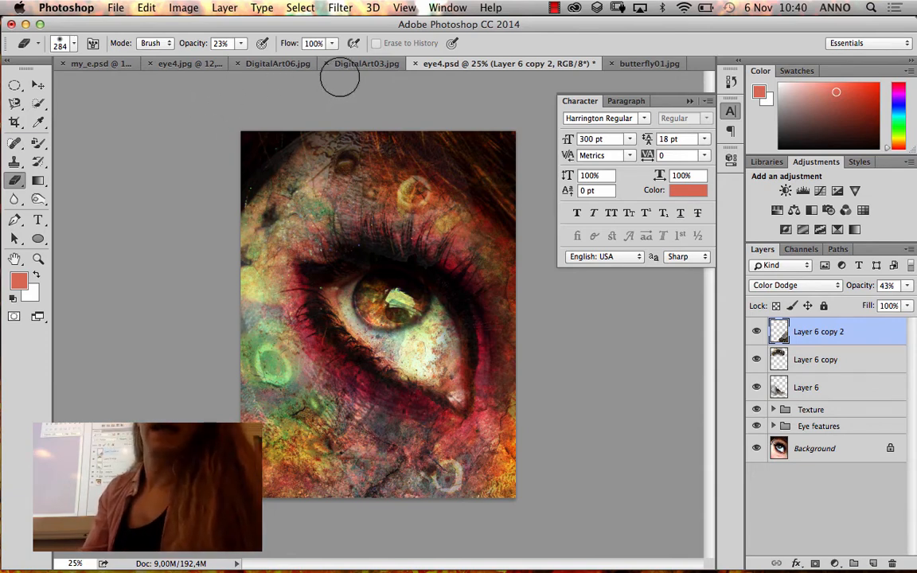
# Close DigitalArt03.jpg, DigitalArt06.jpg, eye4.jpg without saving its changes, my_e.psd and butterfly01.jpg, keeping only eye4.psd open
pyautogui.click(362, 63)
pyautogui.click(315, 63)
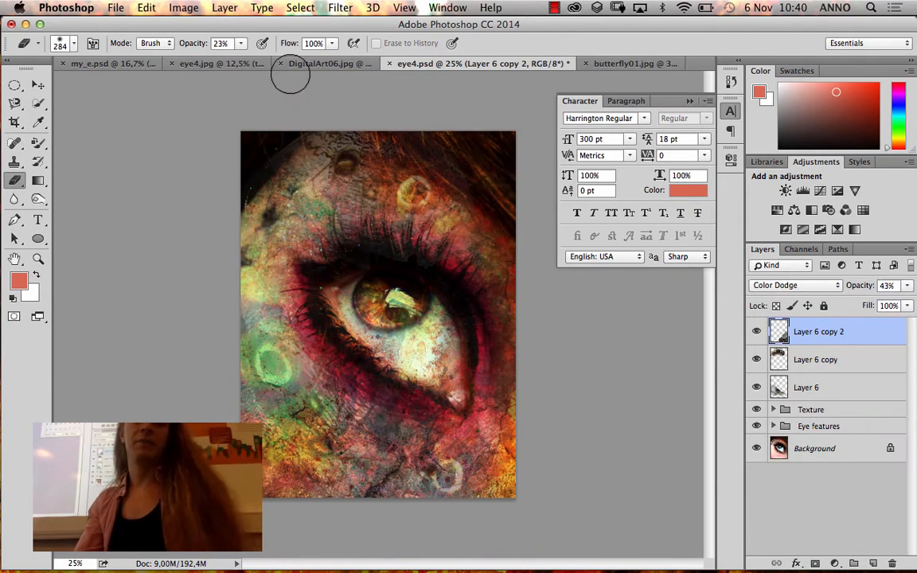
pyautogui.click(318, 63)
pyautogui.click(282, 63)
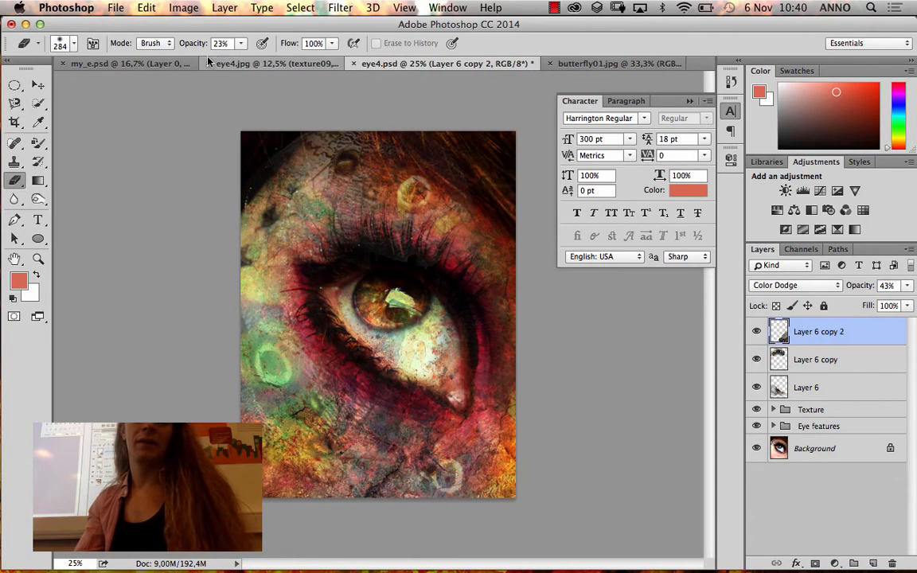
pyautogui.click(227, 63)
pyautogui.click(213, 63)
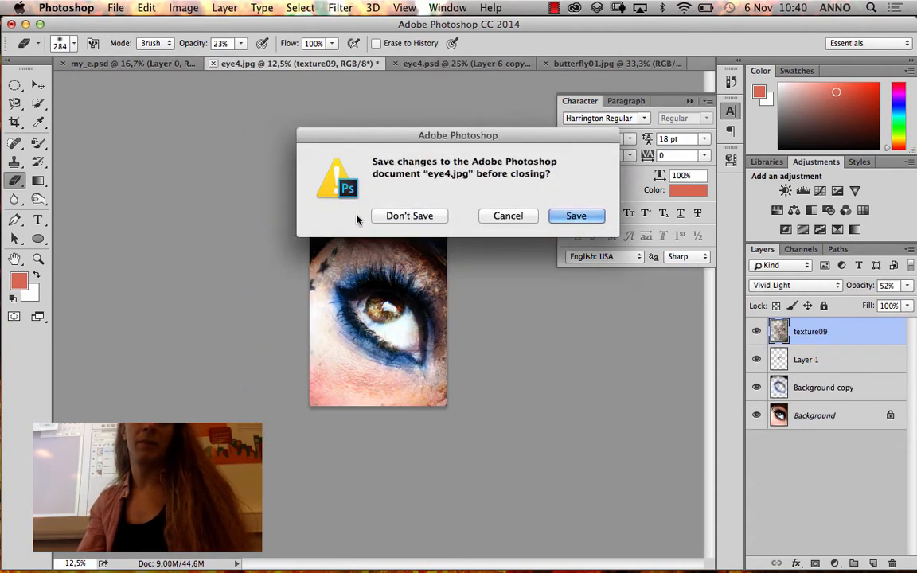
pyautogui.click(398, 216)
pyautogui.click(65, 63)
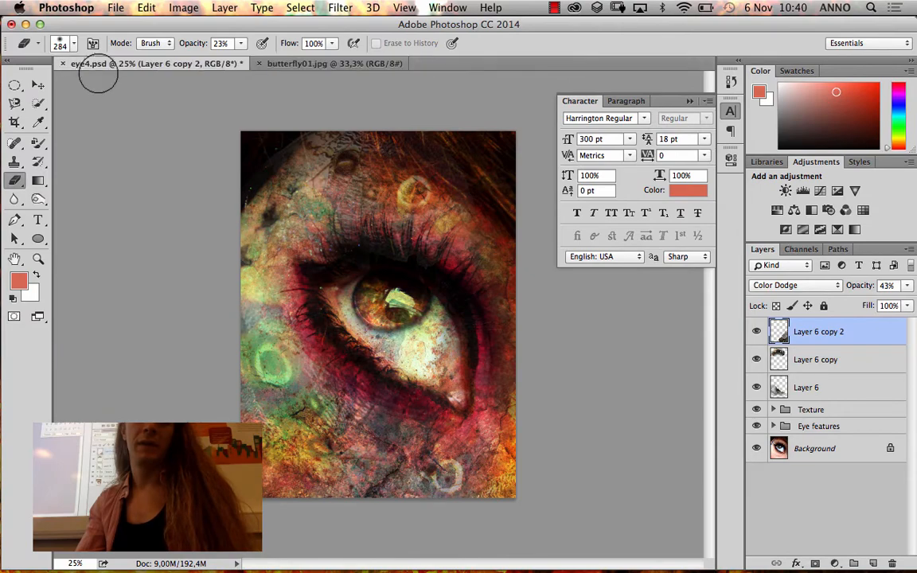
pyautogui.click(259, 63)
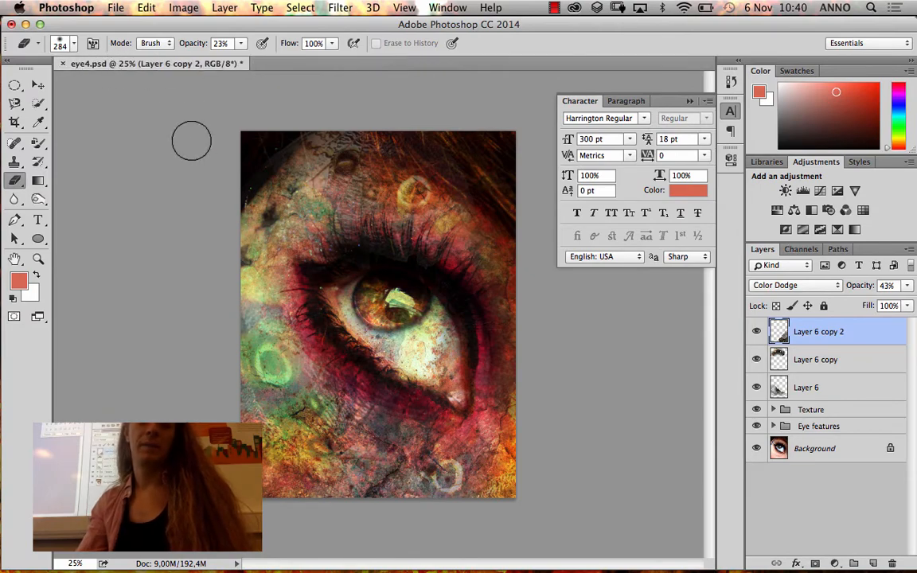
# Open ornament03.jpg from the Ressources folder and collapse the Character panel covering the image
pyautogui.press('super+o')
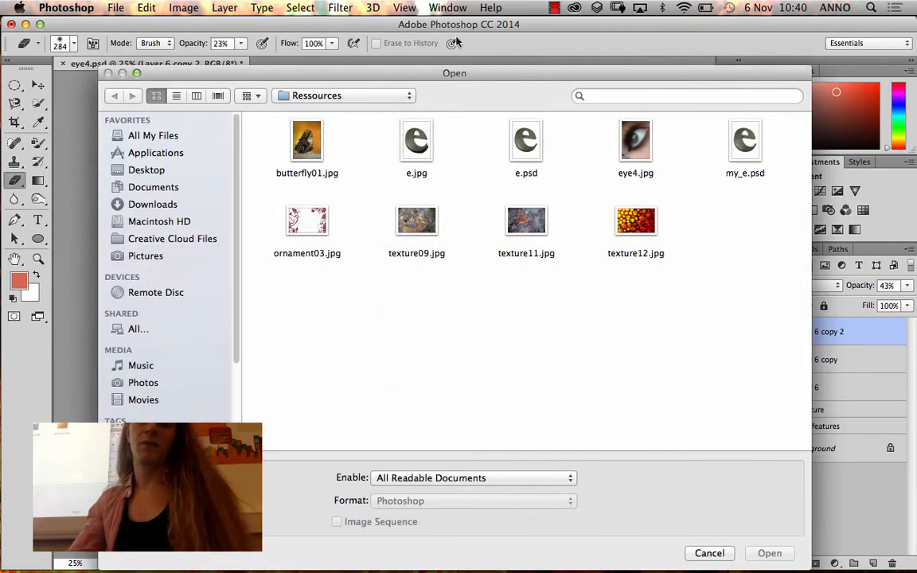
pyautogui.click(333, 228)
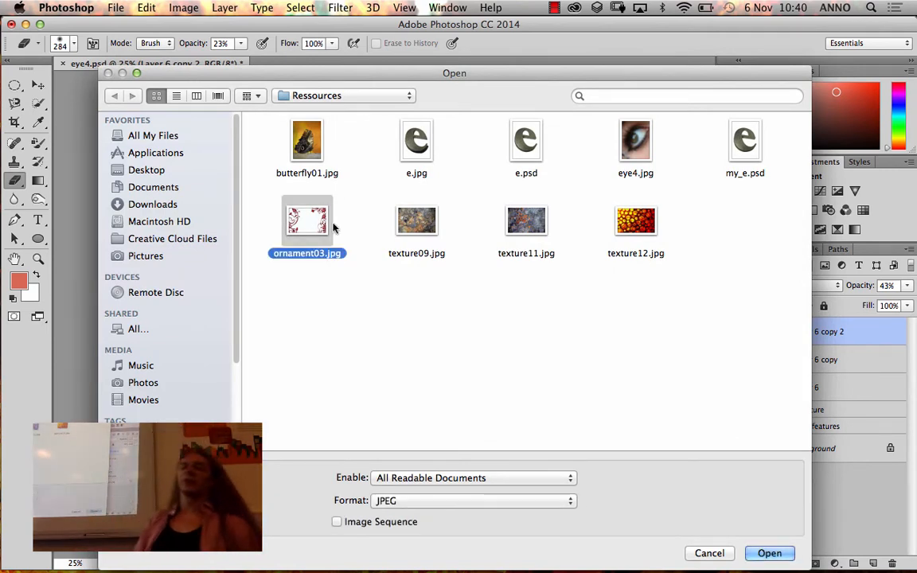
pyautogui.click(770, 554)
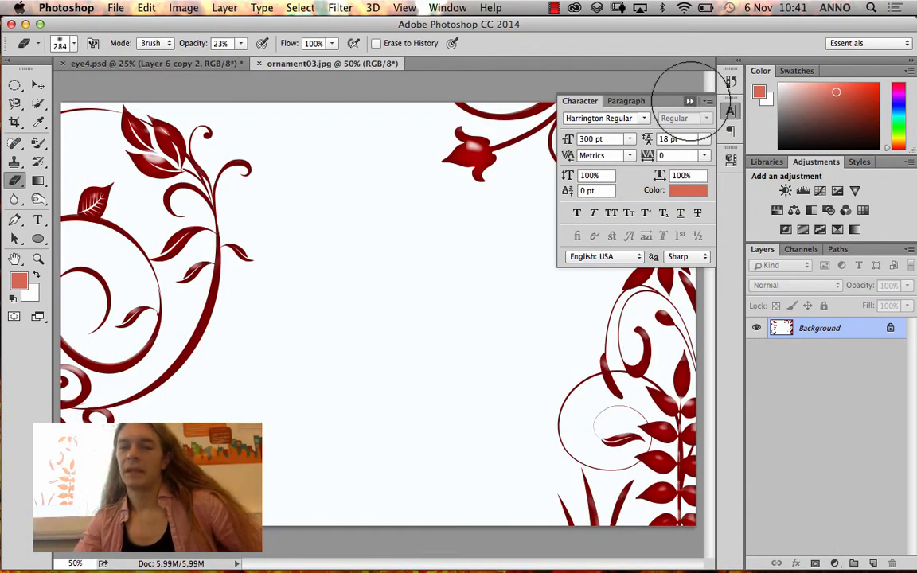
pyautogui.click(691, 101)
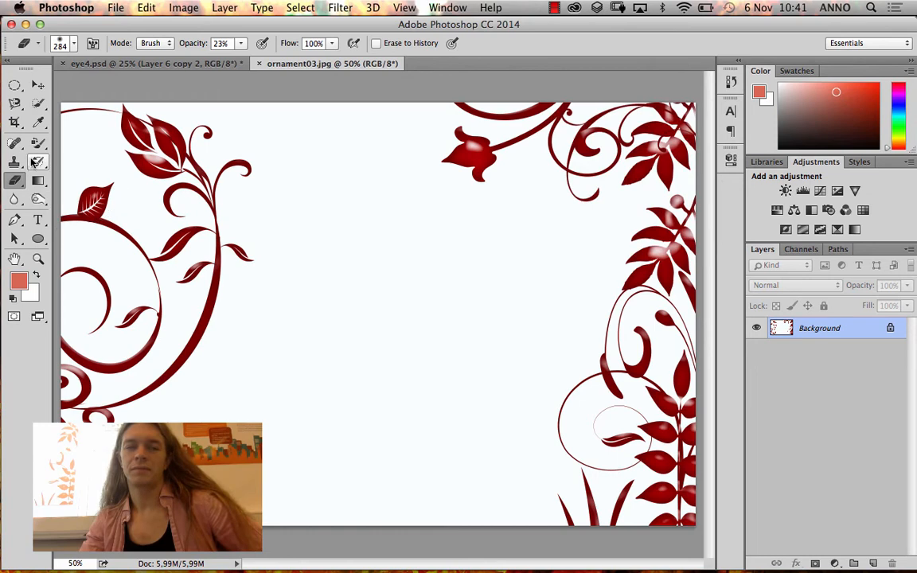
# Crop ornament03.jpg at full height to just over its left half, keeping only the left-hand floral ornament
pyautogui.click(15, 121)
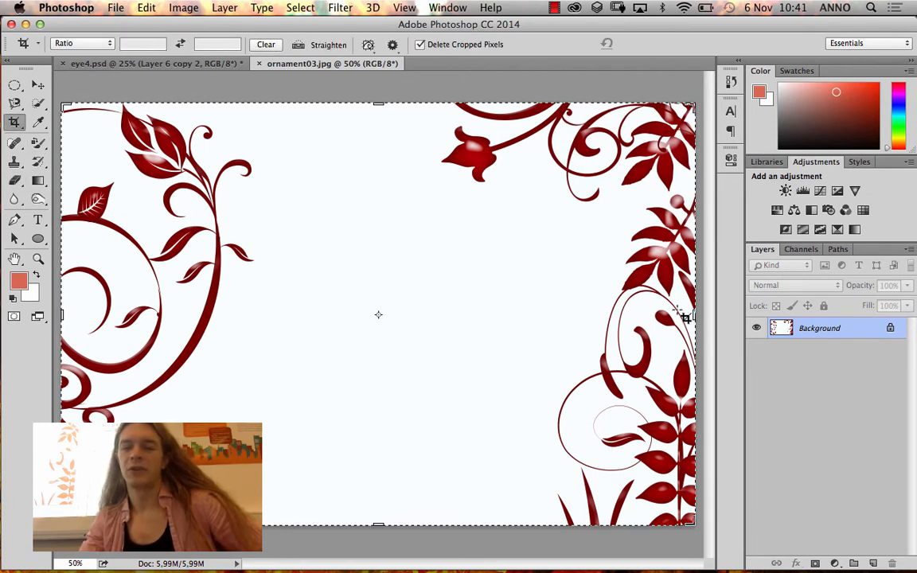
pyautogui.moveTo(686, 317); pyautogui.dragTo(556, 328)
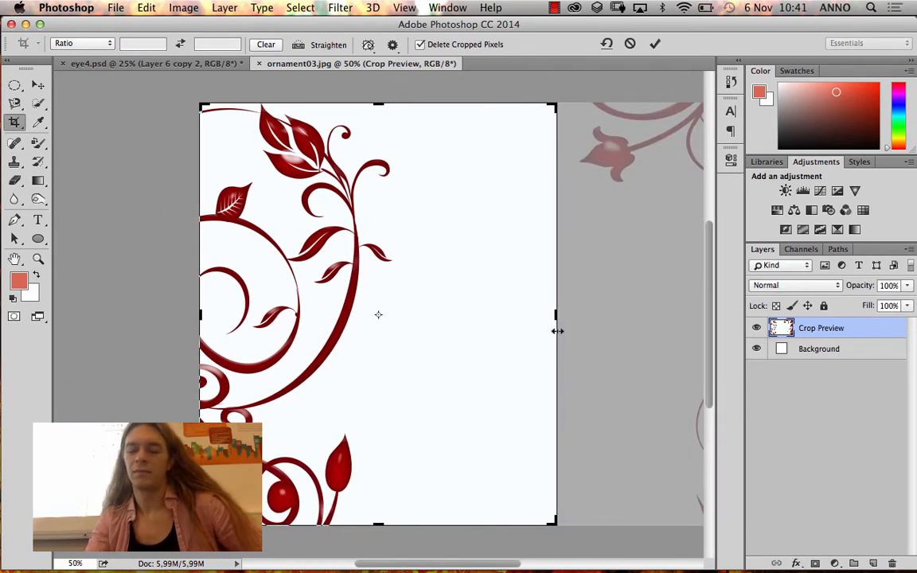
pyautogui.press('Return')
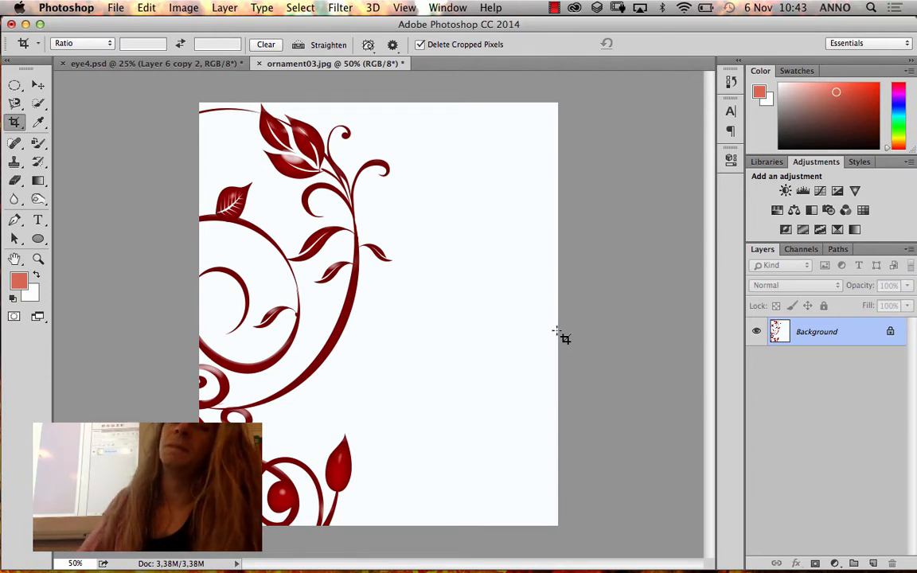
# Select the ornament's white background with Color Range by sampling the white area beside the scrollwork
pyautogui.click(293, 10)
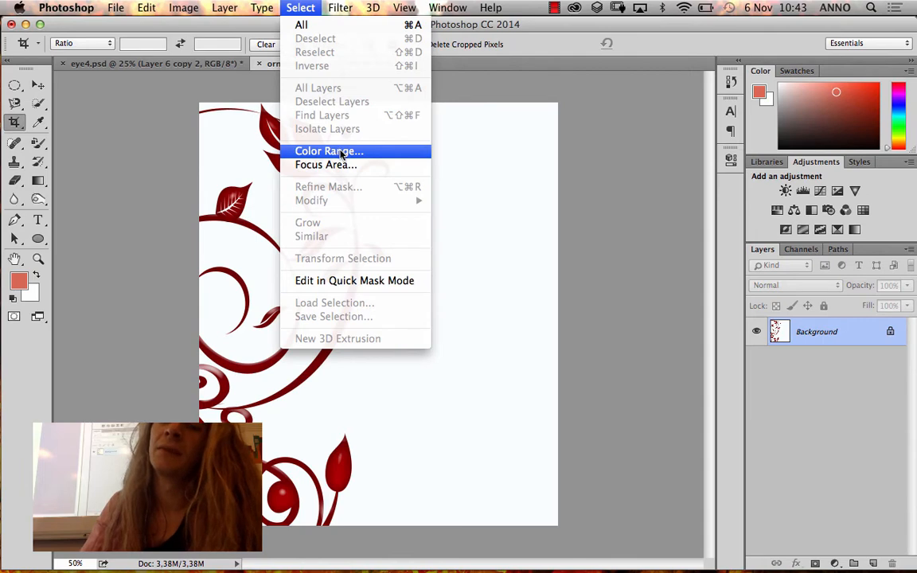
pyautogui.click(329, 151)
pyautogui.moveTo(557, 167); pyautogui.dragTo(570, 150)
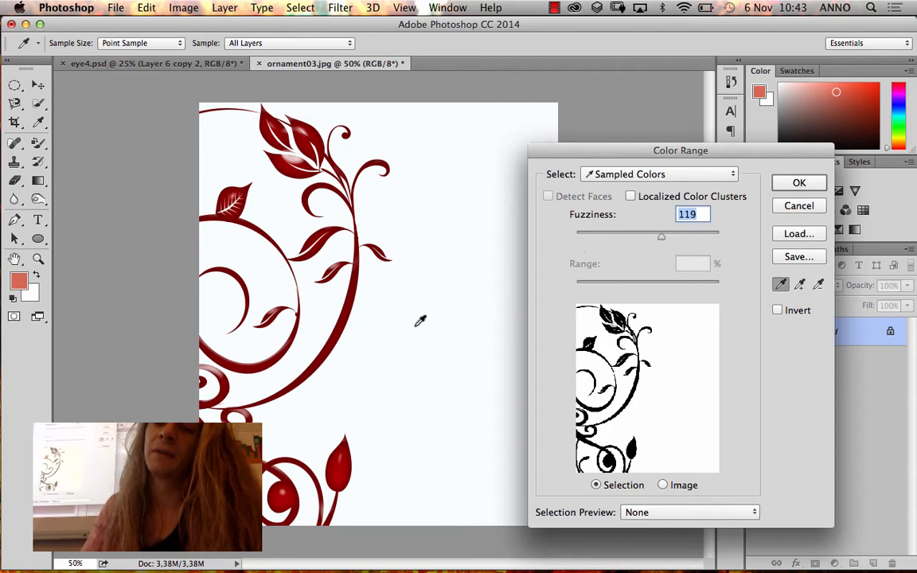
pyautogui.click(395, 370)
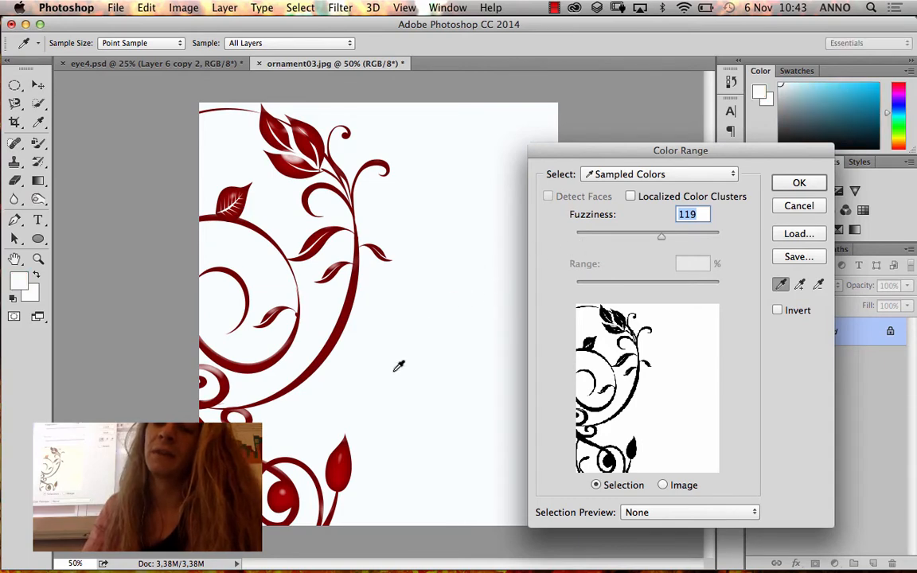
pyautogui.click(798, 184)
pyautogui.press('c')
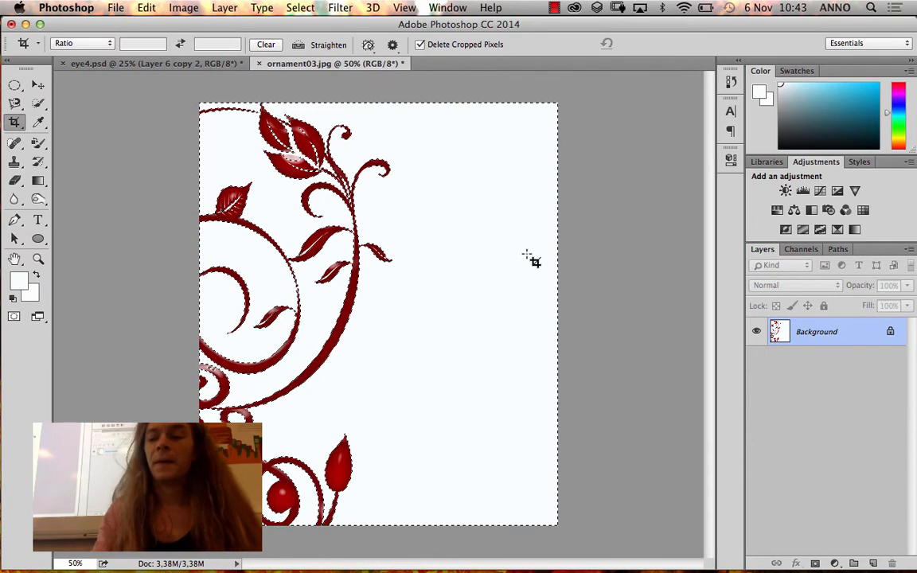
# Unlock the Background layer, delete the selected white area from it and clear the selection
pyautogui.click(890, 331)
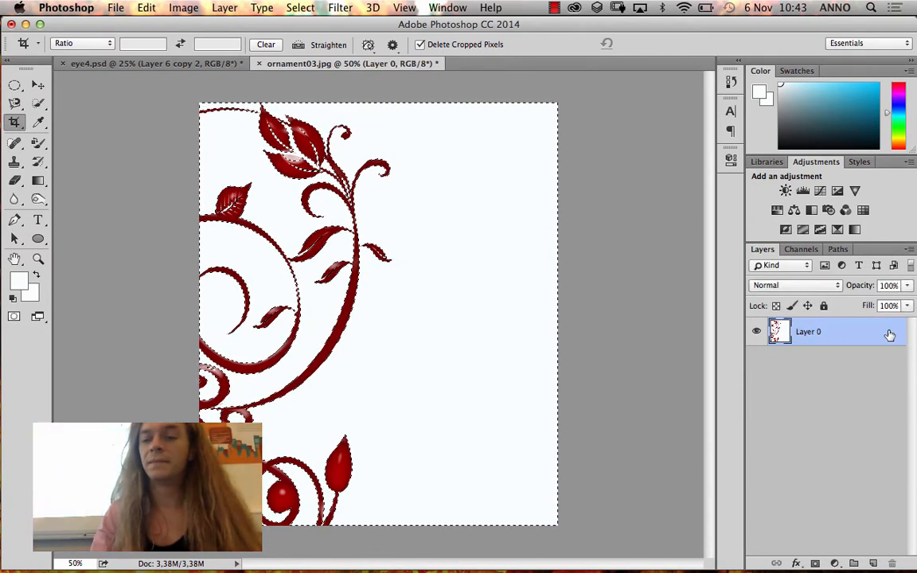
pyautogui.press('Delete')
pyautogui.press('super+d')
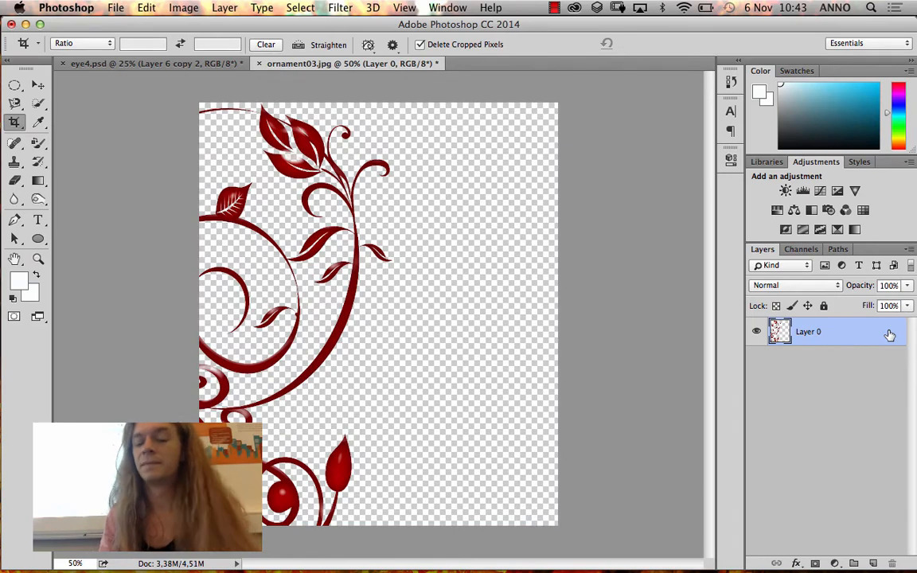
# Move the cut-out ornament from ornament03.jpg into eye4.psd and place it over the inner left part of the eye
pyautogui.click(37, 85)
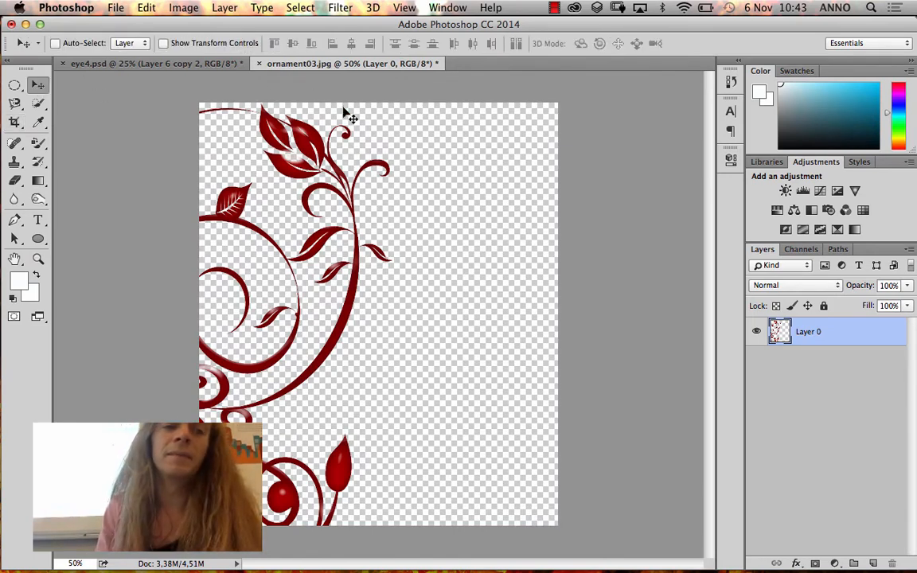
pyautogui.moveTo(343, 173); pyautogui.dragTo(213, 88)
pyautogui.moveTo(342, 216); pyautogui.dragTo(374, 254)
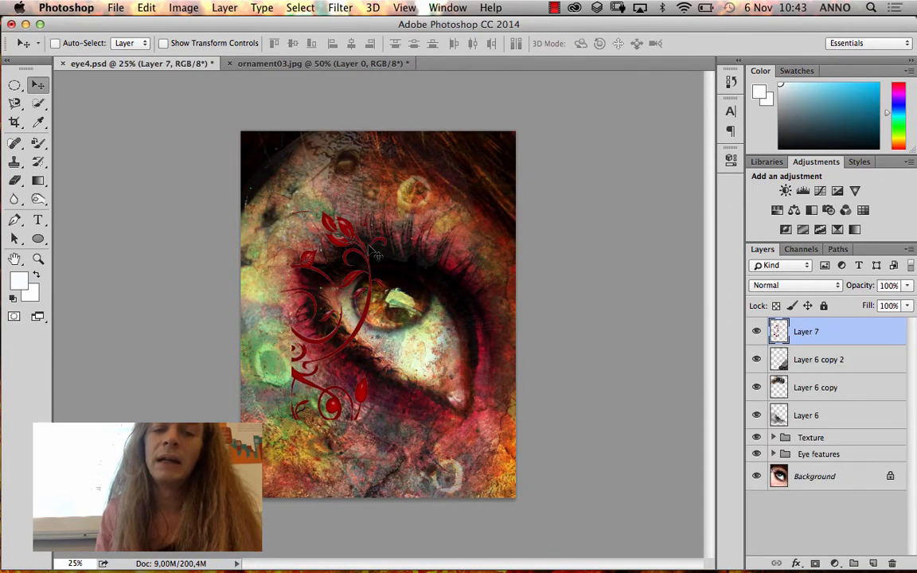
# Load the ornament outline of Layer 7 as a selection and contract it by 1 pixel
pyautogui.click(37, 259)
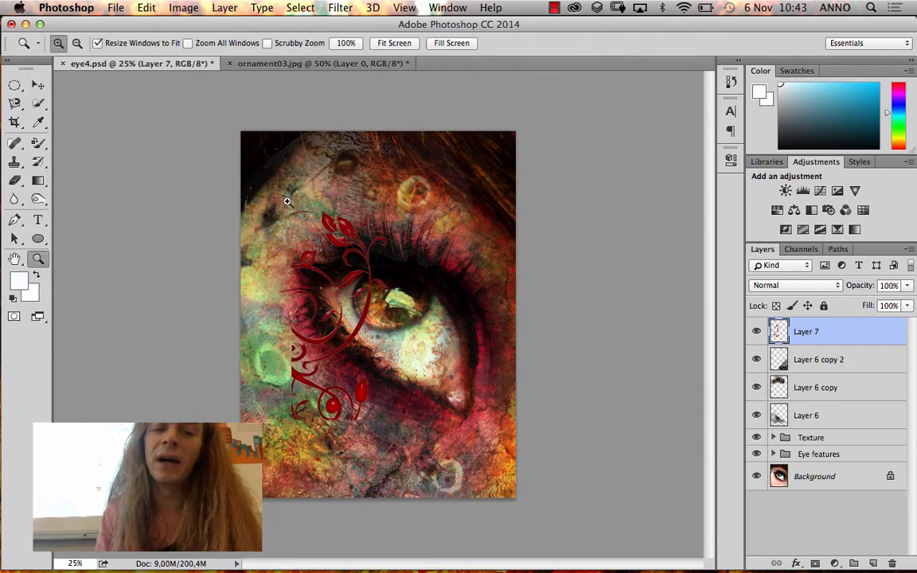
pyautogui.moveTo(288, 201); pyautogui.dragTo(386, 264)
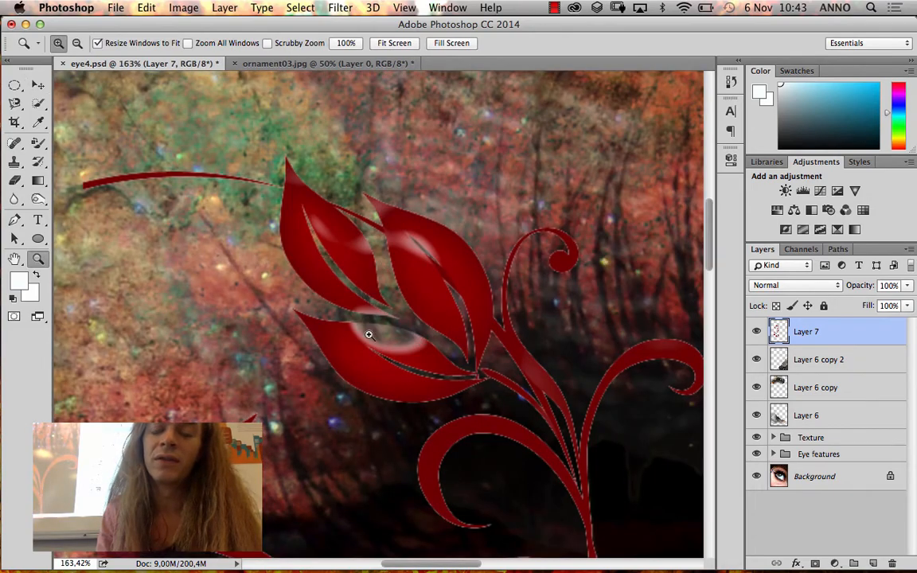
pyautogui.keyDown('alt'); pyautogui.click(434, 340); pyautogui.keyUp('alt')
pyautogui.keyDown('alt'); pyautogui.click(434, 340); pyautogui.keyUp('alt')
pyautogui.keyDown('alt'); pyautogui.click(434, 340); pyautogui.keyUp('alt')
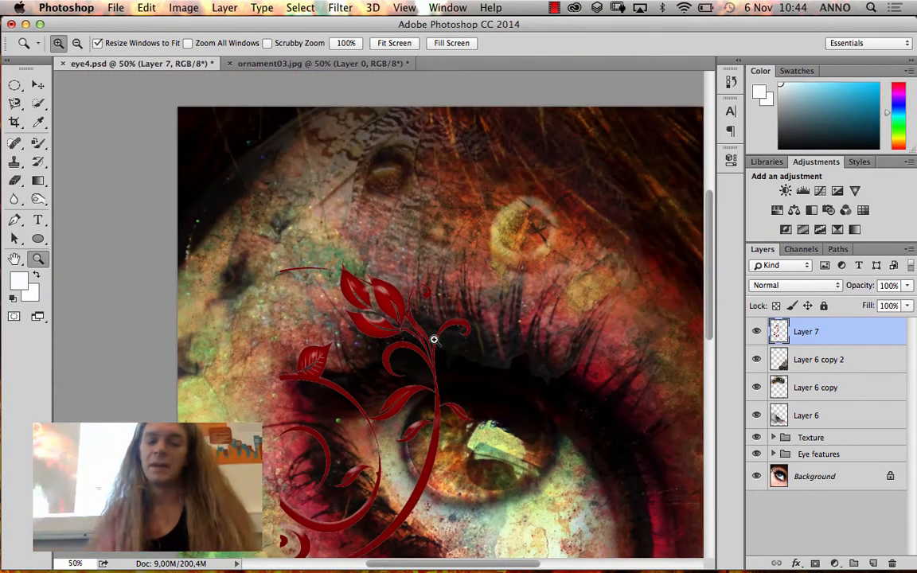
pyautogui.scroll(-6, 434, 340)
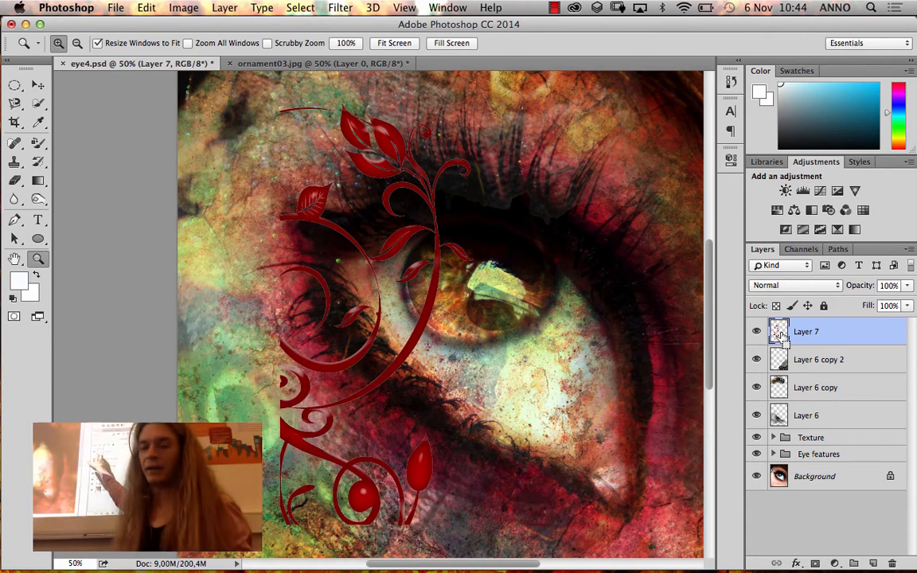
pyautogui.keyDown('super'); pyautogui.click(778, 333); pyautogui.keyUp('super')
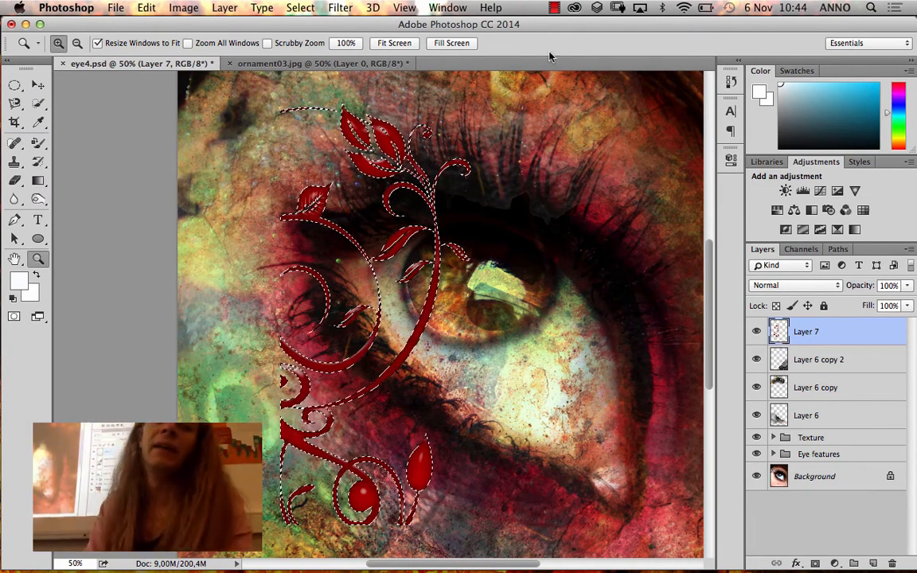
pyautogui.click(289, 7)
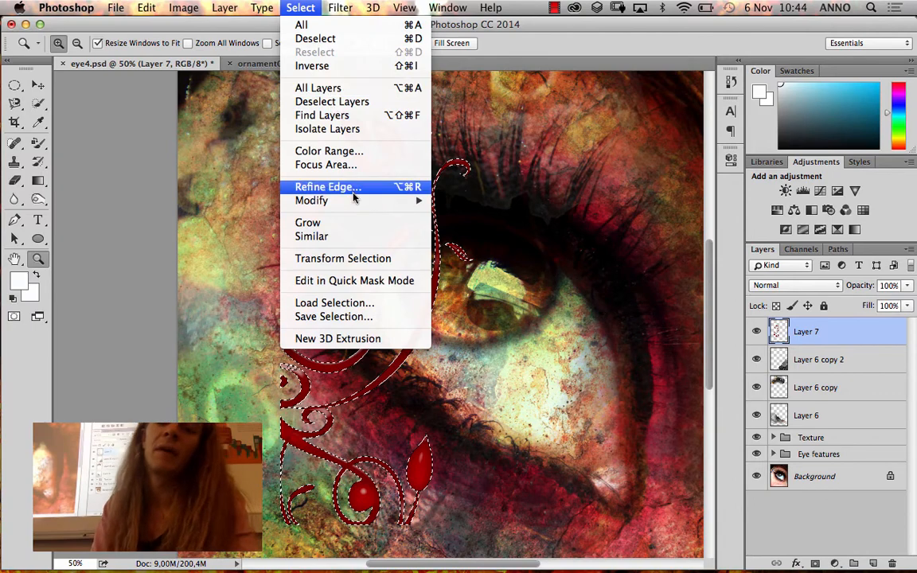
pyautogui.moveTo(398, 200)
pyautogui.click(501, 242)
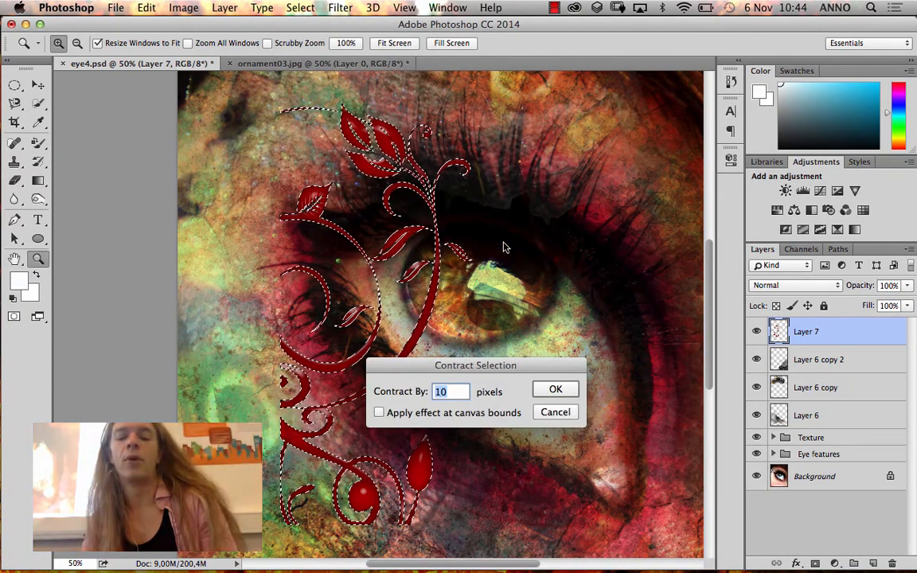
pyautogui.write('1')
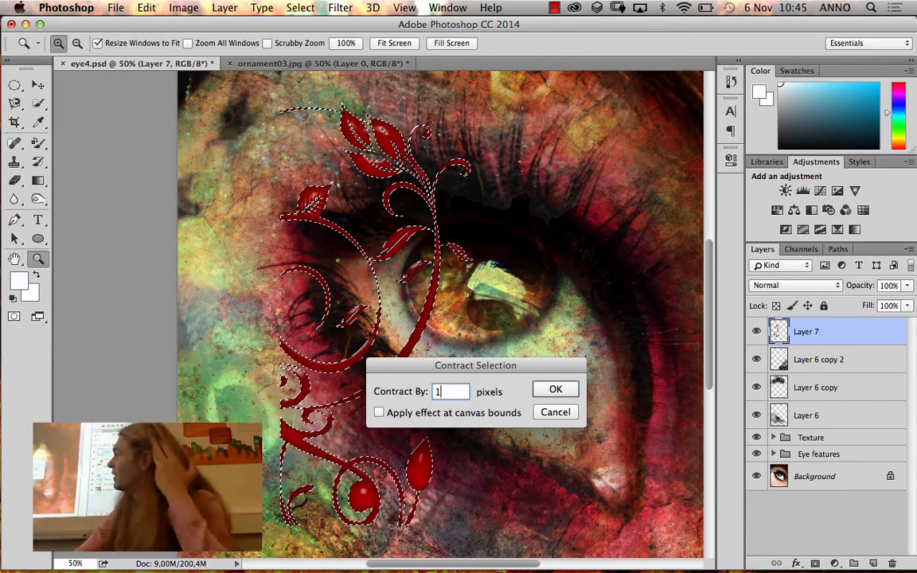
pyautogui.click(555, 391)
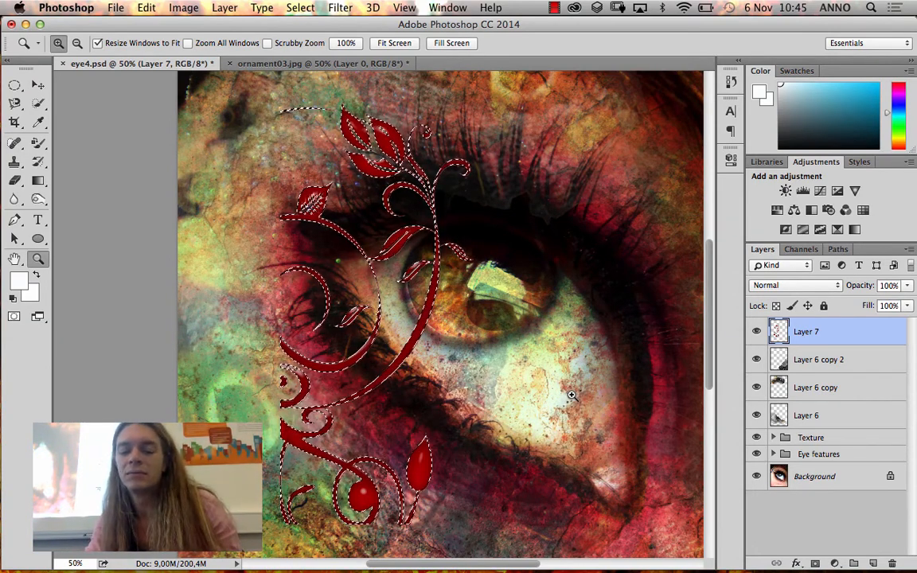
# Try deleting the contracted selection from Layer 7 and deselecting, and undo back to the selected ornament
pyautogui.press('Delete')
pyautogui.press('super+d')
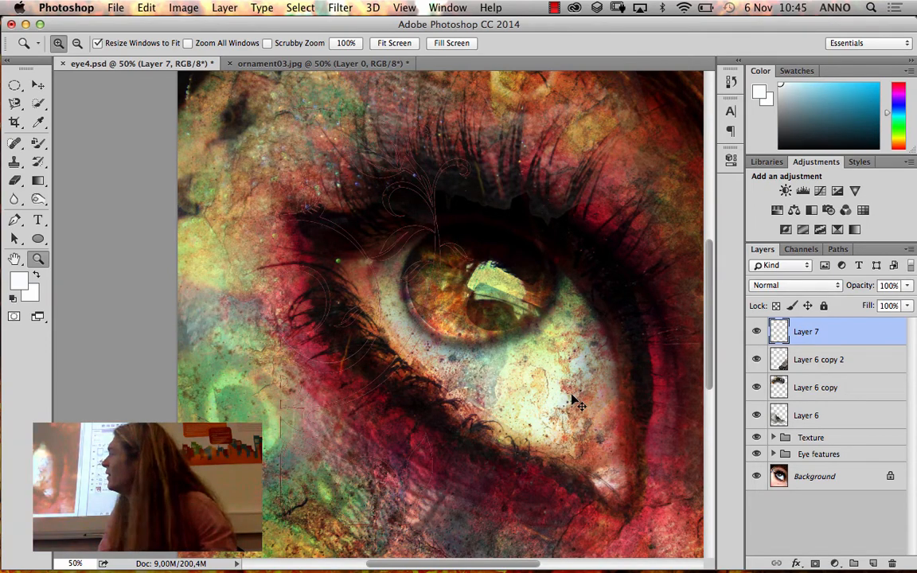
pyautogui.press('super+shift+d')
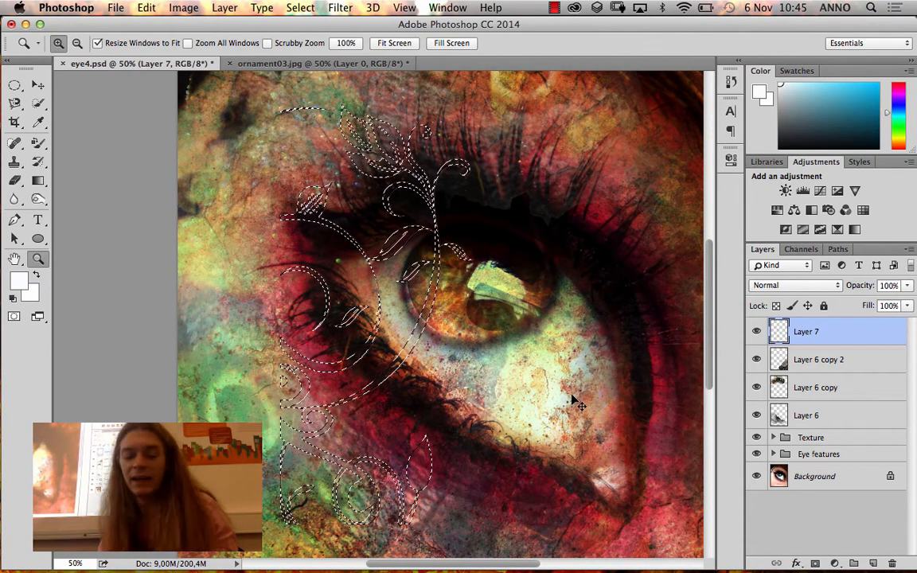
pyautogui.press('alt+super+z')
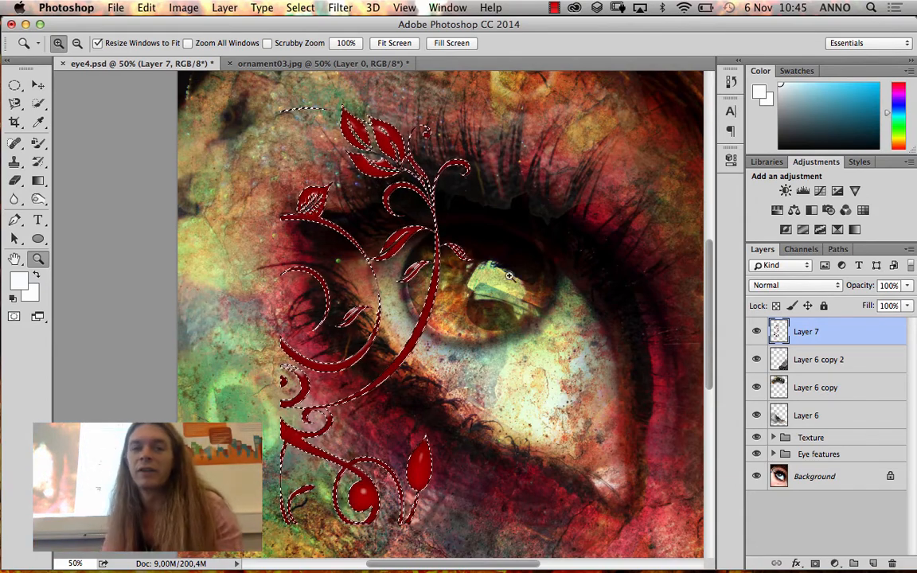
# Invert the contracted selection, clear the ornament's outer fringe from Layer 7 and deselect
pyautogui.click(301, 7)
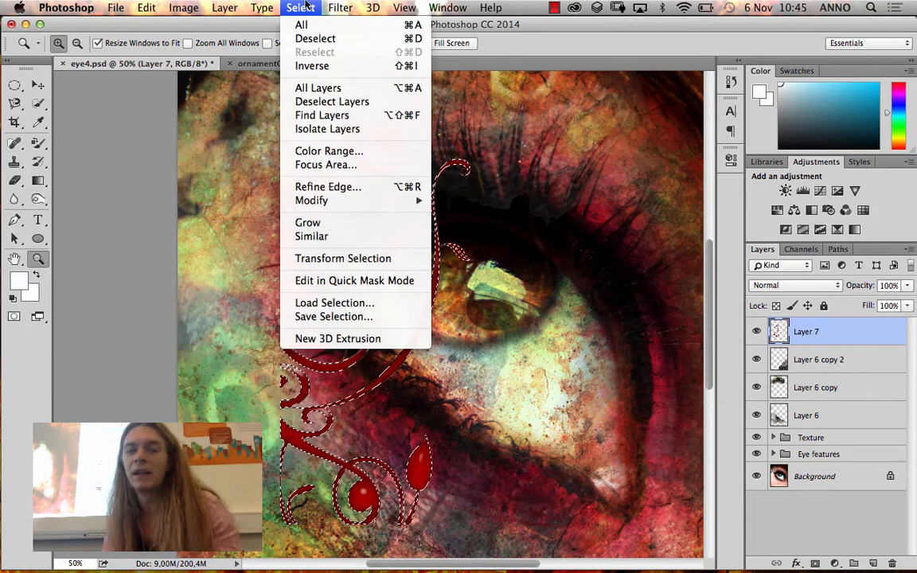
pyautogui.click(329, 66)
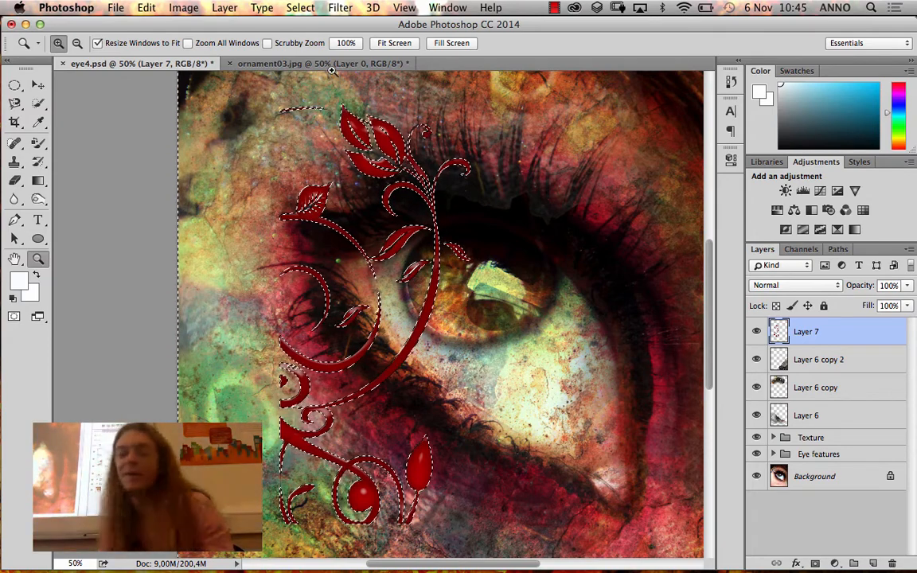
pyautogui.press('super+d')
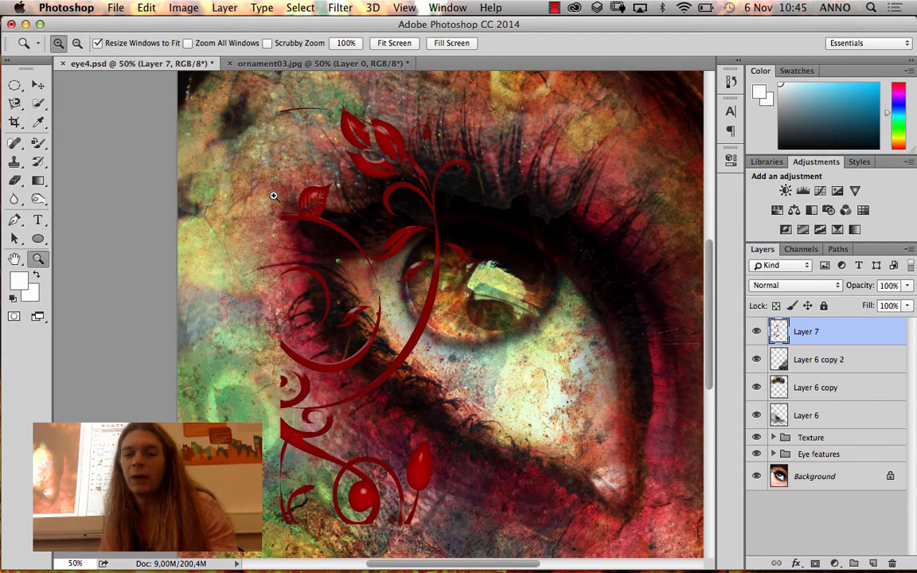
# In ornament03.jpg, restore the erased white highlight on the lowest top leaf with the History Brush, using the Make Layer state as source
pyautogui.moveTo(274, 196); pyautogui.dragTo(452, 277)
pyautogui.press('super+minus')
pyautogui.press('super+minus')
pyautogui.press('super+minus')
pyautogui.press('super+minus')
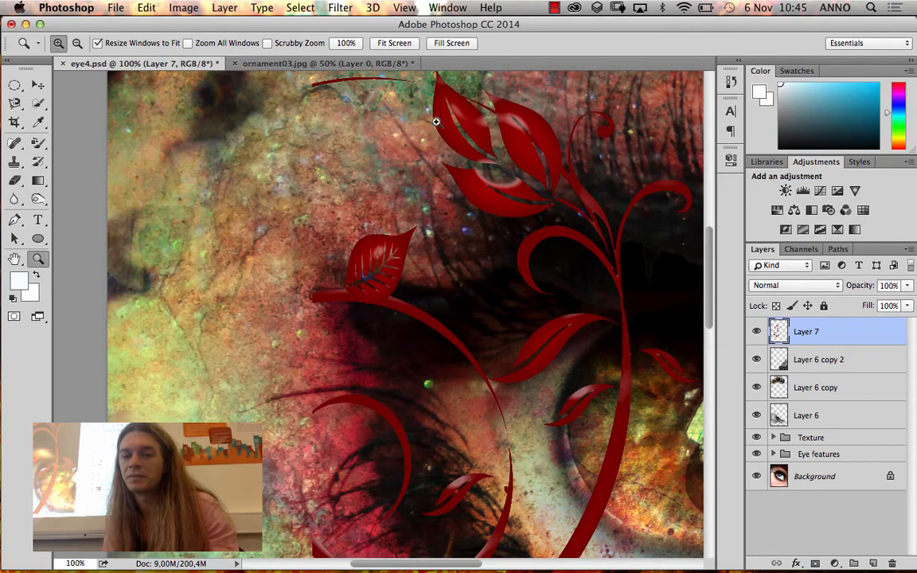
pyautogui.moveTo(518, 160); pyautogui.dragTo(519, 161)
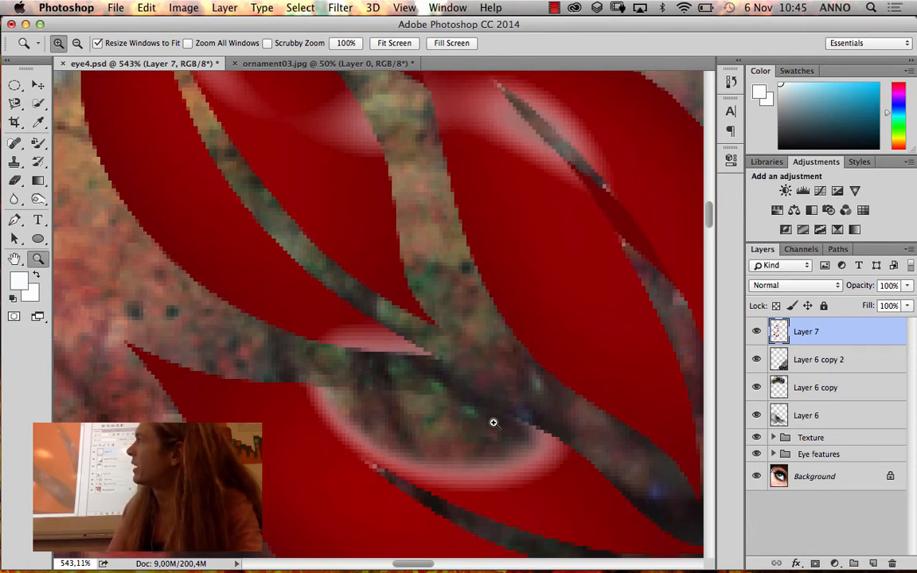
pyautogui.click(295, 62)
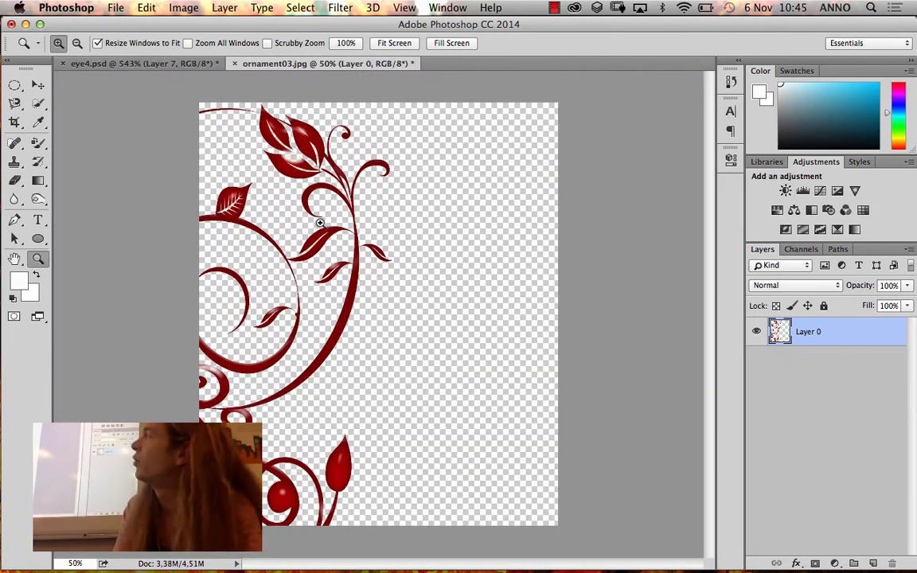
pyautogui.moveTo(258, 128); pyautogui.dragTo(350, 192)
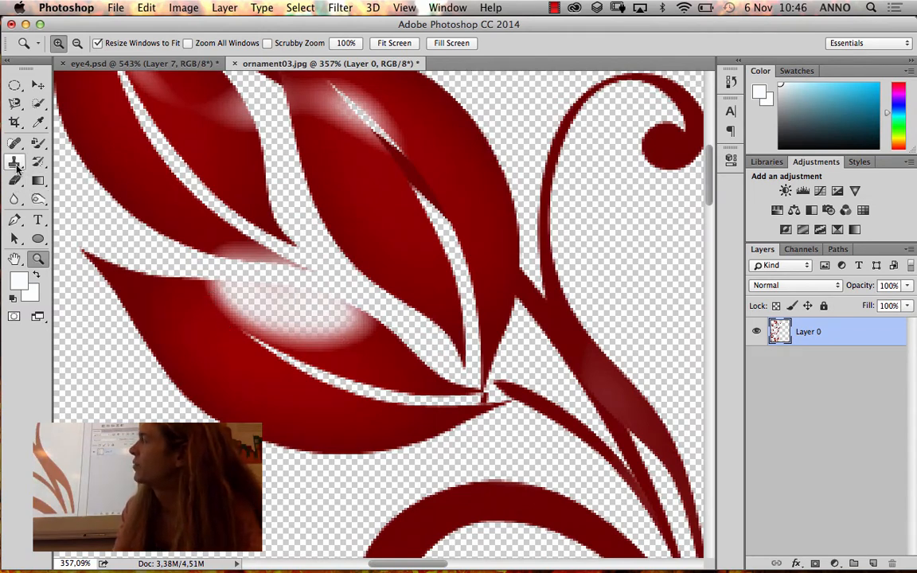
pyautogui.moveTo(37, 161); pyautogui.dragTo(62, 162)
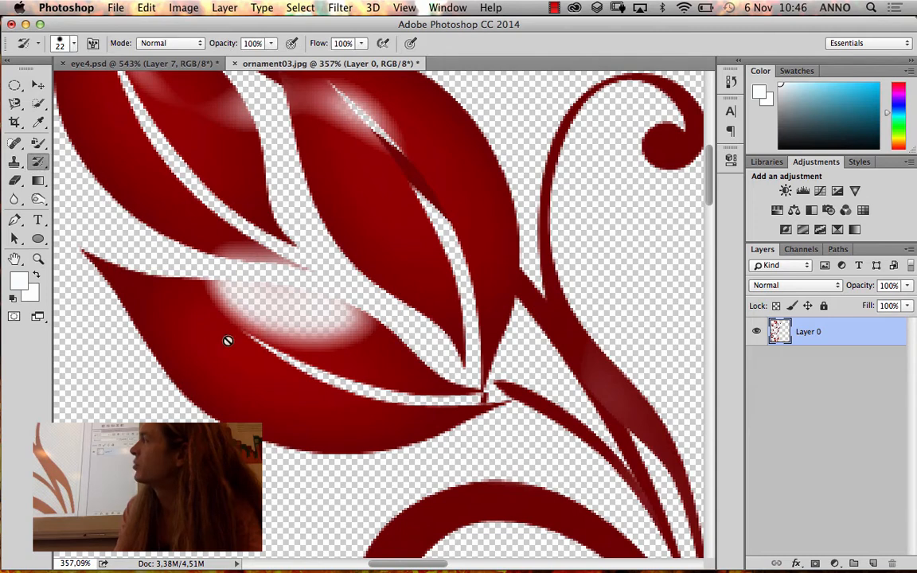
pyautogui.click(731, 82)
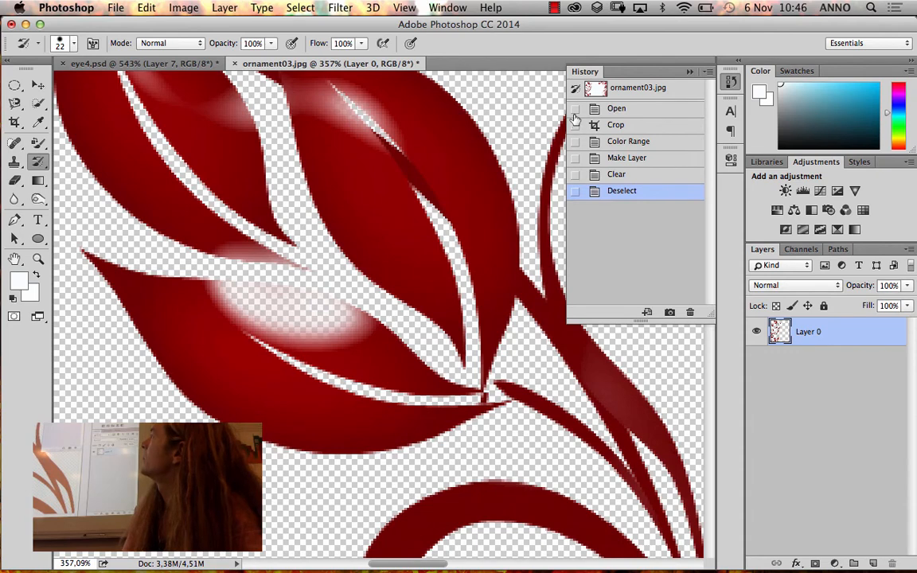
pyautogui.click(575, 158)
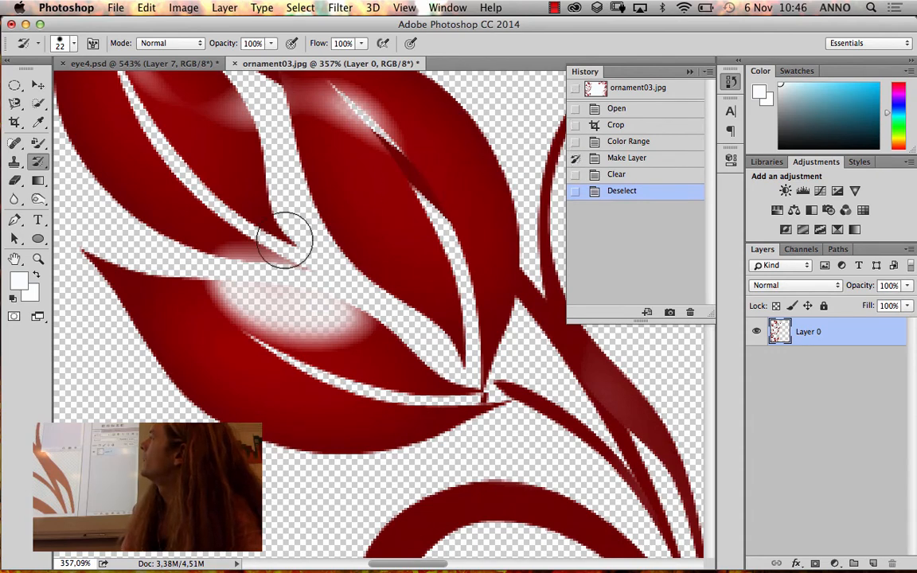
pyautogui.moveTo(325, 329)
pyautogui.mouseDown()
pyautogui.moveTo(333, 323)
pyautogui.moveTo(187, 293)
pyautogui.mouseUp()
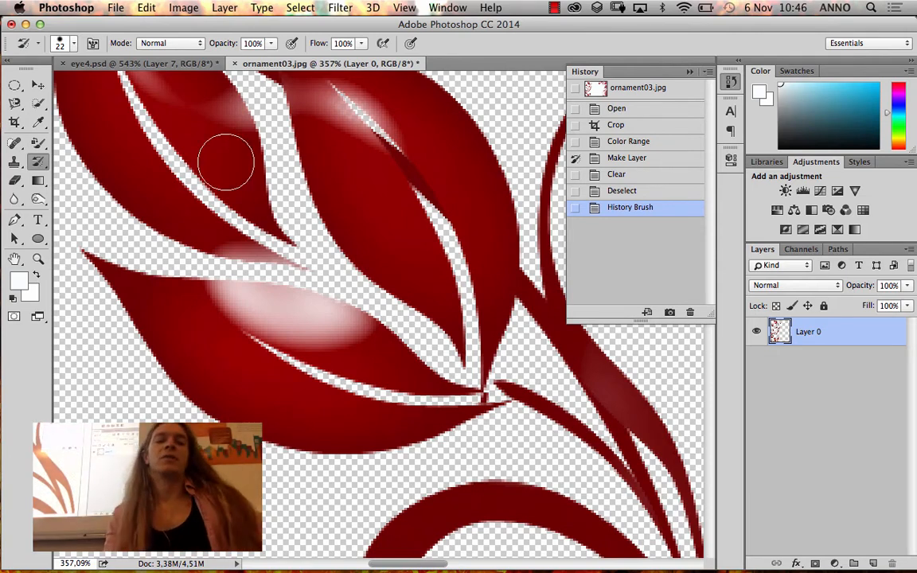
# Return to eye4.psd and move the ornament on Layer 7 down and left, along the eye's lower left side
pyautogui.click(151, 62)
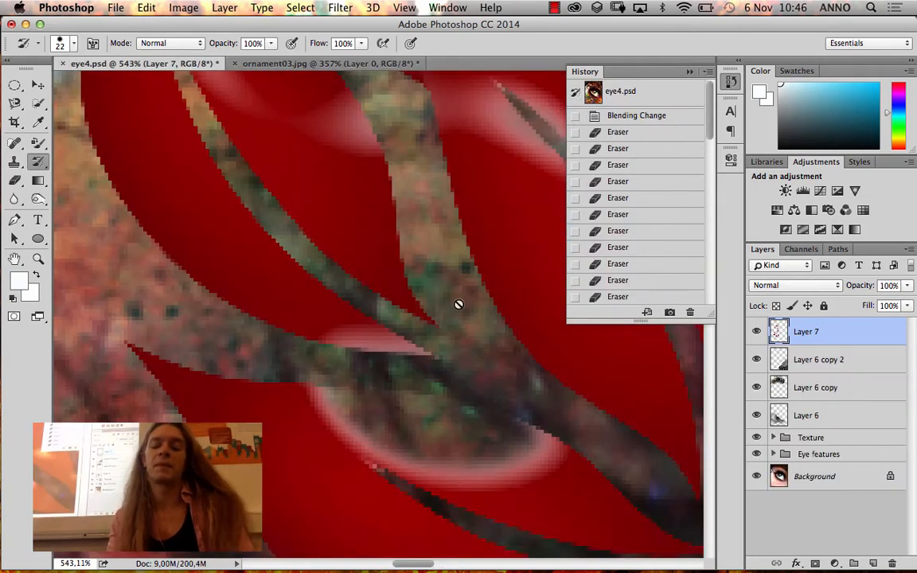
pyautogui.press('super+minus')
pyautogui.press('super+minus')
pyautogui.press('super+minus')
pyautogui.press('super+minus')
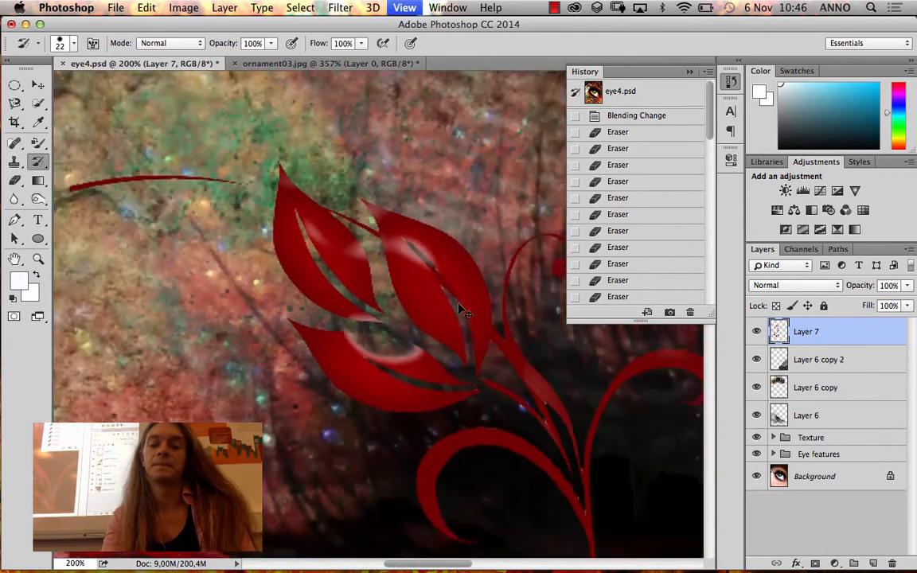
pyautogui.scroll(-10, 425, 272)
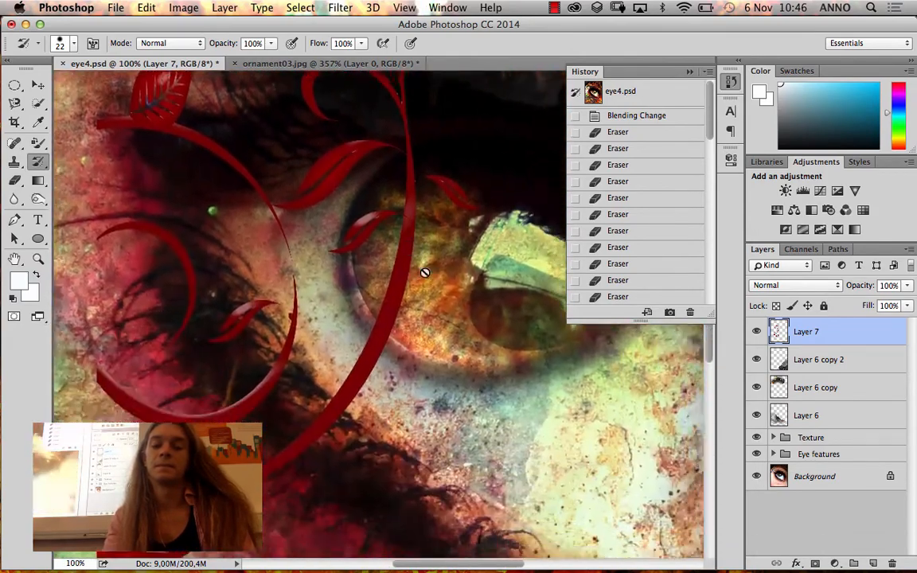
pyautogui.scroll(10, 425, 273)
pyautogui.hscroll(-7, 425, 273)
pyautogui.press('super+minus')
pyautogui.press('super+minus')
pyautogui.press('super+minus')
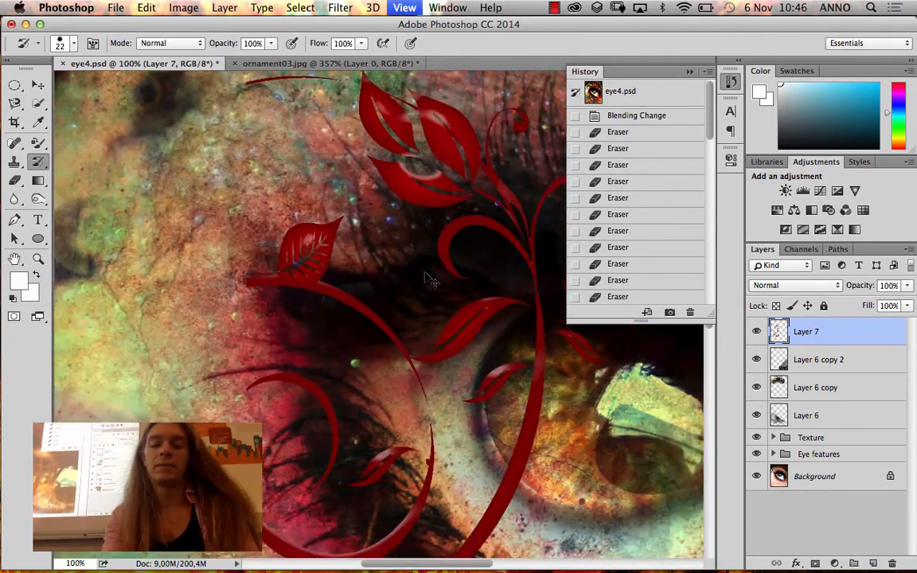
pyautogui.press('v')
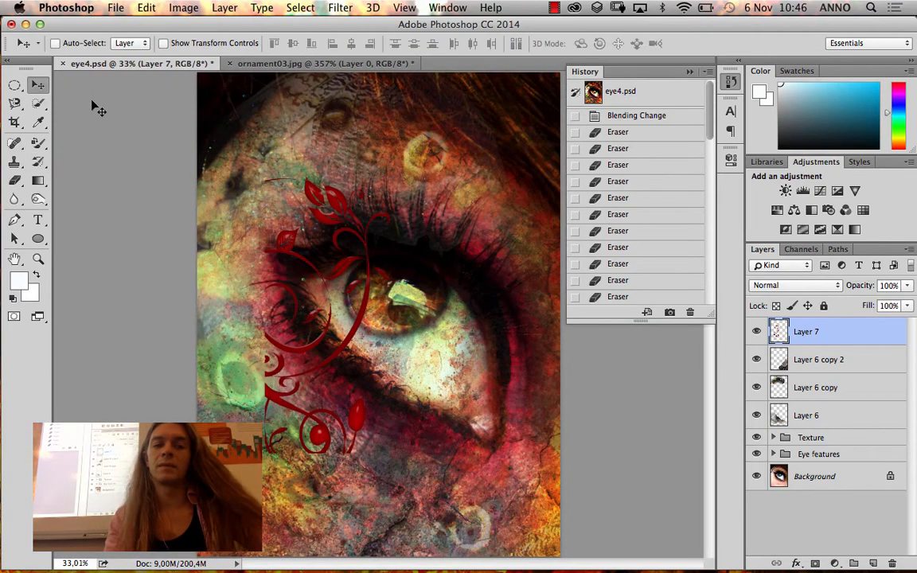
pyautogui.moveTo(328, 331); pyautogui.dragTo(286, 361)
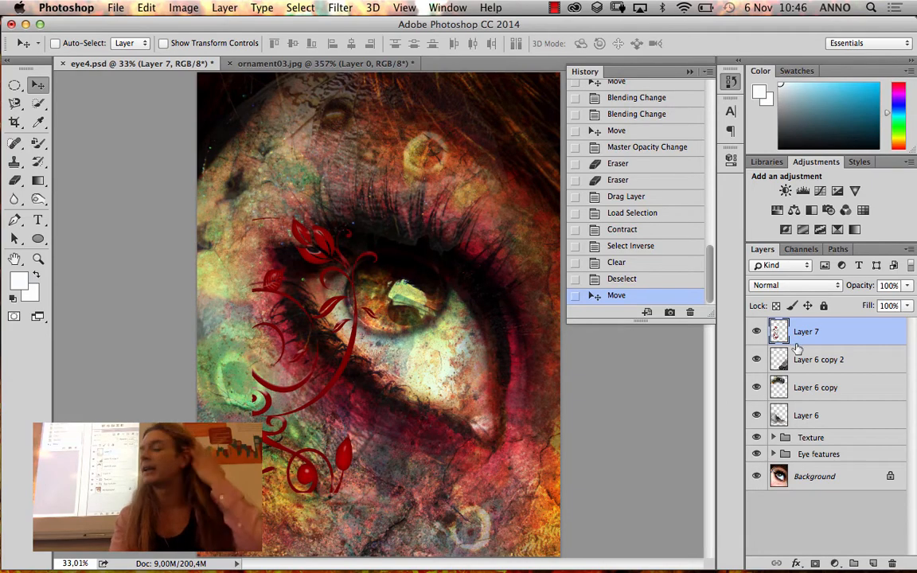
pyautogui.moveTo(329, 416); pyautogui.dragTo(333, 443)
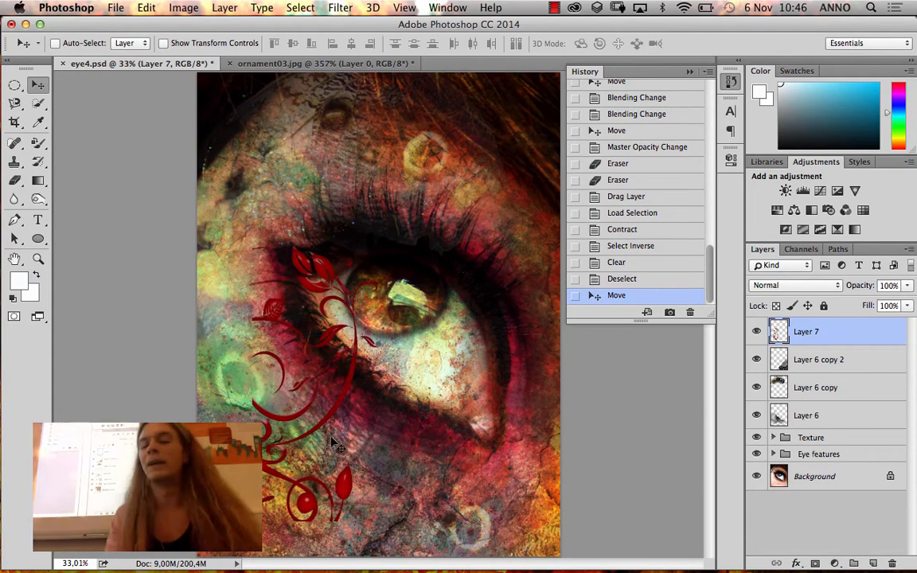
# Group Layer 6, Layer 6 copy and Layer 6 copy 2 into a new layer group
pyautogui.click(824, 359)
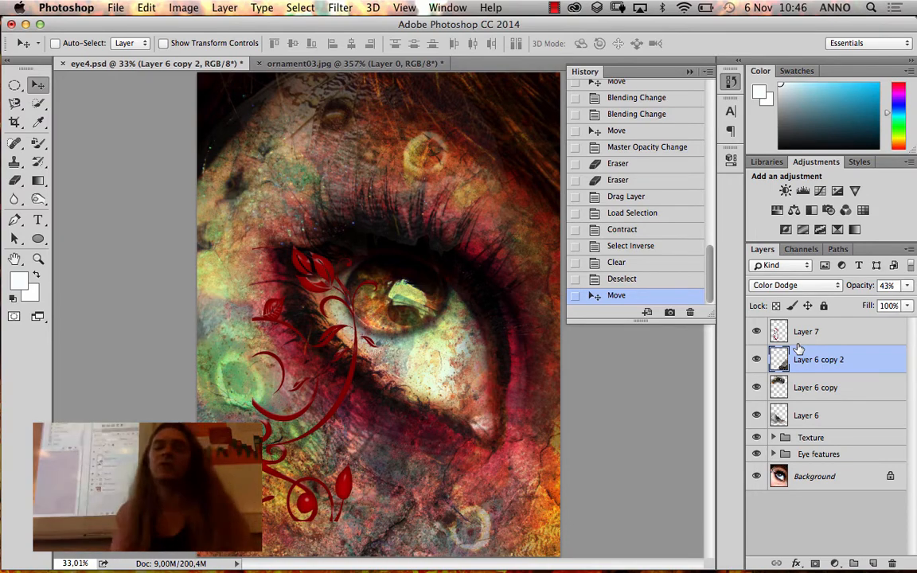
pyautogui.keyDown('shift'); pyautogui.click(820, 416); pyautogui.keyUp('shift')
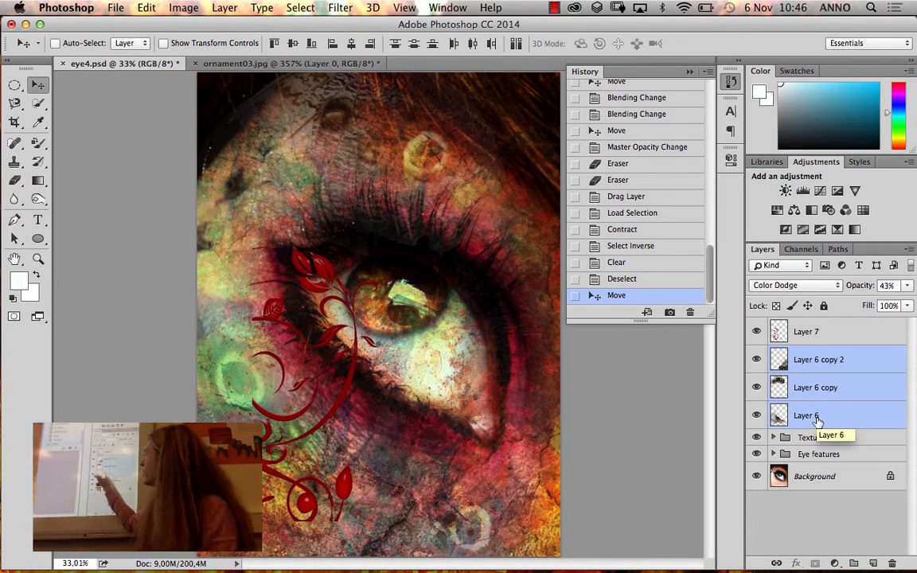
pyautogui.click(851, 562)
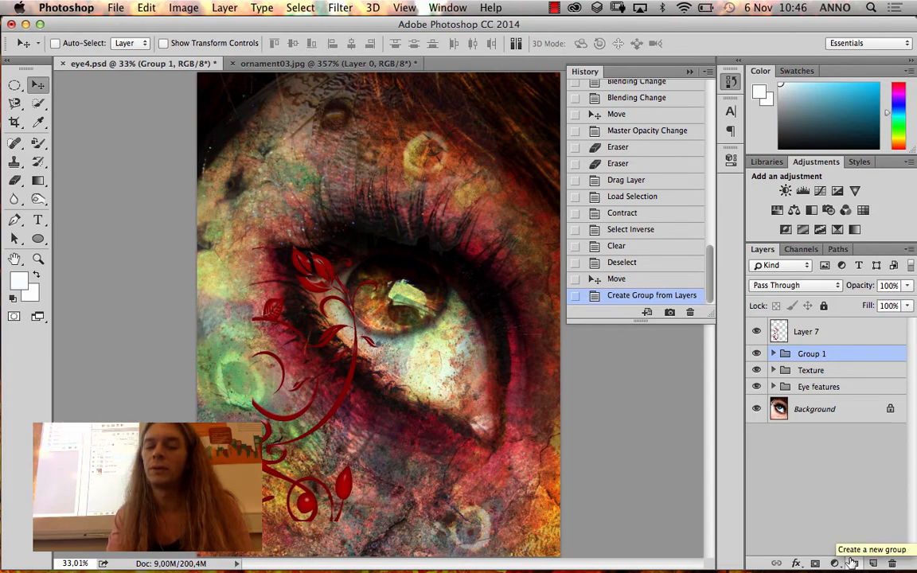
# Rename Group 1 as Ornaments
pyautogui.doubleClick(811, 355)
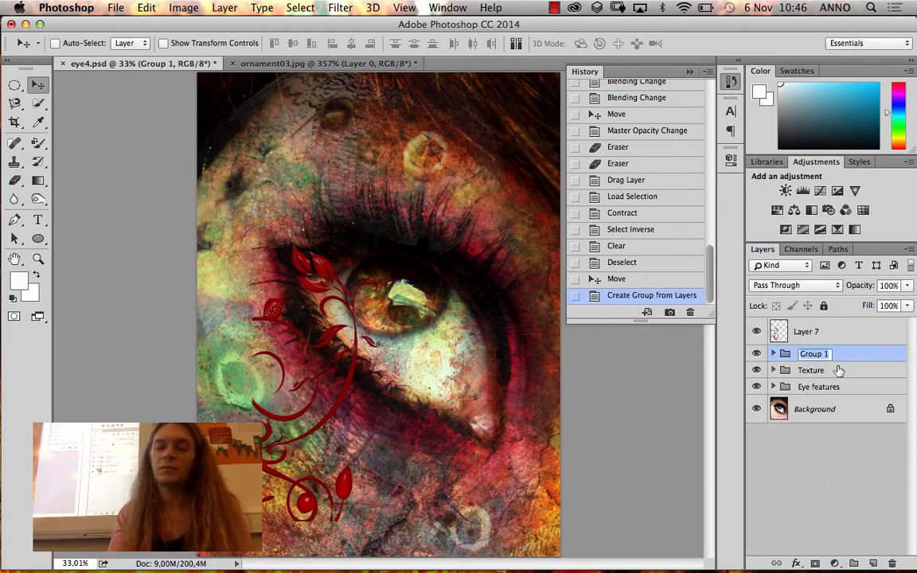
pyautogui.write('Orn')
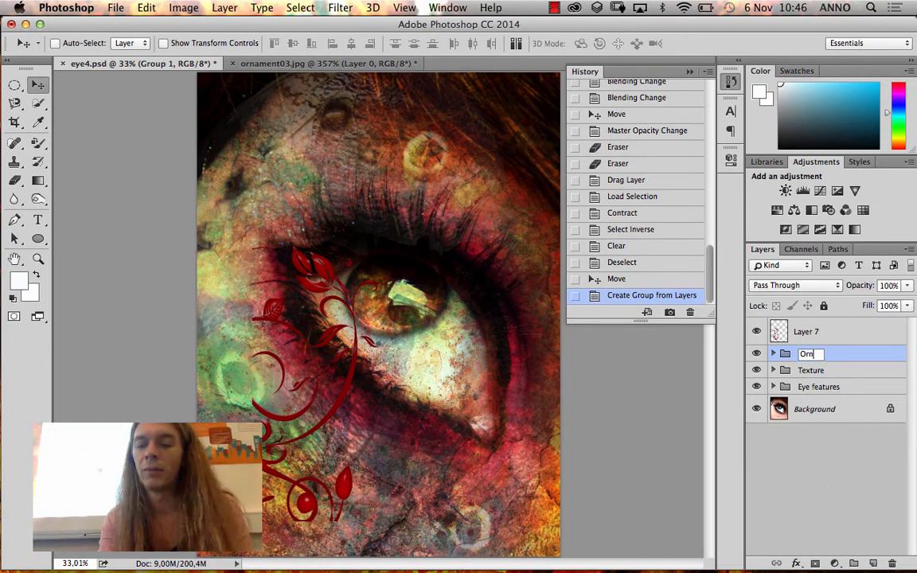
pyautogui.write('aments')
pyautogui.press('Return')
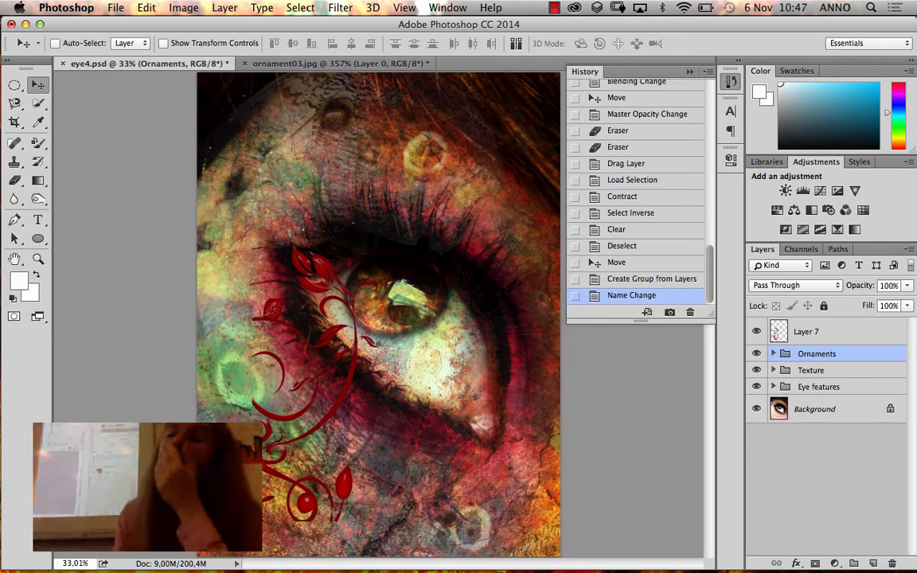
# Check the layers inside the Ornaments group and rename the group as Butterfly texture
pyautogui.click(774, 353)
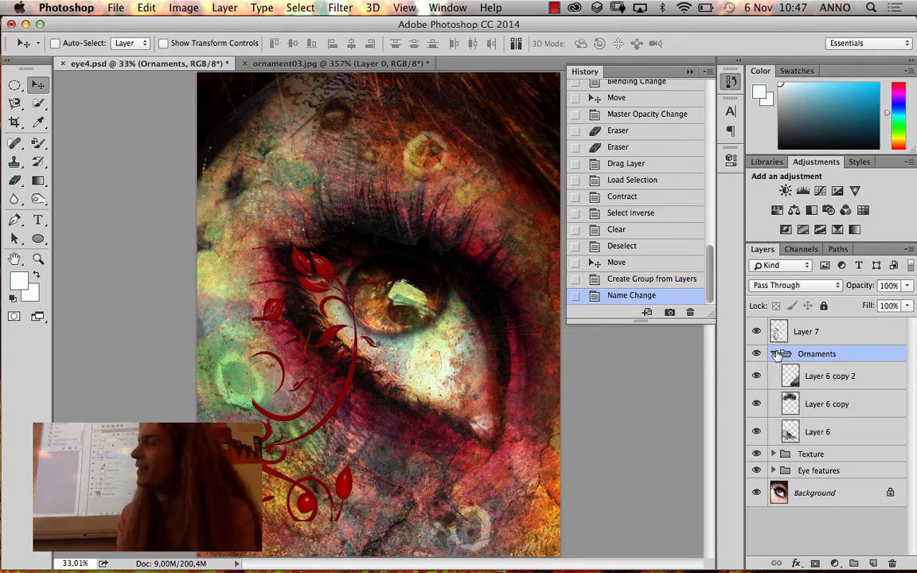
pyautogui.doubleClick(813, 353)
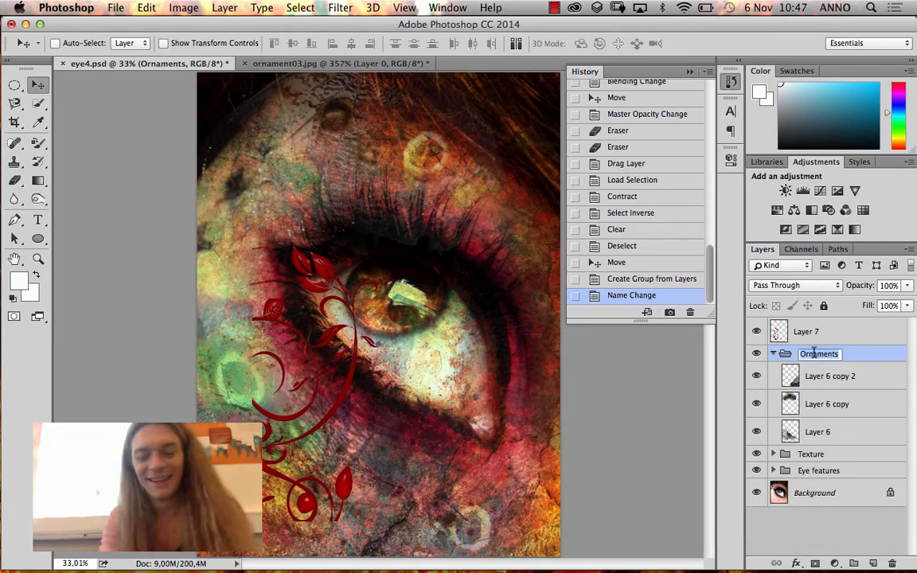
pyautogui.write('Butterfu')
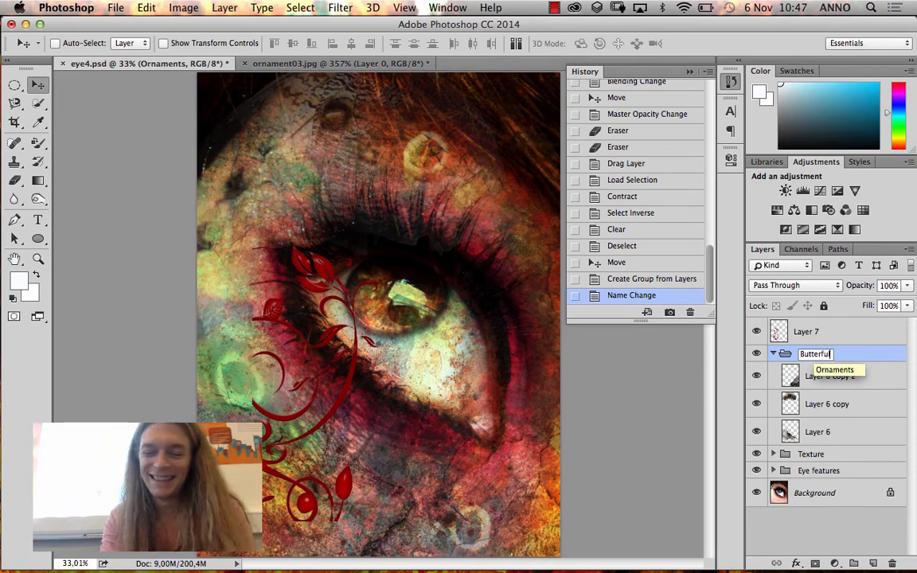
pyautogui.write('y tex')
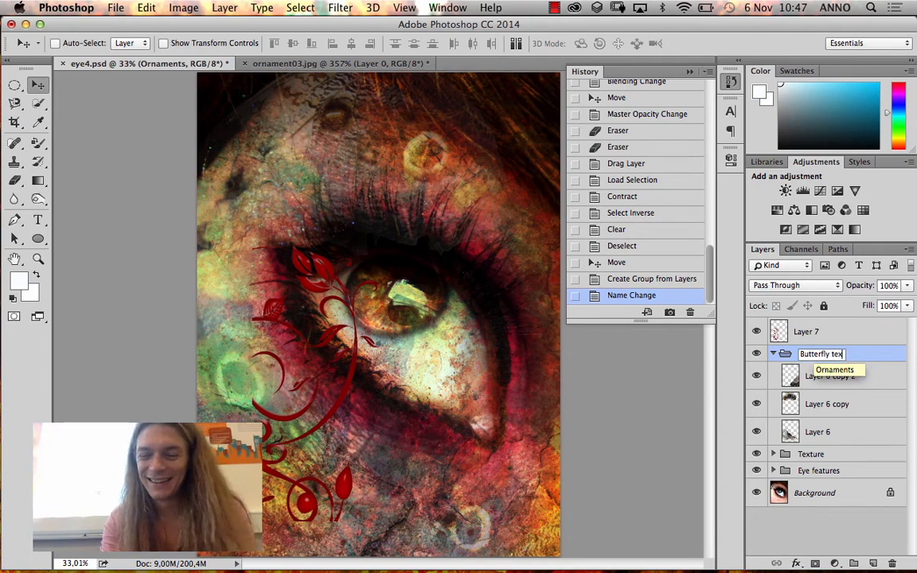
pyautogui.write('ture')
pyautogui.press('Return')
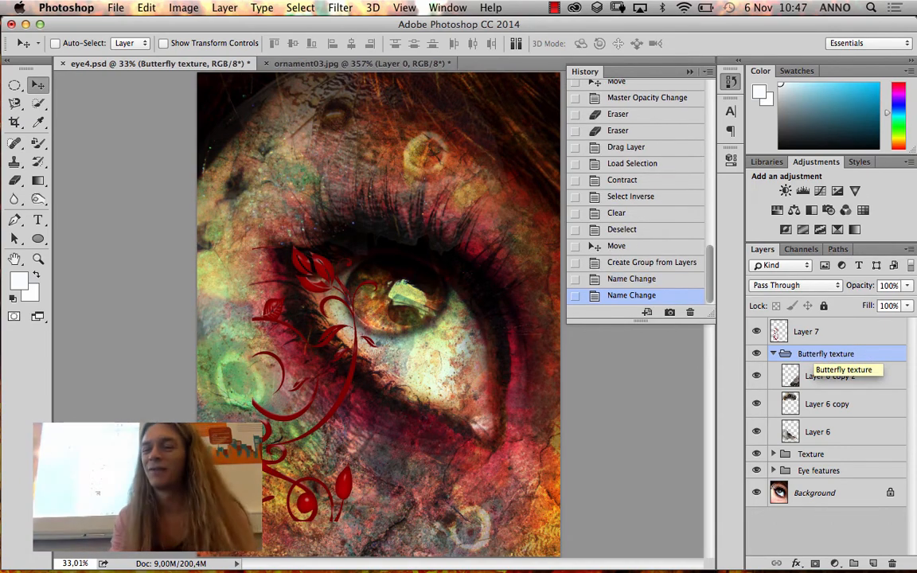
pyautogui.click(774, 353)
# Move the ornament on Layer 7 into the lower-left corner of the artwork
pyautogui.click(802, 333)
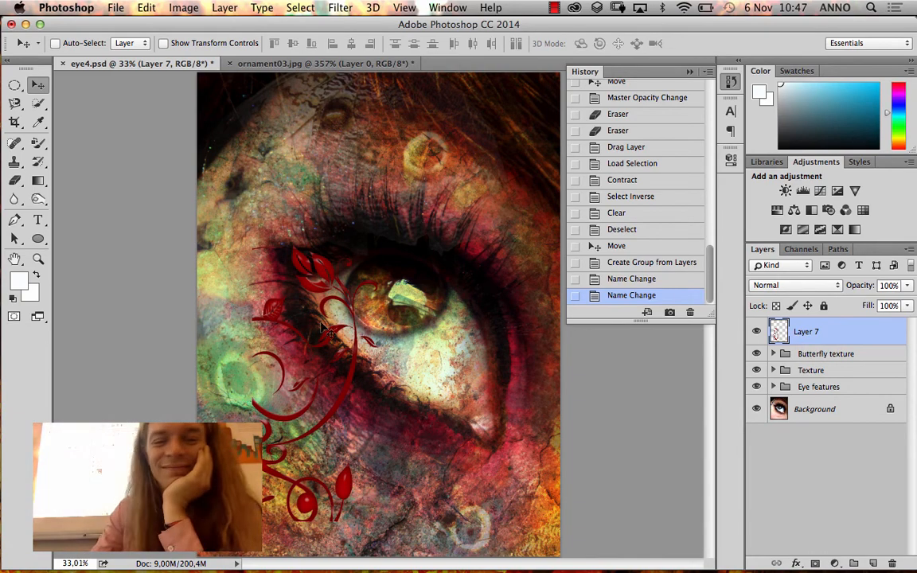
pyautogui.moveTo(322, 325); pyautogui.dragTo(296, 240)
pyautogui.press('super+minus')
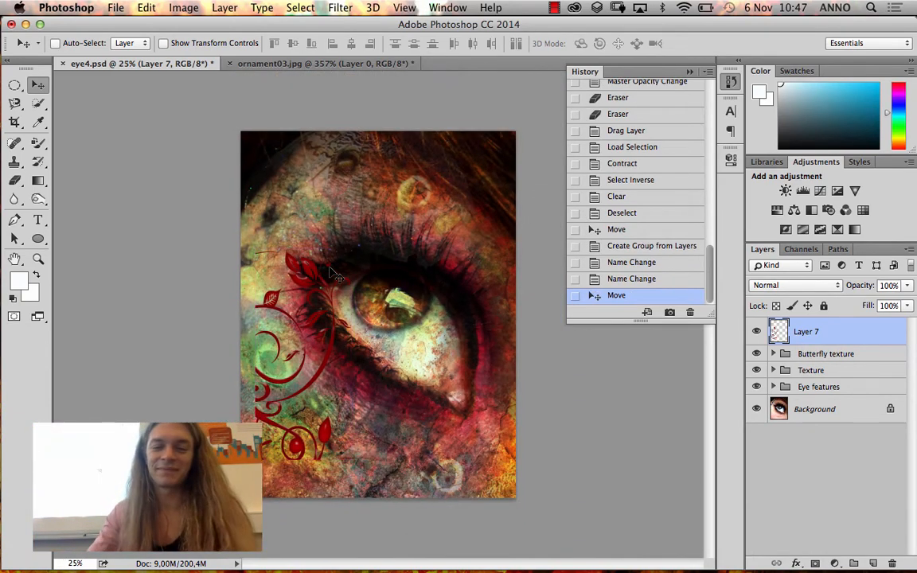
pyautogui.moveTo(290, 391); pyautogui.dragTo(275, 441)
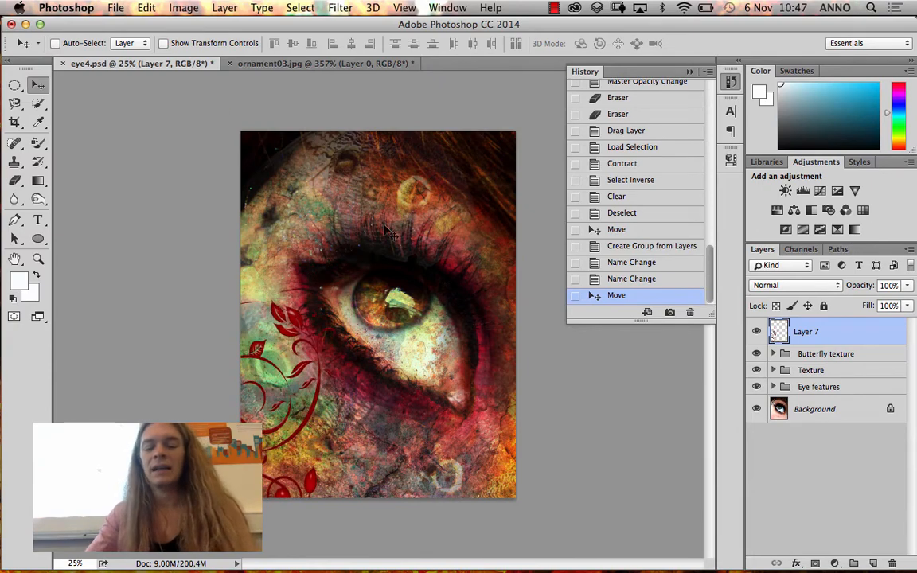
# Scale the Layer 7 ornament to about 148%, rotate it to about -74° and place it along the artwork's bottom edge
pyautogui.press('super+t')
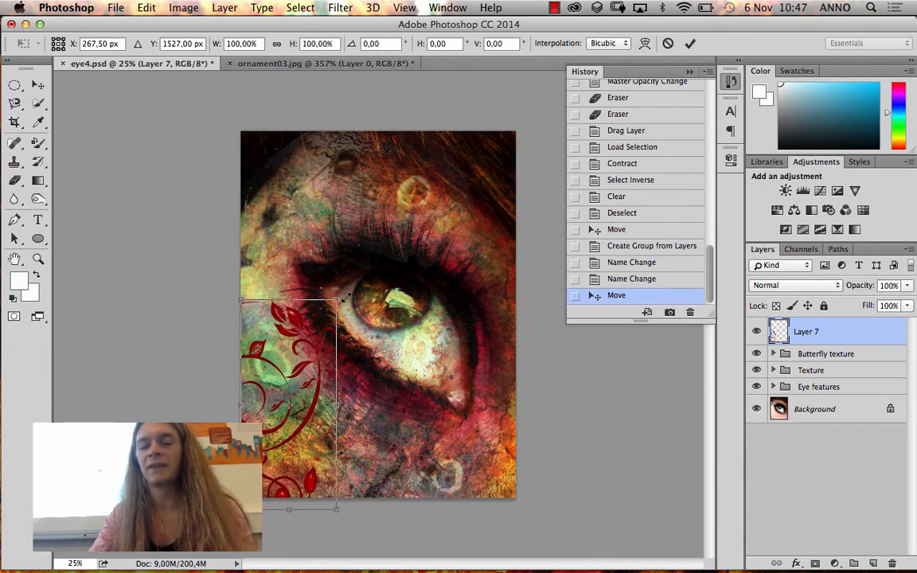
pyautogui.moveTo(346, 296); pyautogui.dragTo(382, 199)
pyautogui.moveTo(425, 300); pyautogui.dragTo(362, 320)
pyautogui.moveTo(285, 328); pyautogui.dragTo(284, 334)
pyautogui.moveTo(404, 375)
pyautogui.mouseDown()
pyautogui.moveTo(407, 388)
pyautogui.moveTo(371, 403)
pyautogui.moveTo(424, 387)
pyautogui.moveTo(401, 368)
pyautogui.mouseUp()
pyautogui.moveTo(316, 380); pyautogui.dragTo(327, 408)
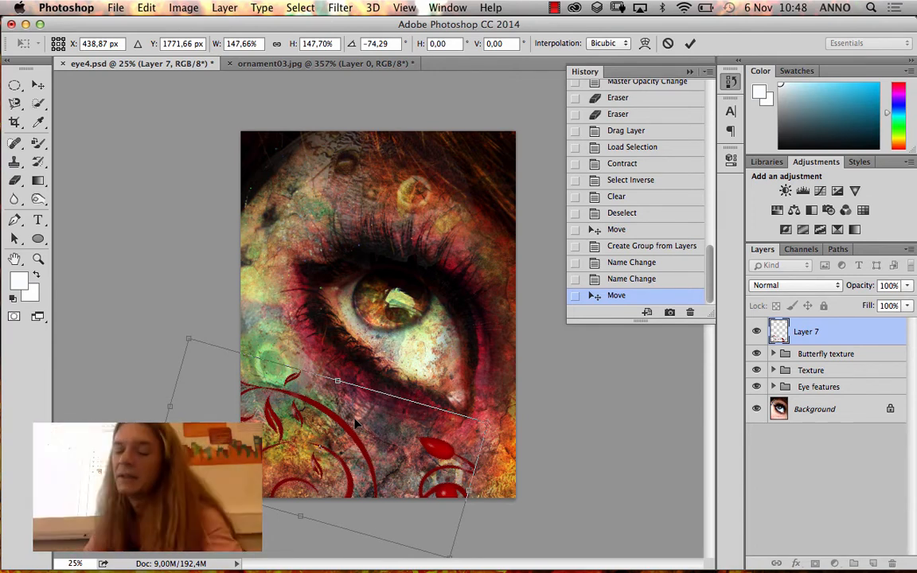
pyautogui.press('Return')
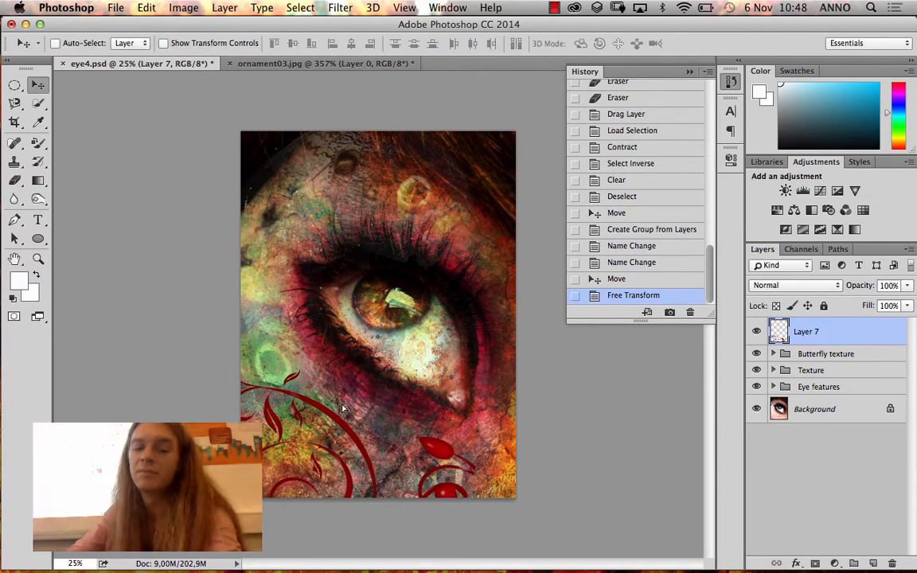
pyautogui.moveTo(358, 425); pyautogui.dragTo(395, 439)
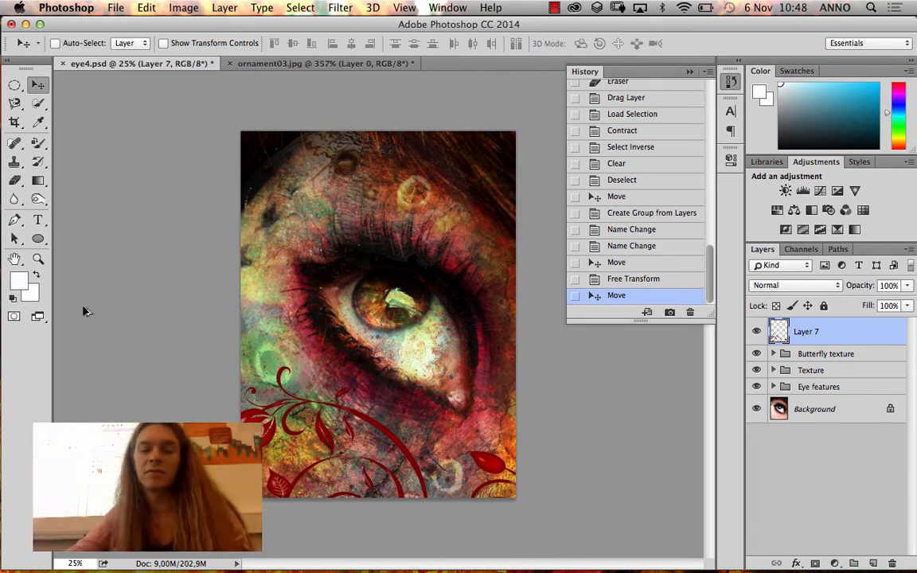
# Duplicate the Layer 7 ornament to the top of the artwork and rotate the copy upside down along the upper edge
pyautogui.moveTo(292, 366); pyautogui.dragTo(309, 113)
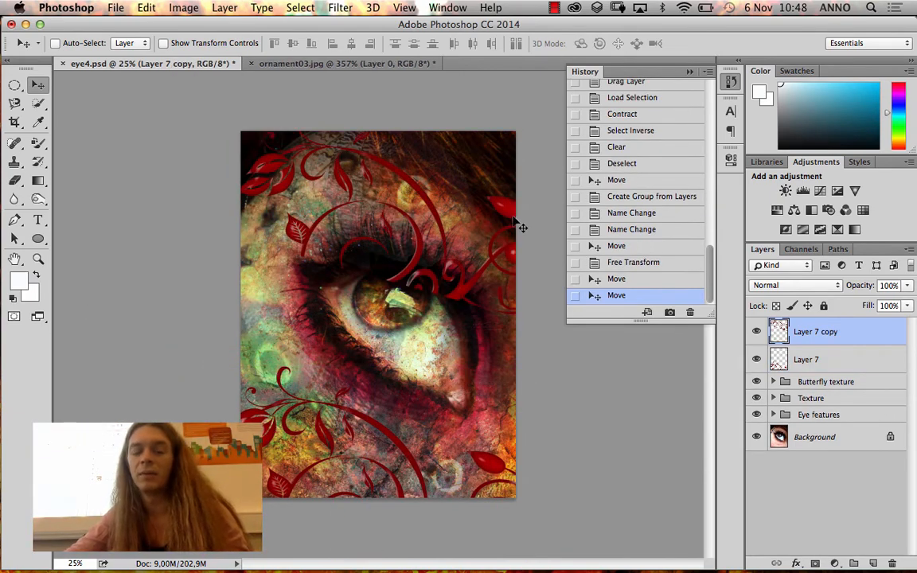
pyautogui.press('super+t')
pyautogui.moveTo(219, 88); pyautogui.dragTo(465, 294)
pyautogui.moveTo(429, 262); pyautogui.dragTo(429, 227)
pyautogui.press('Return')
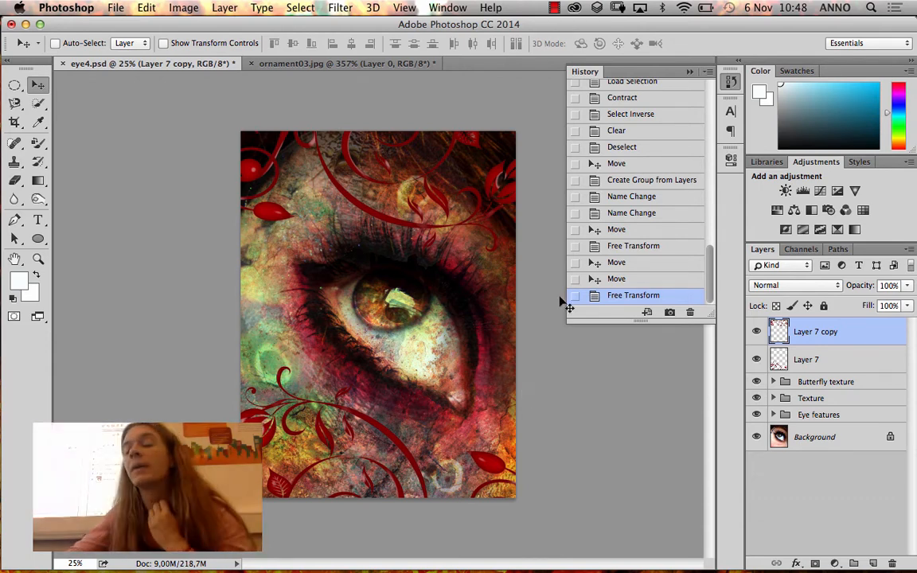
# Select Layer 7 and toggle its visibility to check which ornament it holds
pyautogui.click(795, 360)
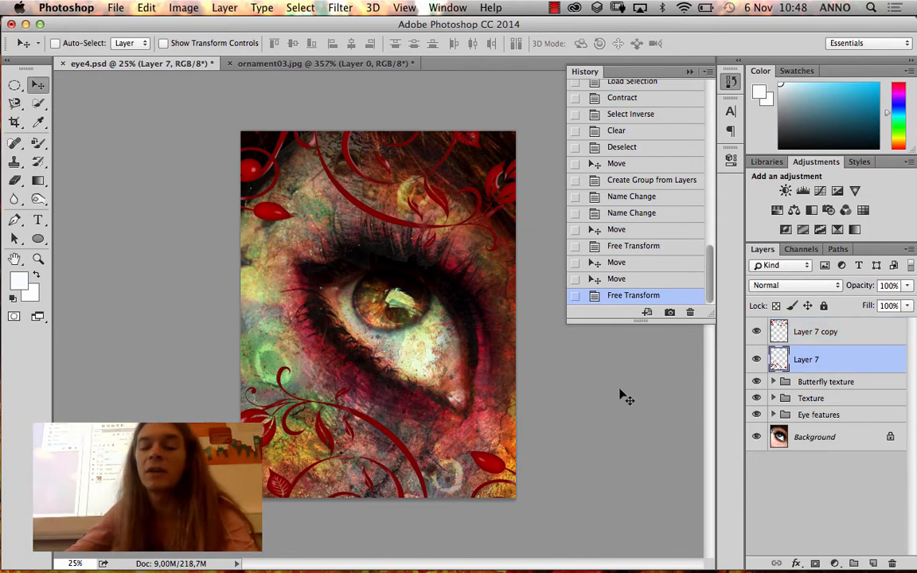
pyautogui.click(757, 360)
pyautogui.click(756, 360)
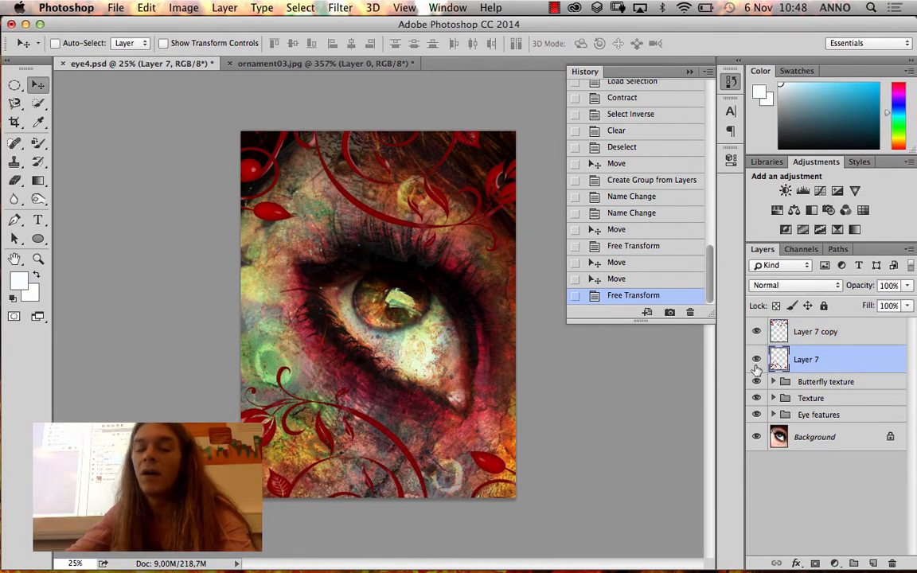
pyautogui.click(757, 363)
pyautogui.click(758, 363)
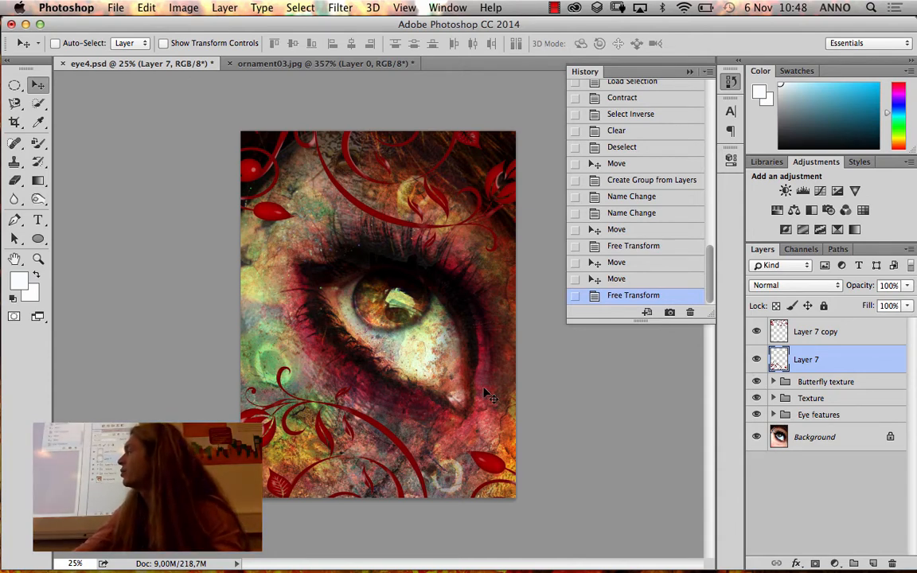
# Try brightening Layer 7 with Levels at input values 29, 1.32 and 176, and undo the adjustment
pyautogui.press('super+l')
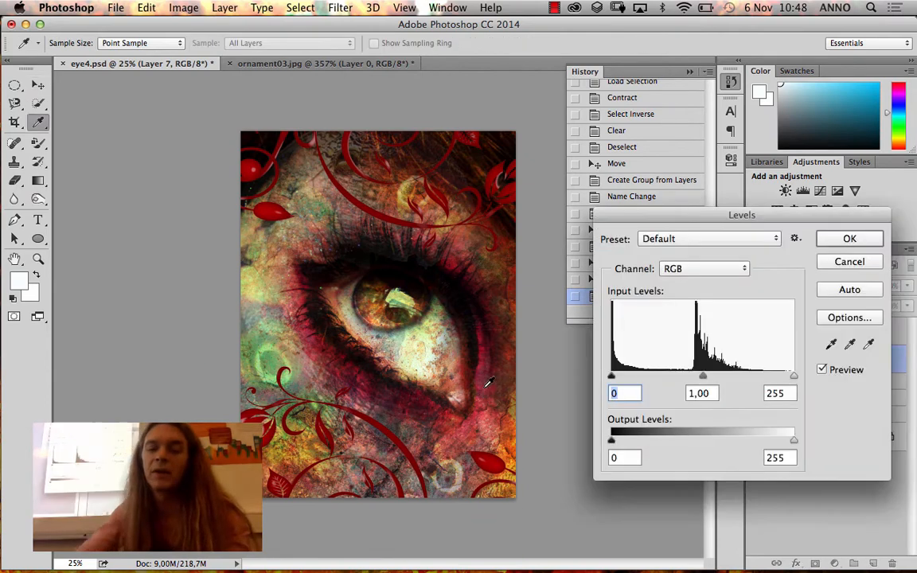
pyautogui.moveTo(794, 375); pyautogui.dragTo(754, 382)
pyautogui.moveTo(683, 378); pyautogui.dragTo(657, 379)
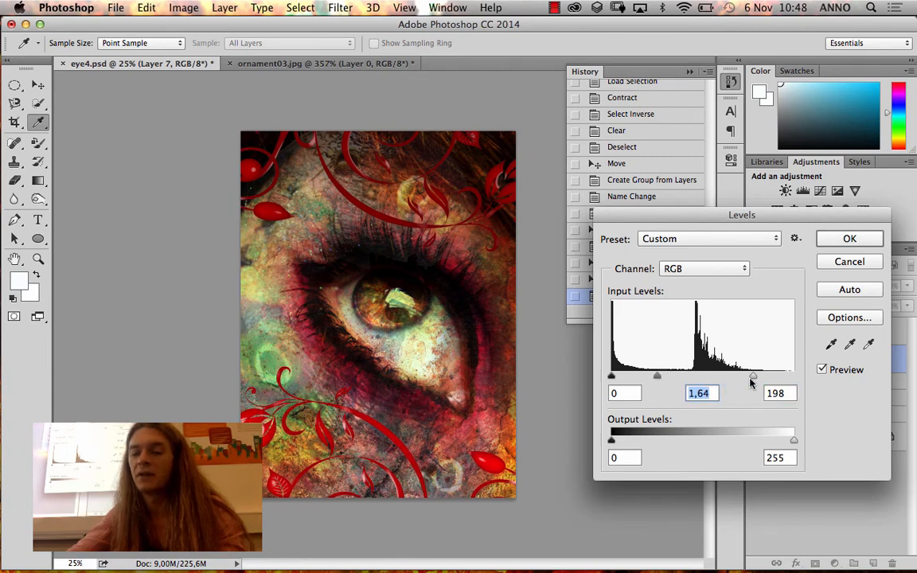
pyautogui.moveTo(753, 376)
pyautogui.mouseDown()
pyautogui.moveTo(722, 384)
pyautogui.moveTo(738, 381)
pyautogui.mouseUp()
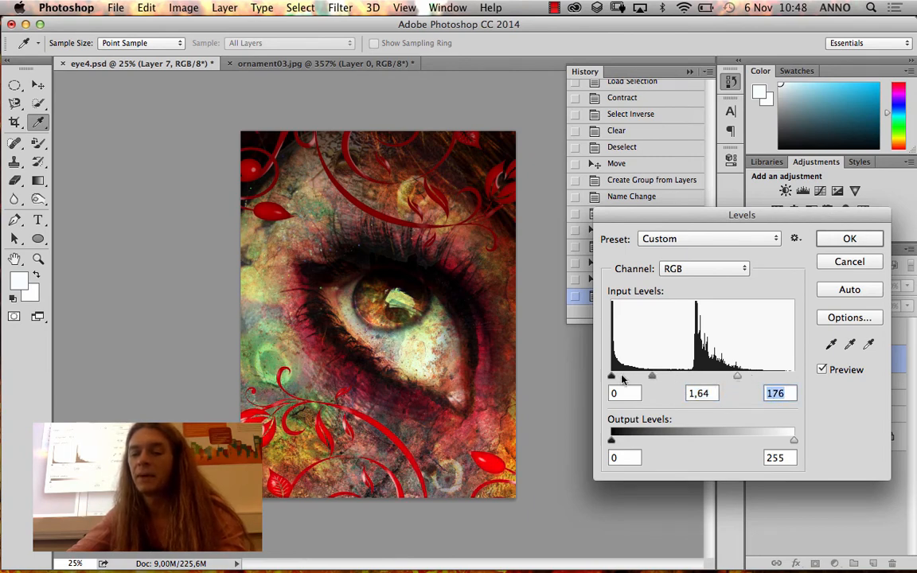
pyautogui.moveTo(611, 376); pyautogui.dragTo(673, 384)
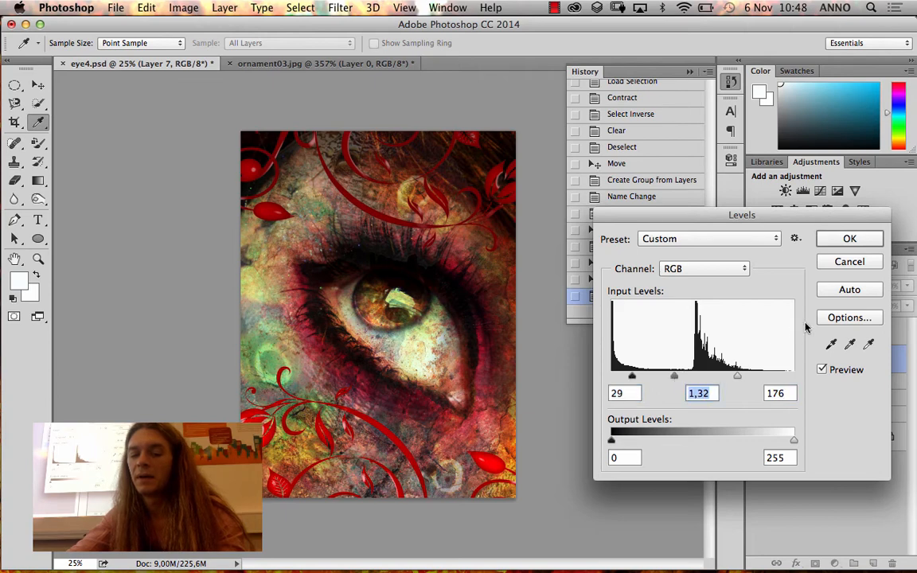
pyautogui.click(849, 239)
pyautogui.press('super+z')
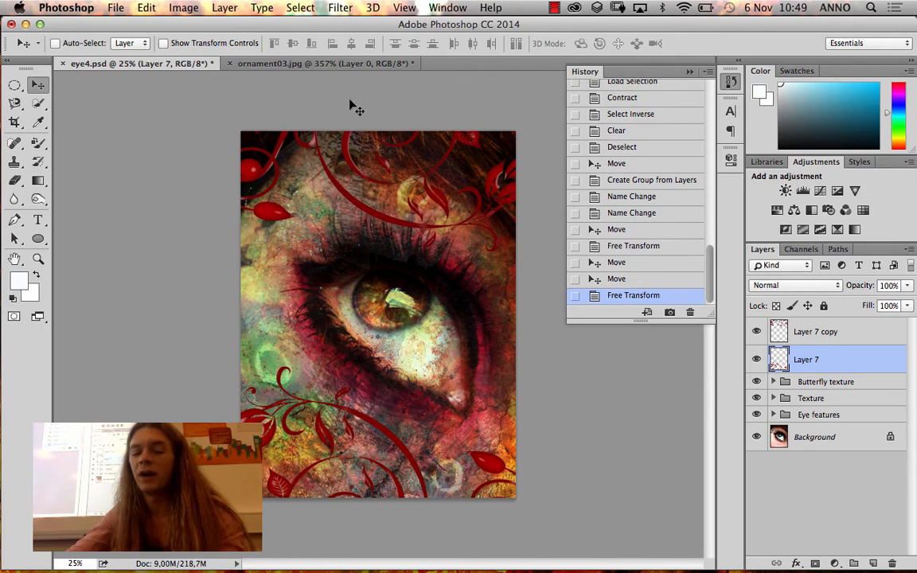
pyautogui.click(184, 7)
pyautogui.moveTo(201, 49)
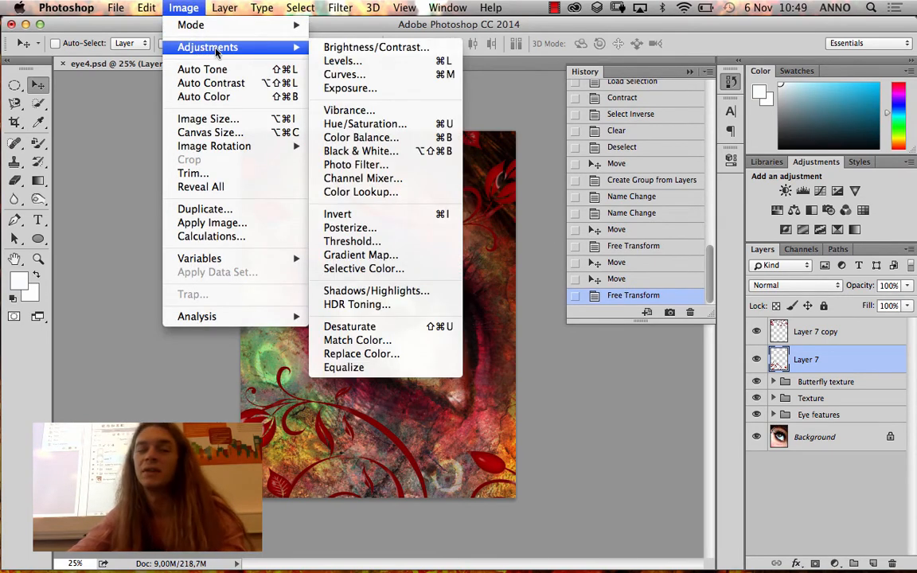
pyautogui.click(328, 47)
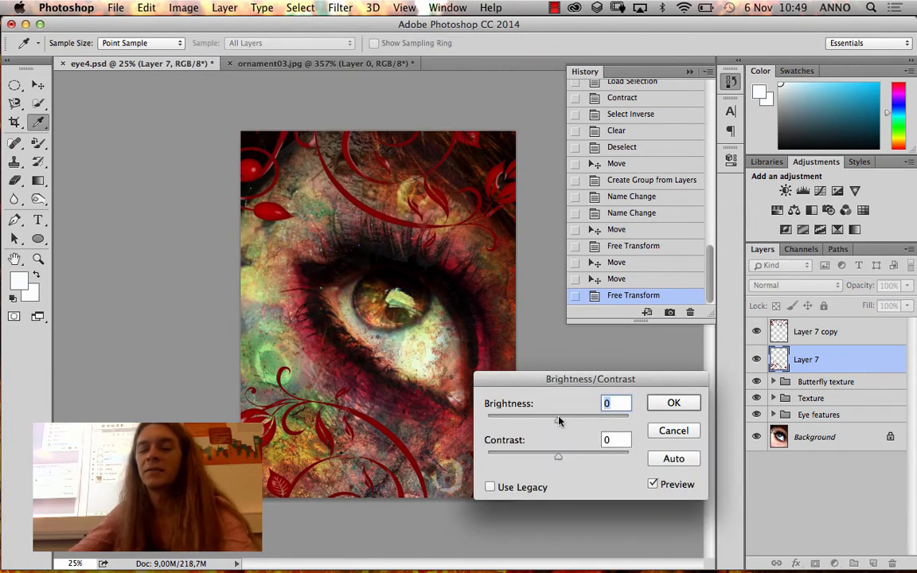
pyautogui.moveTo(573, 426); pyautogui.dragTo(607, 430)
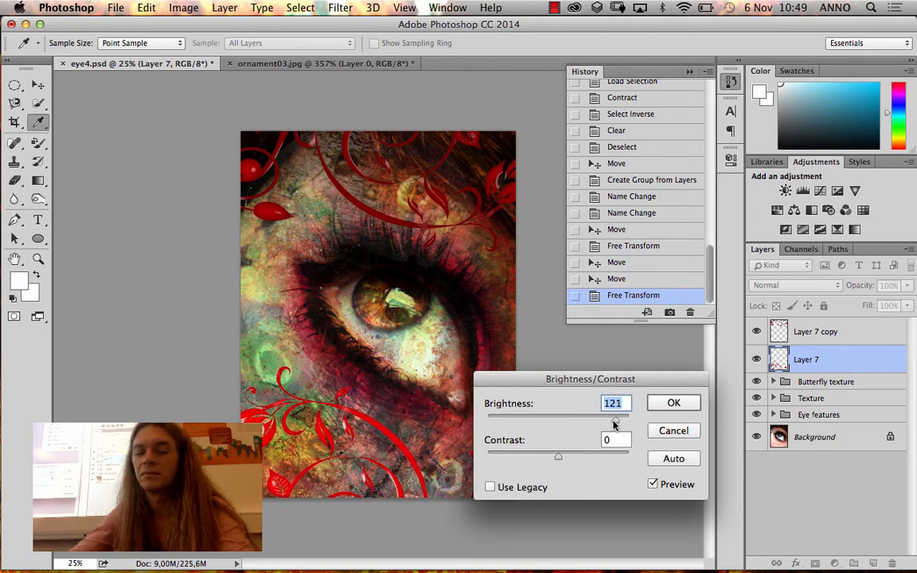
pyautogui.click(674, 431)
# Brighten the bottom ornament on Layer 7 with a Brightness/Contrast adjustment, setting Brightness to 100 and keeping Contrast at 0
pyautogui.click(183, 8)
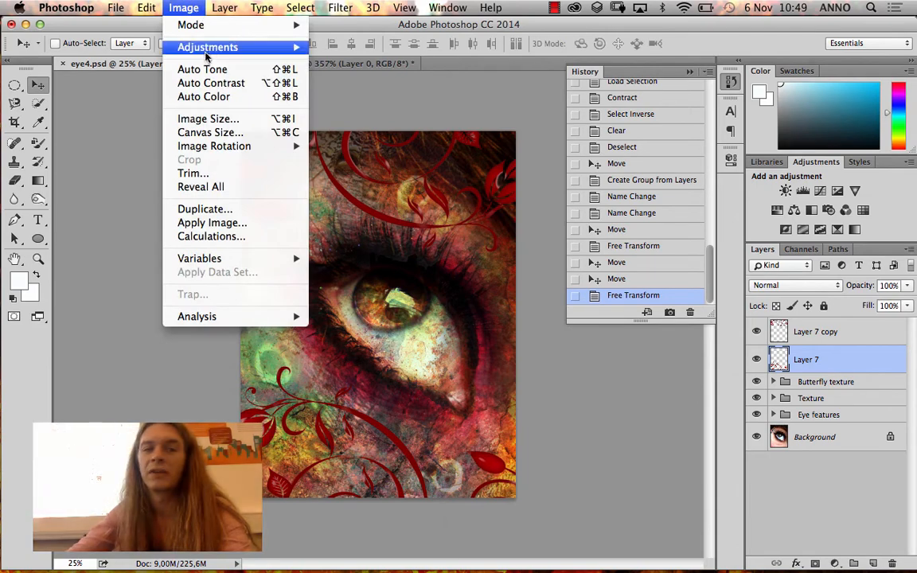
pyautogui.moveTo(206, 50)
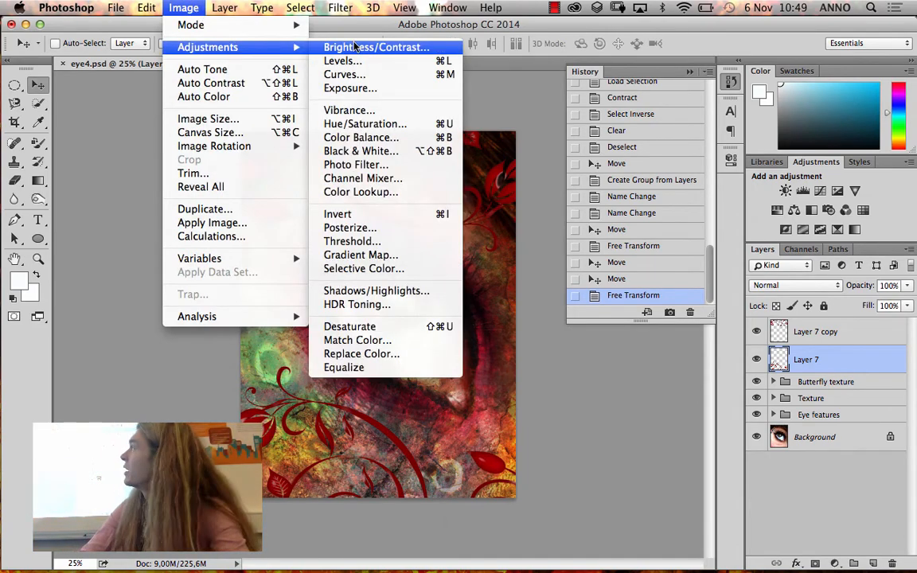
pyautogui.click(356, 47)
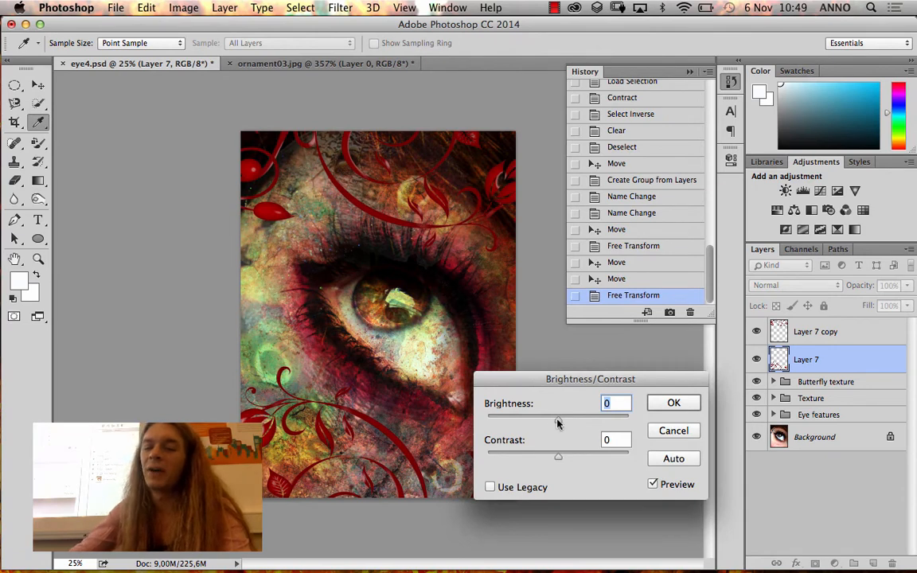
pyautogui.moveTo(557, 422); pyautogui.dragTo(604, 421)
pyautogui.click(592, 372)
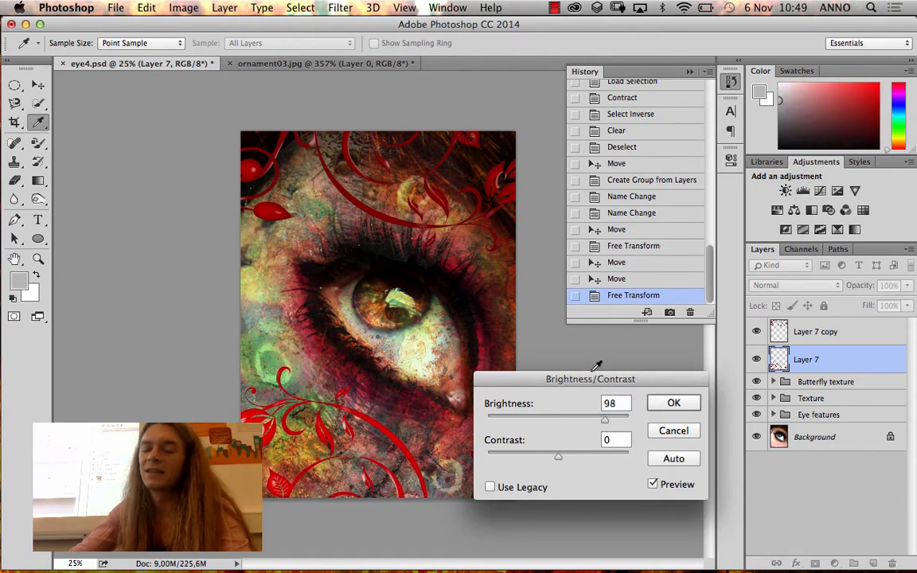
pyautogui.moveTo(557, 379); pyautogui.dragTo(599, 332)
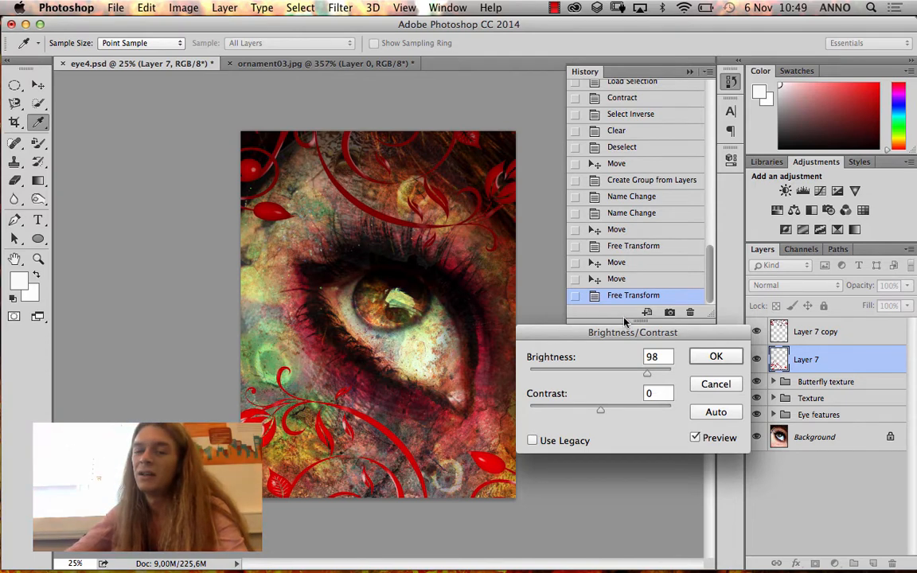
pyautogui.moveTo(645, 373); pyautogui.dragTo(651, 373)
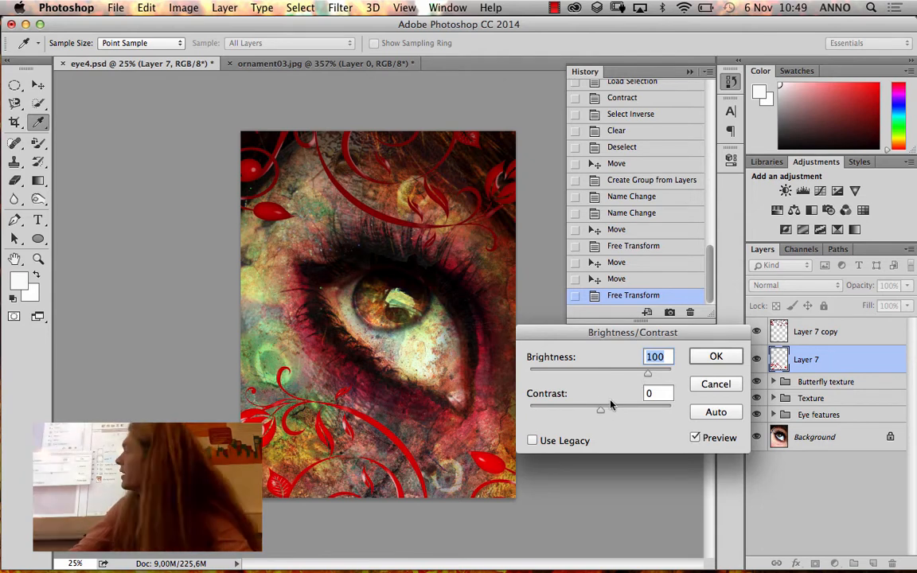
pyautogui.moveTo(636, 337); pyautogui.dragTo(646, 325)
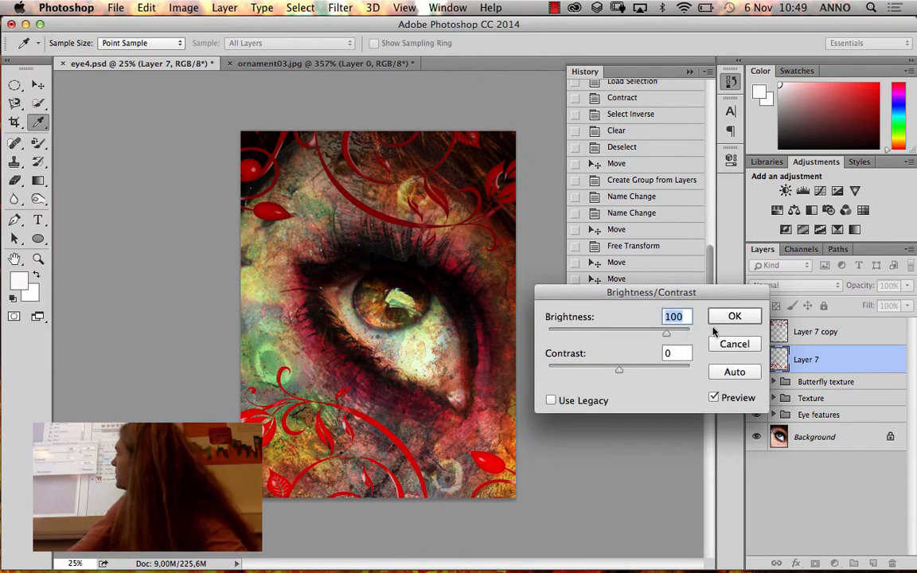
pyautogui.press('v')
pyautogui.click(725, 317)
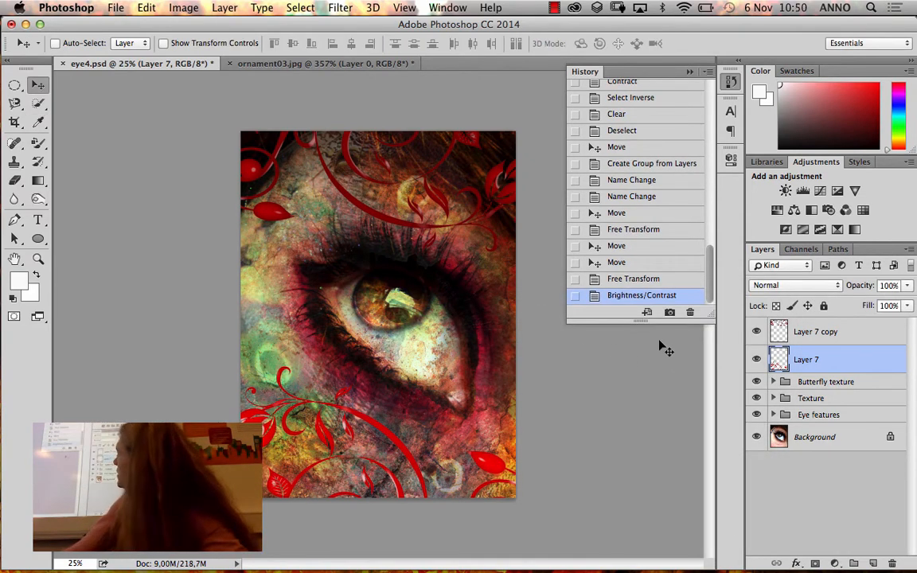
# Brighten the upper ornament on Layer 7 copy with a strong positive Brightness adjustment, keeping Contrast at 0
pyautogui.click(788, 339)
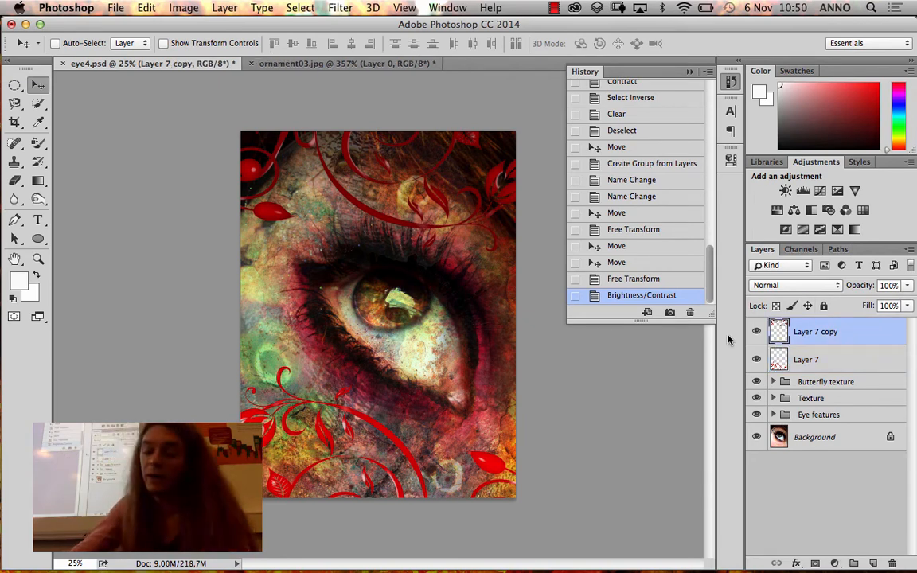
pyautogui.click(262, 7)
pyautogui.moveTo(212, 9)
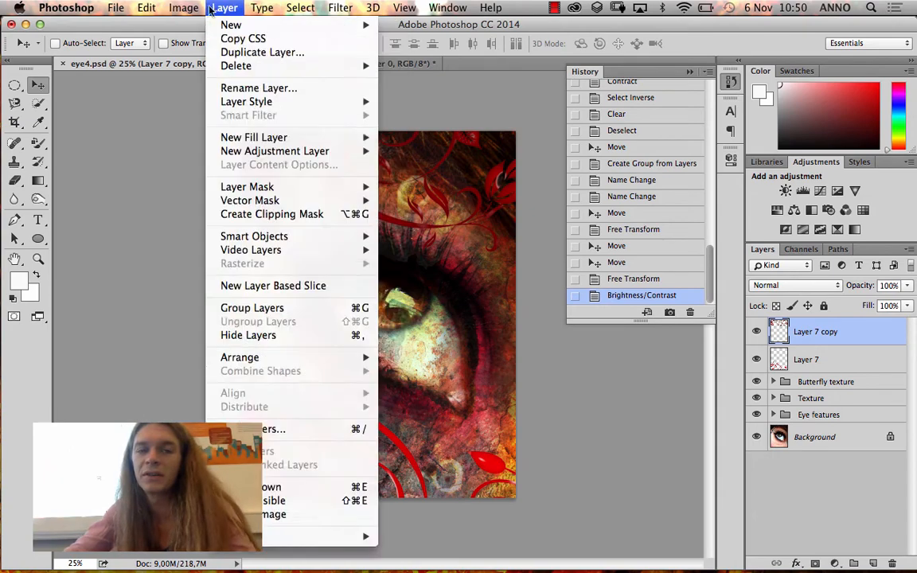
pyautogui.moveTo(183, 8)
pyautogui.moveTo(229, 51)
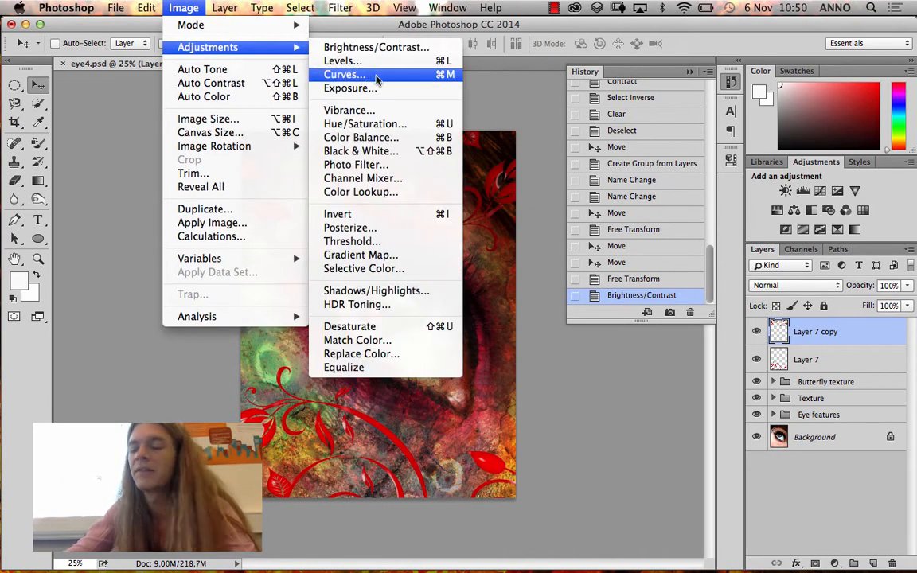
pyautogui.click(366, 47)
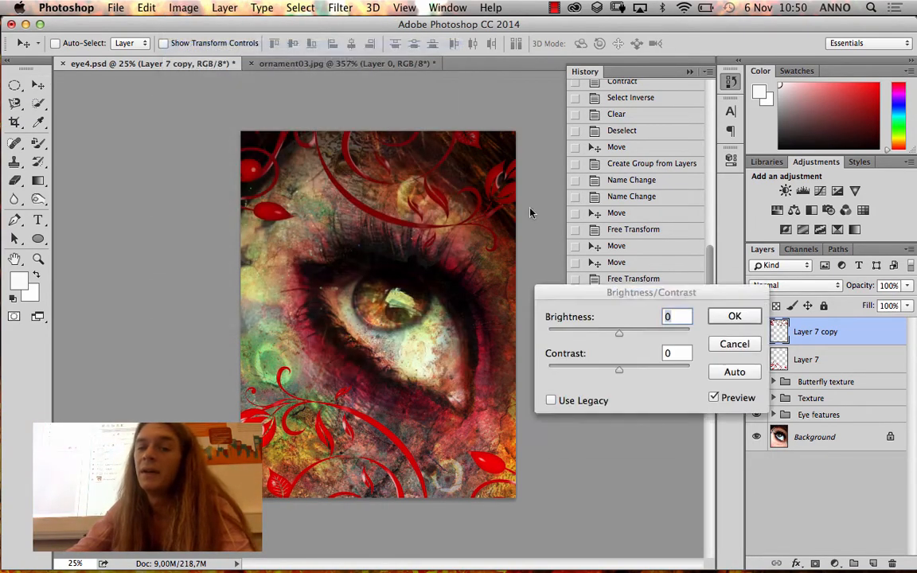
pyautogui.moveTo(618, 332); pyautogui.dragTo(663, 334)
pyautogui.click(733, 317)
pyautogui.press('v')
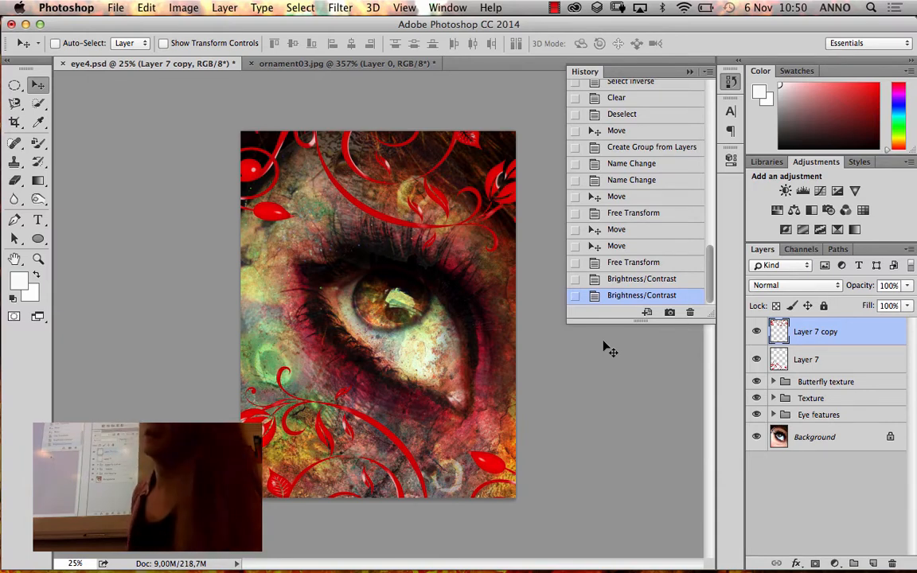
# Add uniform, monochromatic noise to the upper ornament on Layer 7 copy, with the amount set to 68.32%
pyautogui.click(338, 9)
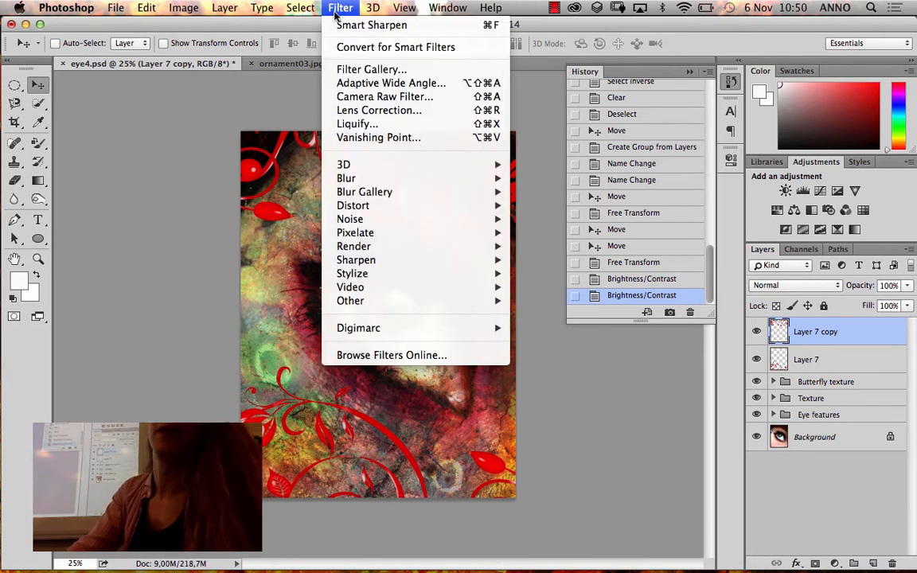
pyautogui.moveTo(390, 223)
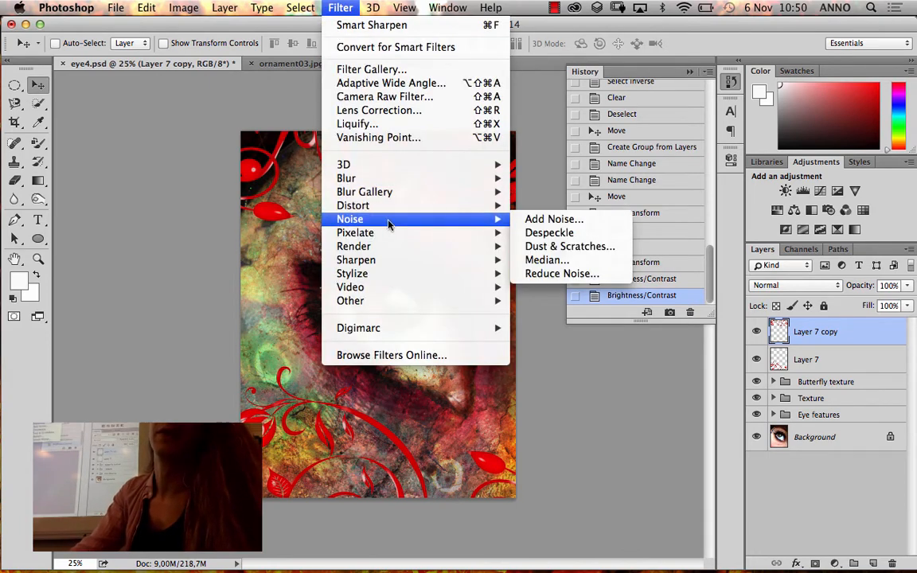
pyautogui.click(534, 222)
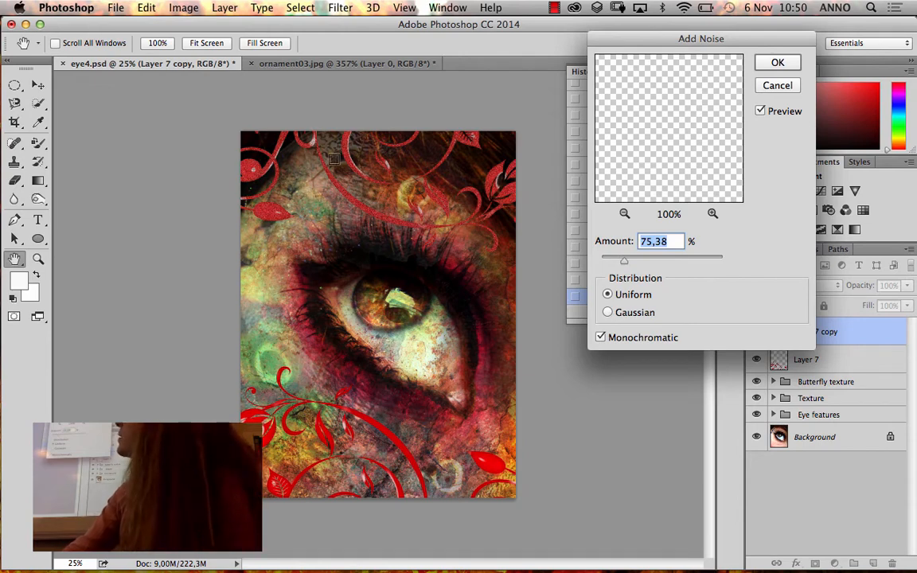
pyautogui.moveTo(625, 261); pyautogui.dragTo(622, 261)
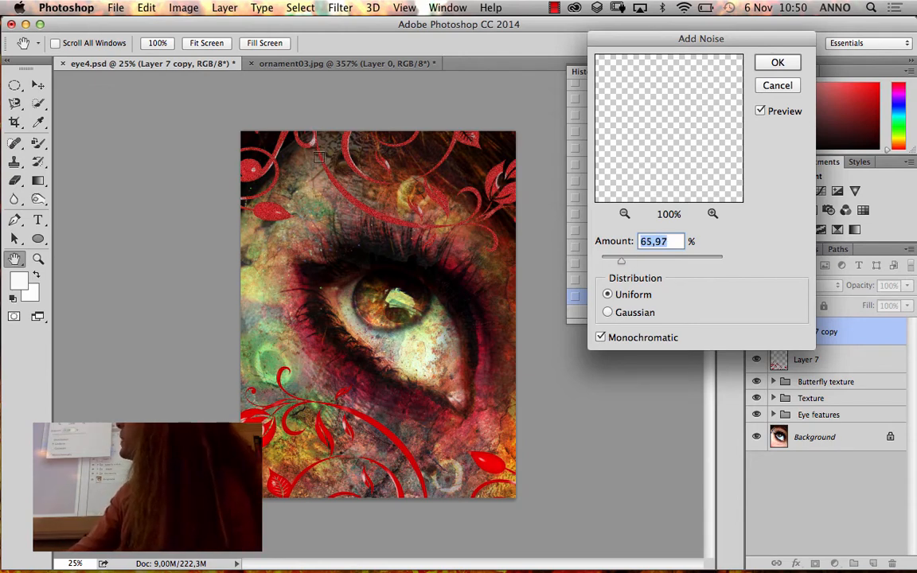
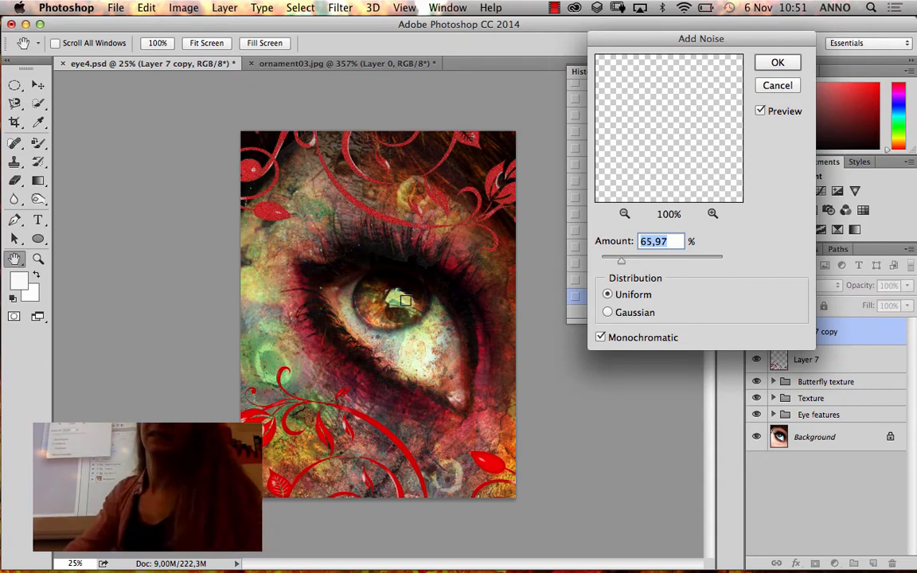
pyautogui.moveTo(622, 262); pyautogui.dragTo(636, 263)
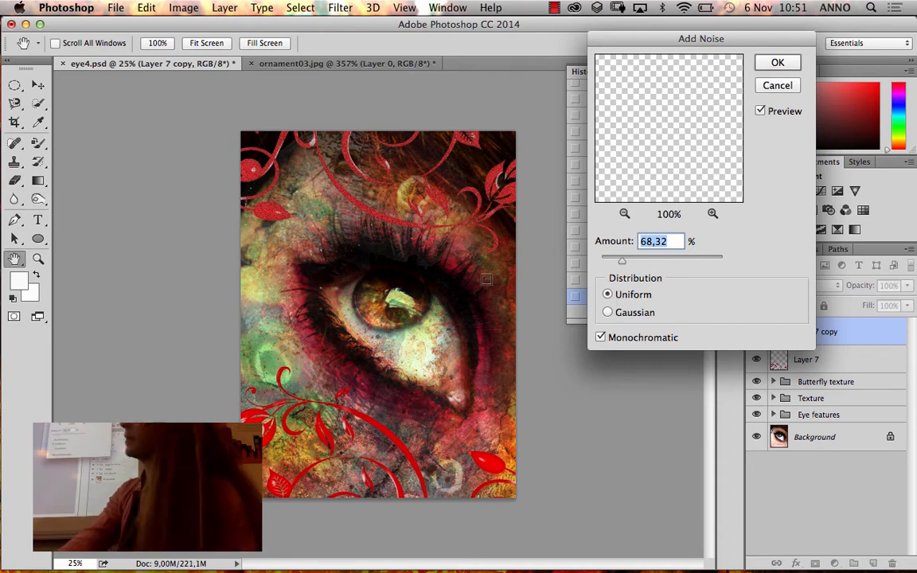
# Apply Add Noise to the upper ornament layer with a 47.15% amount, Uniform distribution and Monochromatic on
pyautogui.press('super+plus')
pyautogui.press('super+plus')
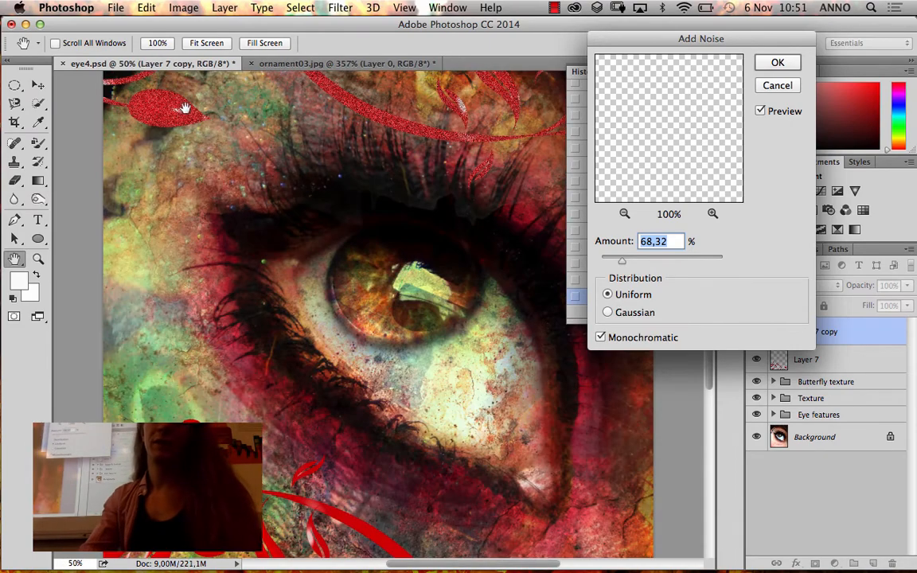
pyautogui.moveTo(184, 109); pyautogui.dragTo(298, 336)
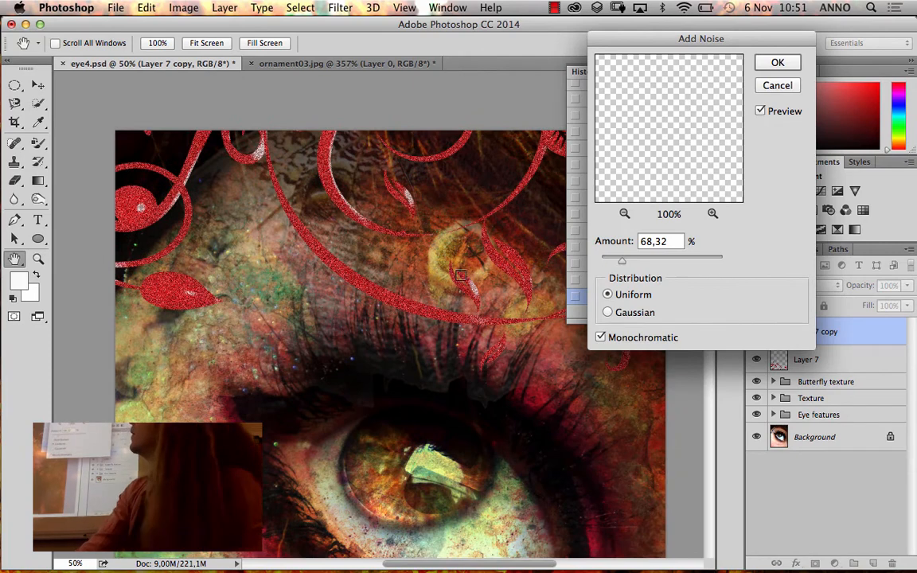
pyautogui.moveTo(622, 261)
pyautogui.mouseDown()
pyautogui.moveTo(688, 268)
pyautogui.moveTo(642, 262)
pyautogui.moveTo(619, 271)
pyautogui.mouseUp()
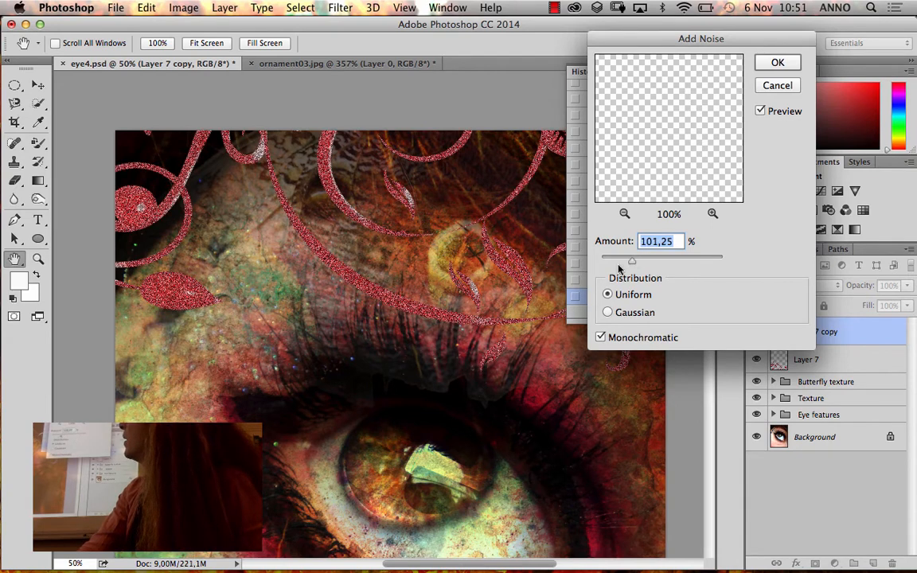
pyautogui.click(601, 338)
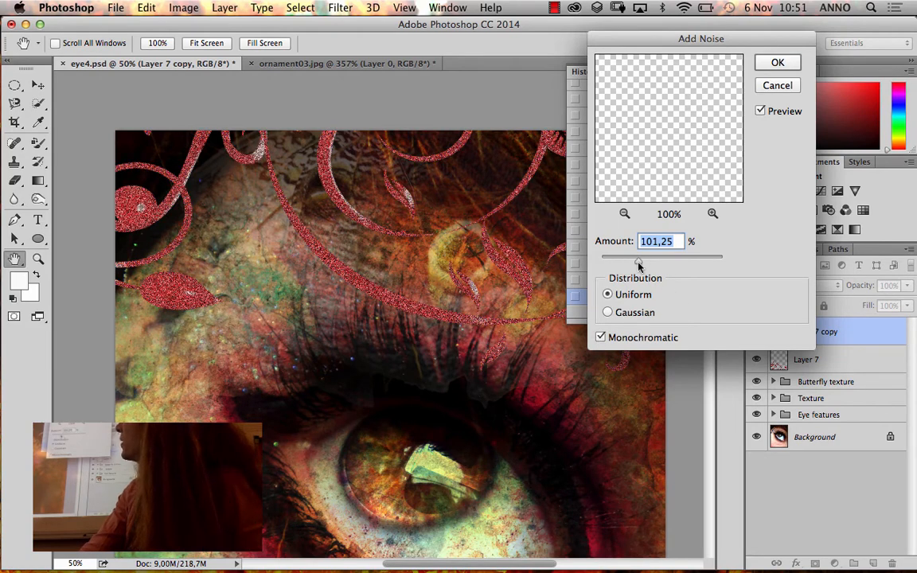
pyautogui.moveTo(632, 261)
pyautogui.mouseDown()
pyautogui.moveTo(643, 266)
pyautogui.moveTo(637, 271)
pyautogui.mouseUp()
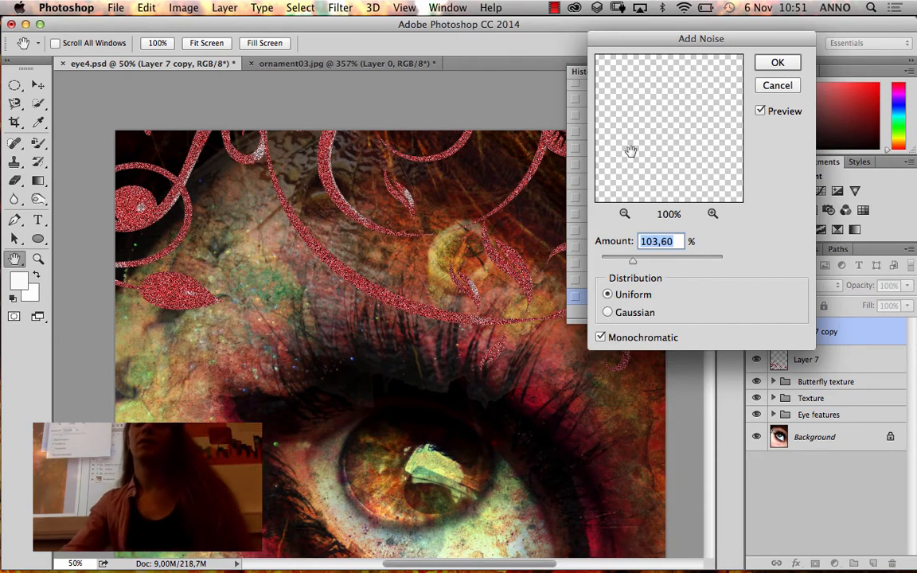
pyautogui.moveTo(631, 266); pyautogui.dragTo(614, 260)
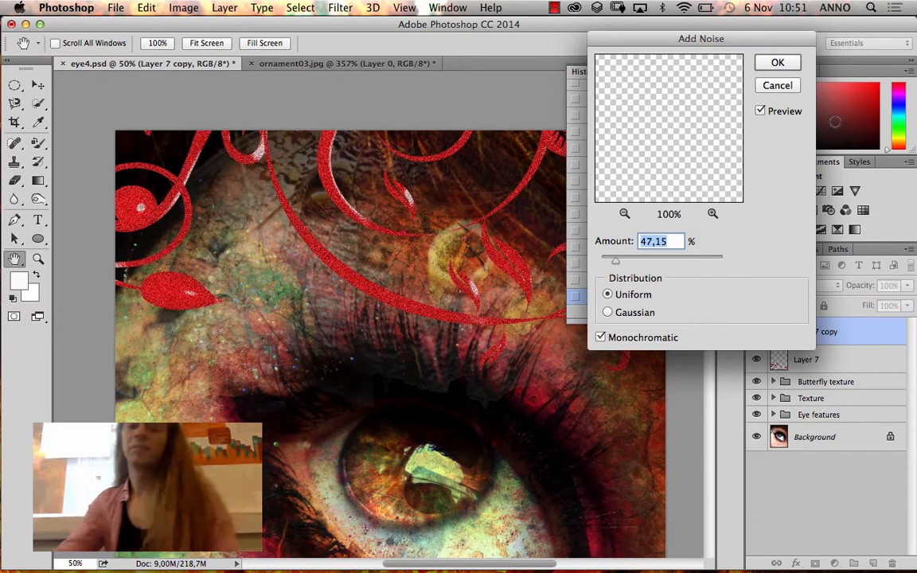
pyautogui.click(780, 63)
# Repeat the Add Noise filter with the same settings on the lower ornament layer, Layer 7
pyautogui.scroll(-10, 401, 274)
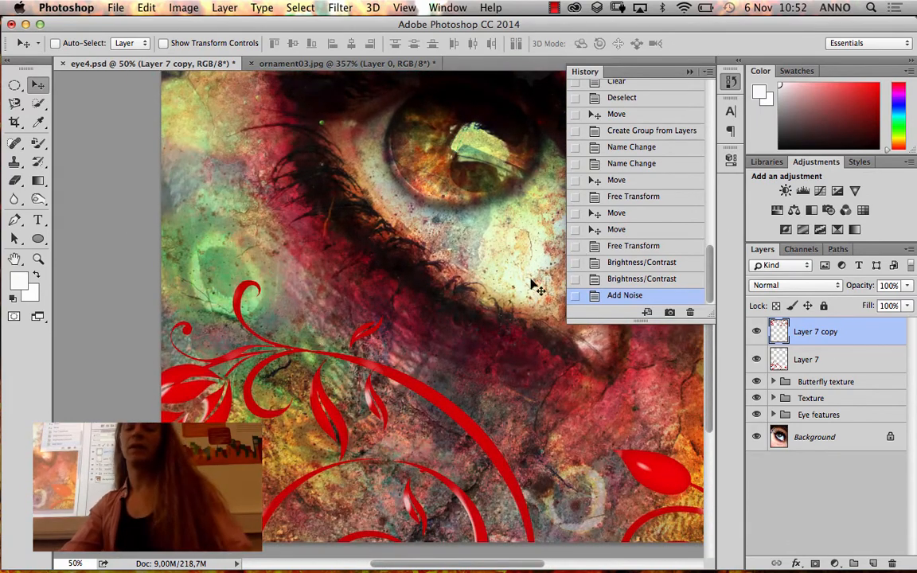
pyautogui.click(770, 360)
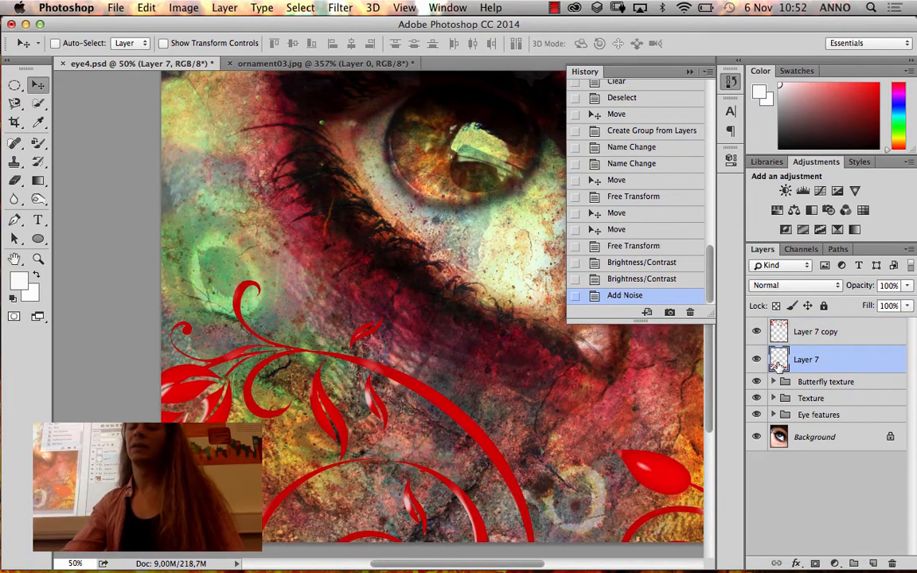
pyautogui.click(348, 7)
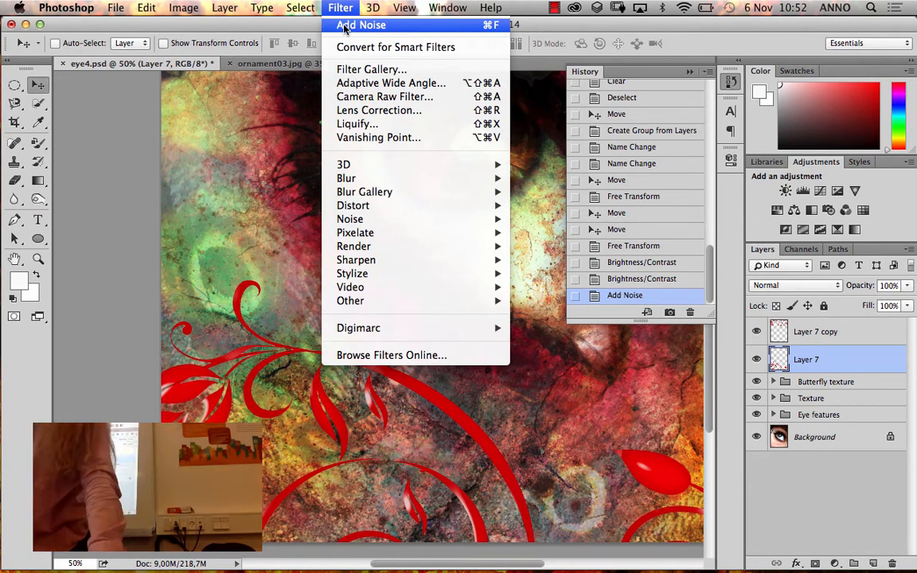
pyautogui.click(345, 27)
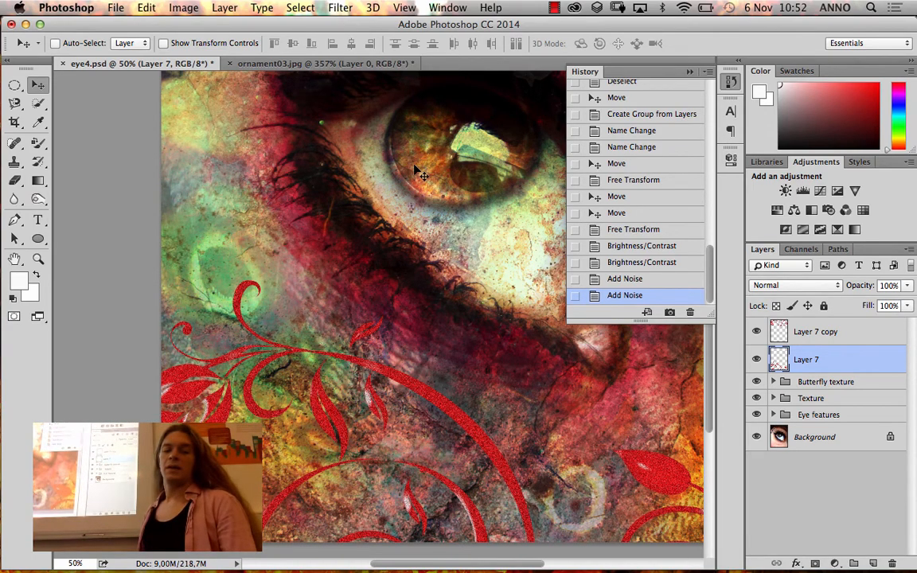
# Add a drop shadow to Layer 7 with 22 px distance, 11% spread and 32 px size
pyautogui.scroll(5, 414, 169)
pyautogui.press('super+minus')
pyautogui.press('super+minus')
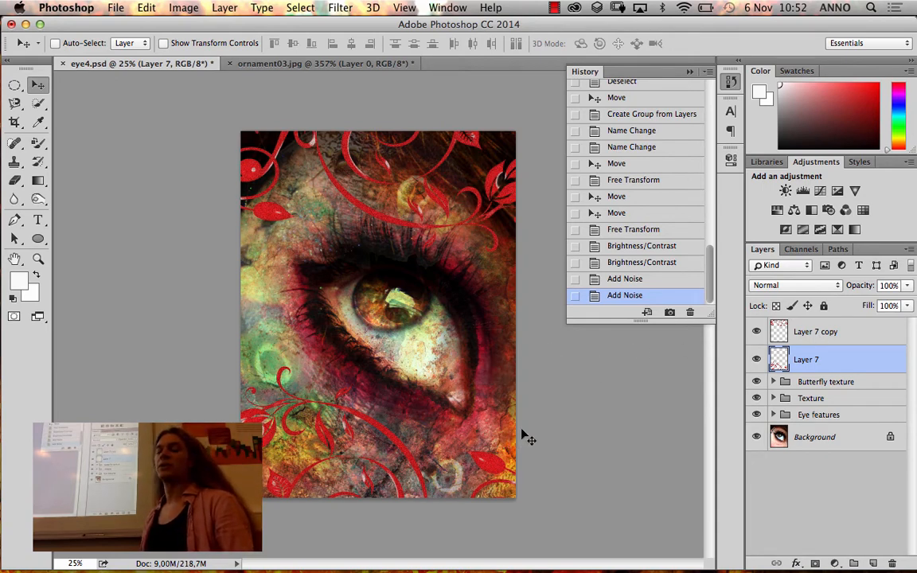
pyautogui.doubleClick(880, 363)
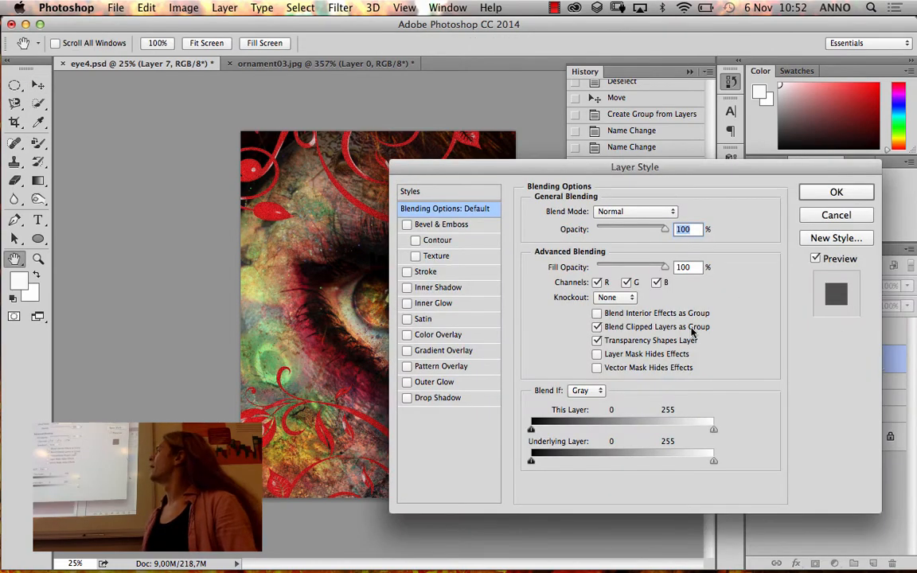
pyautogui.moveTo(456, 176); pyautogui.dragTo(293, 269)
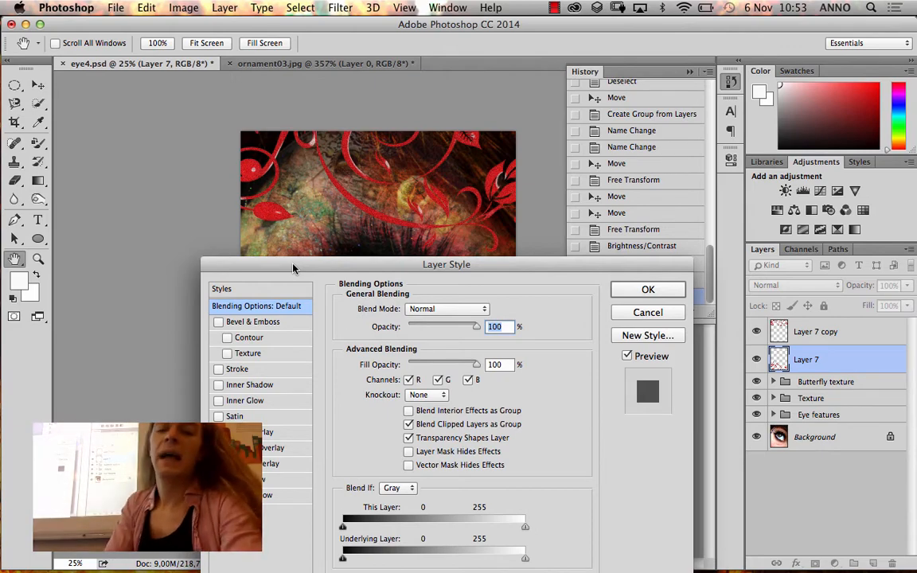
pyautogui.moveTo(292, 269); pyautogui.dragTo(575, 96)
pyautogui.click(515, 327)
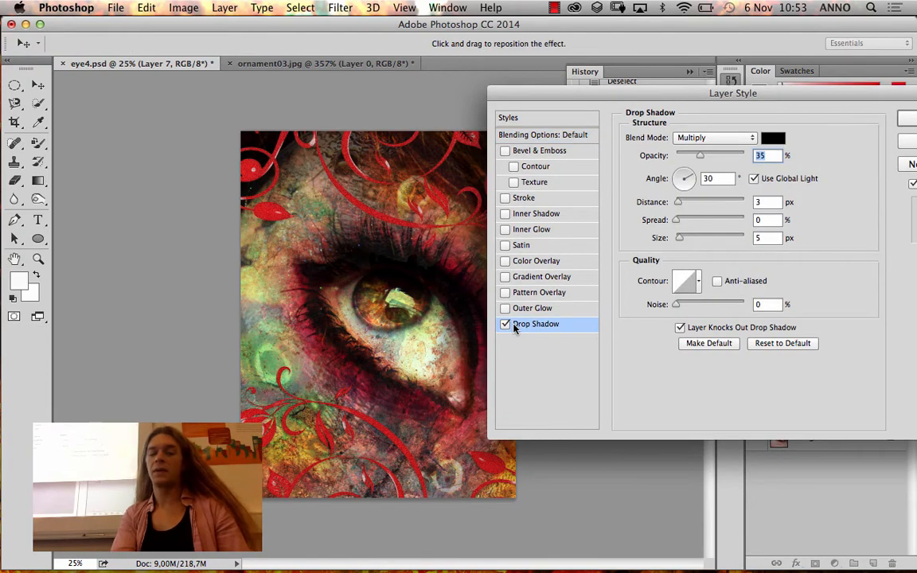
pyautogui.moveTo(679, 202); pyautogui.dragTo(692, 206)
pyautogui.moveTo(688, 219); pyautogui.dragTo(689, 240)
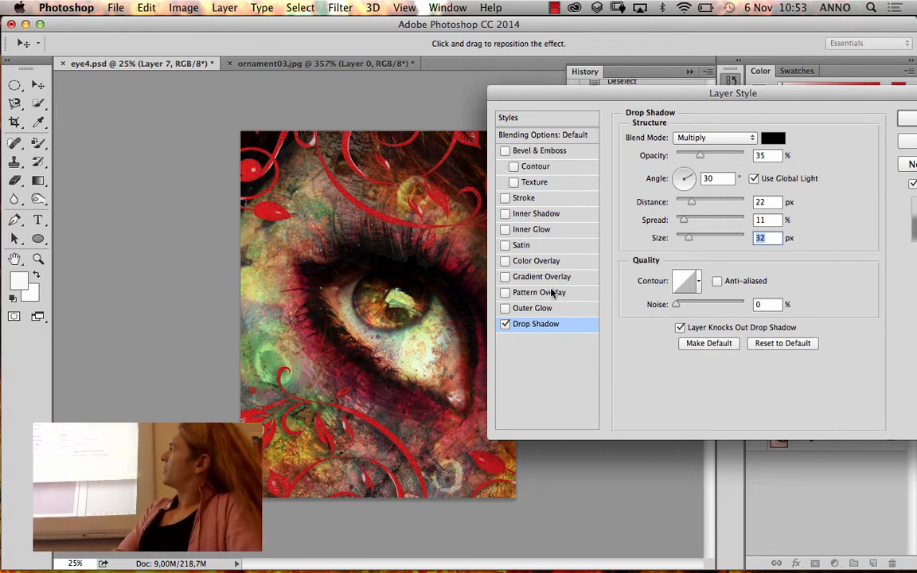
# Add a black stroke to Layer 7 with a size of 5 px and 51% opacity
pyautogui.click(518, 201)
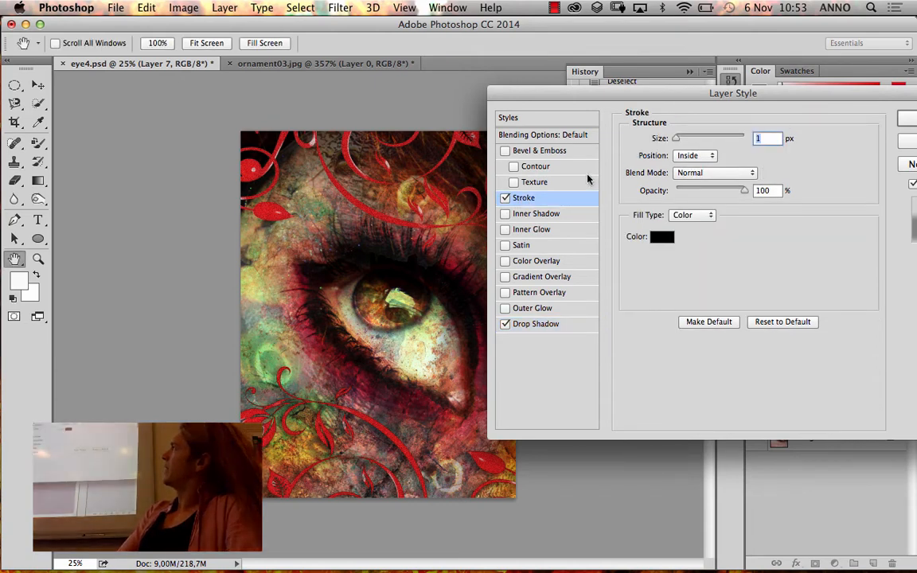
pyautogui.moveTo(677, 139); pyautogui.dragTo(678, 138)
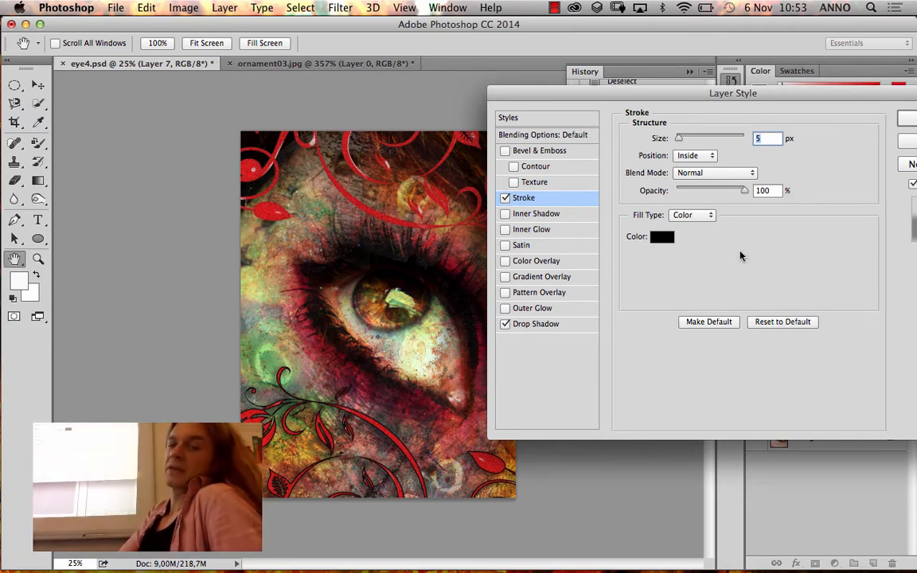
pyautogui.moveTo(745, 191)
pyautogui.mouseDown()
pyautogui.moveTo(709, 195)
pyautogui.moveTo(752, 189)
pyautogui.moveTo(673, 197)
pyautogui.moveTo(725, 195)
pyautogui.moveTo(711, 196)
pyautogui.mouseUp()
# Compare the Outside and Center positions for the stroke and set it to Outside
pyautogui.click(692, 156)
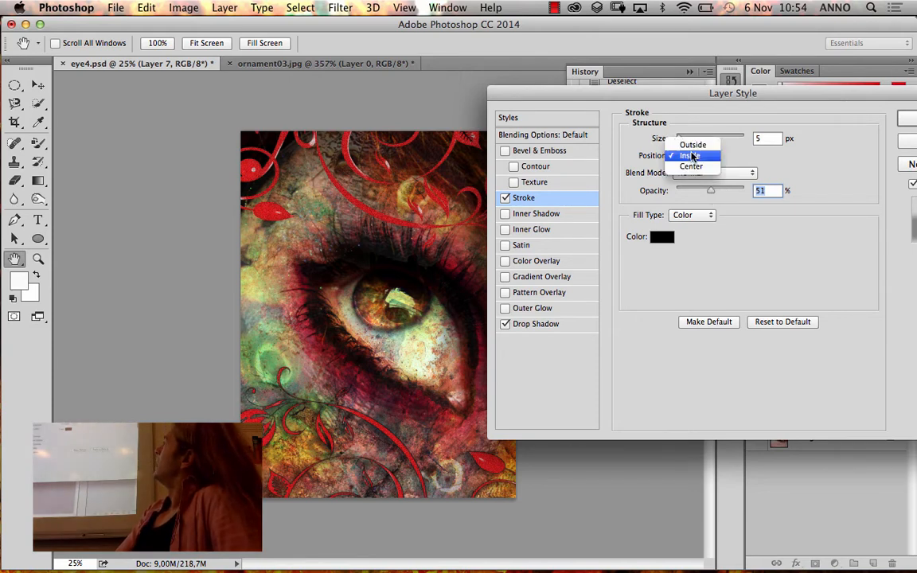
pyautogui.click(691, 146)
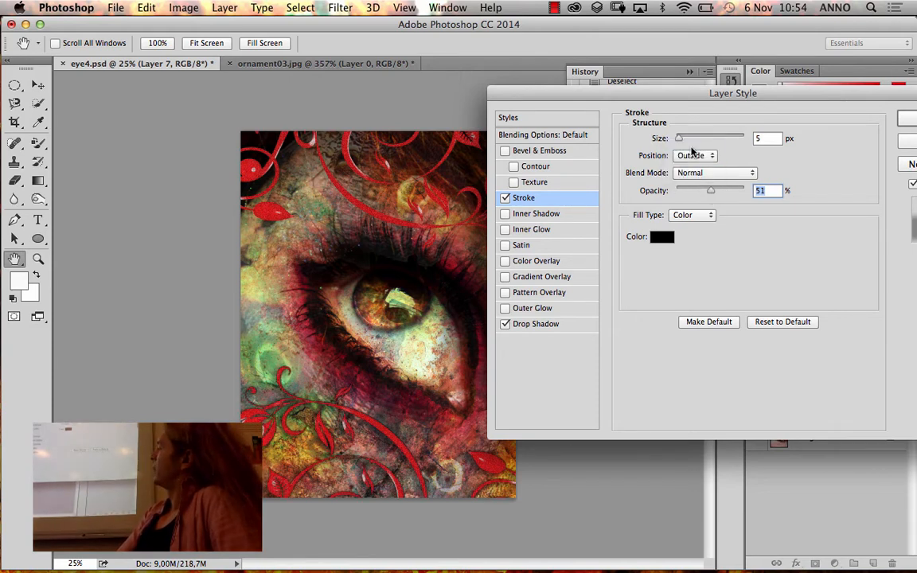
pyautogui.click(693, 155)
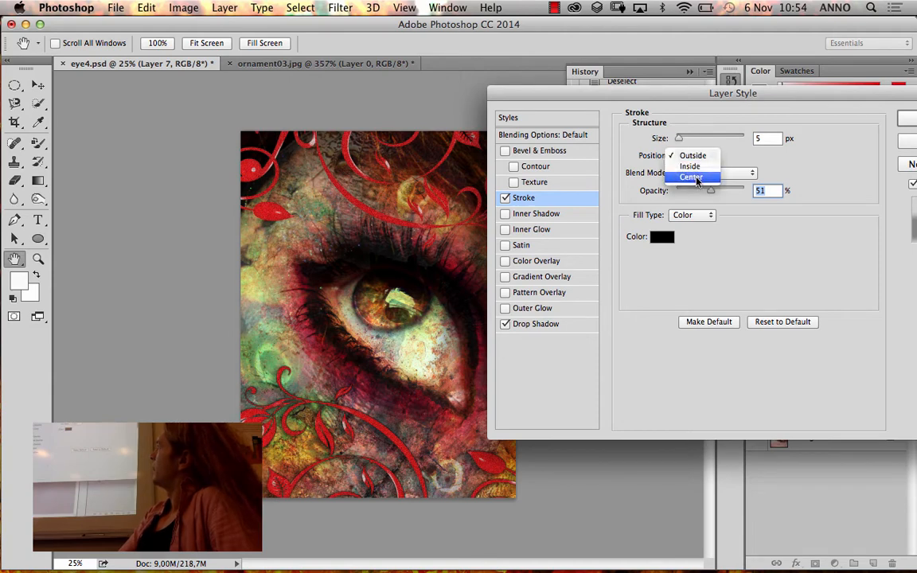
pyautogui.click(697, 178)
pyautogui.click(693, 155)
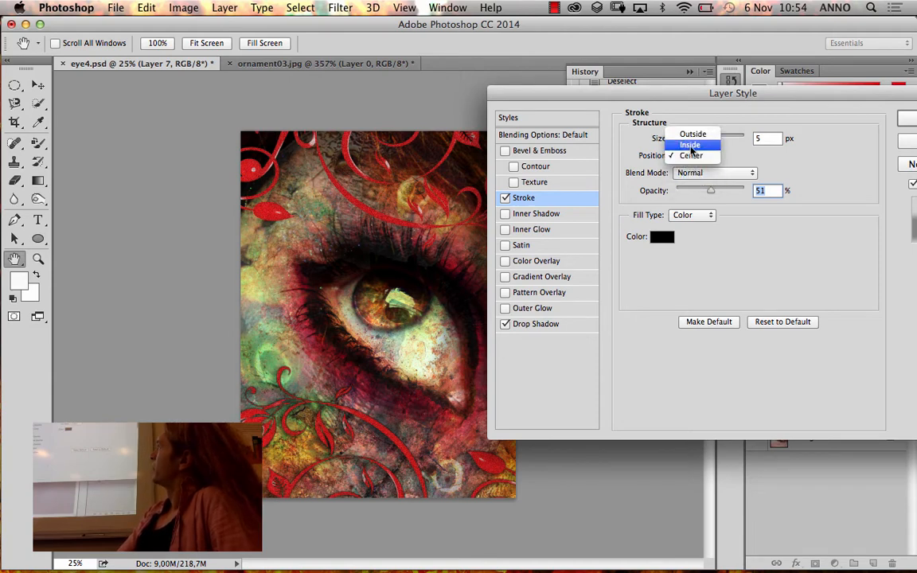
pyautogui.click(692, 136)
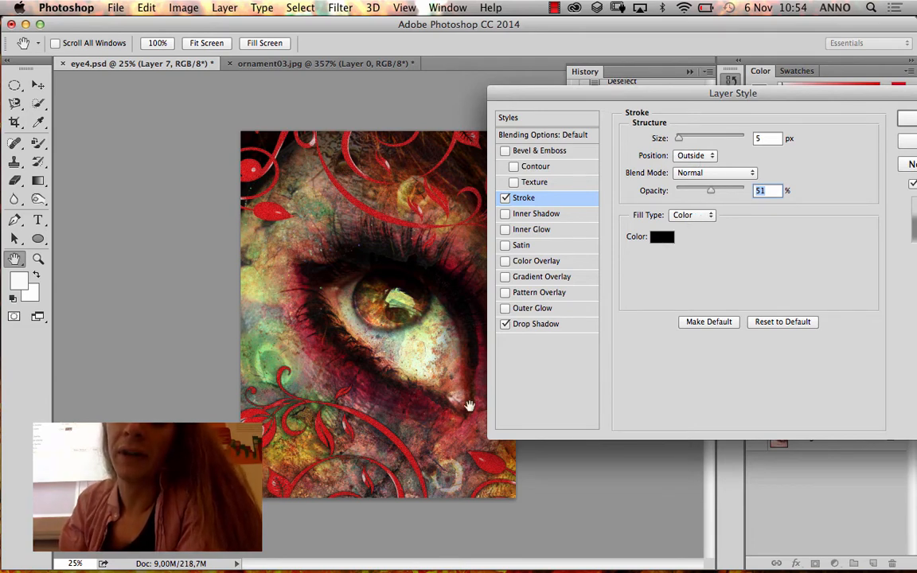
# Try bright yellow (#fcff00) as the stroke color and discard the change
pyautogui.click(661, 238)
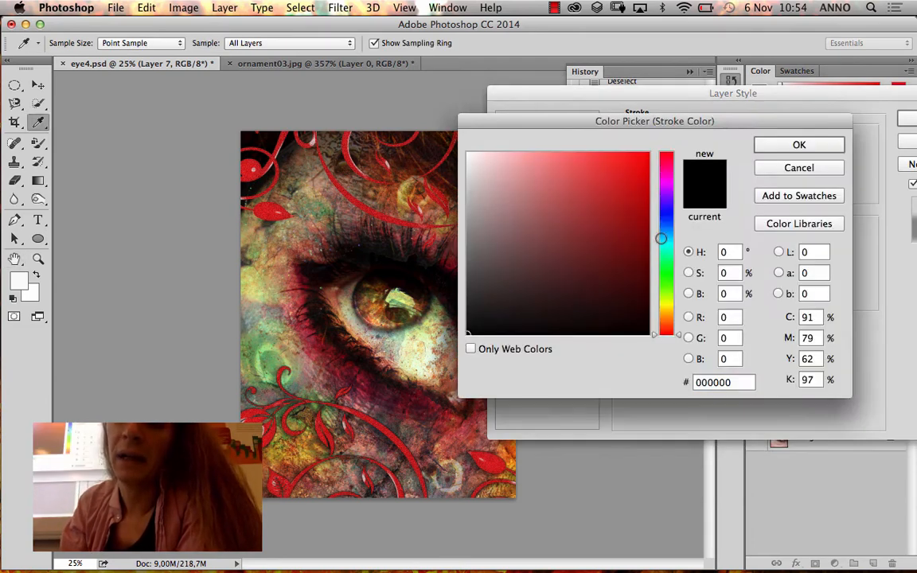
pyautogui.moveTo(613, 224)
pyautogui.mouseDown()
pyautogui.moveTo(585, 210)
pyautogui.moveTo(597, 285)
pyautogui.mouseUp()
pyautogui.moveTo(660, 328); pyautogui.dragTo(660, 304)
pyautogui.moveTo(643, 234); pyautogui.dragTo(649, 140)
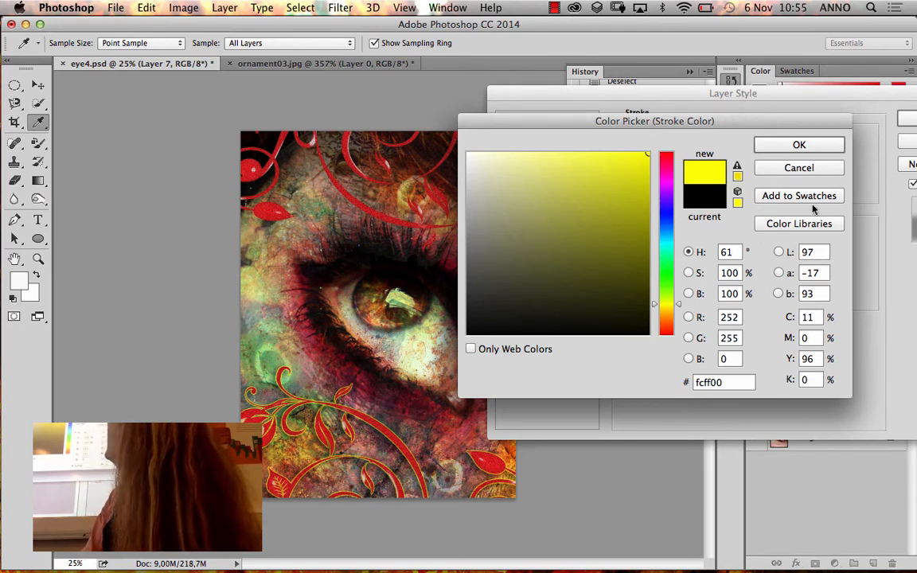
pyautogui.click(799, 168)
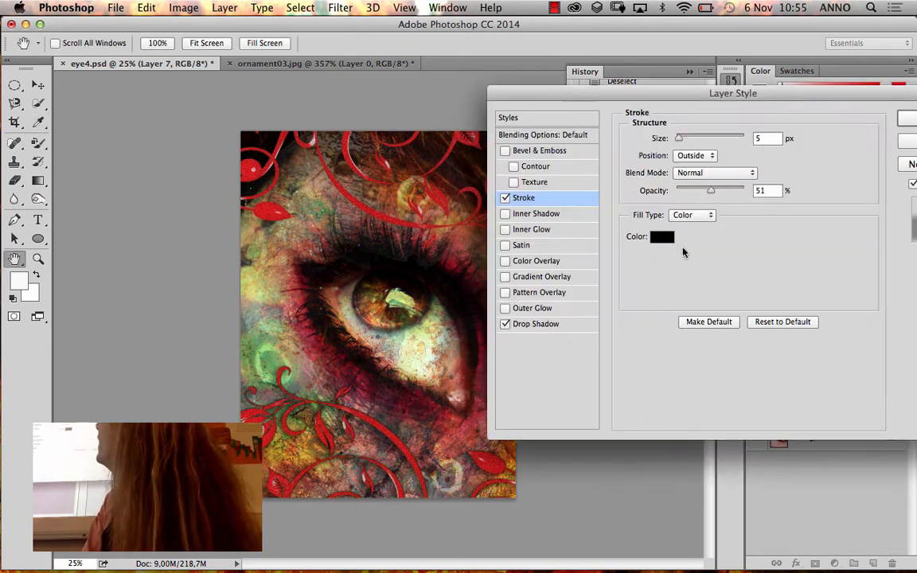
# Raise the opacity of Layer 7's drop shadow to 81%
pyautogui.click(537, 327)
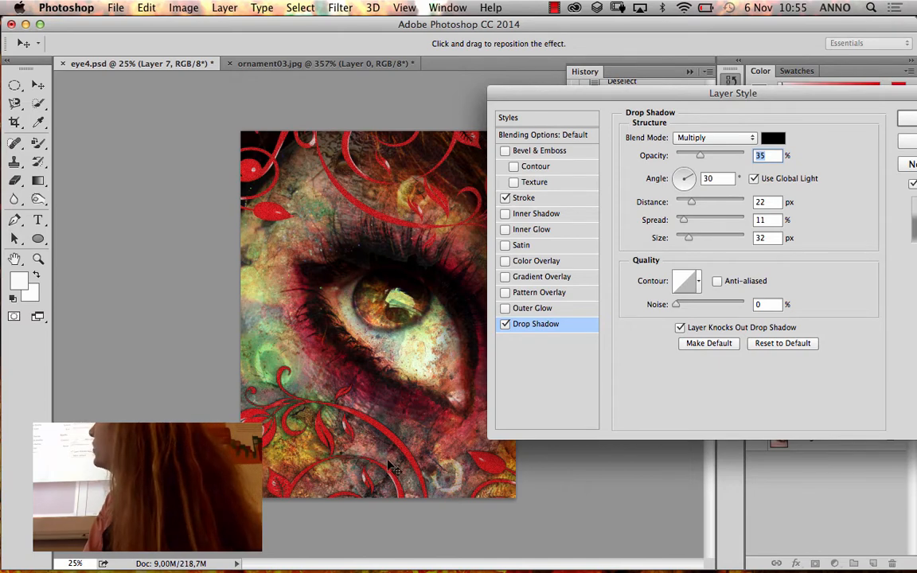
pyautogui.moveTo(700, 155); pyautogui.dragTo(732, 157)
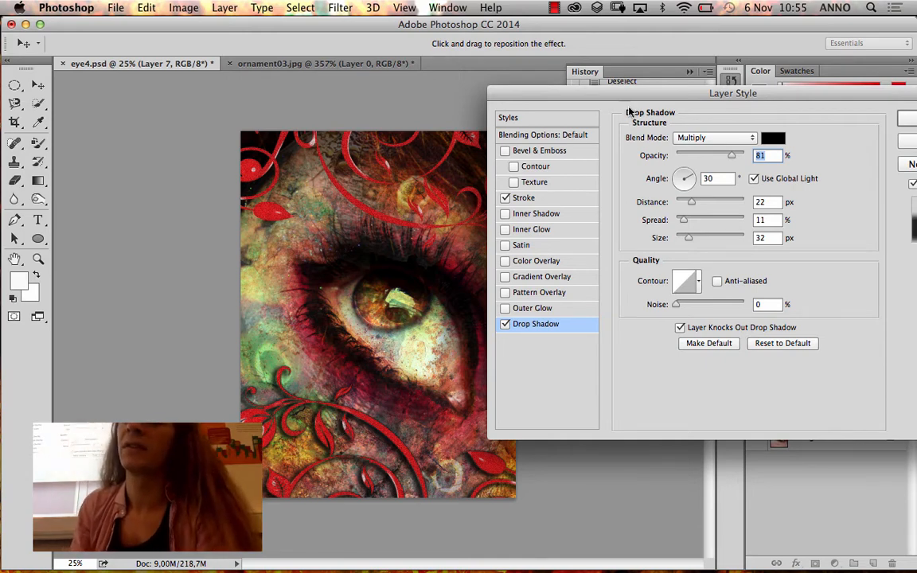
pyautogui.moveTo(629, 113); pyautogui.dragTo(609, 108)
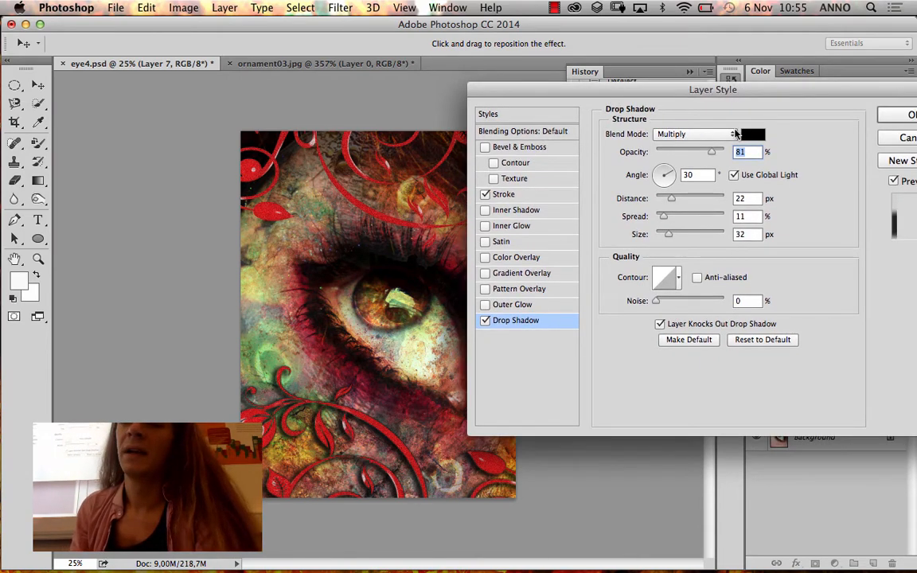
# Try several red shades for Layer 7's drop shadow and set its color to dark blue (#0f668a)
pyautogui.click(753, 134)
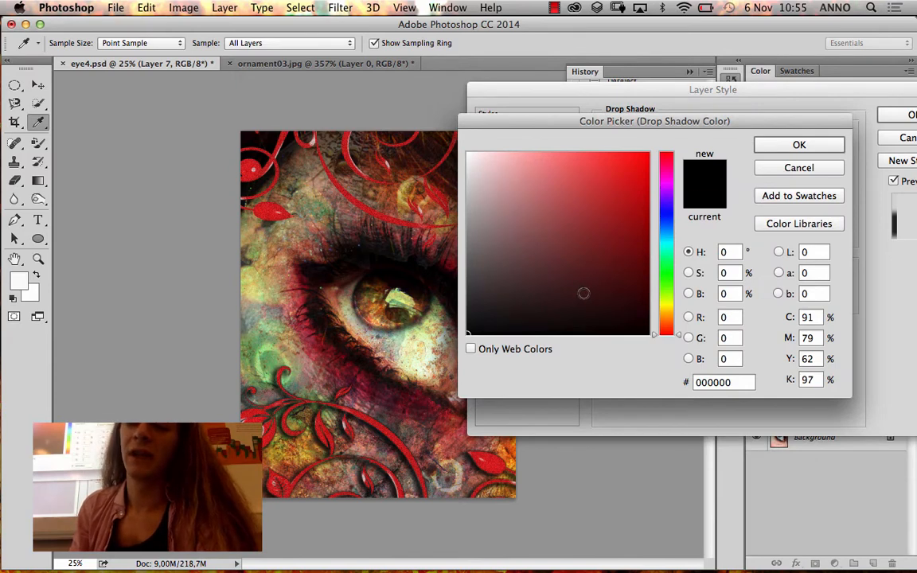
pyautogui.click(584, 293)
pyautogui.click(593, 300)
pyautogui.click(609, 271)
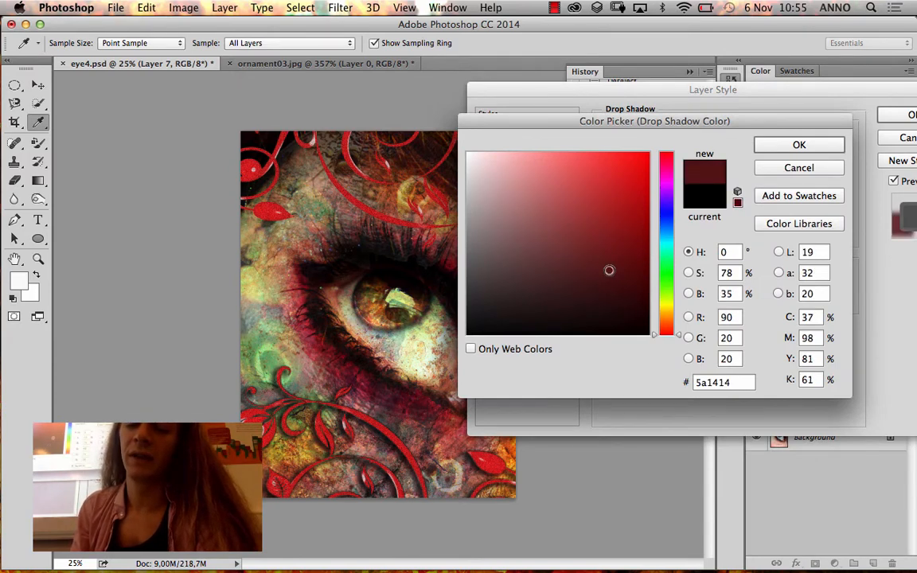
pyautogui.click(629, 189)
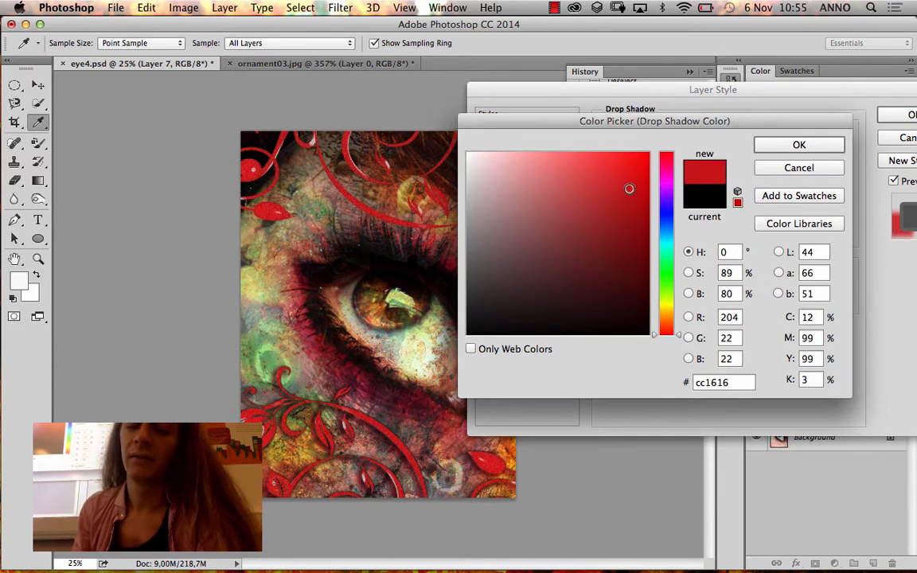
pyautogui.moveTo(629, 189); pyautogui.dragTo(636, 233)
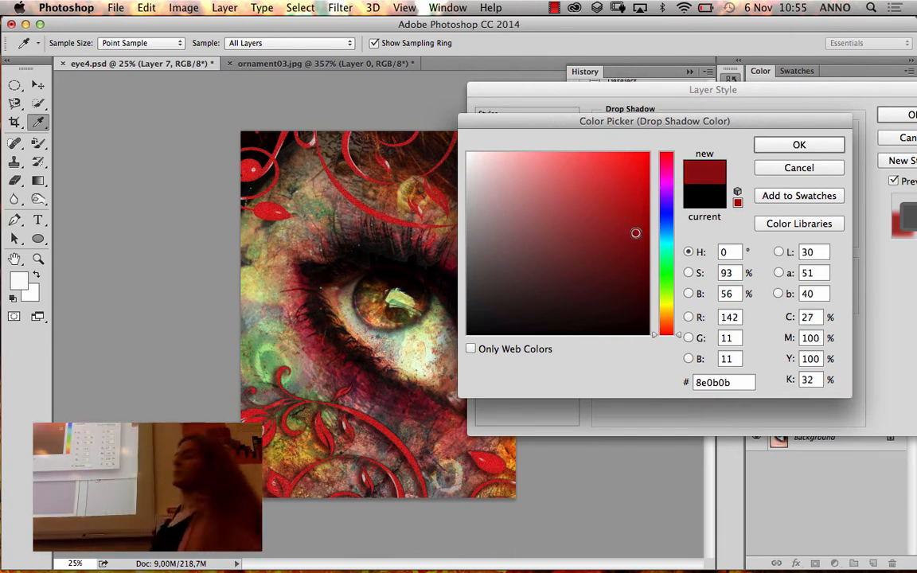
pyautogui.click(669, 230)
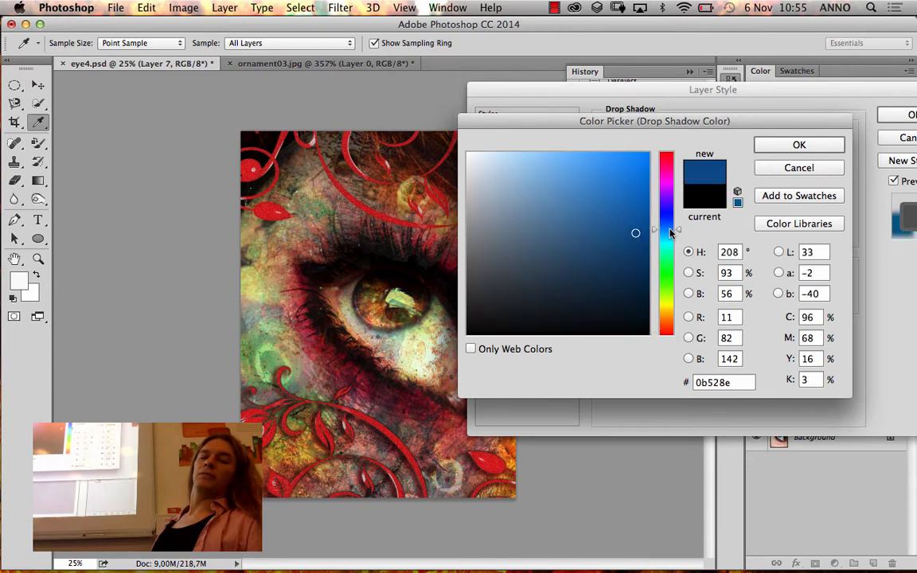
pyautogui.moveTo(669, 252)
pyautogui.mouseDown()
pyautogui.moveTo(665, 267)
pyautogui.moveTo(666, 234)
pyautogui.mouseUp()
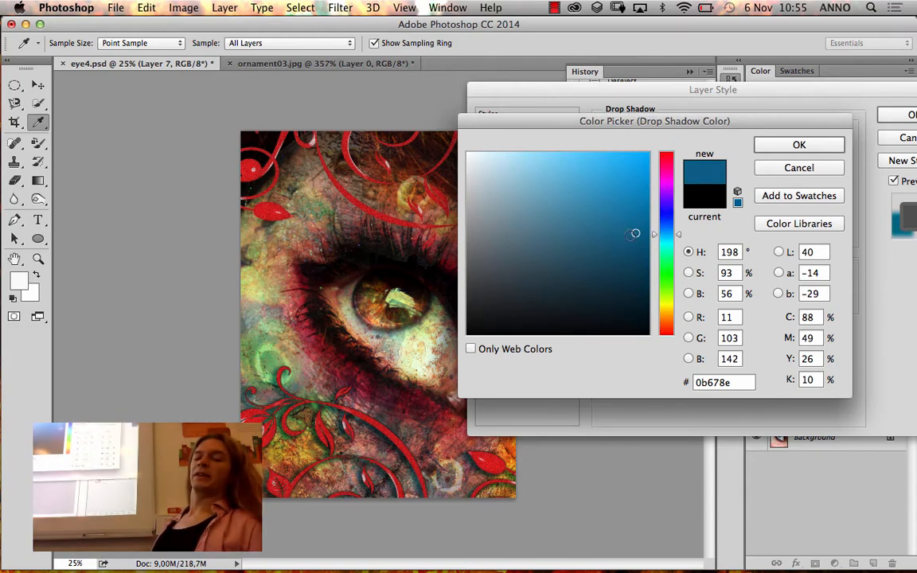
pyautogui.click(629, 236)
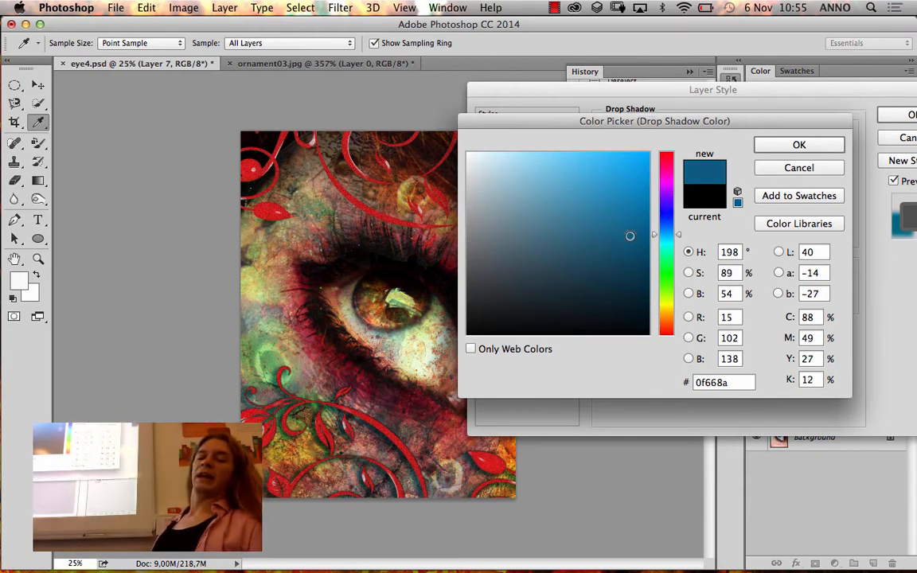
pyautogui.click(779, 139)
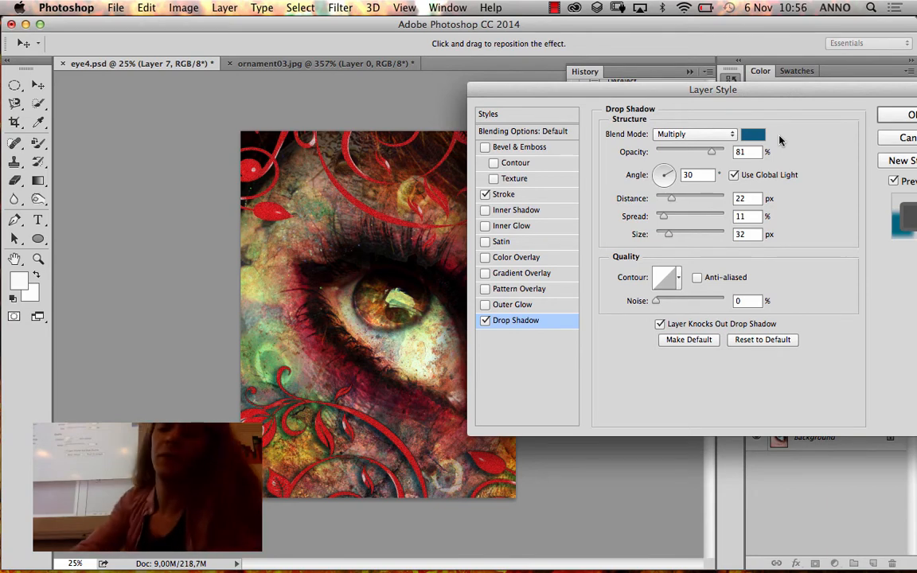
# Enable Bevel & Emboss on Layer 7 with both Contour and Texture, and show the Texture settings
pyautogui.click(485, 147)
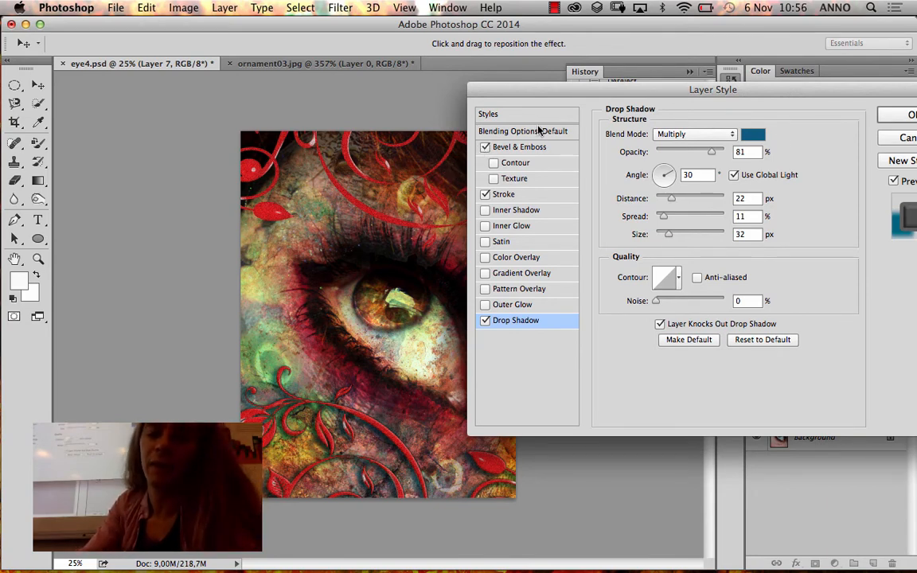
pyautogui.click(499, 164)
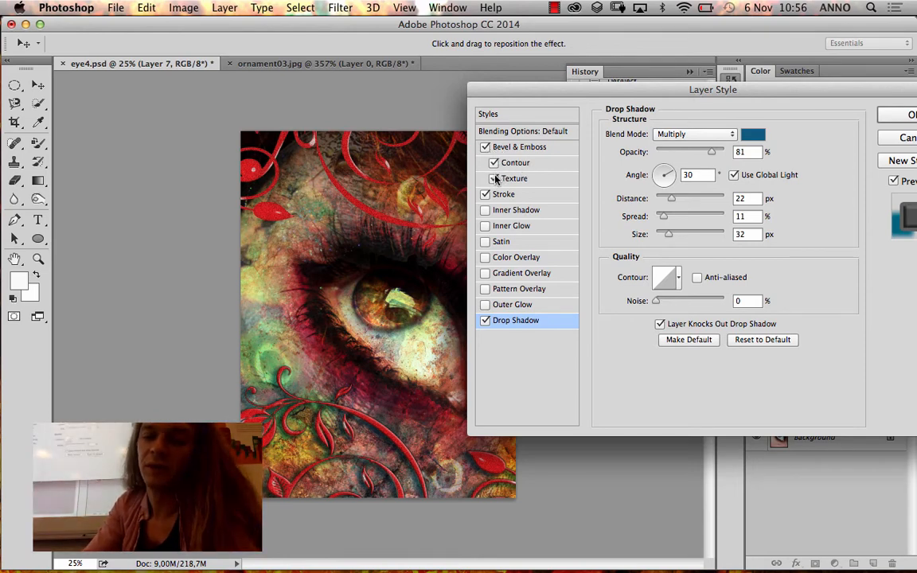
pyautogui.click(495, 179)
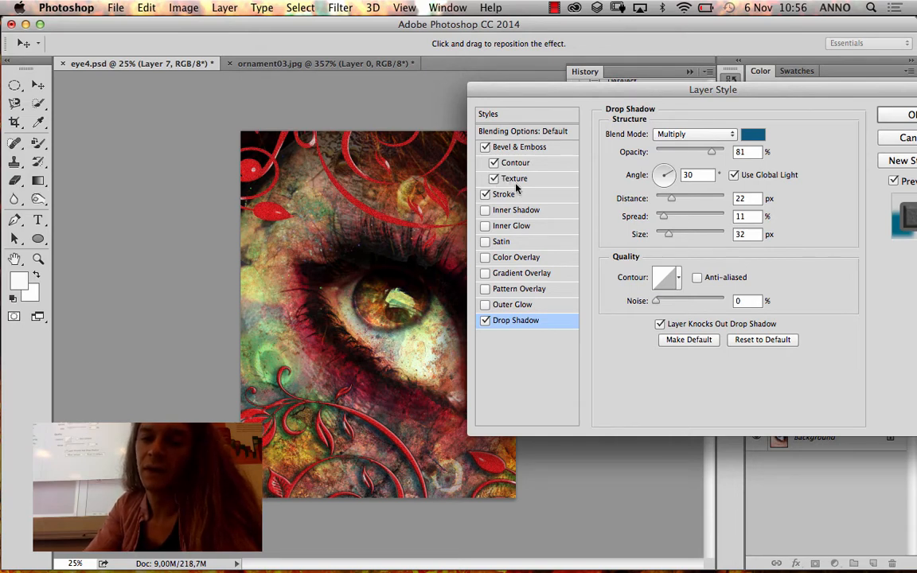
pyautogui.click(514, 180)
# Try the pale paper-like patterns as the bevel texture, with the scale raised to 768% and the depth to +628%
pyautogui.click(675, 148)
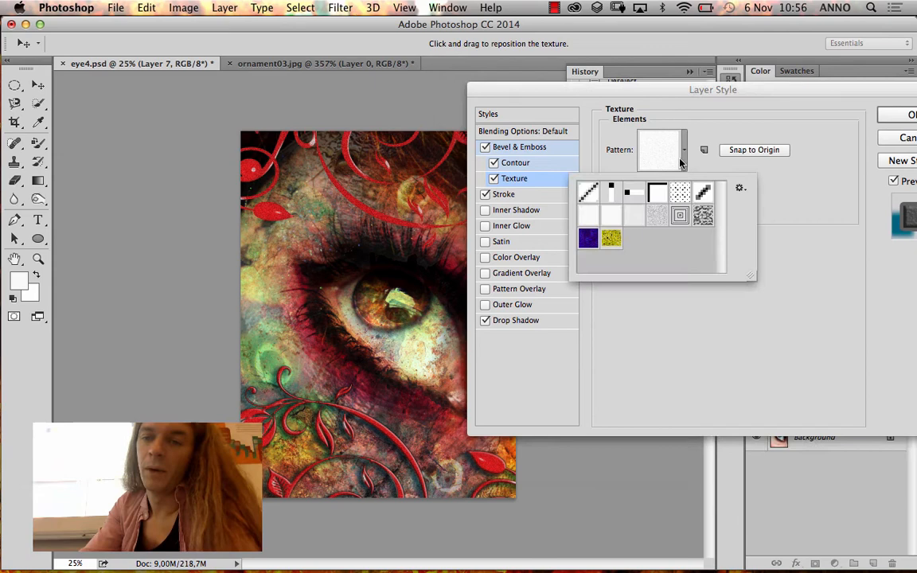
pyautogui.click(613, 199)
pyautogui.click(613, 216)
pyautogui.click(636, 220)
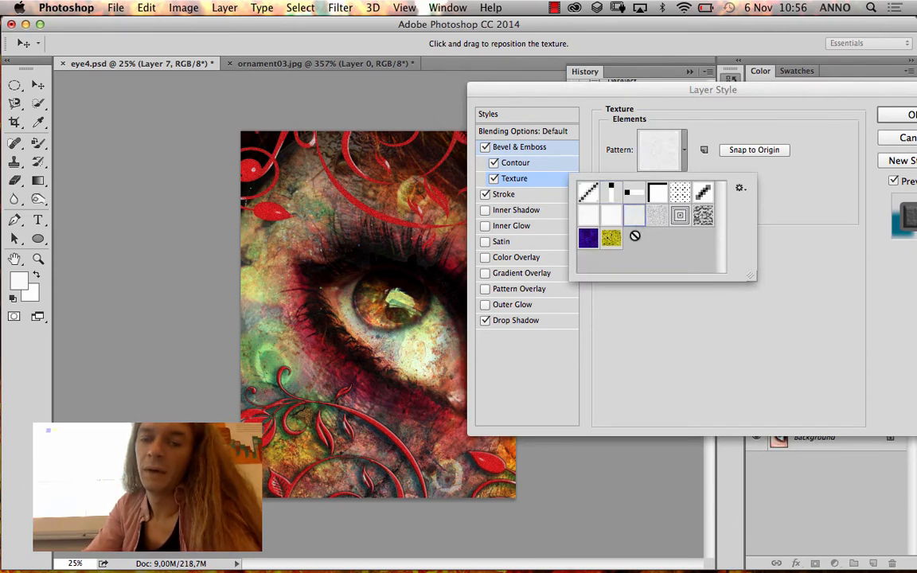
pyautogui.click(587, 215)
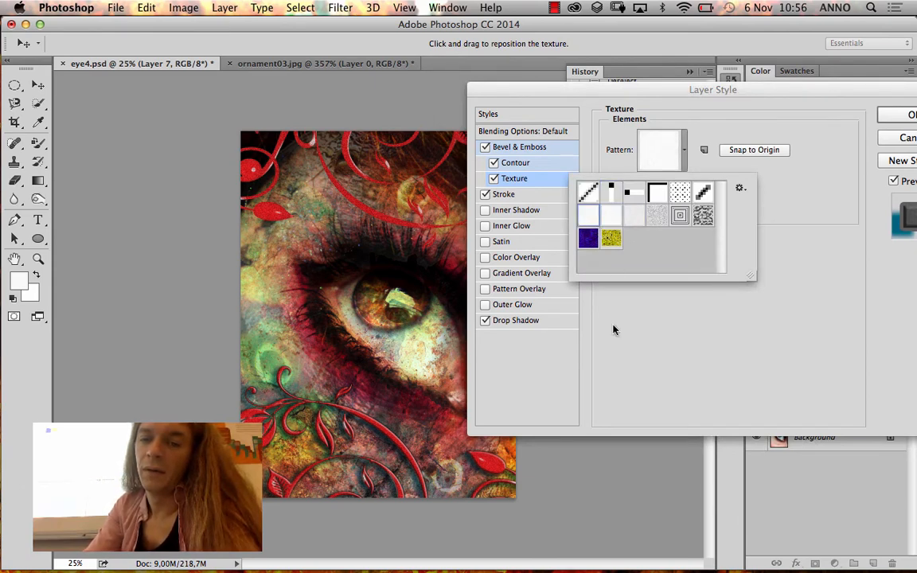
pyautogui.click(613, 329)
pyautogui.moveTo(667, 182); pyautogui.dragTo(681, 181)
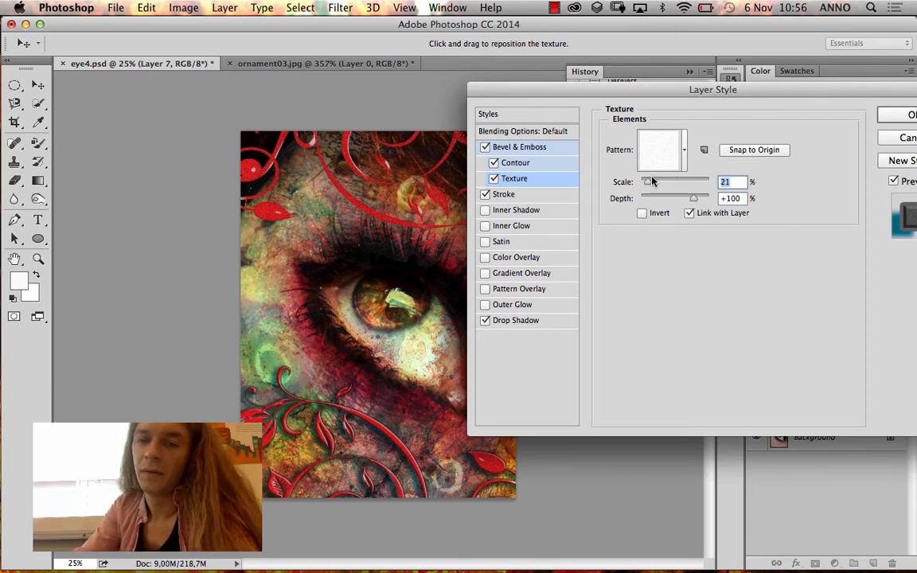
pyautogui.moveTo(673, 198); pyautogui.dragTo(704, 183)
# Compare the texture patterns, choose the mottled black-and-white one at 439% scale and +75% depth, and apply the layer style
pyautogui.click(682, 158)
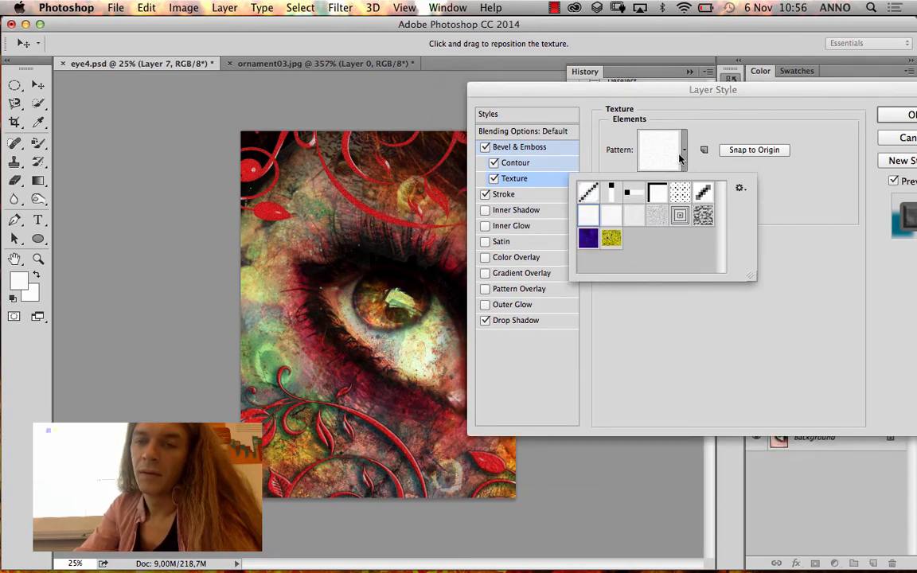
pyautogui.click(609, 239)
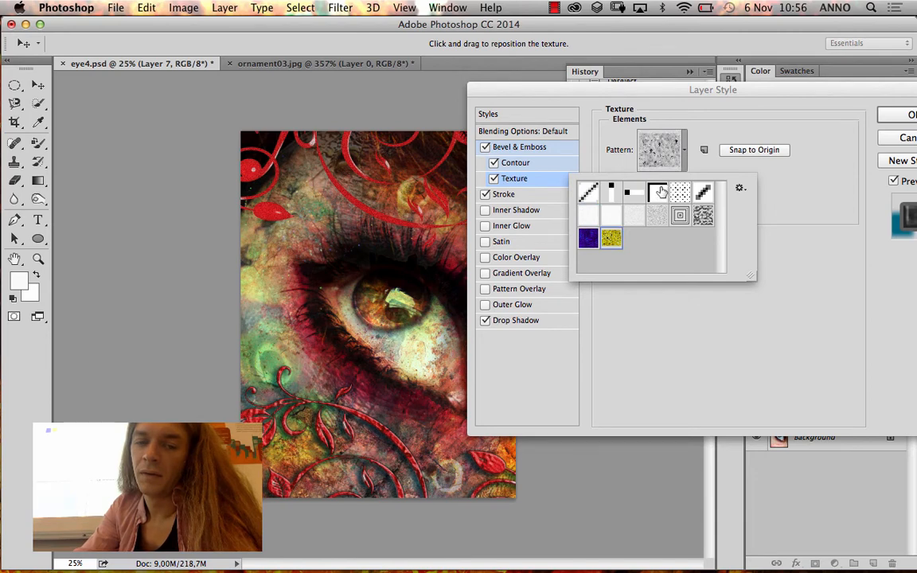
pyautogui.click(631, 194)
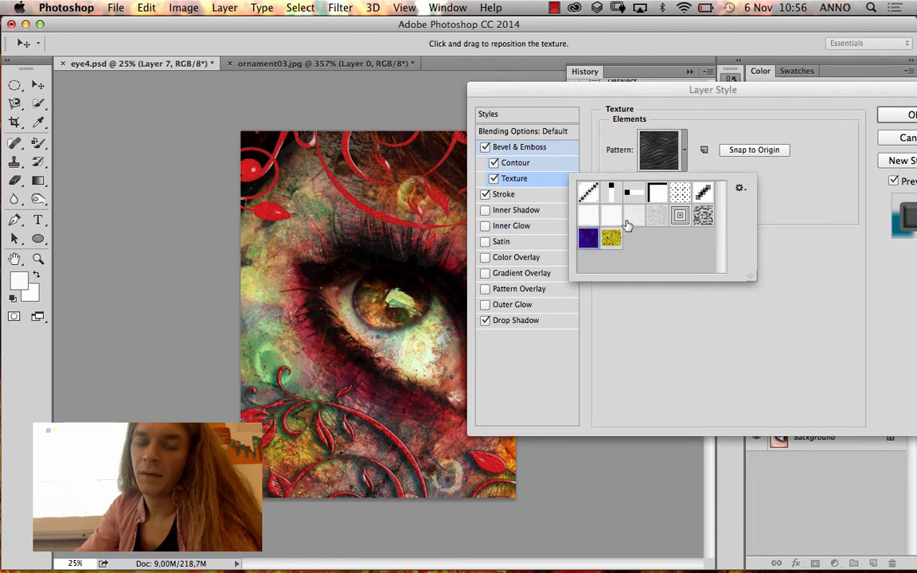
pyautogui.click(679, 215)
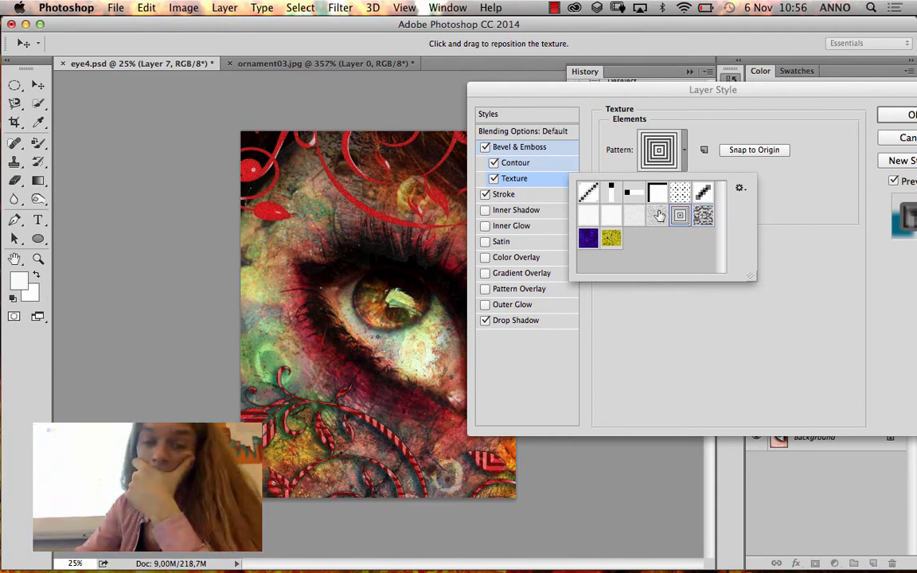
pyautogui.click(703, 215)
pyautogui.click(718, 325)
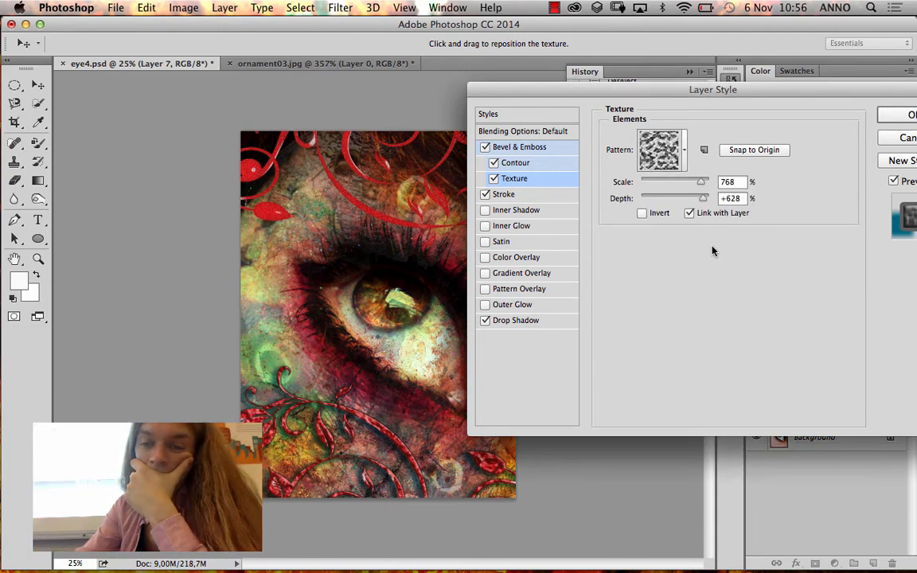
pyautogui.moveTo(706, 184); pyautogui.dragTo(680, 202)
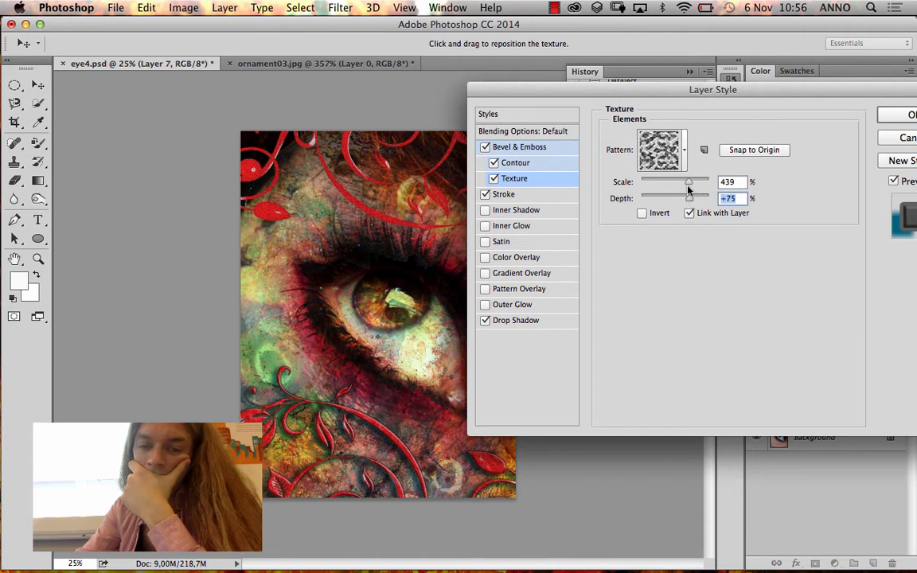
pyautogui.click(909, 139)
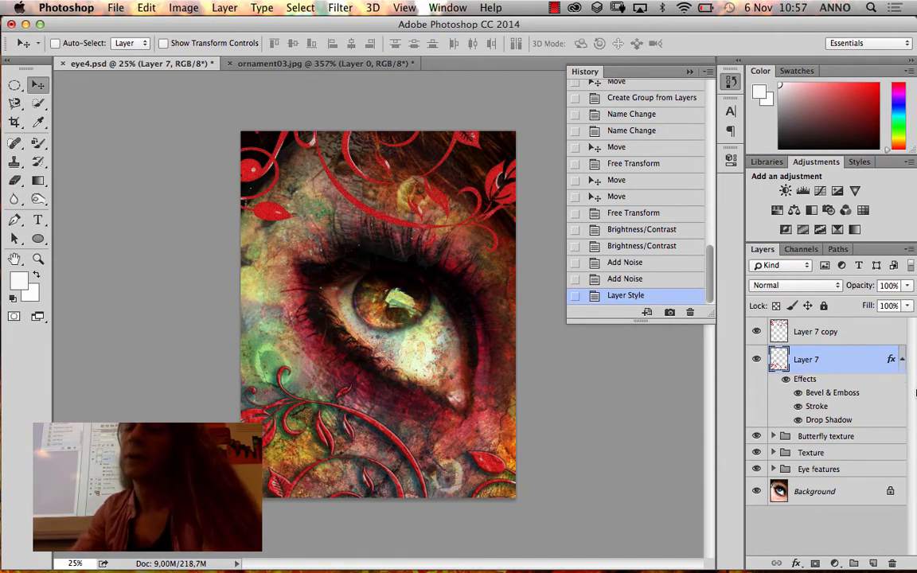
# Try copying Layer 7's layer style and pasting it onto Layer 7 copy, and undo the paste
pyautogui.rightClick(892, 360)
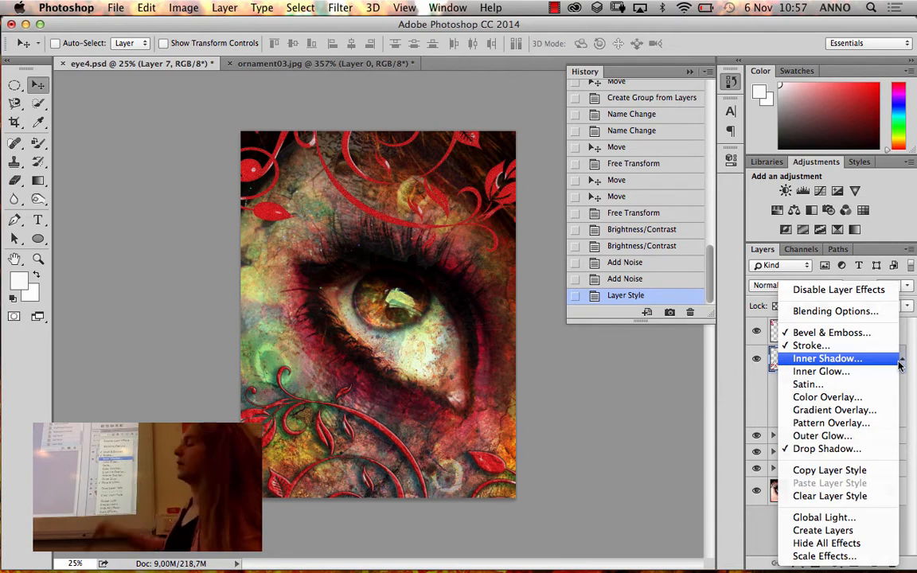
pyautogui.click(889, 475)
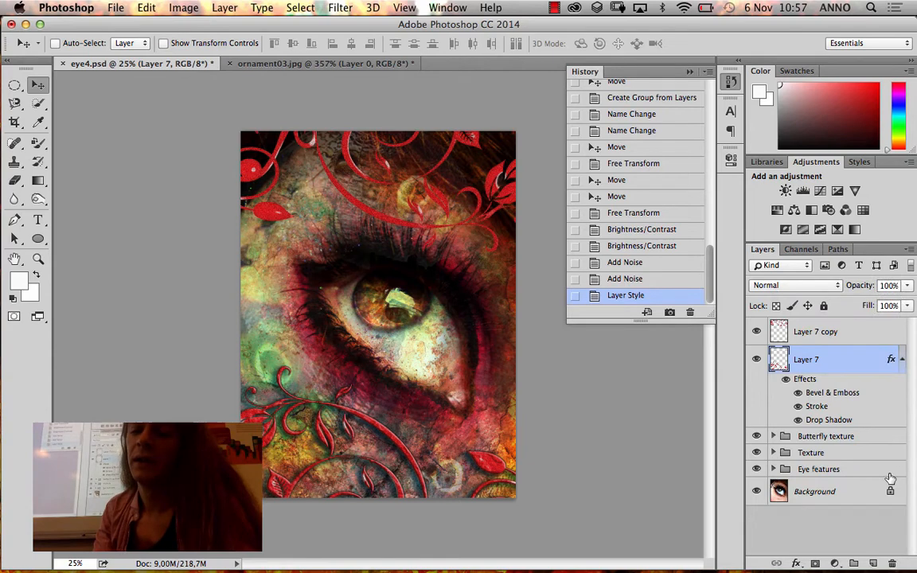
pyautogui.click(856, 332)
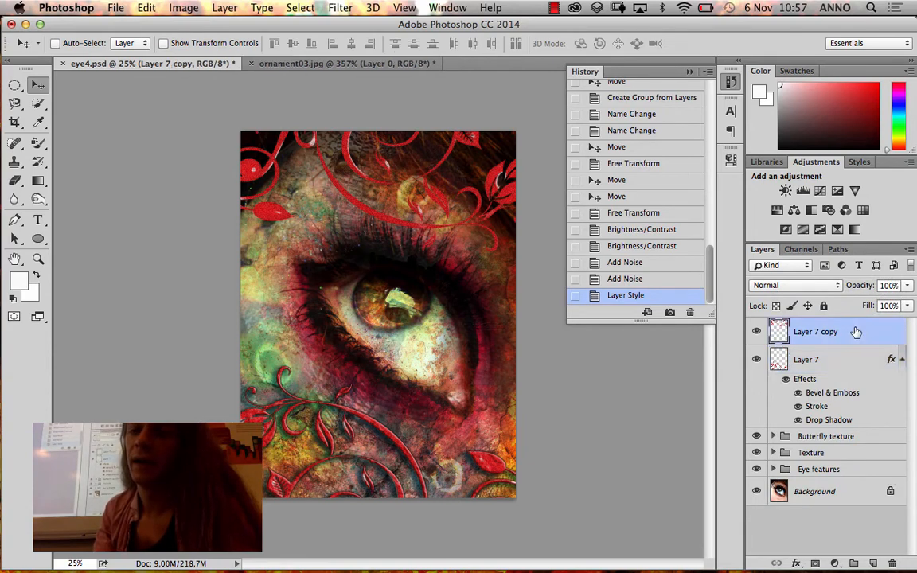
pyautogui.rightClick(902, 336)
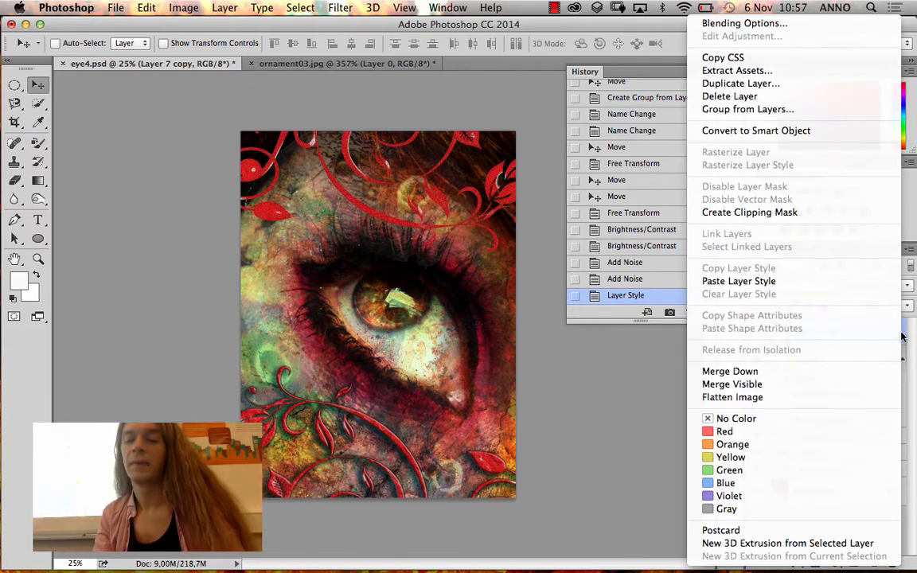
pyautogui.click(806, 289)
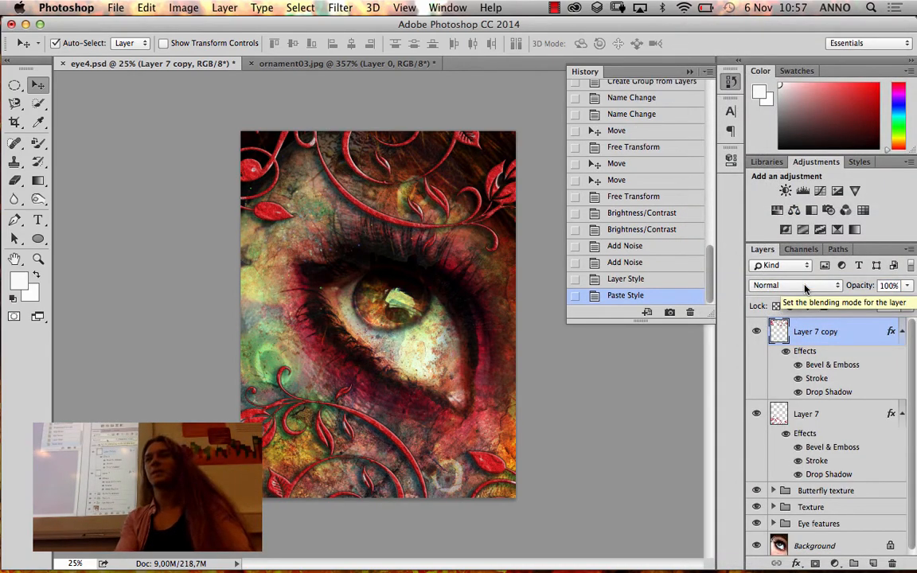
pyautogui.press('super+z')
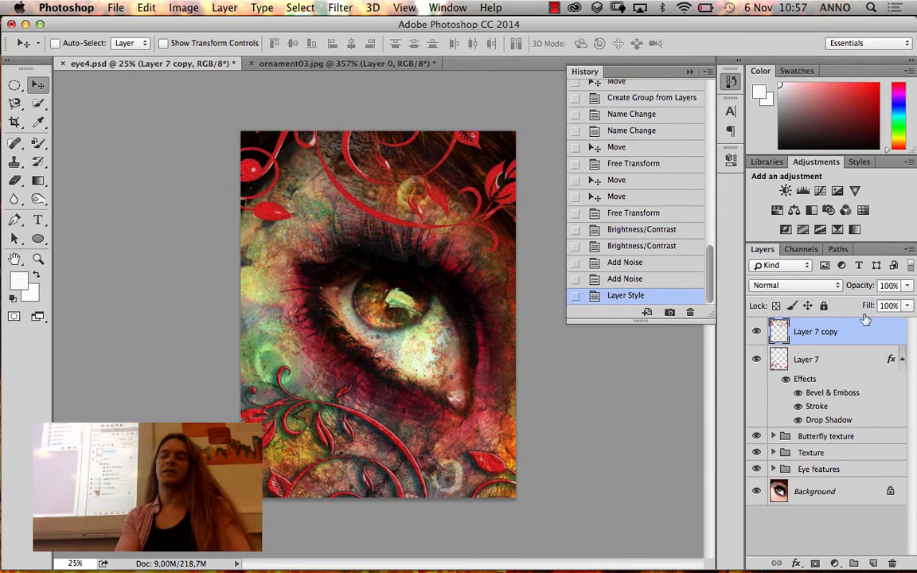
# Duplicate all of Layer 7's effects directly onto Layer 7 copy
pyautogui.moveTo(901, 357)
pyautogui.mouseDown()
pyautogui.moveTo(892, 360)
pyautogui.moveTo(895, 341)
pyautogui.mouseUp()
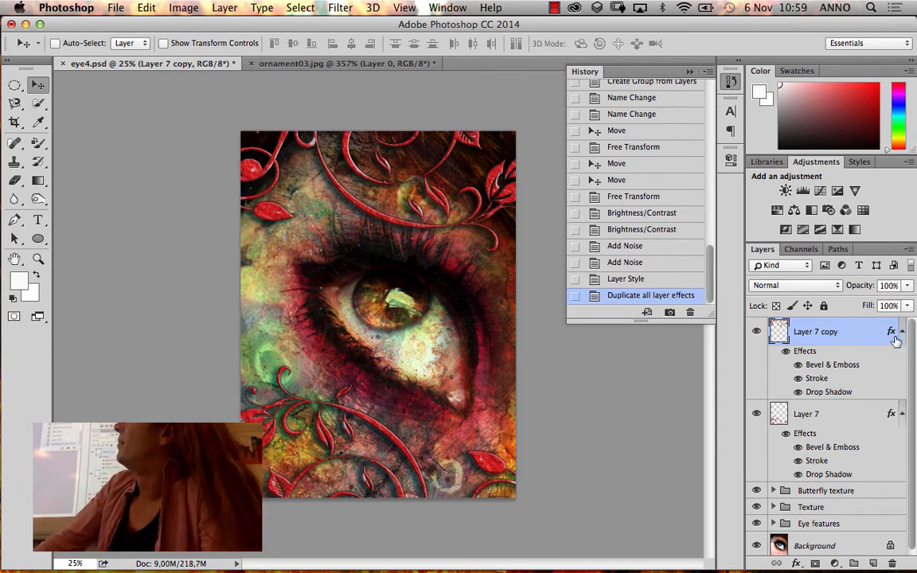
# Try recoloring Layer 7 copy with Hue/Saturation at hue values of -34 and -99, and discard the adjustment
pyautogui.press('super+u')
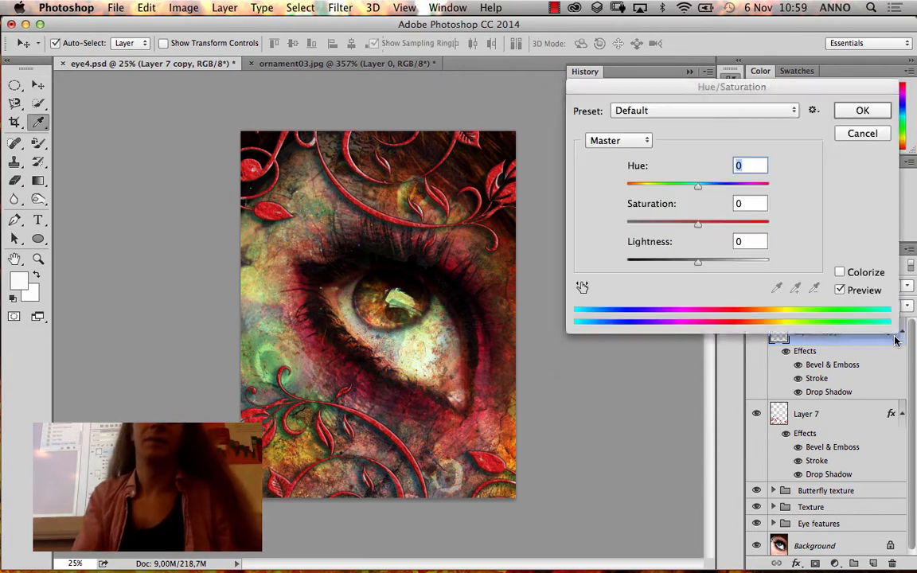
pyautogui.click(732, 188)
pyautogui.moveTo(731, 188); pyautogui.dragTo(674, 189)
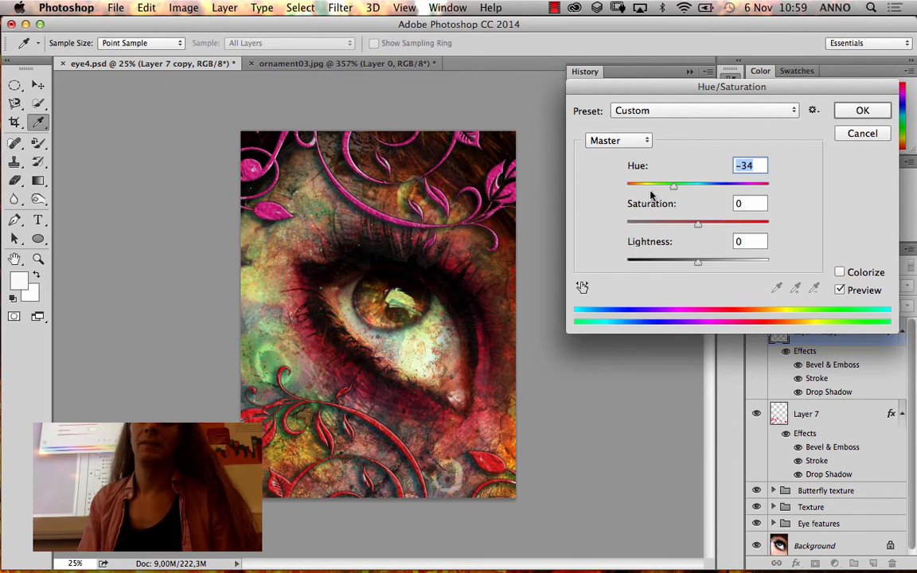
pyautogui.click(651, 188)
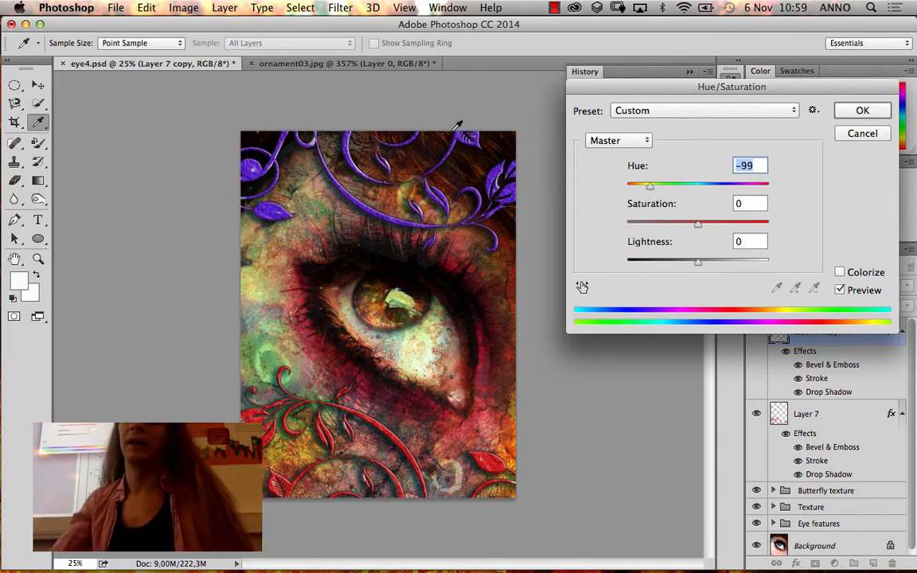
pyautogui.click(863, 133)
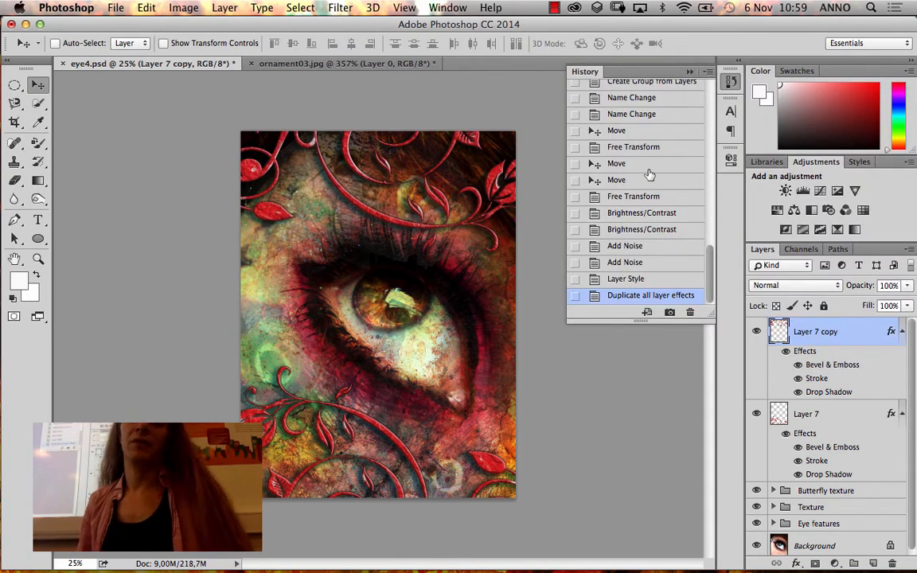
# Recolor Layer 7 copy to gold with a Hue/Saturation adjustment, setting the hue to +42
pyautogui.click(191, 8)
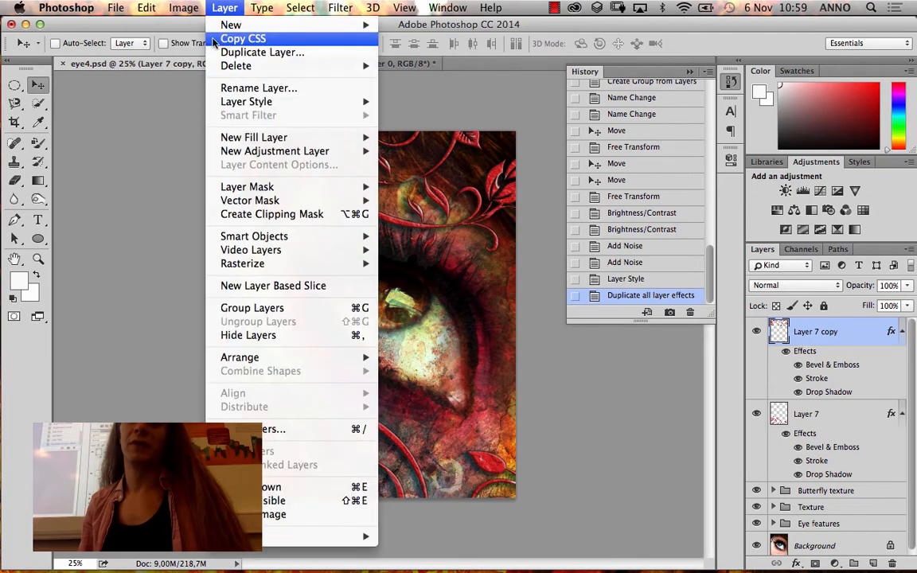
pyautogui.moveTo(305, 51)
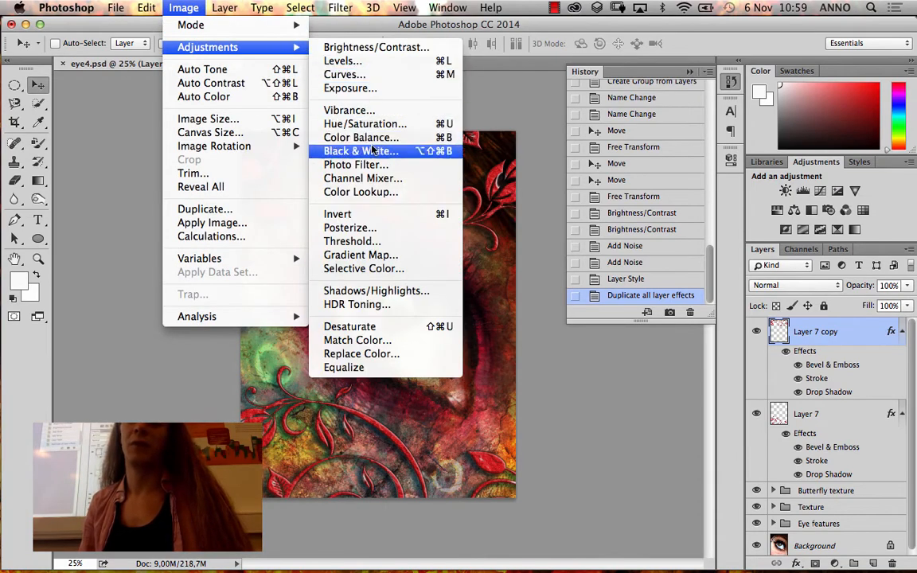
pyautogui.click(364, 123)
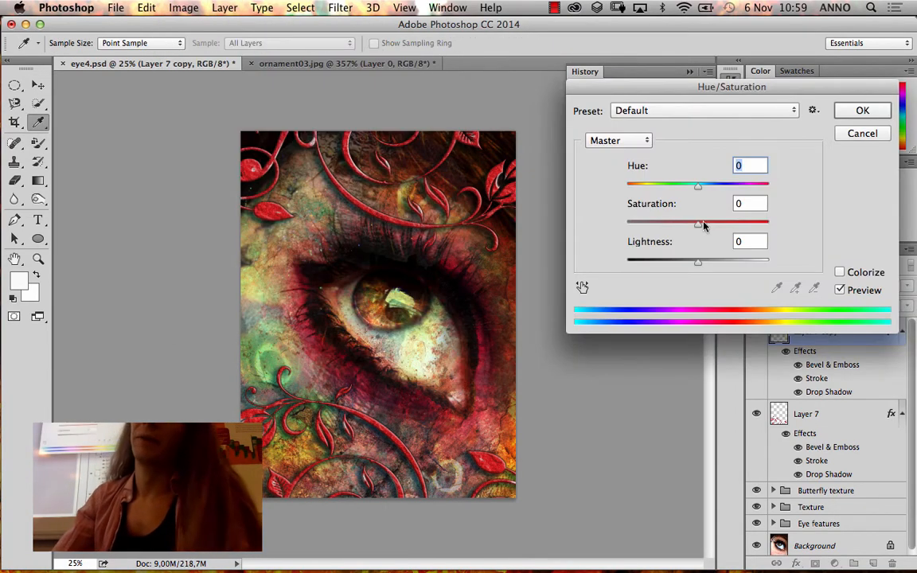
pyautogui.moveTo(698, 188); pyautogui.dragTo(716, 188)
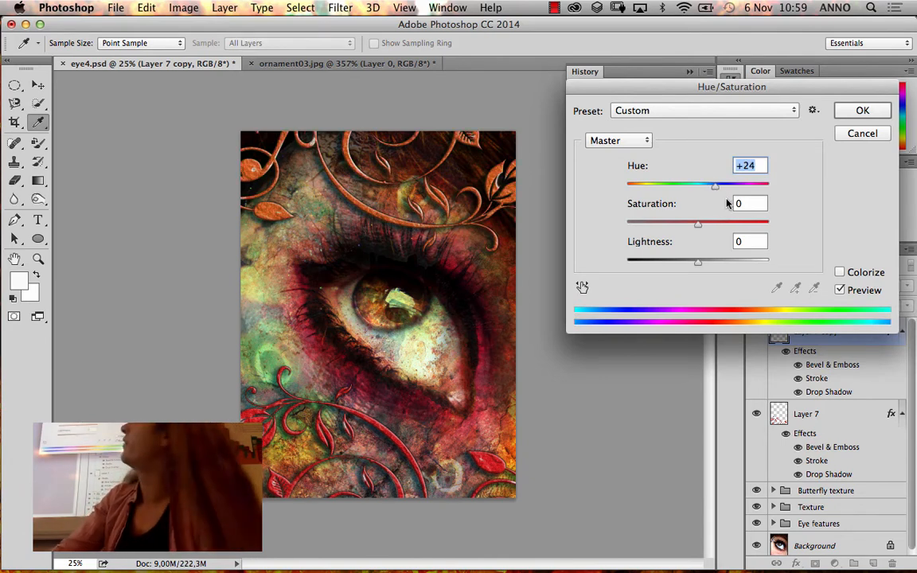
pyautogui.moveTo(715, 188); pyautogui.dragTo(726, 191)
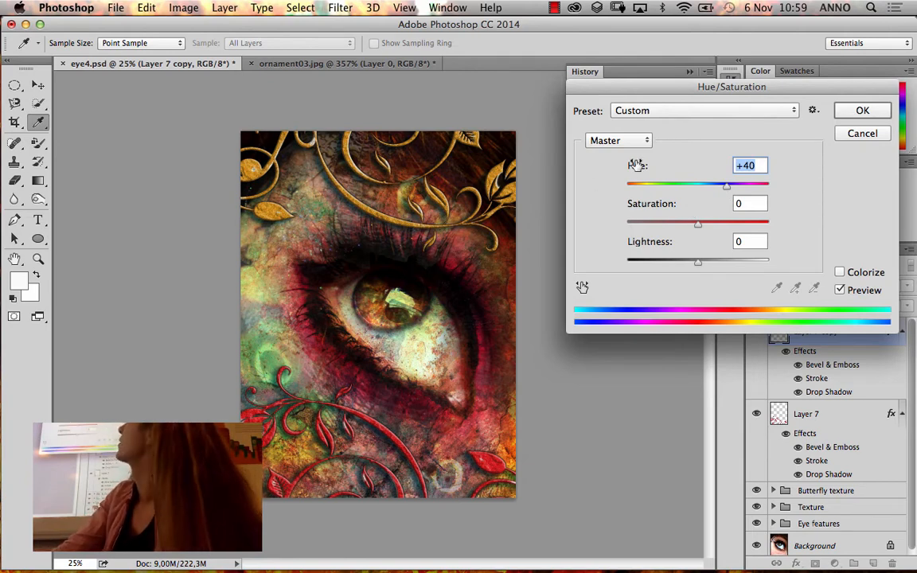
pyautogui.moveTo(736, 188); pyautogui.dragTo(727, 188)
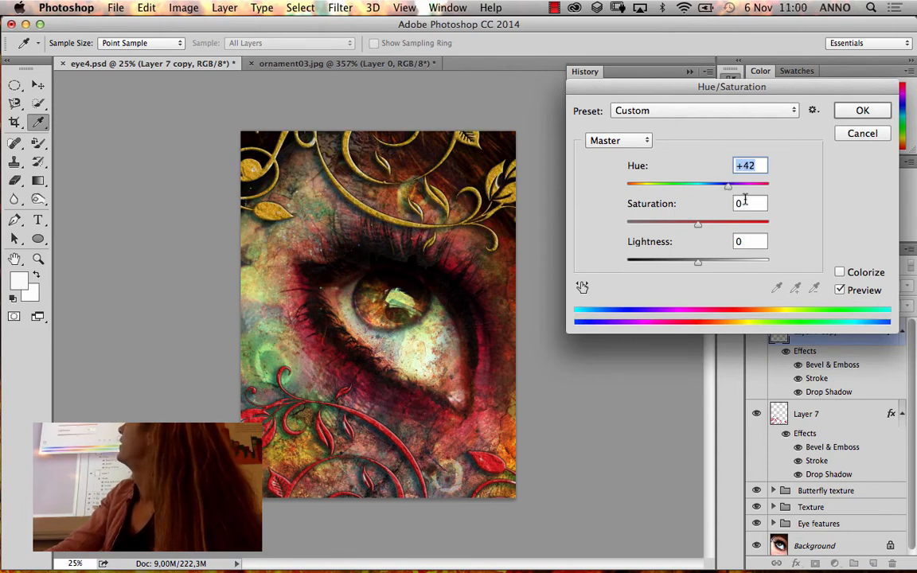
pyautogui.click(860, 112)
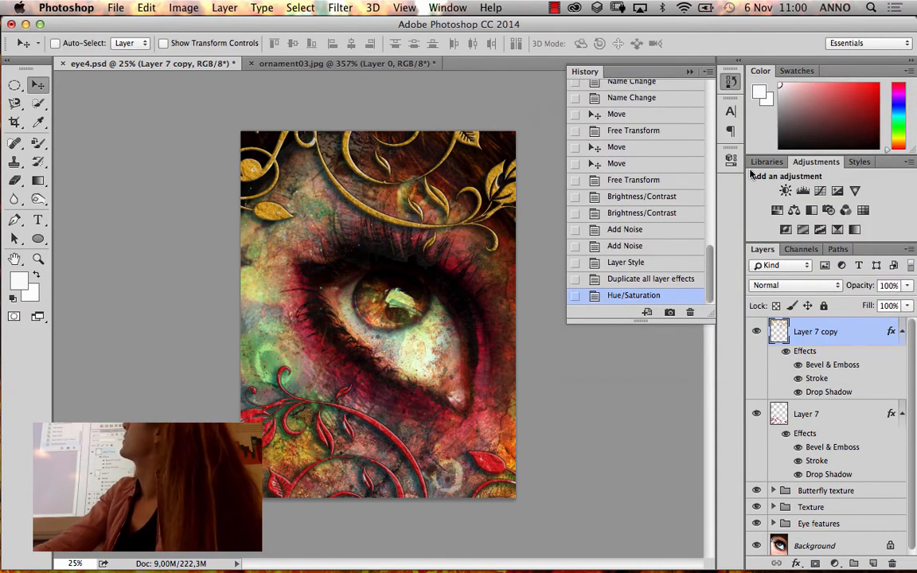
# Apply a Hue/Saturation adjustment to Layer 7 with the hue at +43 to turn the lower ornament gold
pyautogui.click(799, 415)
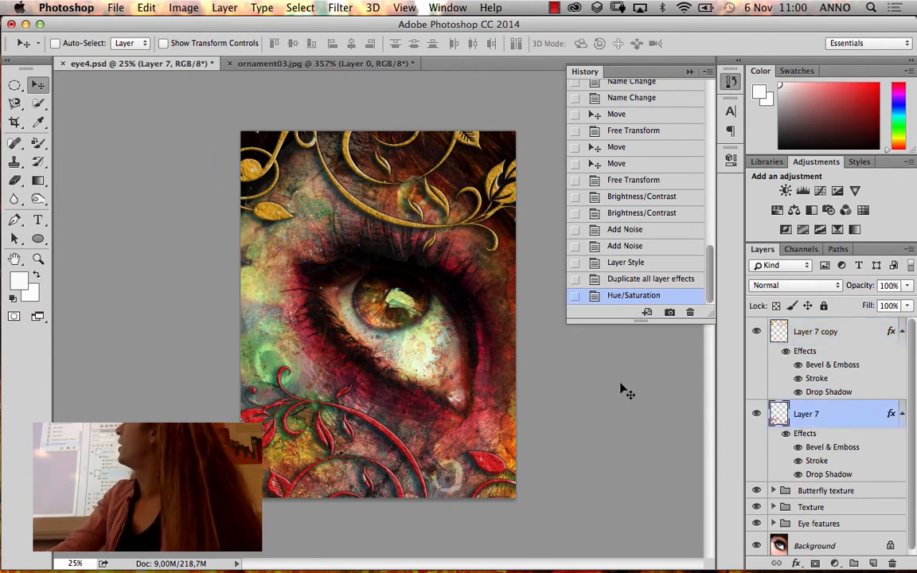
pyautogui.press('super+u')
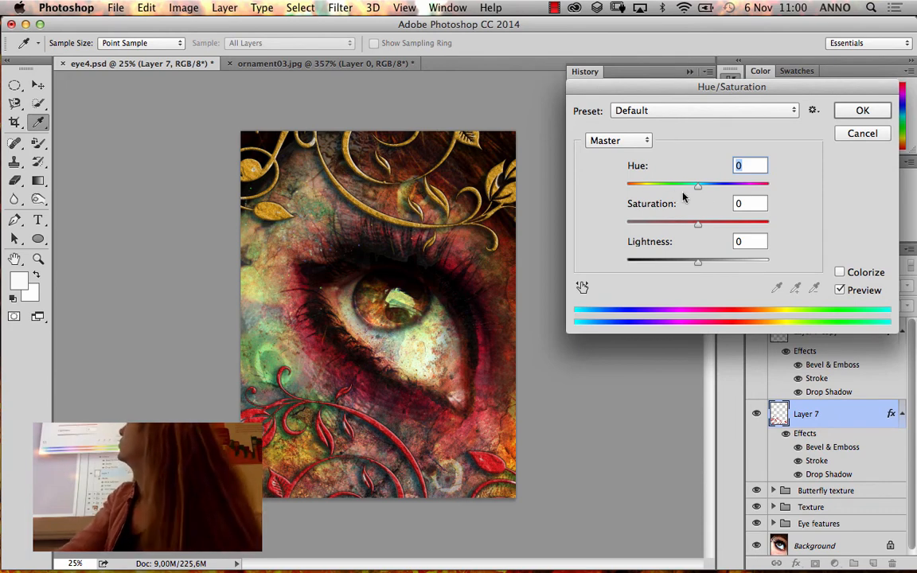
pyautogui.moveTo(697, 186); pyautogui.dragTo(726, 191)
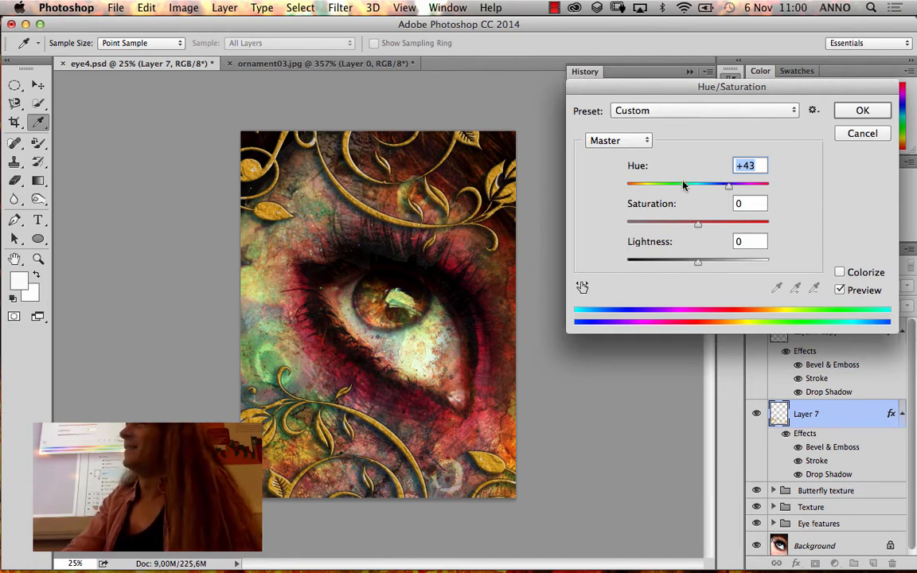
pyautogui.click(862, 111)
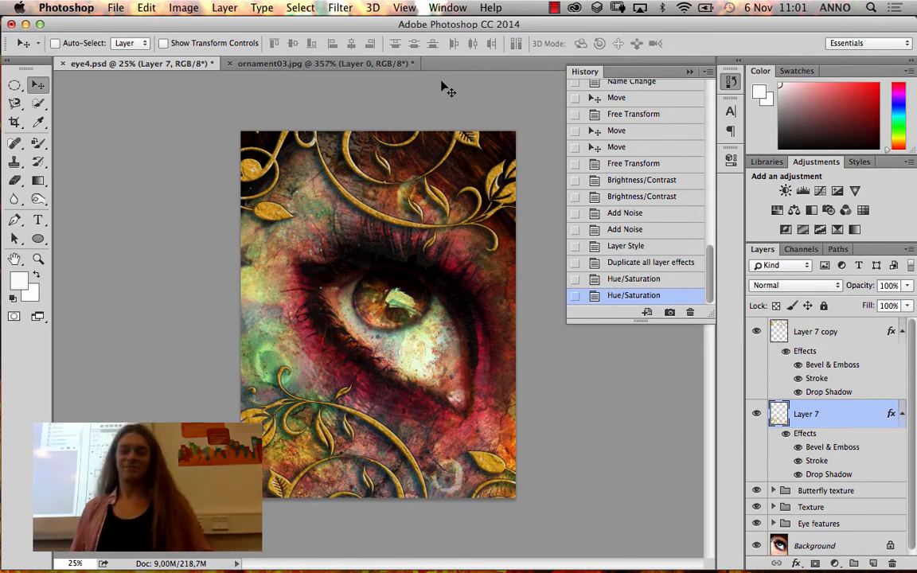
# Refine Layer 7's gold with another Hue/Saturation adjustment at hue -6 and saturation +25
pyautogui.press('super+u')
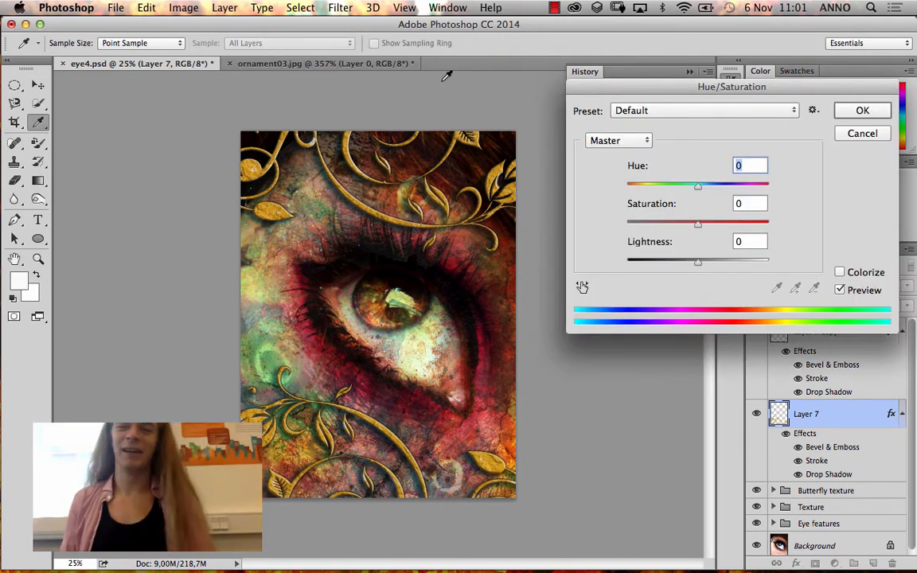
pyautogui.moveTo(697, 186); pyautogui.dragTo(715, 228)
pyautogui.moveTo(683, 185)
pyautogui.mouseDown()
pyautogui.moveTo(705, 194)
pyautogui.moveTo(695, 190)
pyautogui.mouseUp()
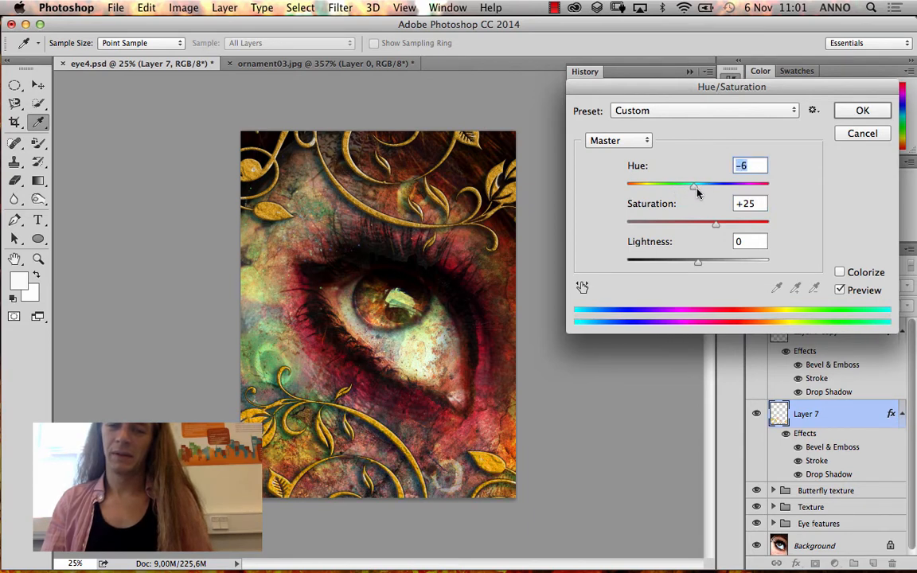
pyautogui.click(863, 111)
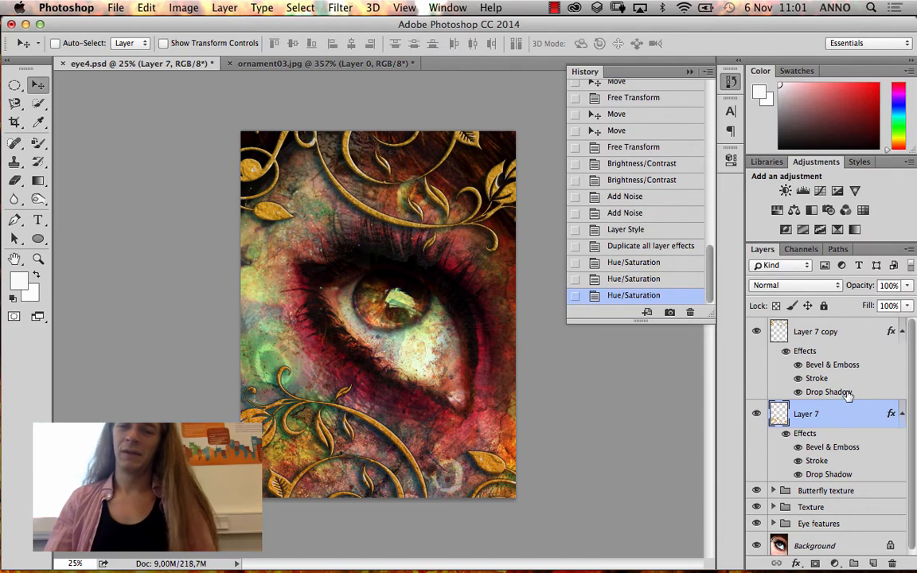
# Shift Layer 7 copy's hue by -6 with another Hue/Saturation adjustment
pyautogui.click(832, 334)
pyautogui.press('super+u')
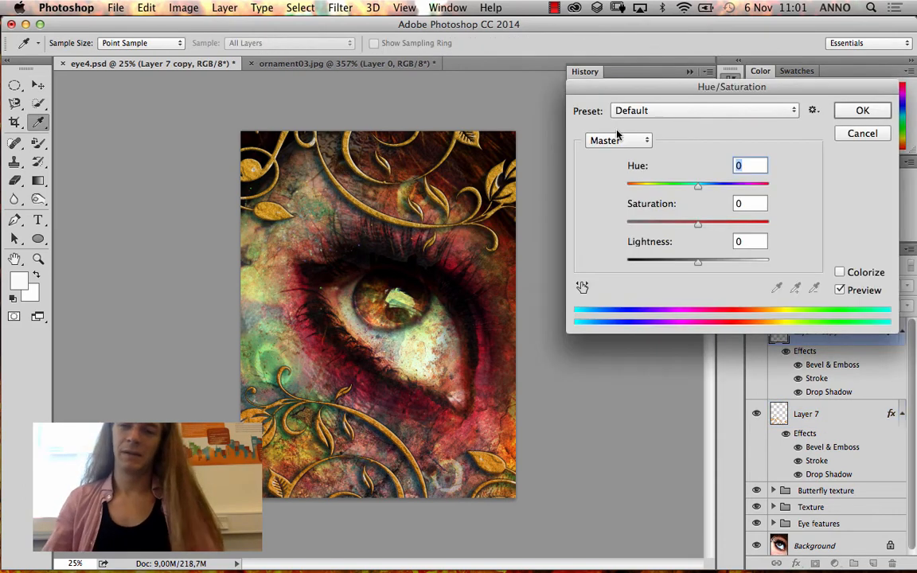
pyautogui.moveTo(699, 184); pyautogui.dragTo(694, 191)
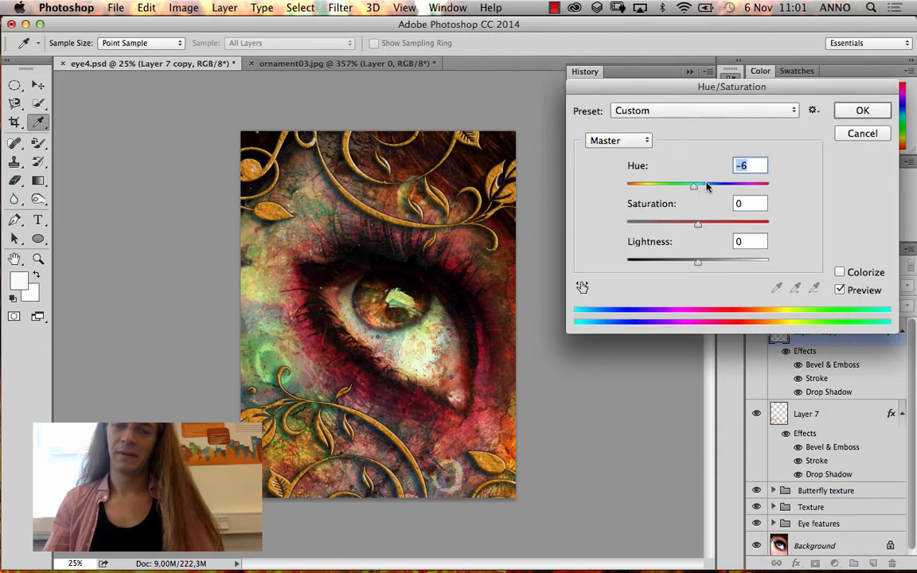
pyautogui.click(863, 111)
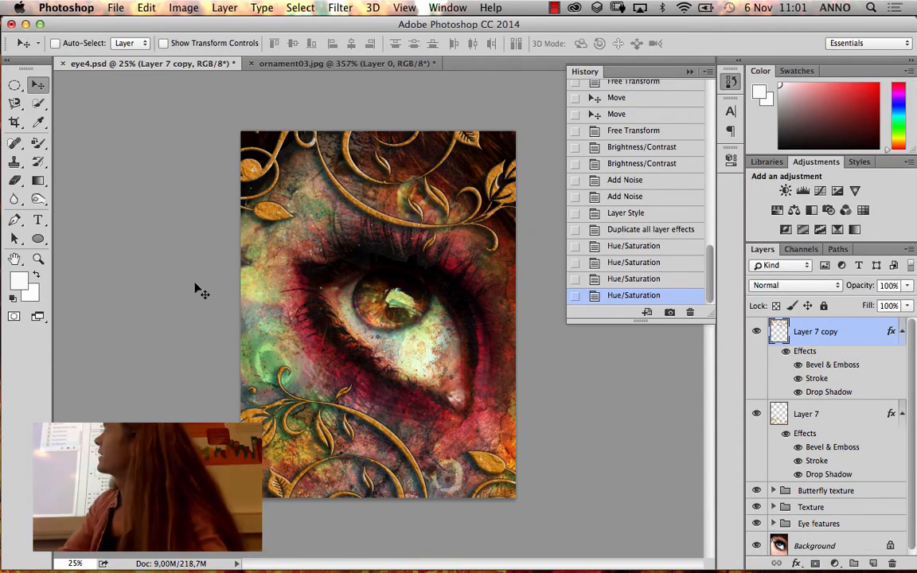
# Close the ornament03.jpg document without saving its changes and return to eye4.psd
pyautogui.click(302, 63)
pyautogui.click(252, 63)
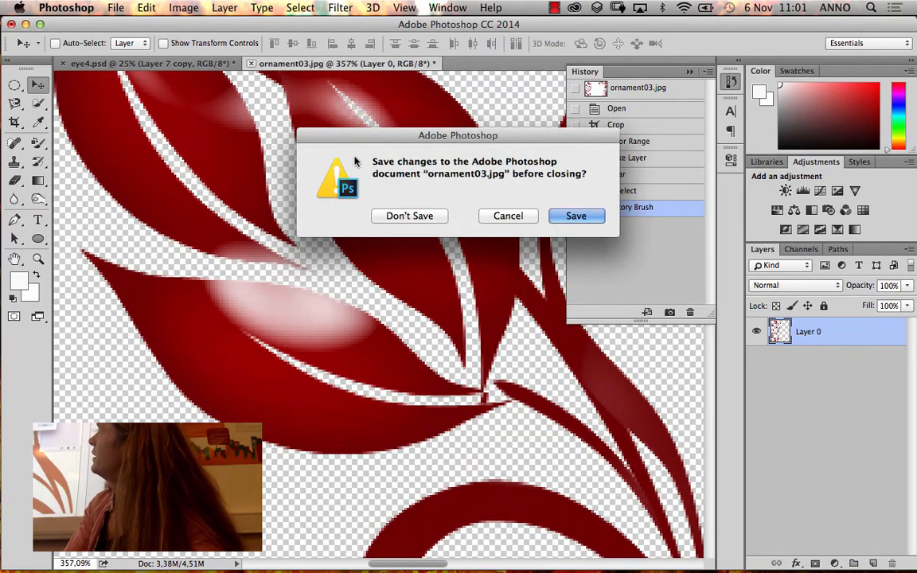
pyautogui.click(394, 213)
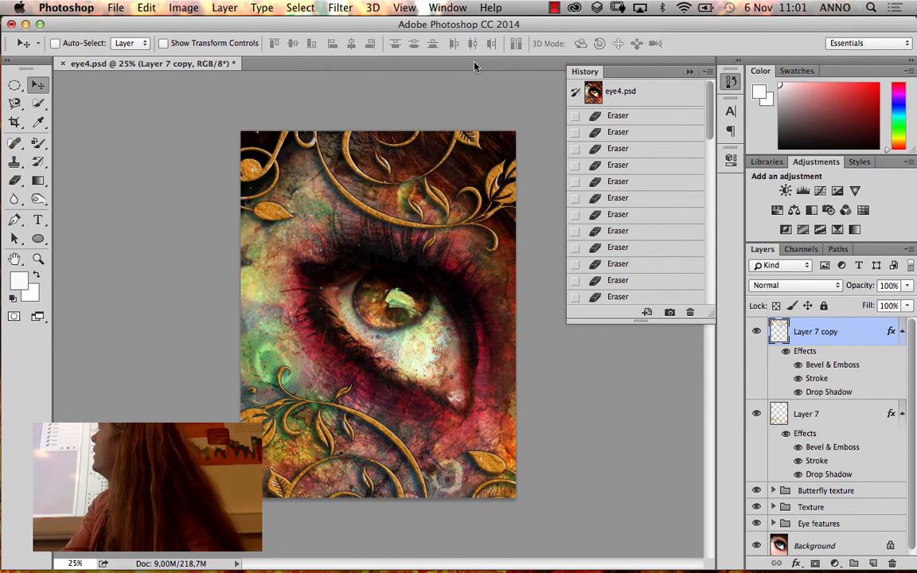
pyautogui.click(605, 92)
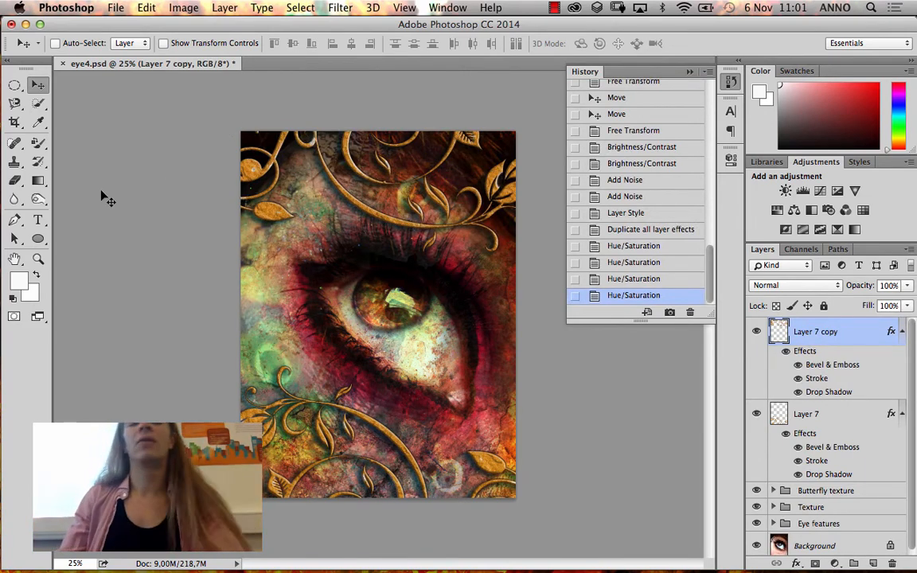
# Group Layer 7 copy and Layer 7 together and name the group Ornaments
pyautogui.keyDown('shift'); pyautogui.click(806, 415); pyautogui.keyUp('shift')
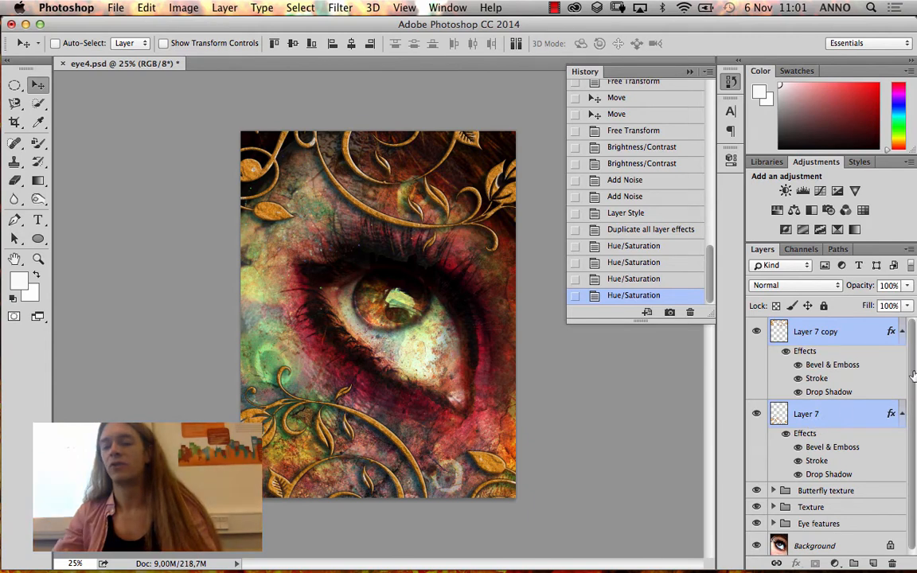
pyautogui.moveTo(850, 562); pyautogui.dragTo(853, 563)
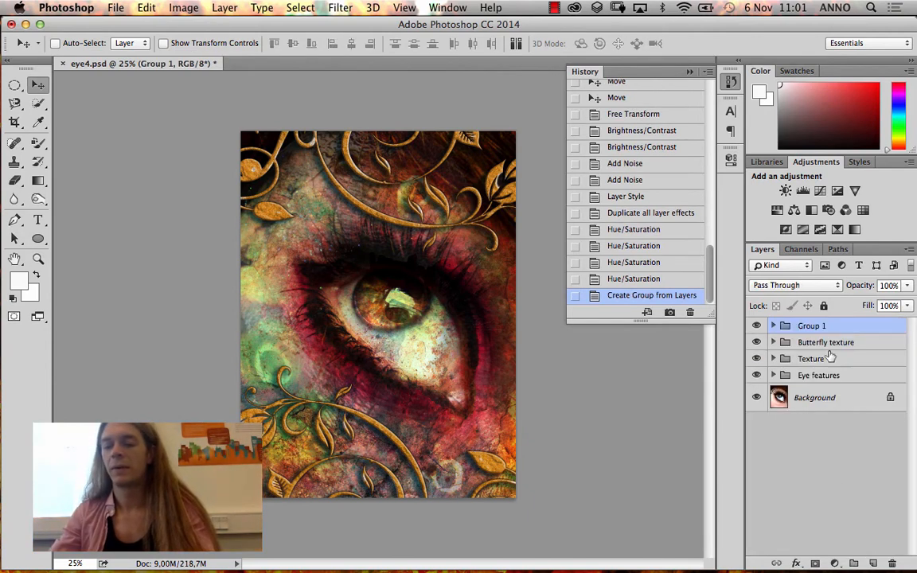
pyautogui.doubleClick(812, 325)
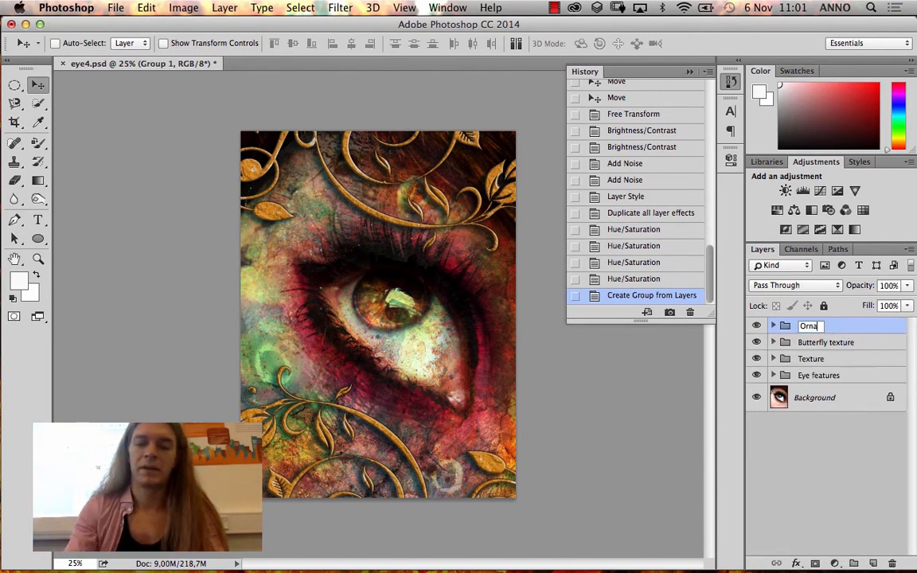
pyautogui.write('Ornaments')
pyautogui.press('Return')
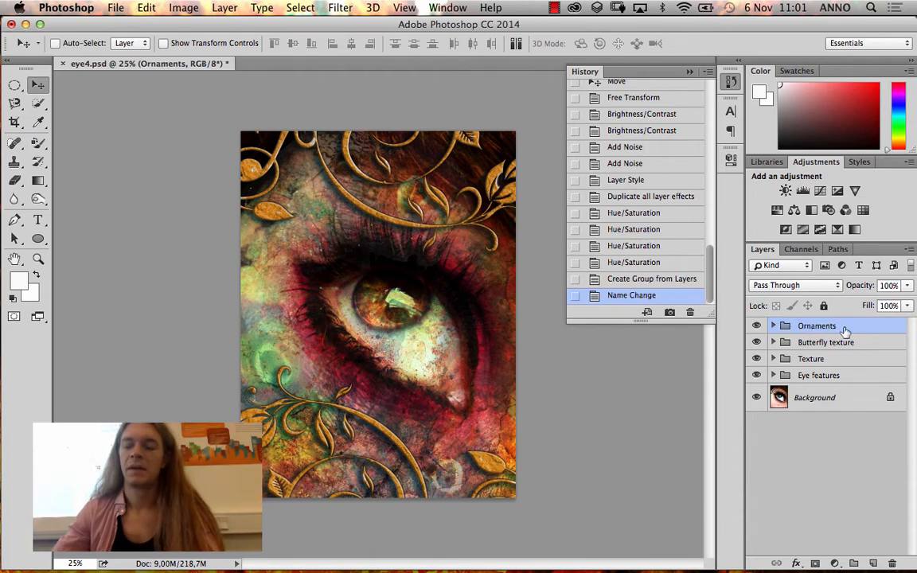
# Discard an unneeded empty group and add four new blank layers above the Ornaments group
pyautogui.click(853, 563)
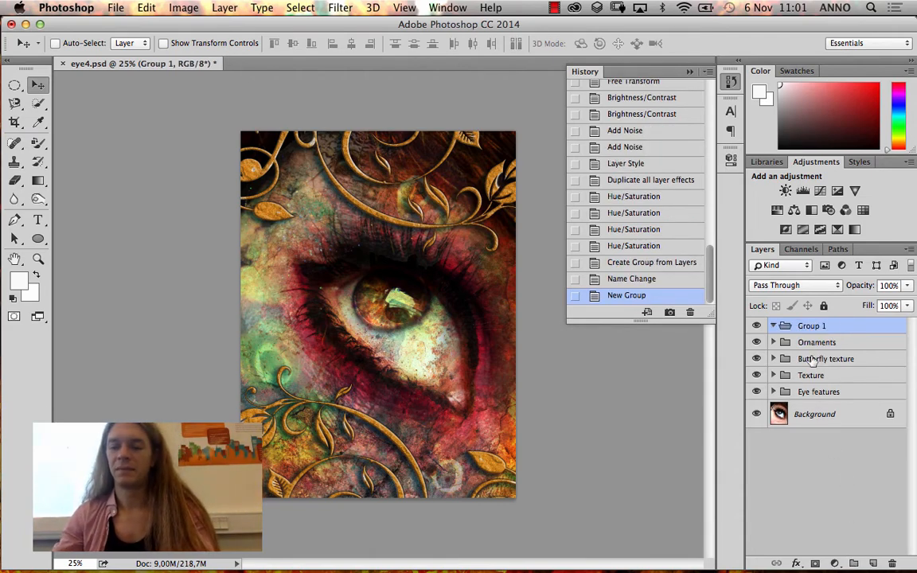
pyautogui.press('super+z')
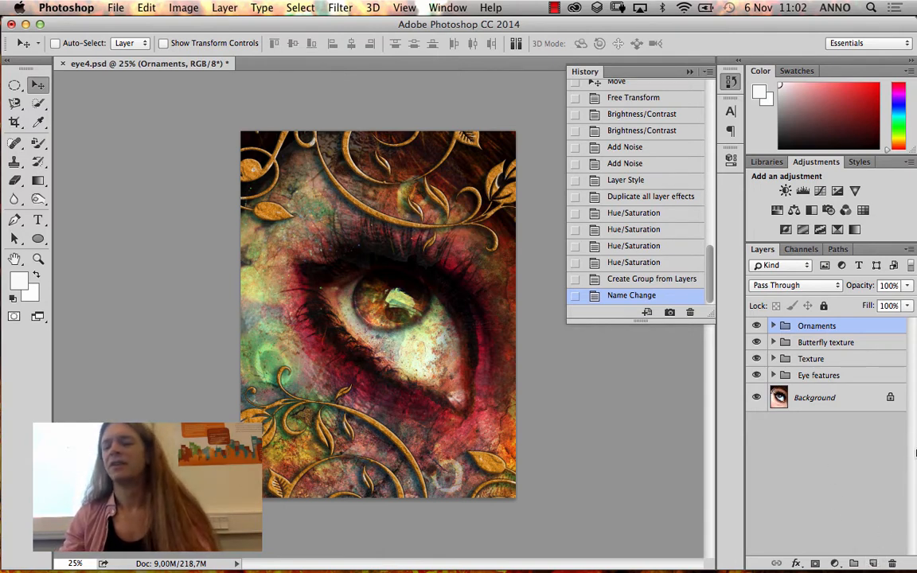
pyautogui.click(871, 562)
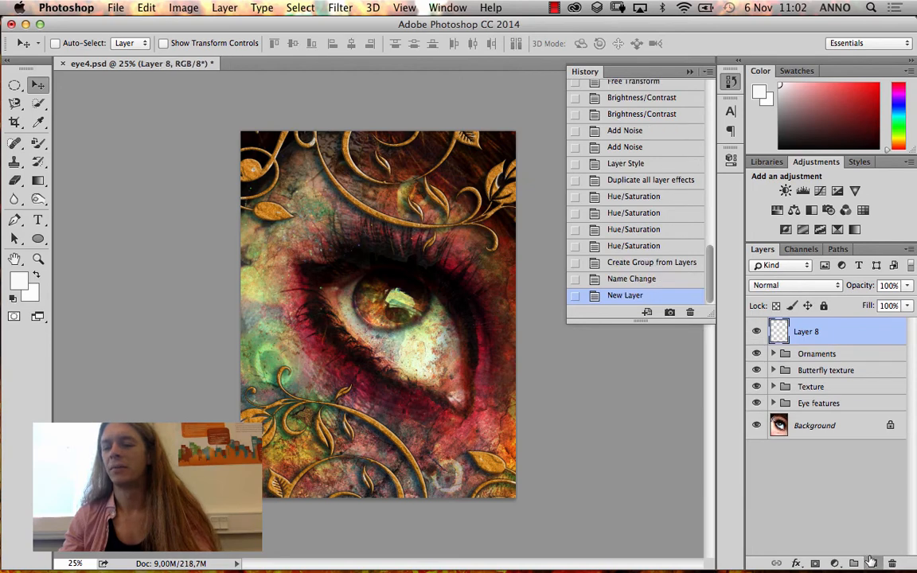
pyautogui.click(871, 562)
pyautogui.click(871, 562)
pyautogui.click(871, 562)
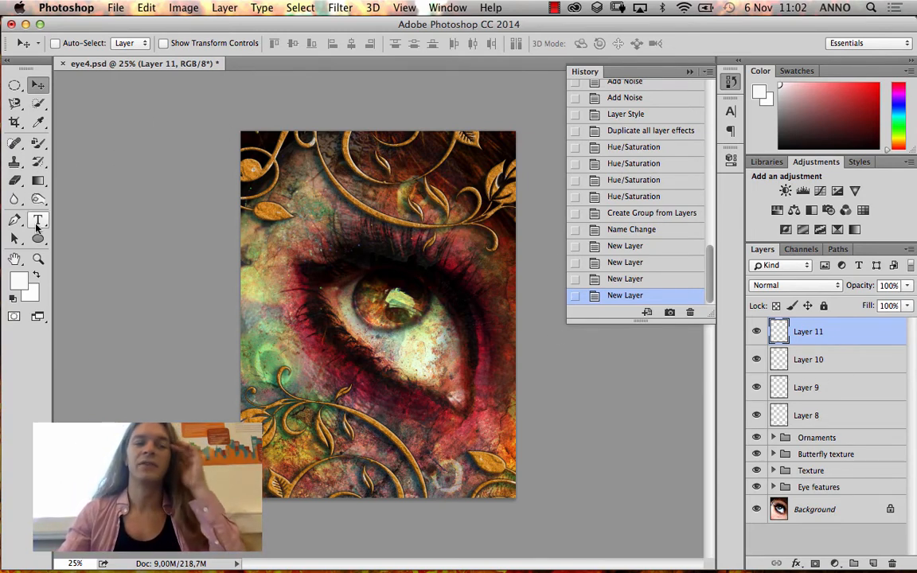
# Select a rectangular strip across the full width of the image's upper part, roughly a fifth of its height
pyautogui.click(24, 85)
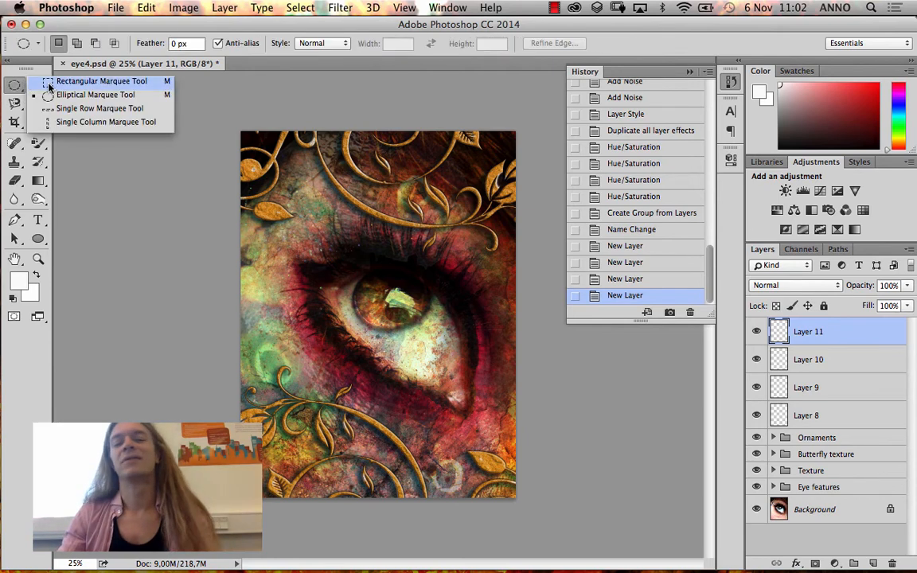
pyautogui.click(91, 81)
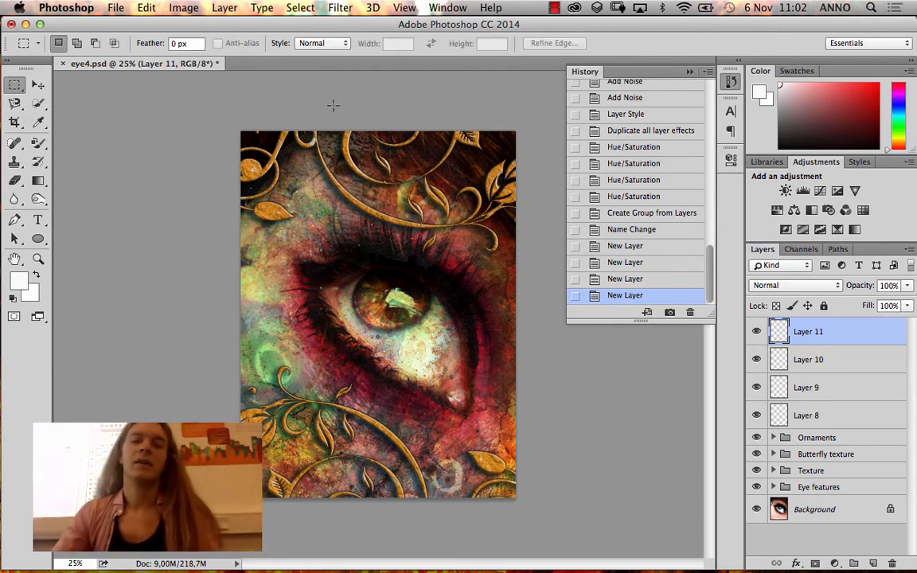
pyautogui.moveTo(235, 121); pyautogui.dragTo(546, 205)
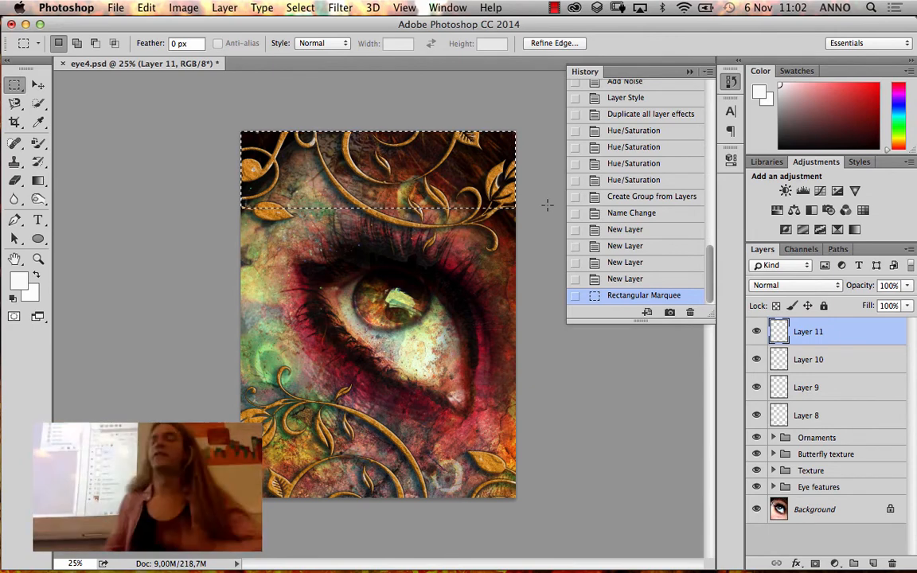
# Set the foreground color to mid-gray 7d7d7d and fill the selected strip on Layer 11 with it
pyautogui.click(20, 281)
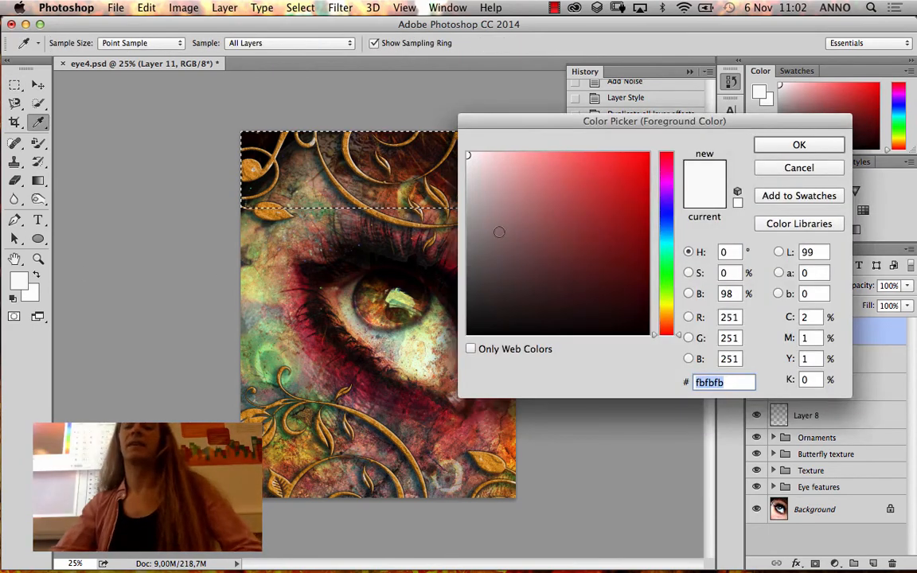
pyautogui.moveTo(498, 232); pyautogui.dragTo(465, 246)
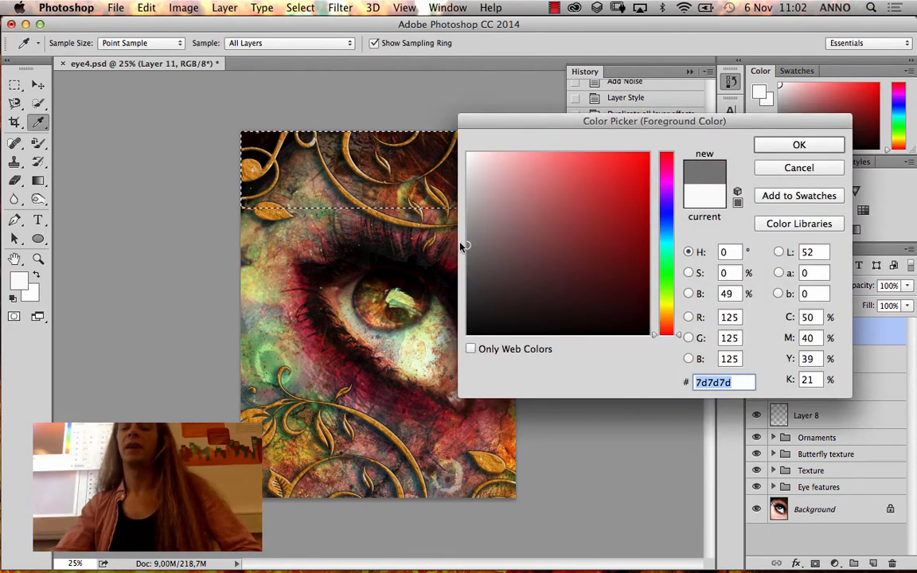
pyautogui.click(771, 150)
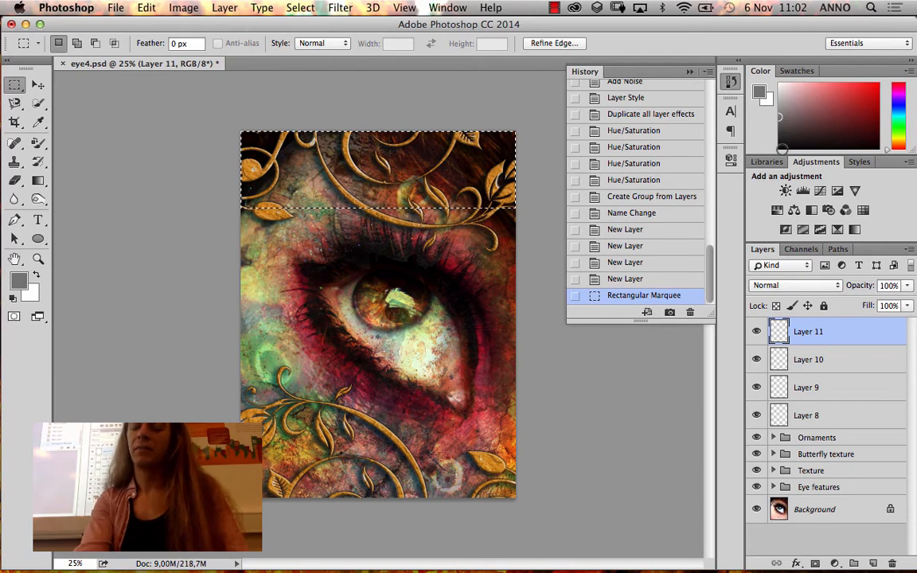
pyautogui.hotkey('alt', 'BackSpace')
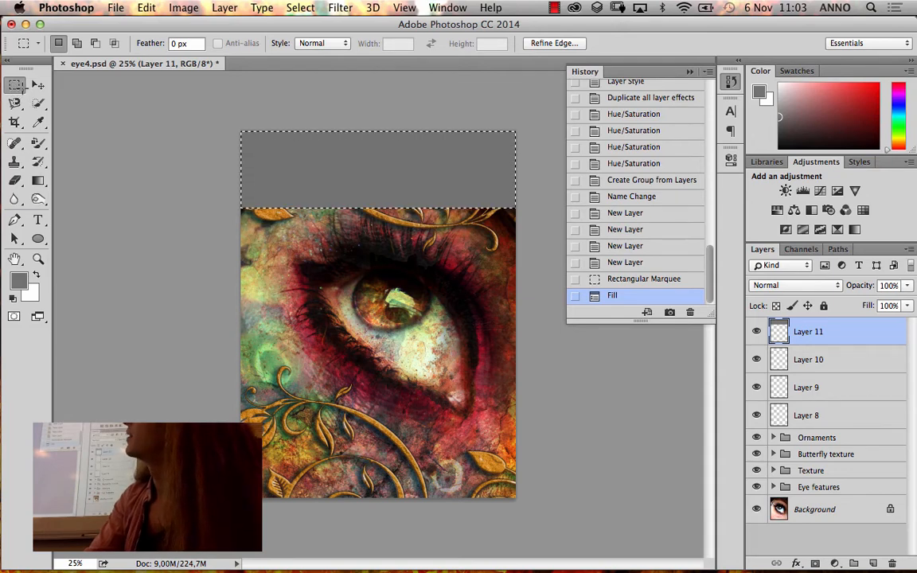
# Move the selection to the image's bottom edge, fill it with the same gray on Layer 10, and make Layer 9 active
pyautogui.moveTo(337, 172); pyautogui.dragTo(334, 461)
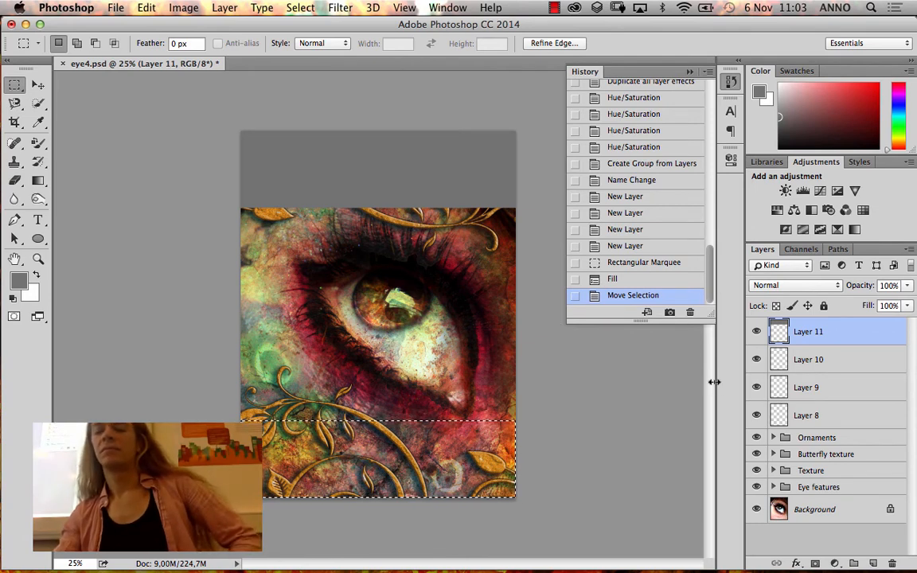
pyautogui.click(816, 360)
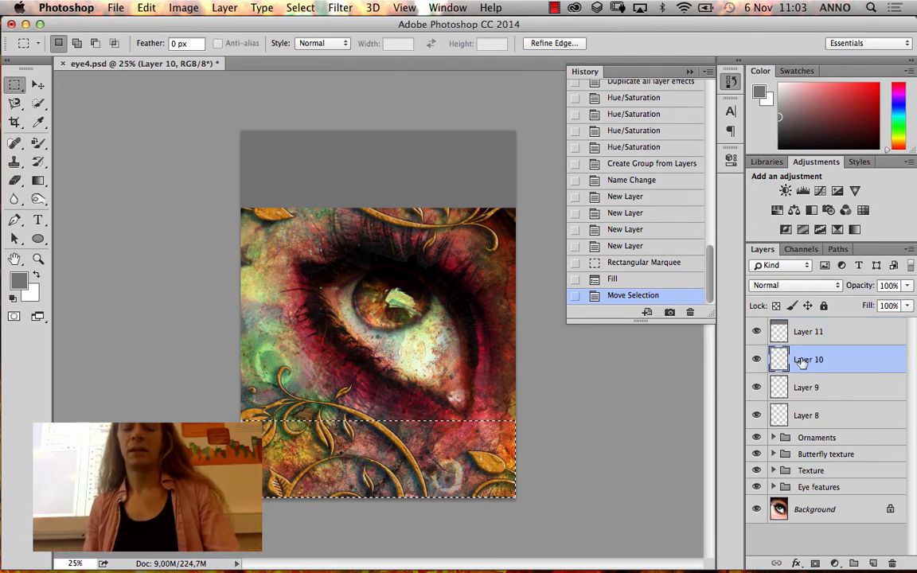
pyautogui.hotkey('alt', 'BackSpace')
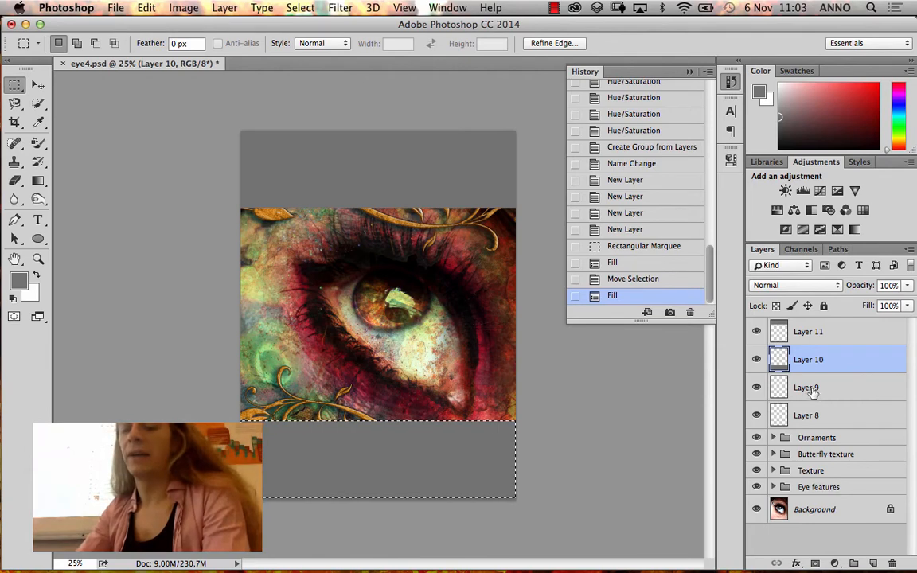
pyautogui.click(810, 388)
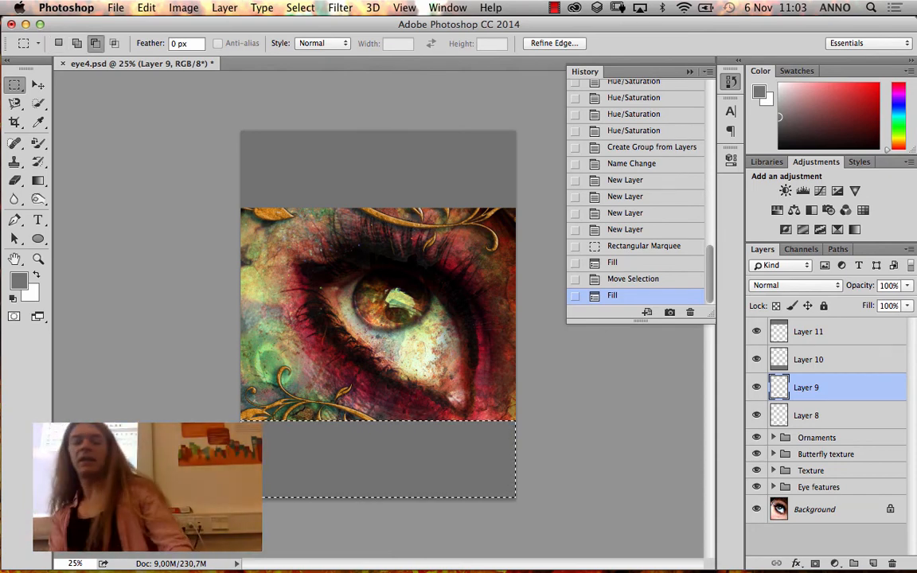
pyautogui.moveTo(230, 381); pyautogui.dragTo(352, 444)
pyautogui.moveTo(468, 437); pyautogui.dragTo(540, 428)
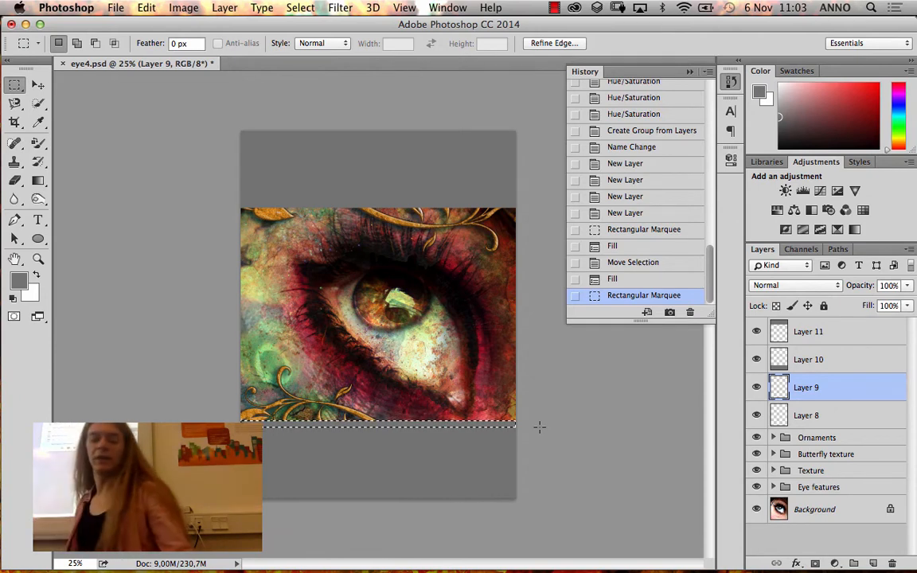
pyautogui.press('super+z')
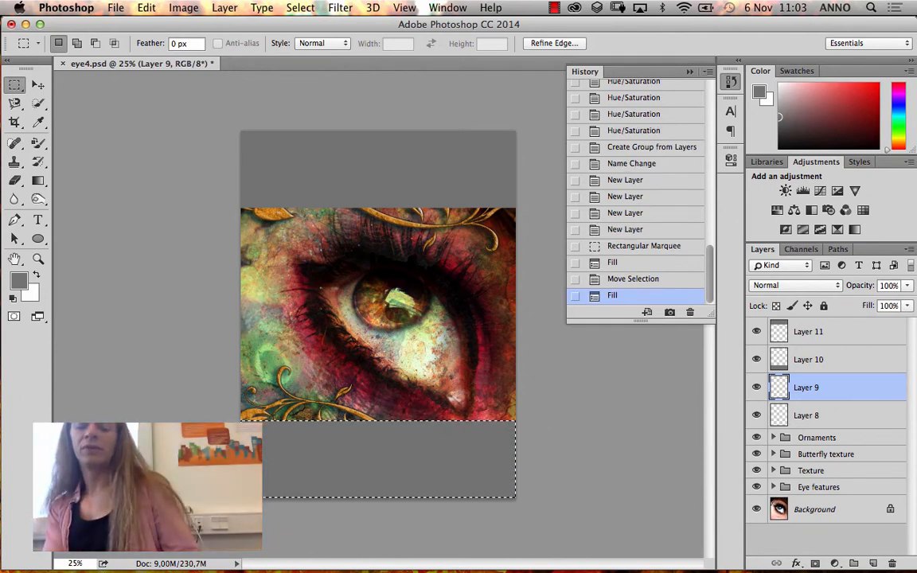
# Subtract the lower part of the rectangular selection, keeping only a thin full-width strip along the bottom band's upper edge
pyautogui.press('alt')
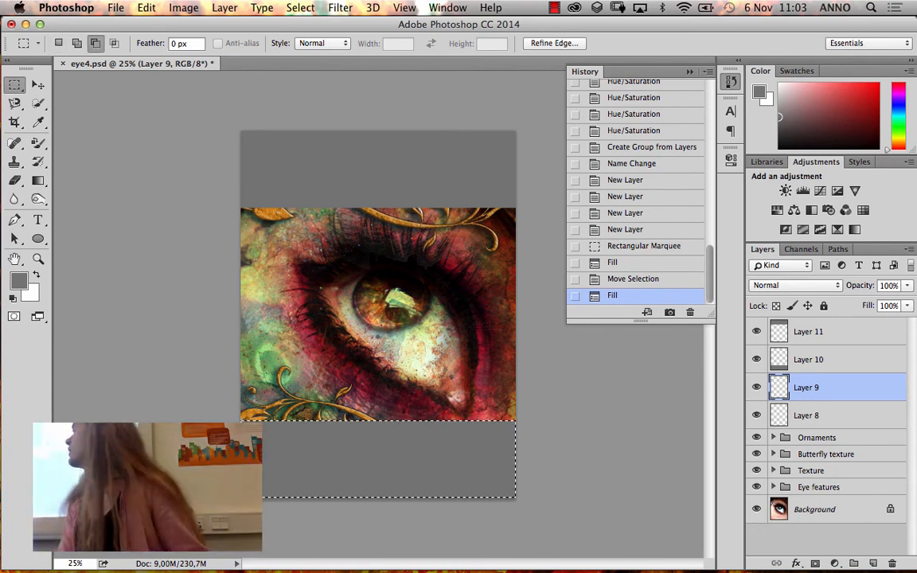
pyautogui.press('alt')
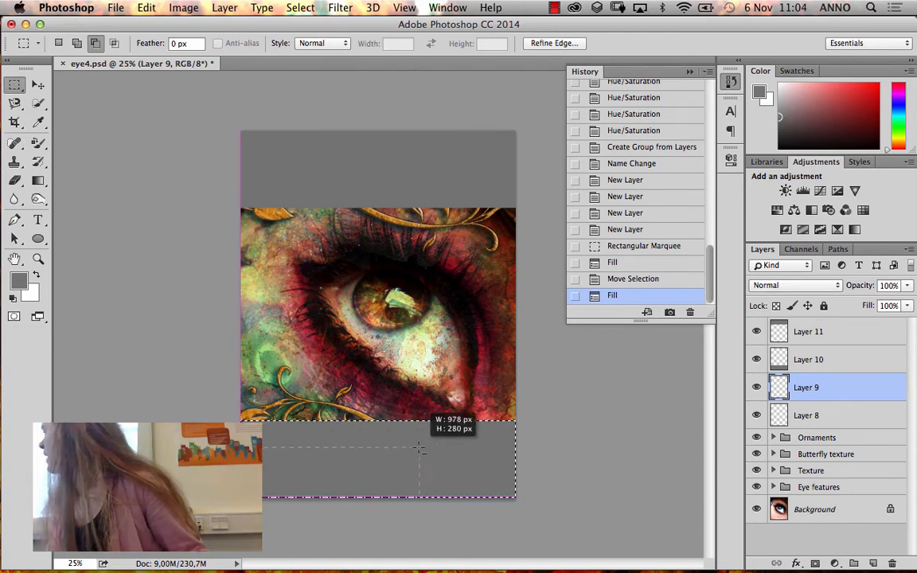
pyautogui.moveTo(420, 448); pyautogui.dragTo(531, 428)
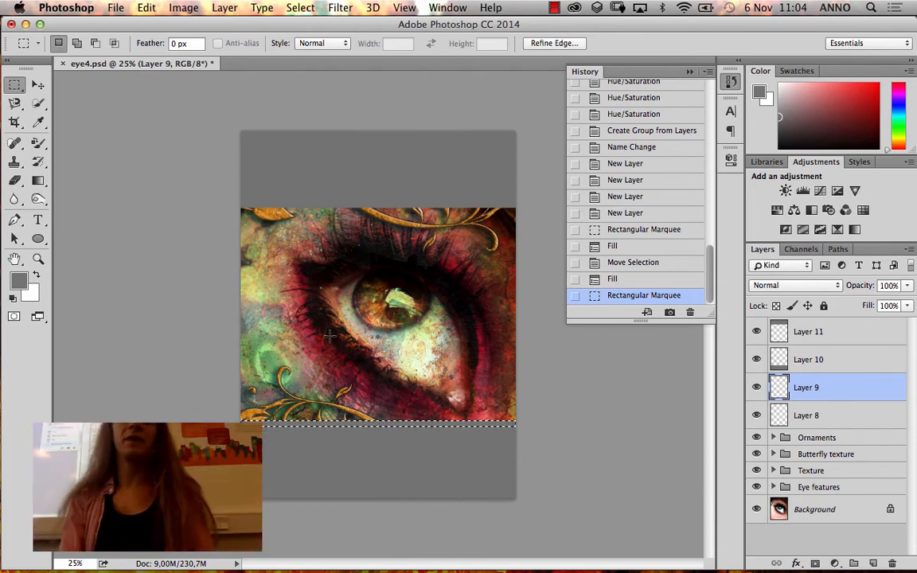
# Fill the thin strip on Layer 9 with light gray bfbfbf and move that layer above Layer 11
pyautogui.click(18, 280)
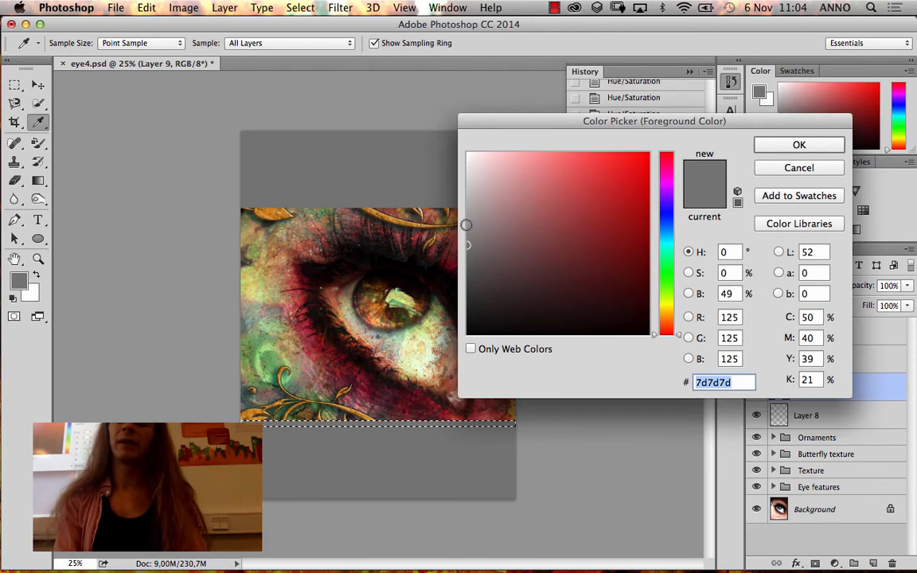
pyautogui.moveTo(459, 235); pyautogui.dragTo(469, 194)
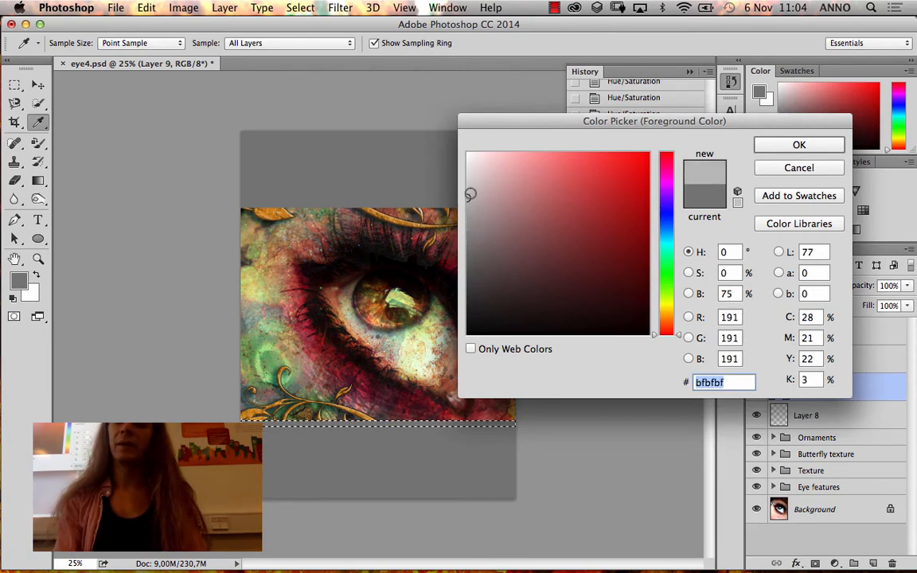
pyautogui.click(760, 145)
pyautogui.hotkey('alt', 'BackSpace')
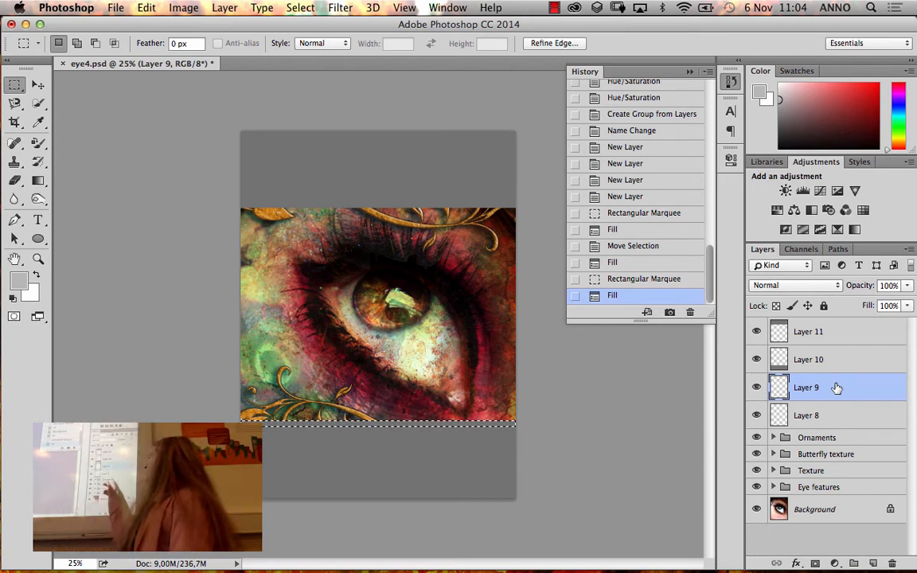
pyautogui.moveTo(836, 388); pyautogui.dragTo(828, 332)
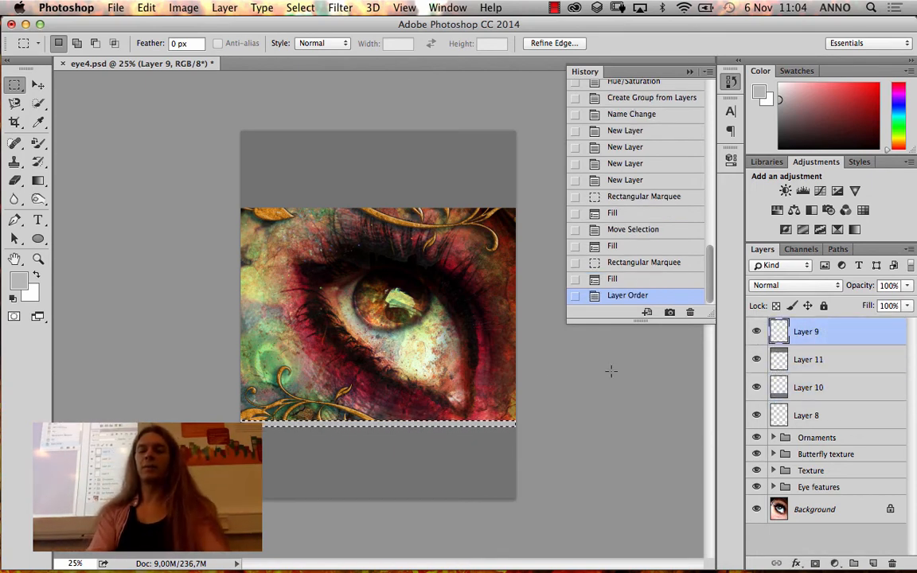
# Bring Layer 8 to the top and fill a matching light gray strip on it along the upper band's lower edge, then deselect
pyautogui.moveTo(419, 424); pyautogui.dragTo(415, 209)
pyautogui.scroll(3, 570, 237)
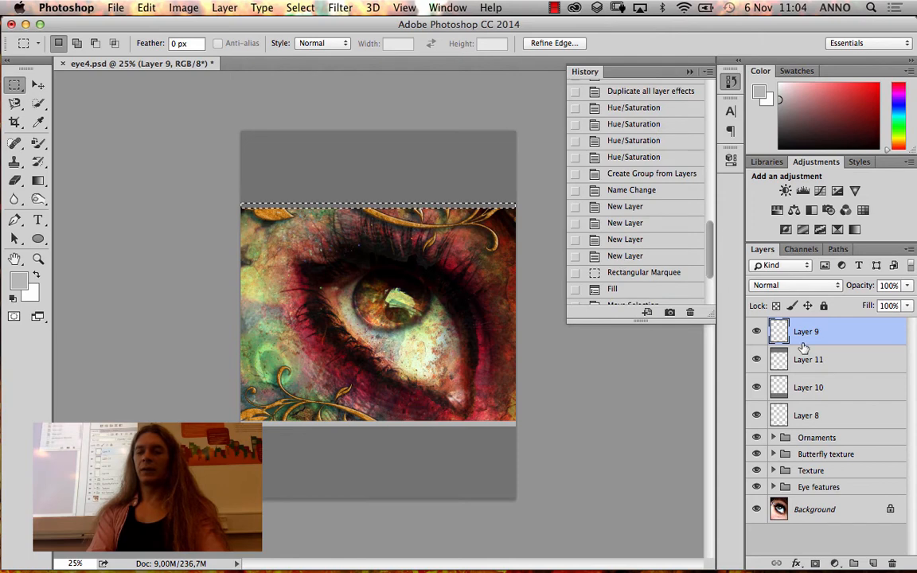
pyautogui.click(822, 418)
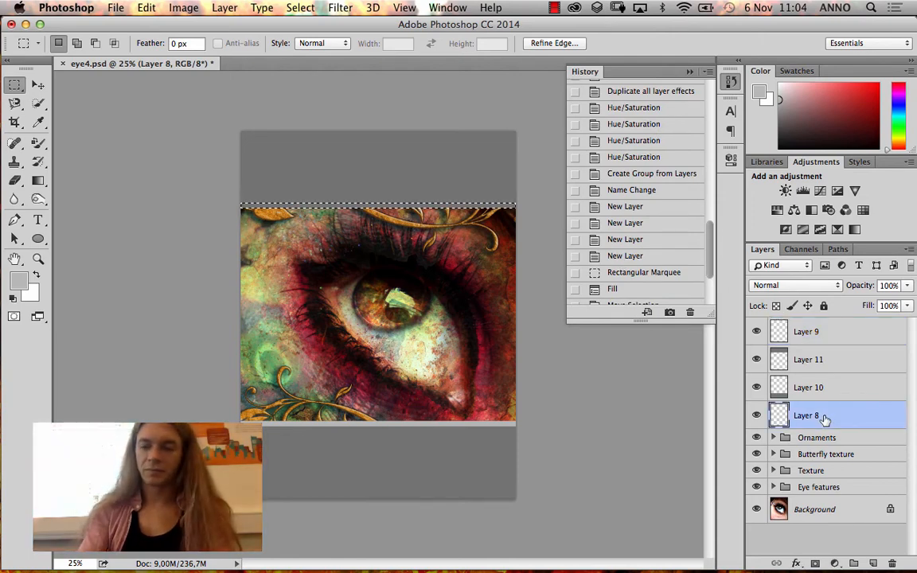
pyautogui.moveTo(825, 420); pyautogui.dragTo(841, 327)
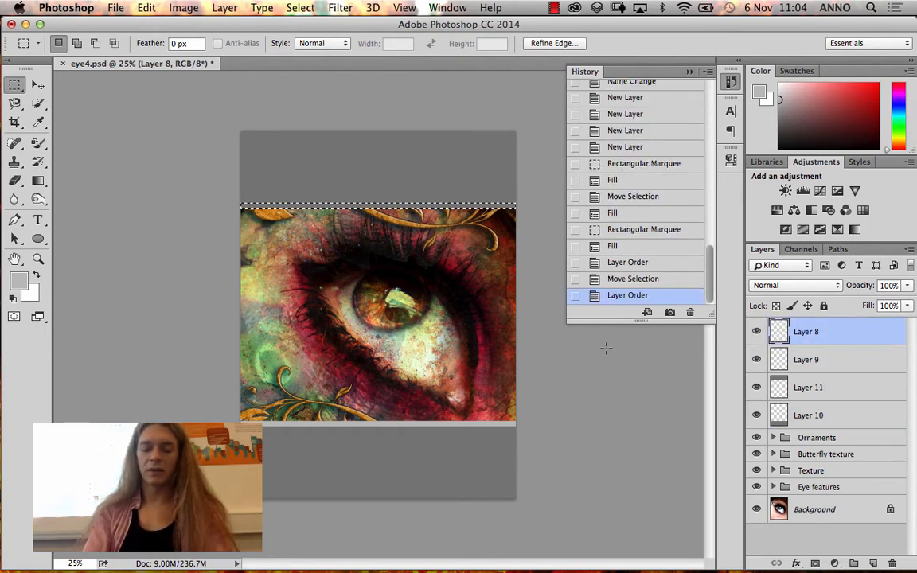
pyautogui.hotkey('alt', 'BackSpace')
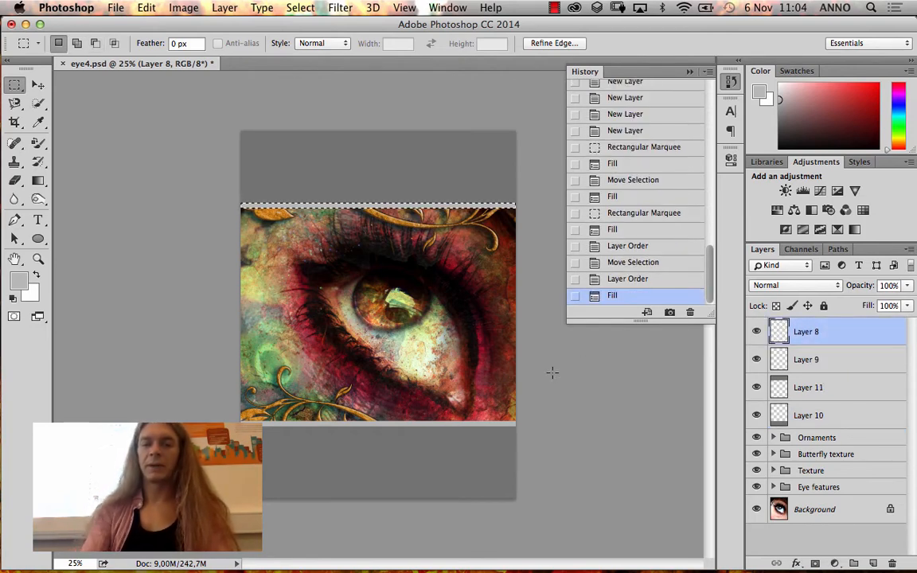
pyautogui.hotkey('ctrl', 'd')
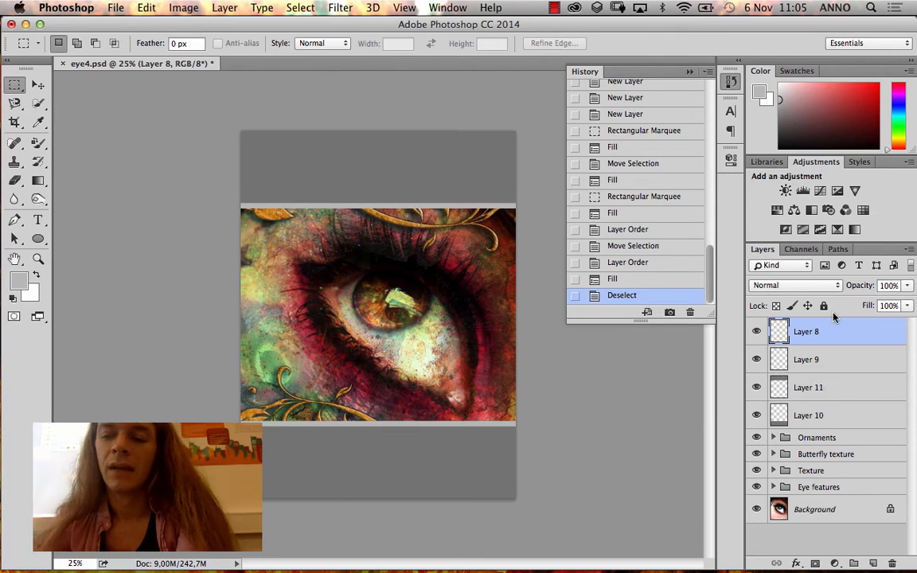
pyautogui.click(797, 285)
pyautogui.click(809, 316)
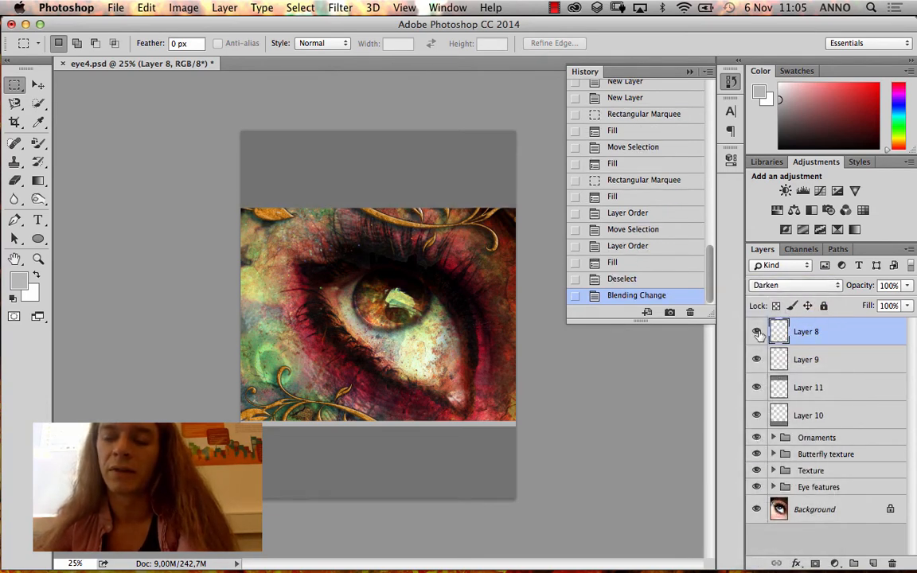
pyautogui.click(783, 286)
pyautogui.click(779, 257)
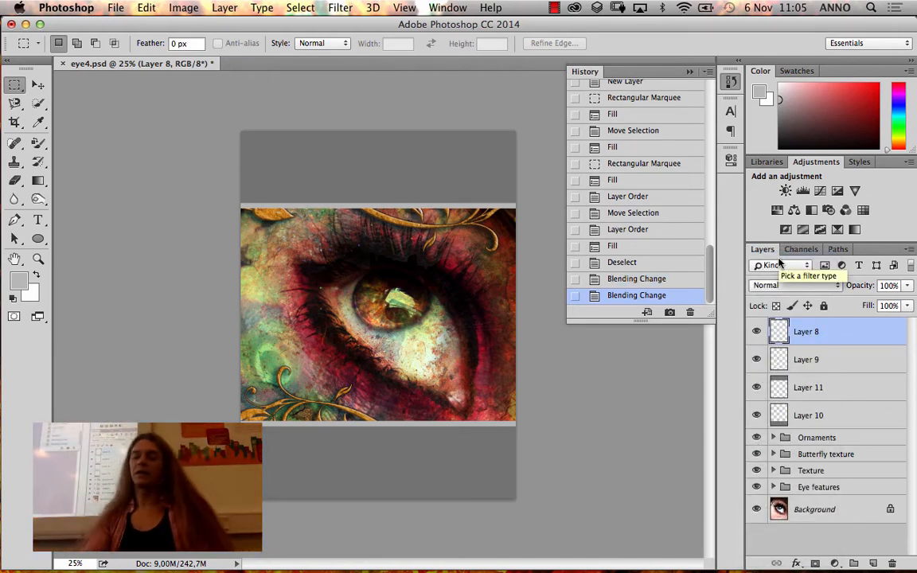
# Try the Darken blend mode on Layer 11's upper gray band, then set the band to Multiply
pyautogui.click(816, 386)
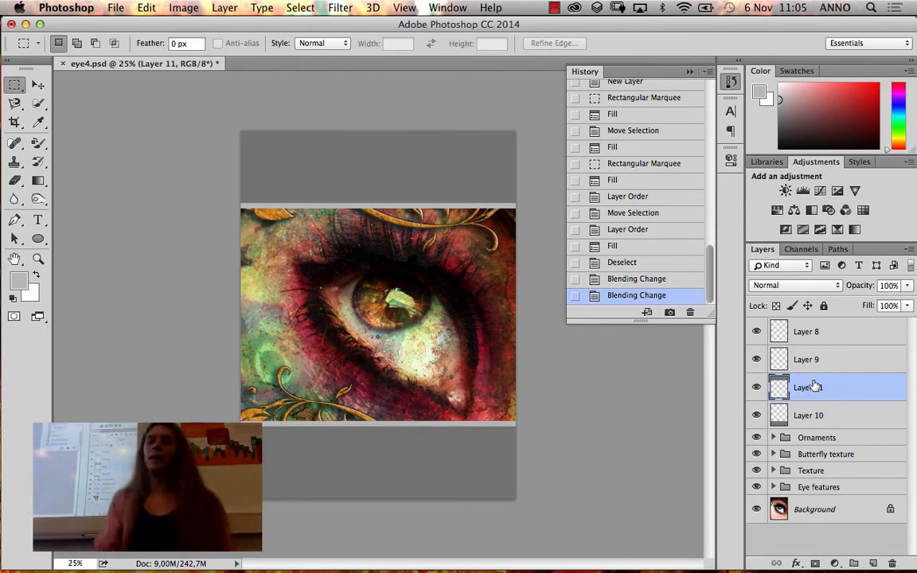
pyautogui.click(796, 285)
pyautogui.click(799, 318)
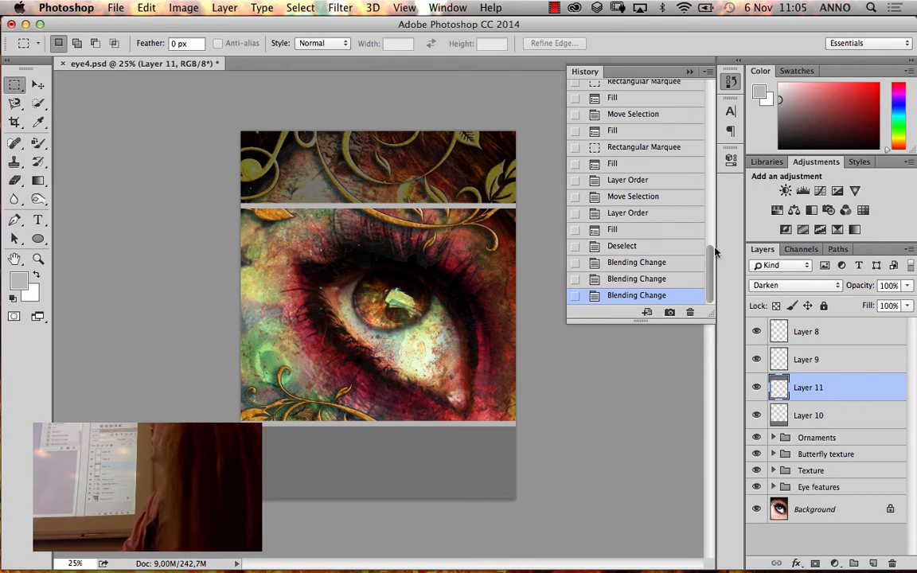
pyautogui.click(768, 285)
pyautogui.click(771, 296)
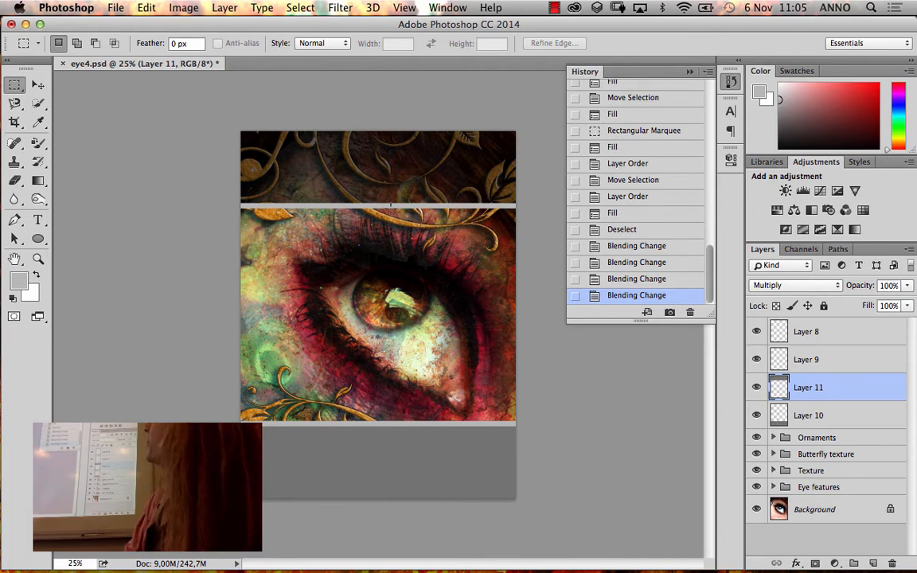
# Set Layer 10's blend mode to Multiply and hide the thin strips on Layers 8 and 9
pyautogui.click(755, 332)
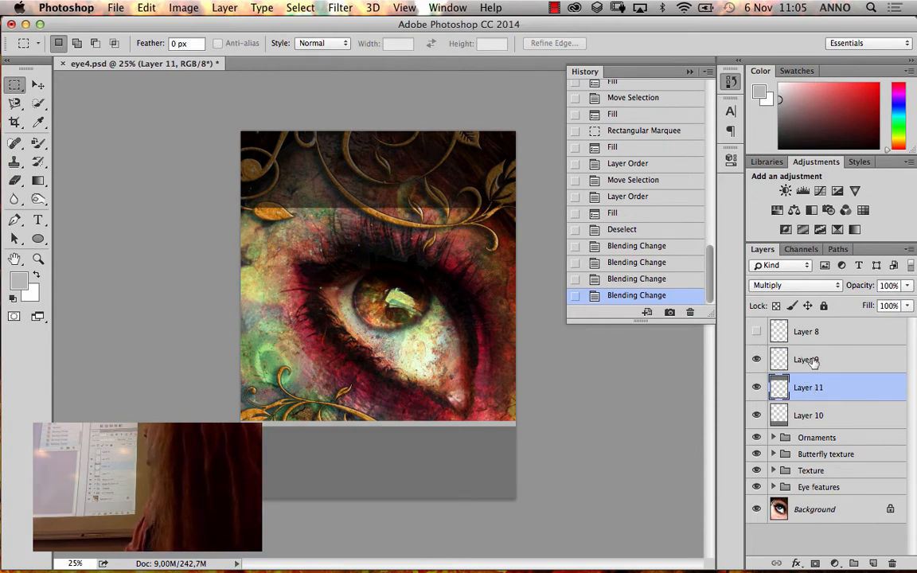
pyautogui.click(792, 415)
pyautogui.click(782, 265)
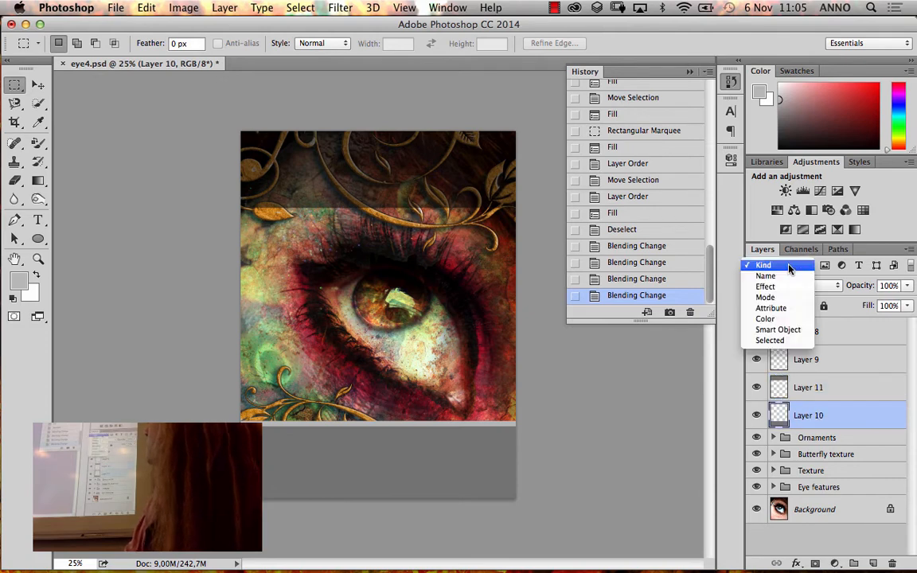
pyautogui.click(823, 285)
pyautogui.click(820, 285)
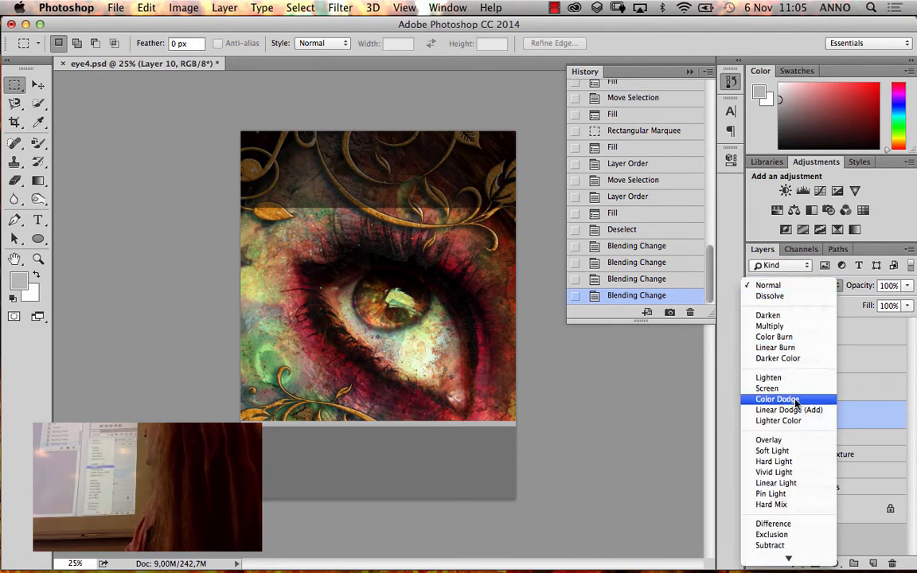
pyautogui.click(800, 328)
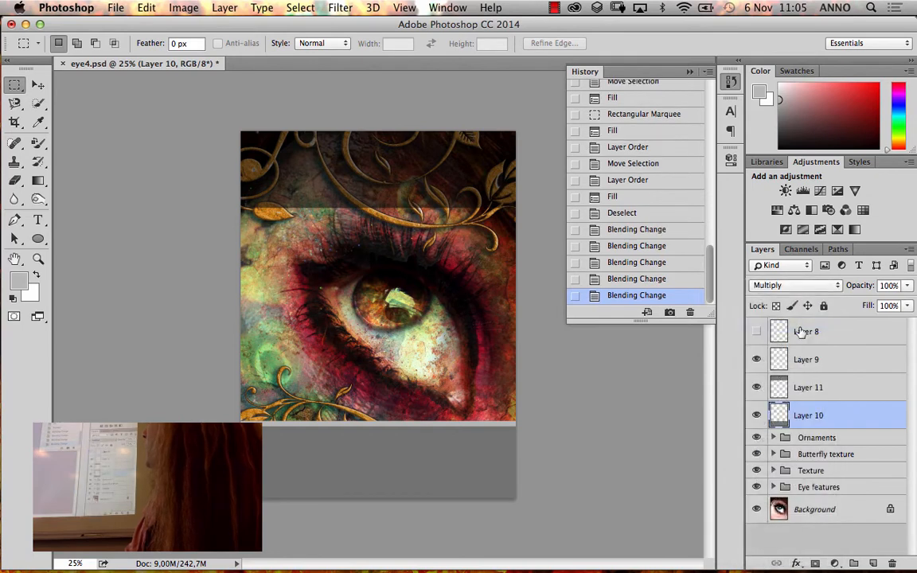
pyautogui.click(757, 362)
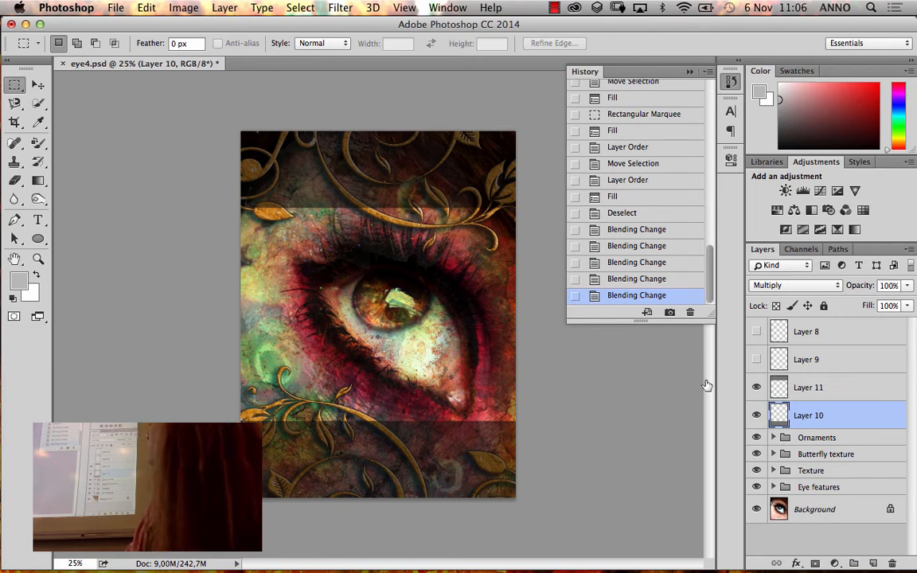
# Move the Ornaments group to the top of the layer stack and show Layers 8 and 9 again
pyautogui.moveTo(822, 444); pyautogui.dragTo(803, 326)
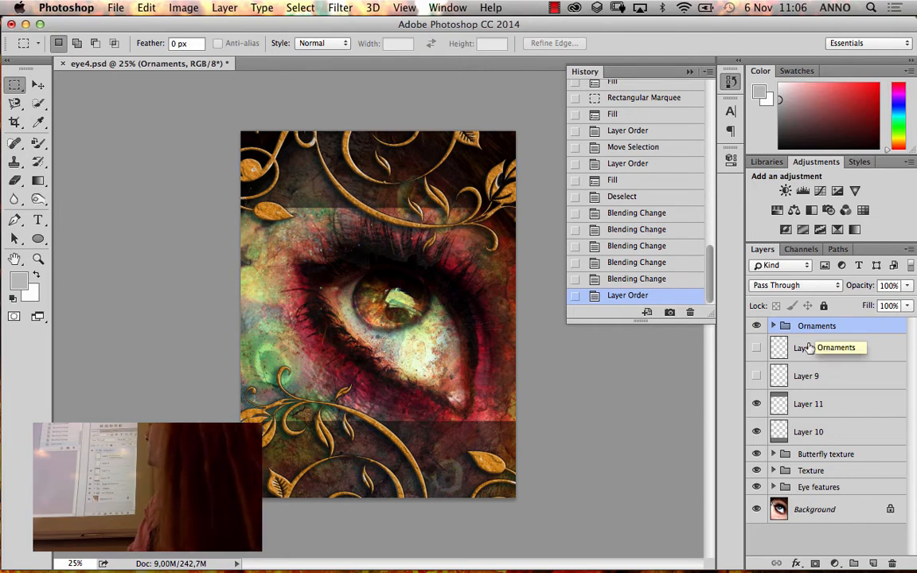
pyautogui.click(757, 377)
pyautogui.click(757, 348)
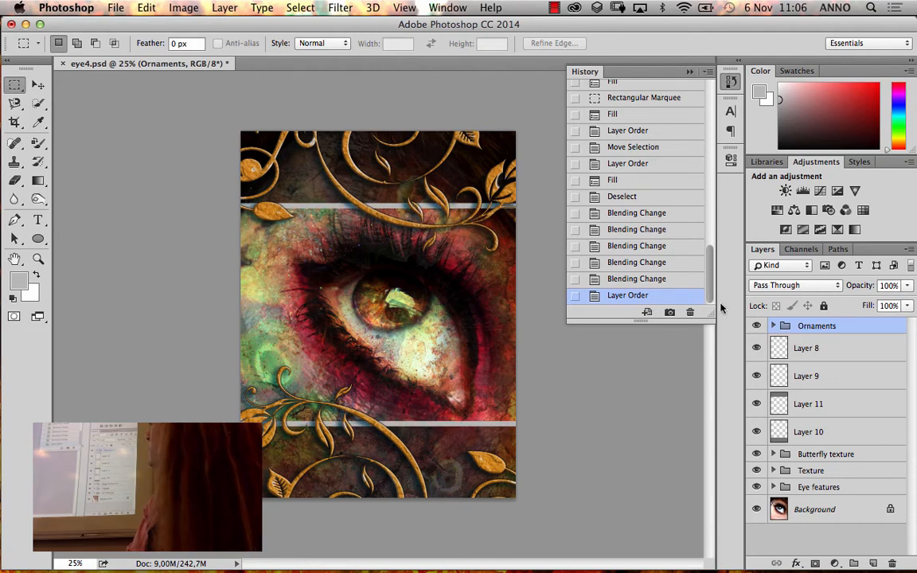
# Try the Darken and Multiply blend modes on Layer 8's thin upper strip, then set it to Color Burn
pyautogui.click(806, 349)
pyautogui.click(792, 285)
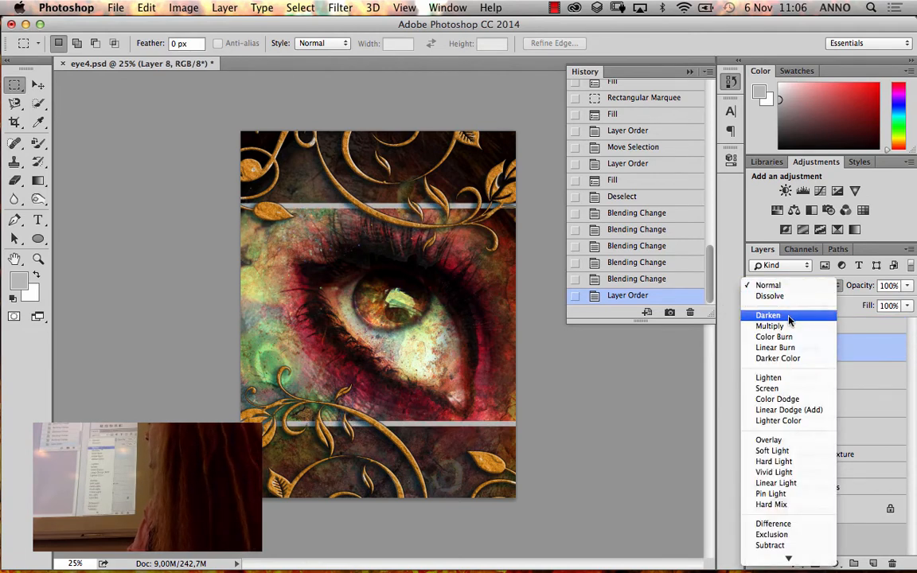
pyautogui.click(790, 317)
pyautogui.click(812, 290)
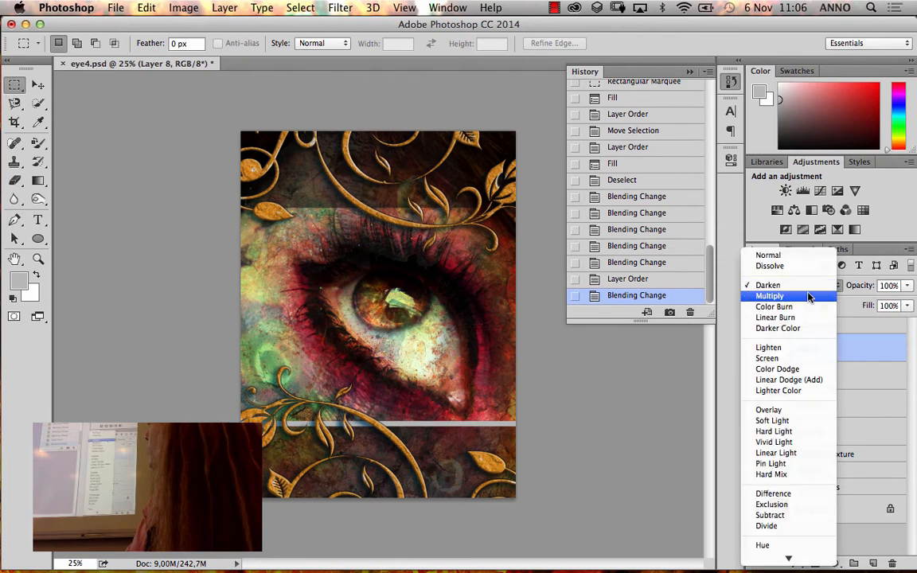
pyautogui.click(810, 297)
pyautogui.click(808, 289)
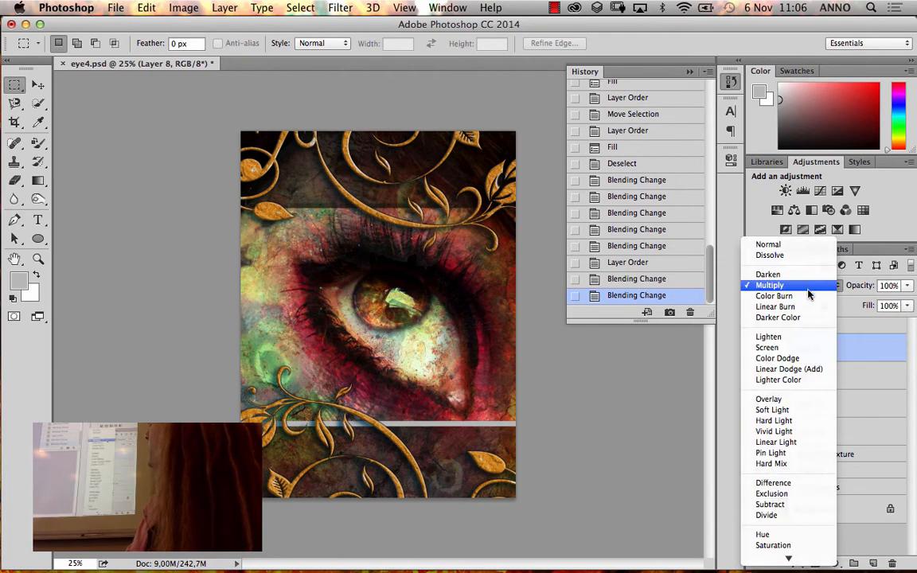
pyautogui.click(753, 299)
pyautogui.click(816, 292)
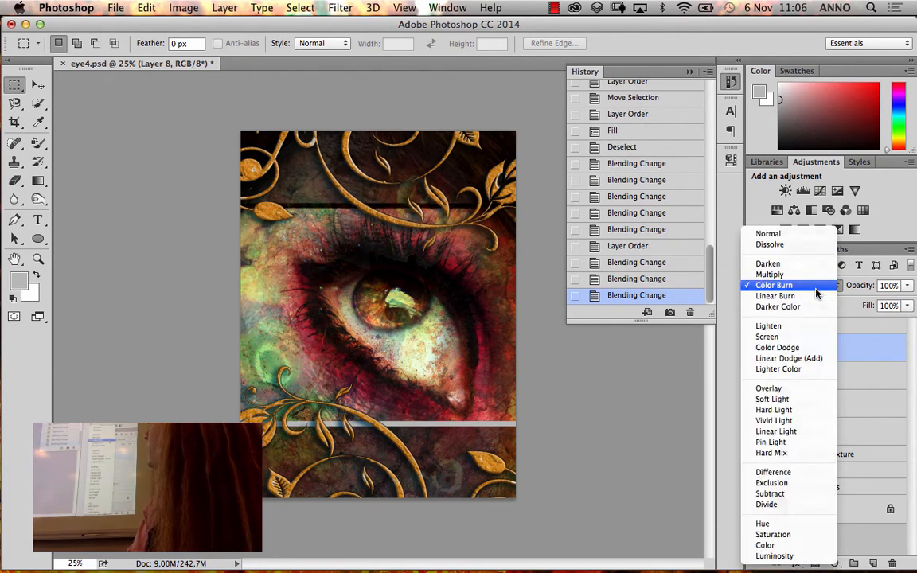
pyautogui.click(868, 342)
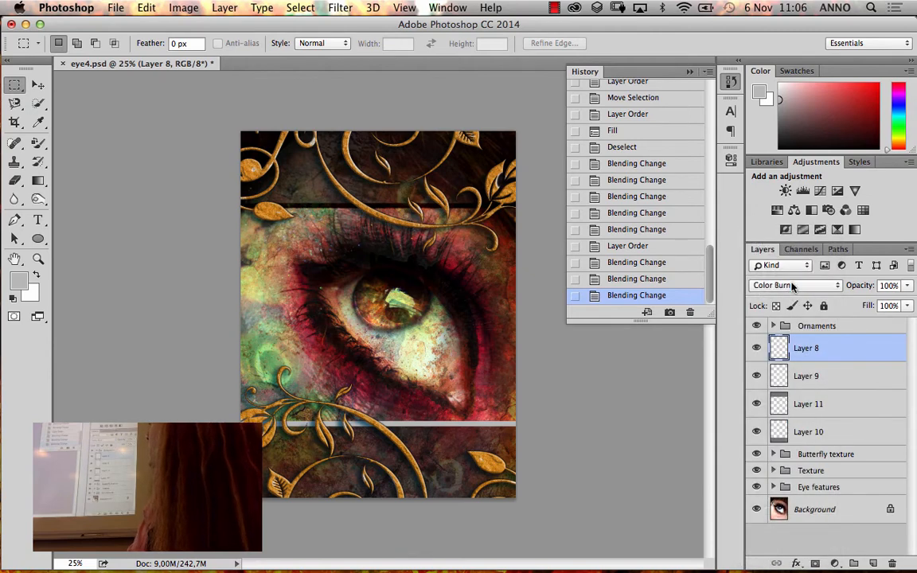
# Set Layer 8's blend mode to Normal and try a lower opacity of 39%, then restore the opacity to 100%
pyautogui.click(784, 285)
pyautogui.click(717, 231)
pyautogui.click(907, 285)
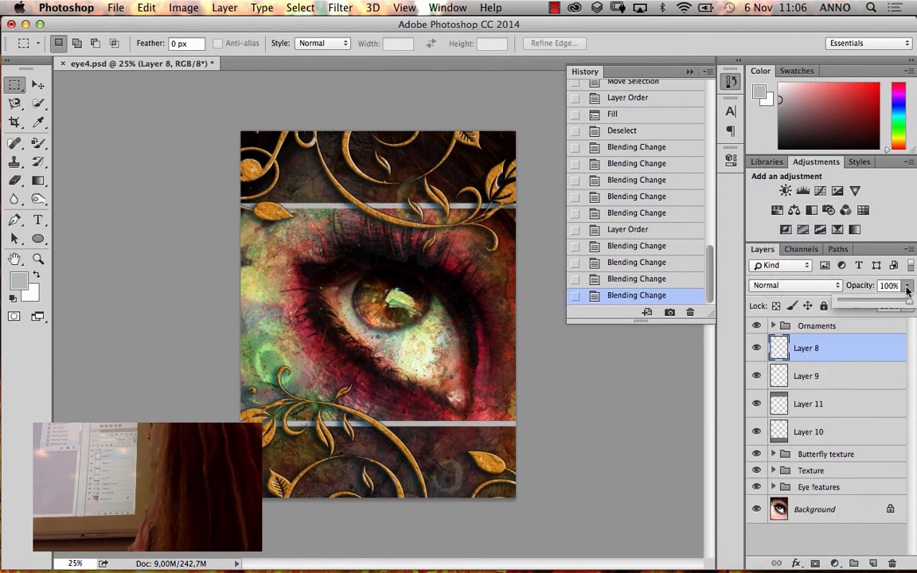
pyautogui.moveTo(909, 305); pyautogui.dragTo(870, 307)
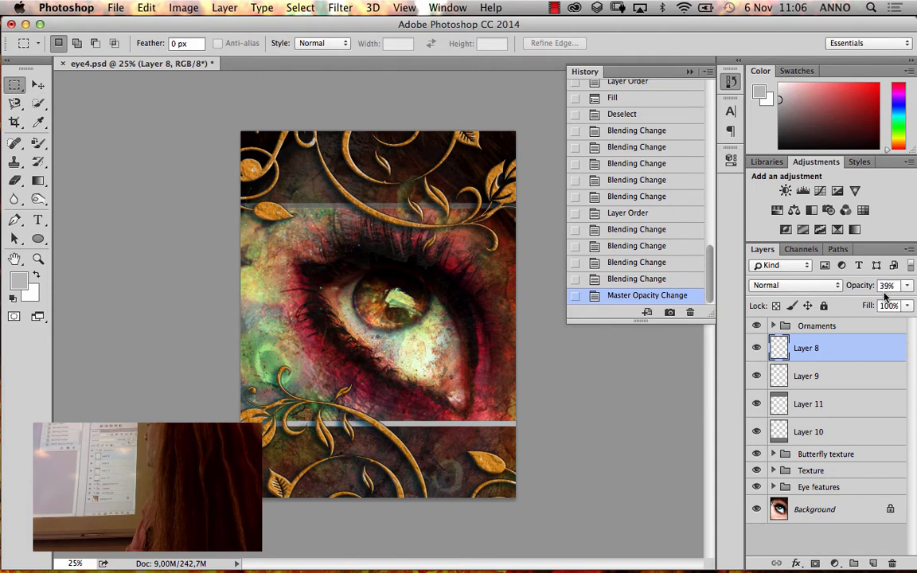
pyautogui.click(879, 301)
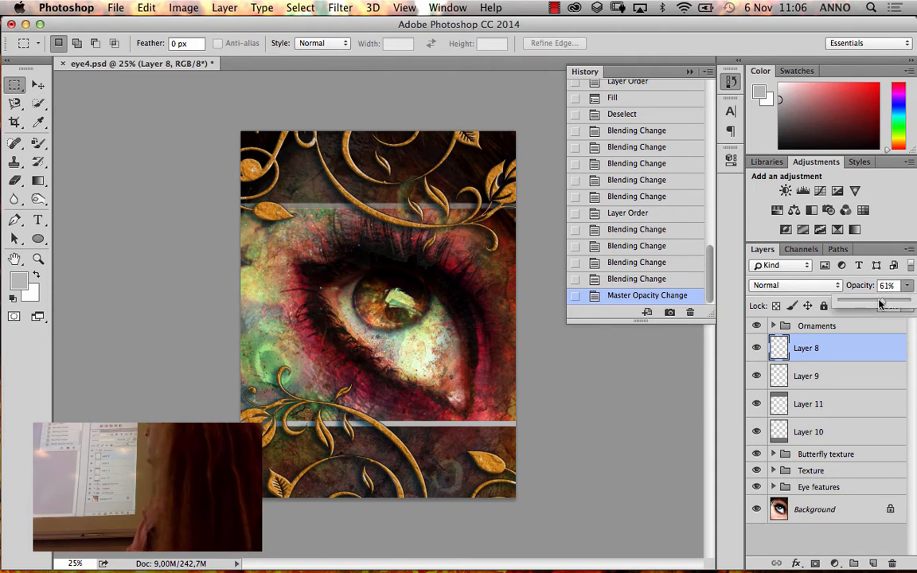
pyautogui.moveTo(896, 306); pyautogui.dragTo(910, 310)
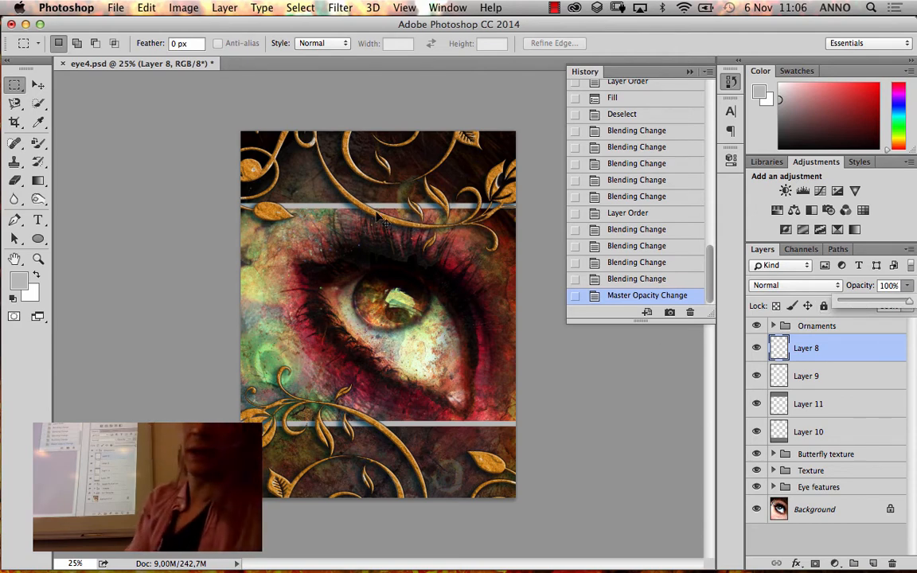
# Colorize Layer 8's thin upper strip with Hue/Saturation, using hue 360 and saturation 60
pyautogui.press('super+u')
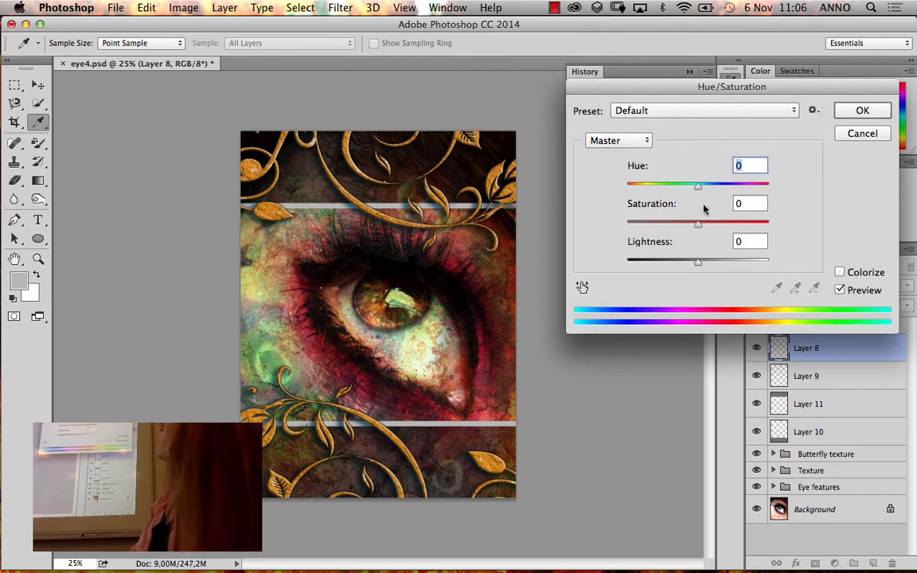
pyautogui.click(841, 273)
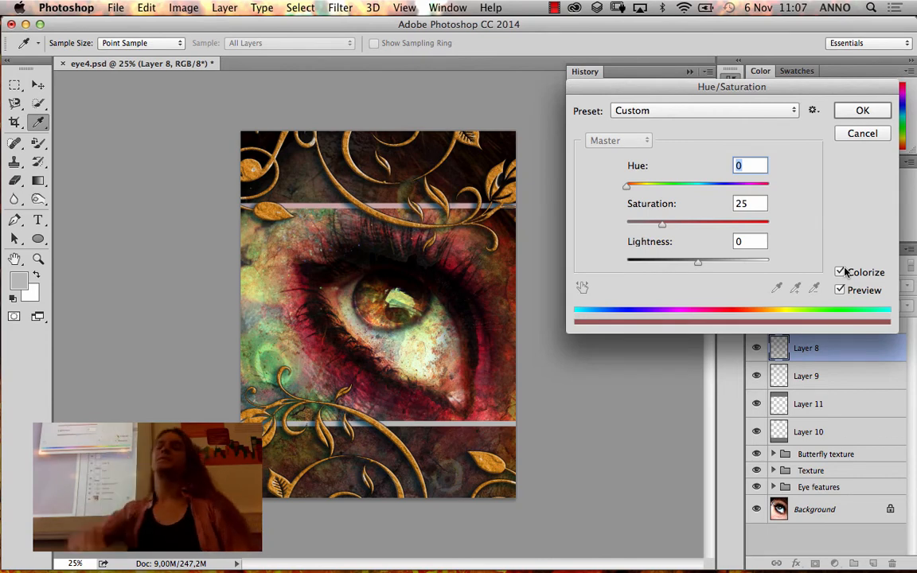
pyautogui.moveTo(627, 185); pyautogui.dragTo(668, 170)
pyautogui.click(185, 7)
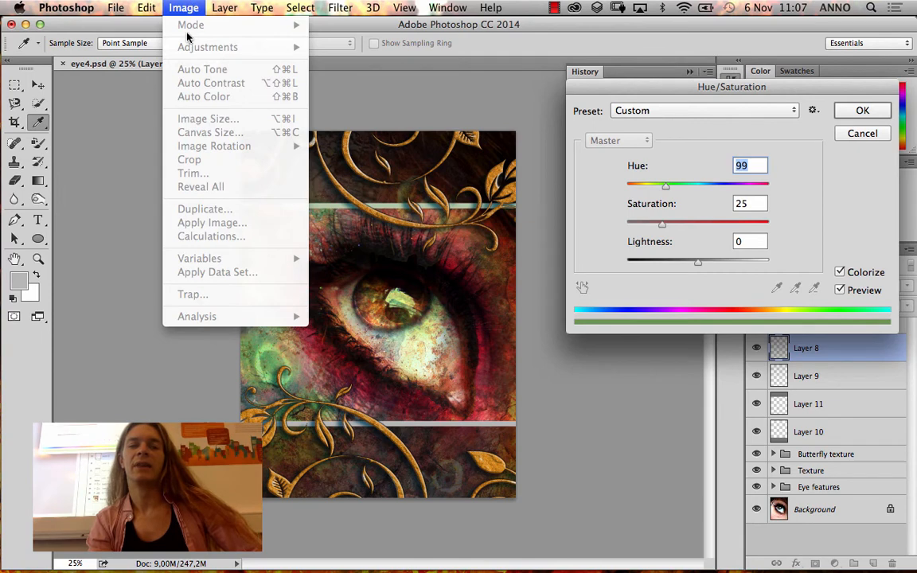
pyautogui.click(191, 9)
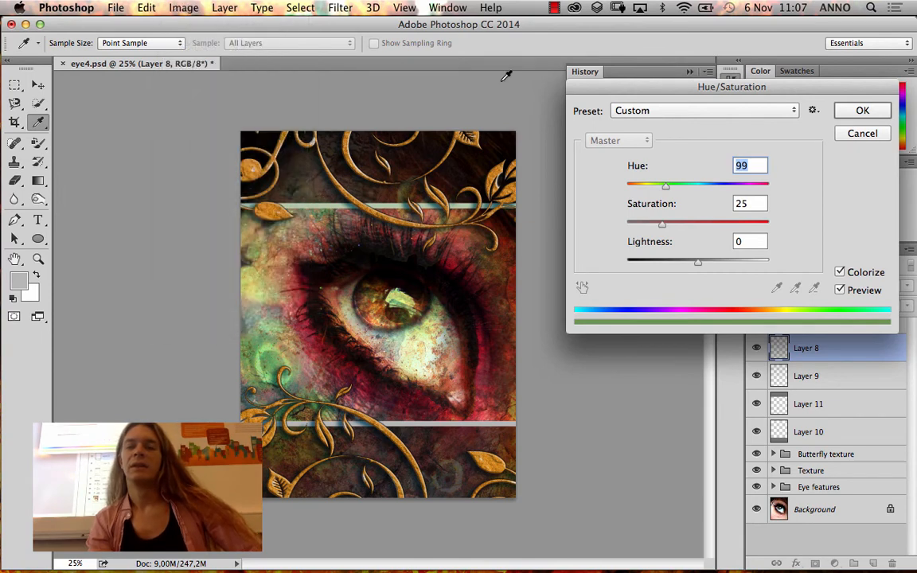
pyautogui.moveTo(667, 186)
pyautogui.mouseDown()
pyautogui.moveTo(734, 189)
pyautogui.moveTo(628, 195)
pyautogui.moveTo(651, 188)
pyautogui.mouseUp()
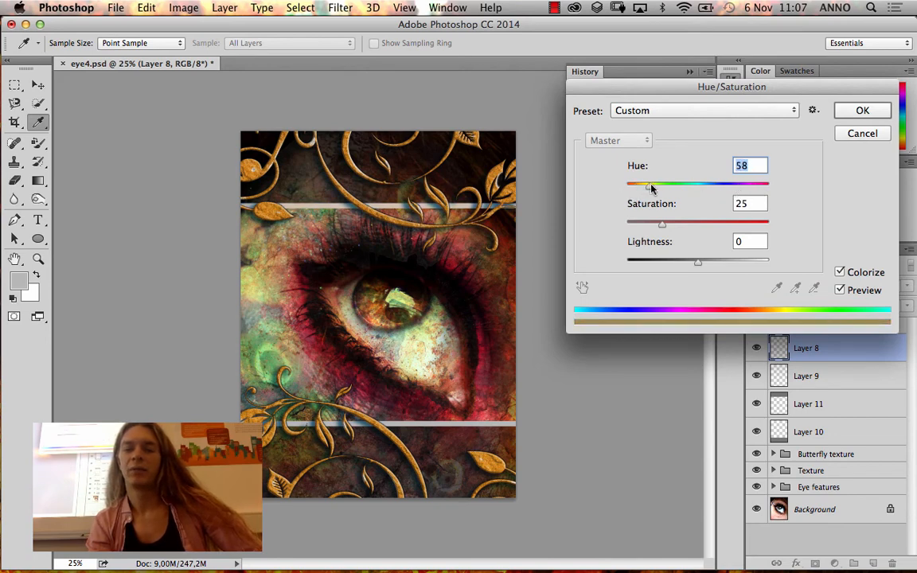
pyautogui.moveTo(678, 226); pyautogui.dragTo(712, 225)
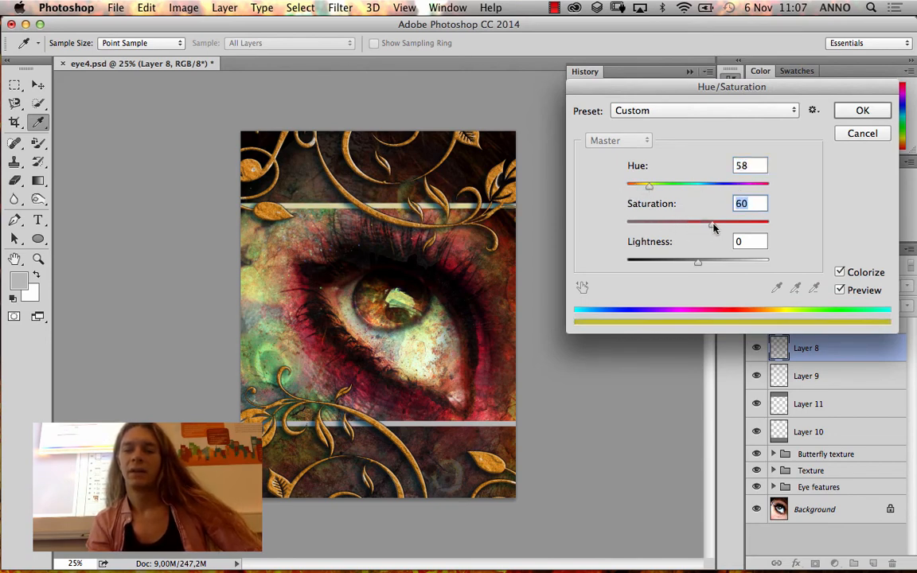
pyautogui.click(649, 188)
pyautogui.moveTo(649, 191); pyautogui.dragTo(769, 188)
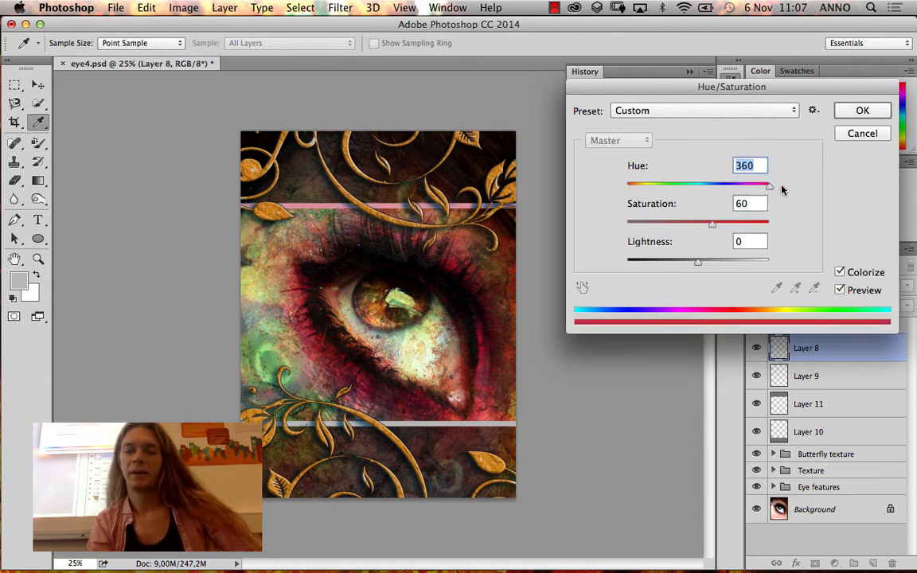
pyautogui.click(863, 111)
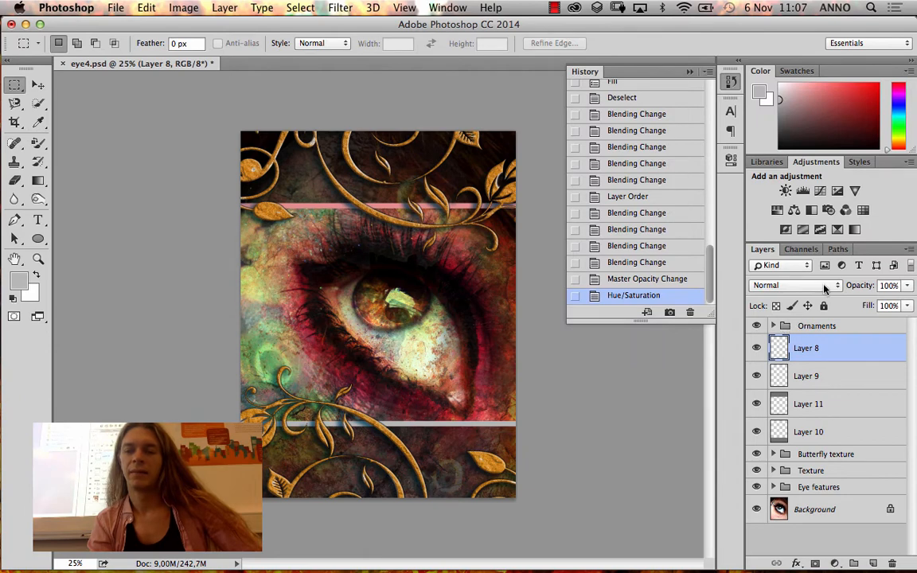
# Try the Darken, Overlay, Soft Light and Hard Light blend modes on Layer 8's colorized strip
pyautogui.click(825, 288)
pyautogui.click(813, 317)
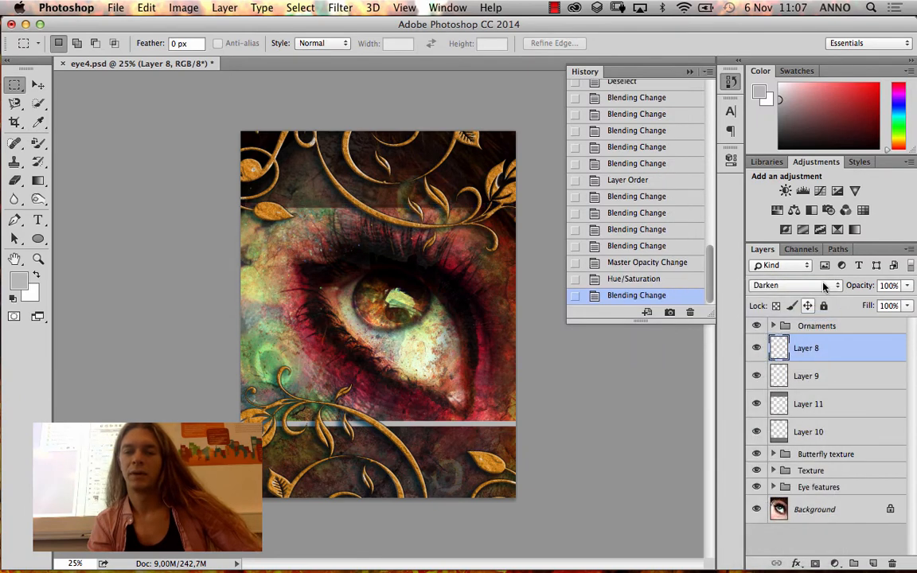
pyautogui.click(820, 286)
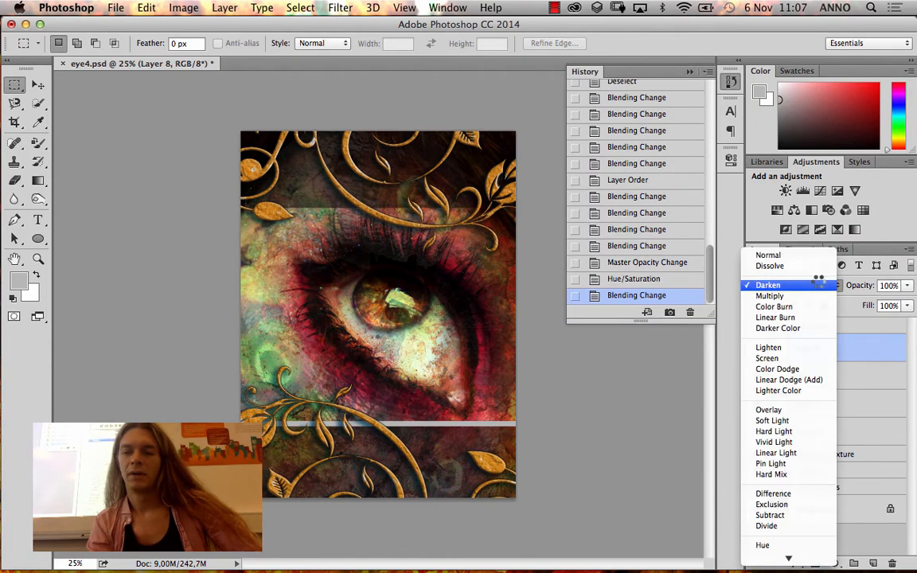
pyautogui.click(779, 407)
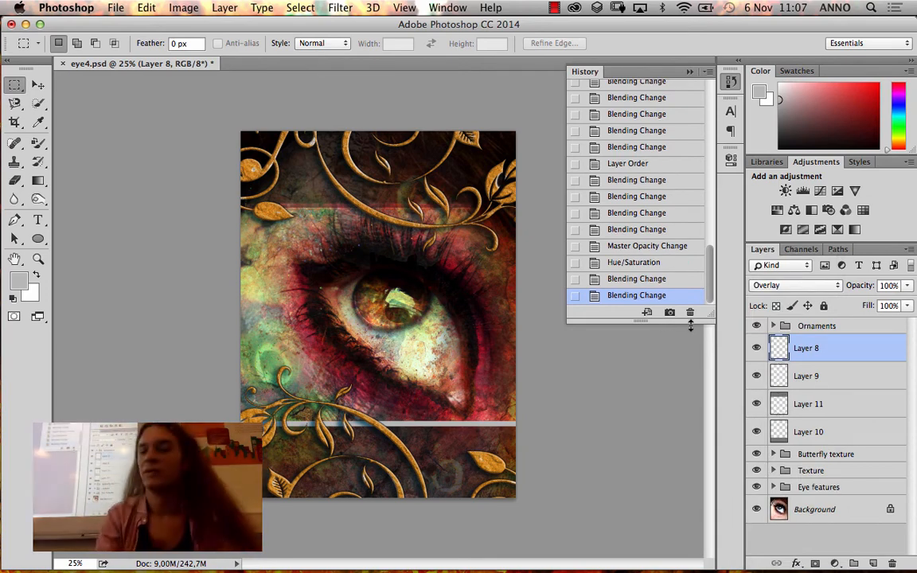
pyautogui.click(812, 285)
pyautogui.click(813, 296)
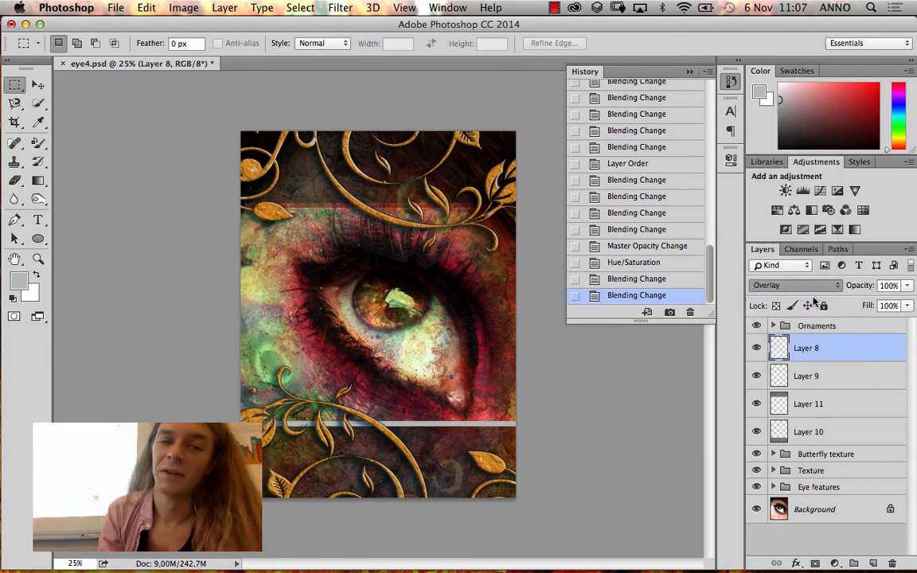
pyautogui.click(813, 287)
pyautogui.click(815, 296)
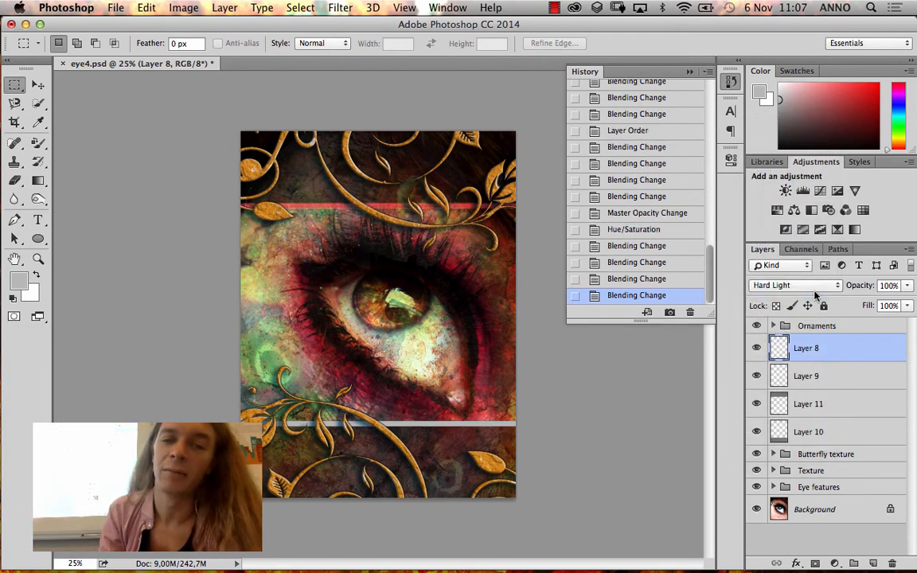
# Try Vivid Light, Linear Light, Pin Light and Hard Mix on Layer 8's strip, then set its blend mode to Difference
pyautogui.click(812, 286)
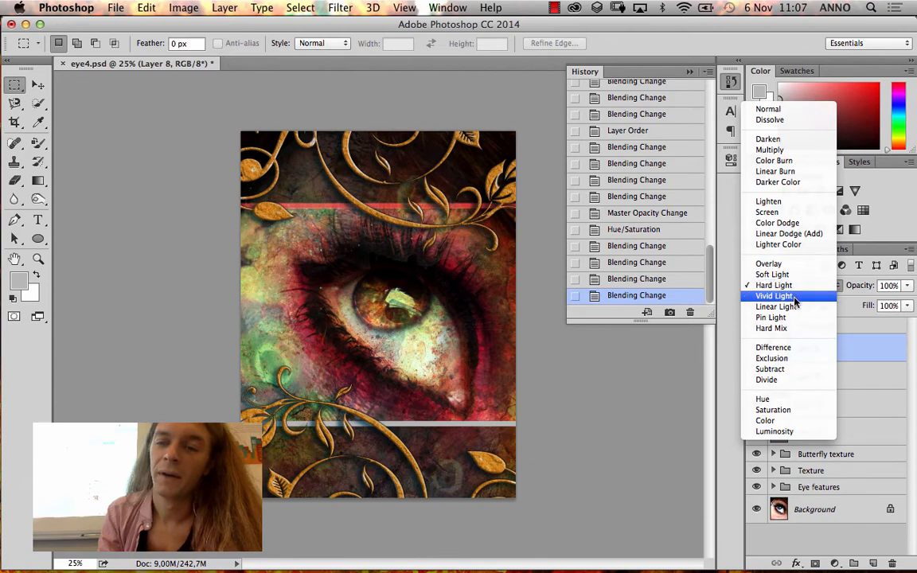
pyautogui.click(808, 297)
pyautogui.click(799, 288)
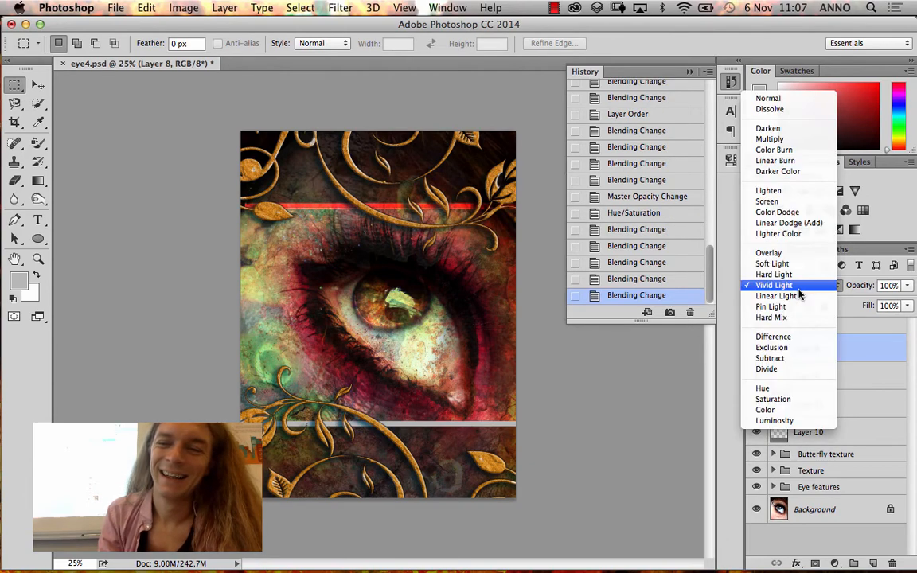
pyautogui.click(801, 295)
pyautogui.click(803, 289)
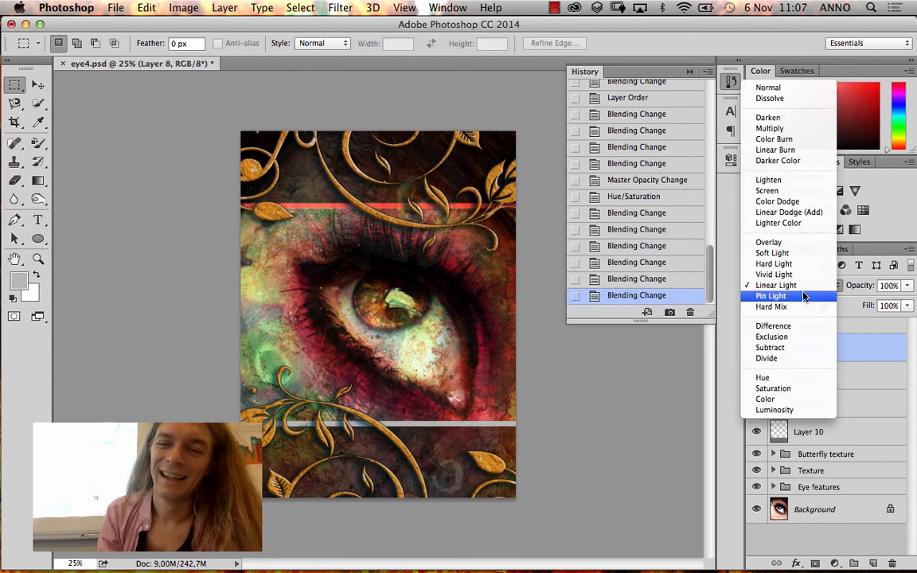
pyautogui.click(804, 296)
pyautogui.click(801, 289)
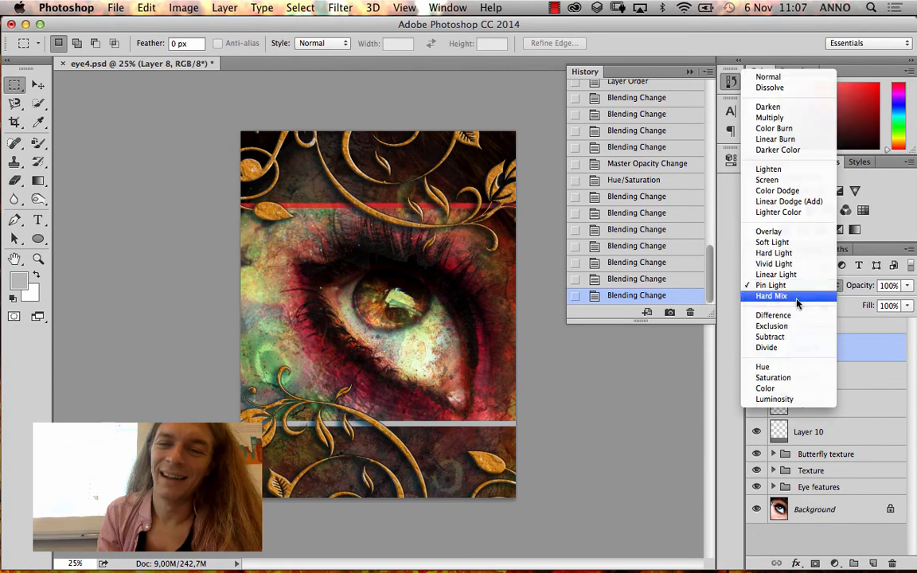
pyautogui.click(798, 297)
pyautogui.click(806, 291)
pyautogui.click(758, 305)
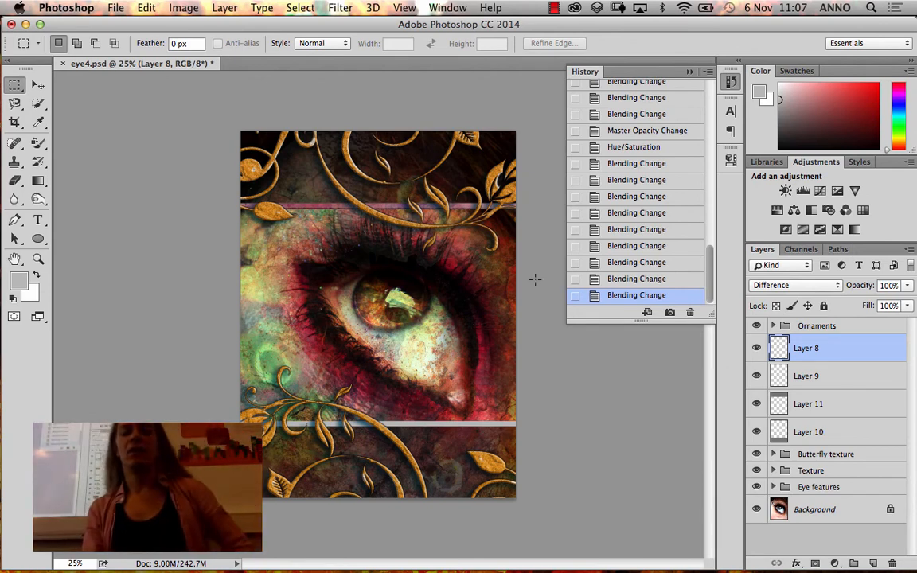
# Set the blend mode of Layer 9's thin lower strip to Difference
pyautogui.click(804, 379)
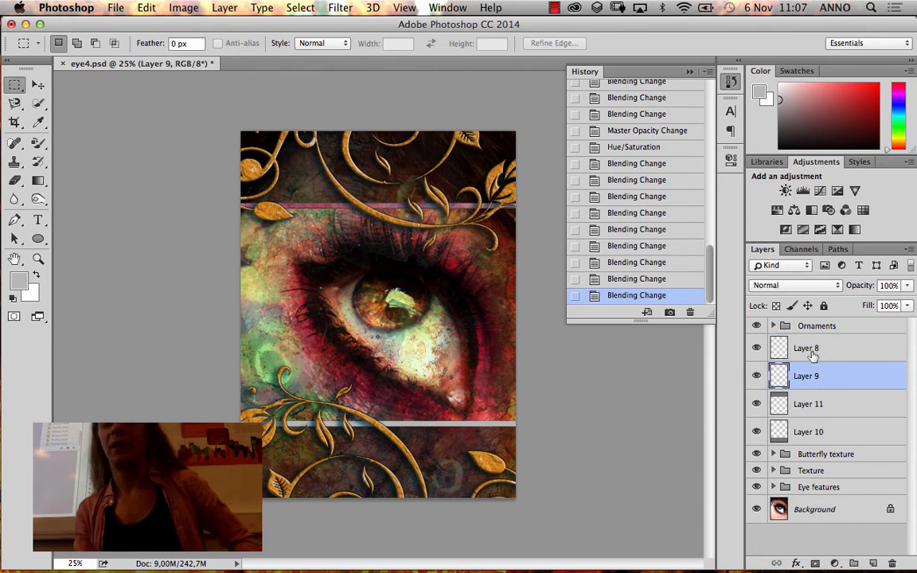
pyautogui.click(800, 285)
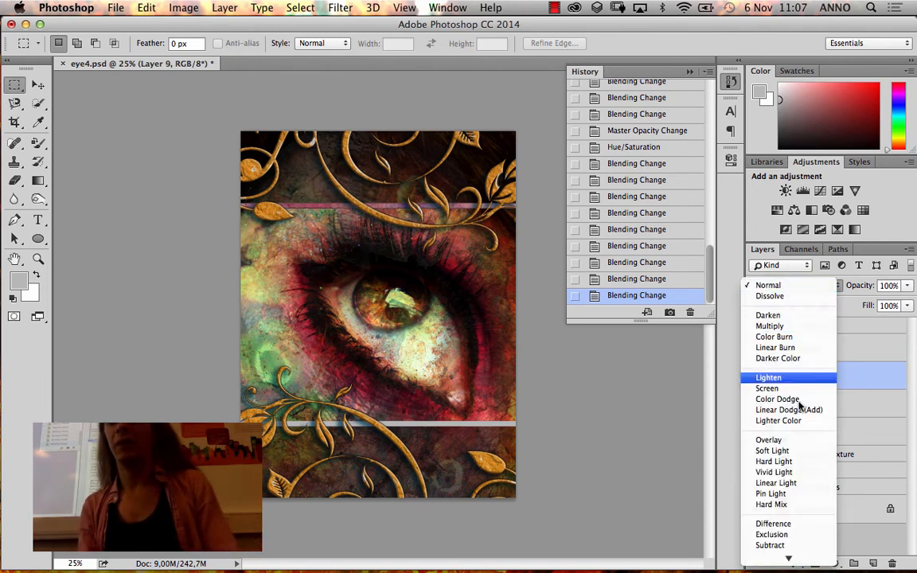
pyautogui.click(773, 524)
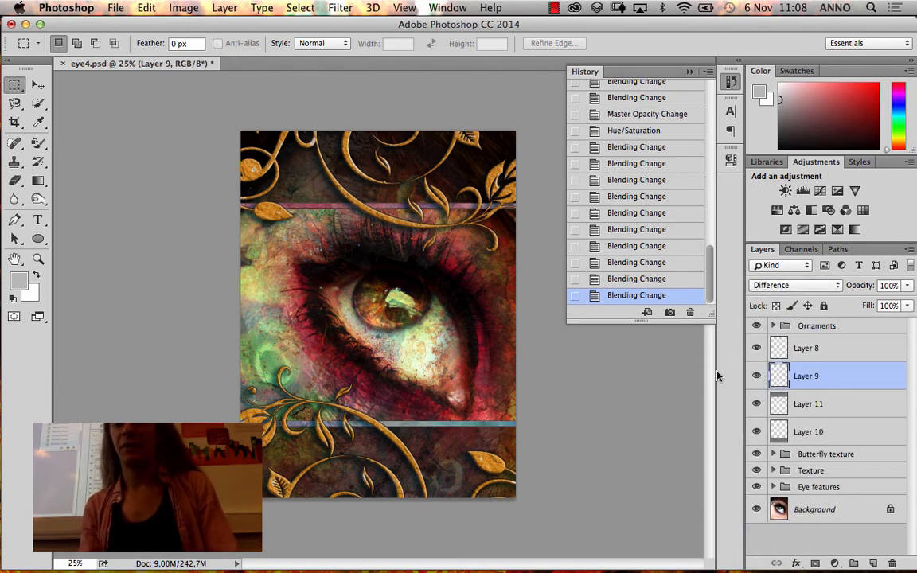
# Colorize Layer 9's thin lower strip with Hue/Saturation, using hue 335 and saturation 51
pyautogui.press('super+u')
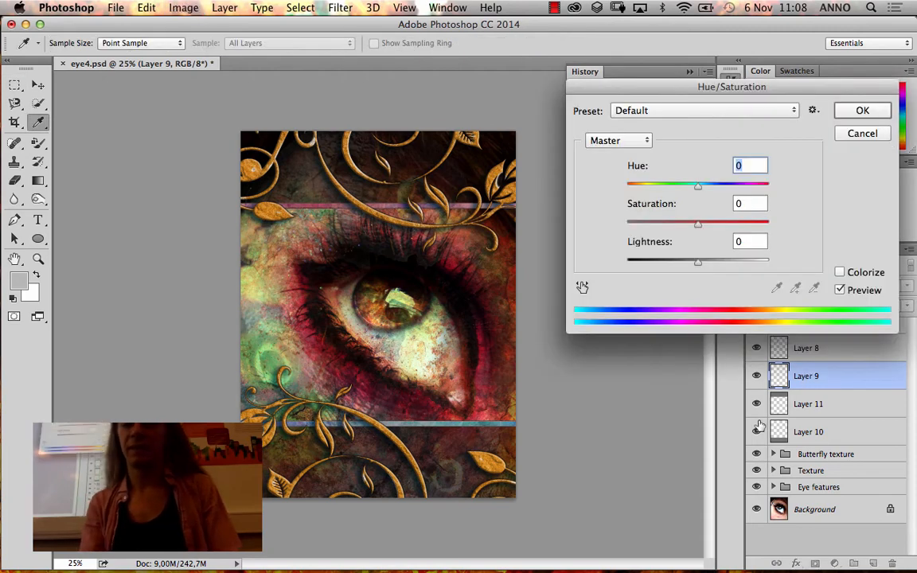
pyautogui.click(840, 273)
pyautogui.click(685, 185)
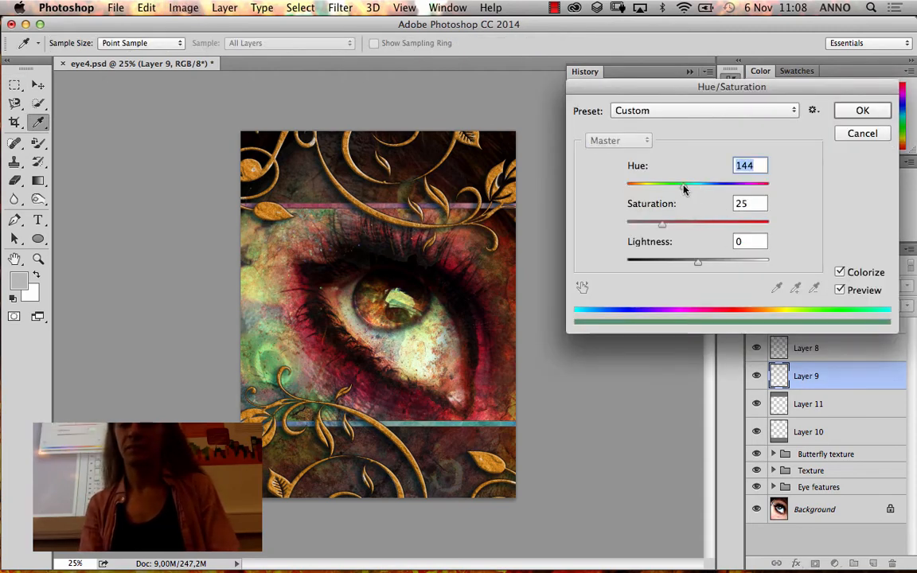
pyautogui.moveTo(685, 188); pyautogui.dragTo(738, 188)
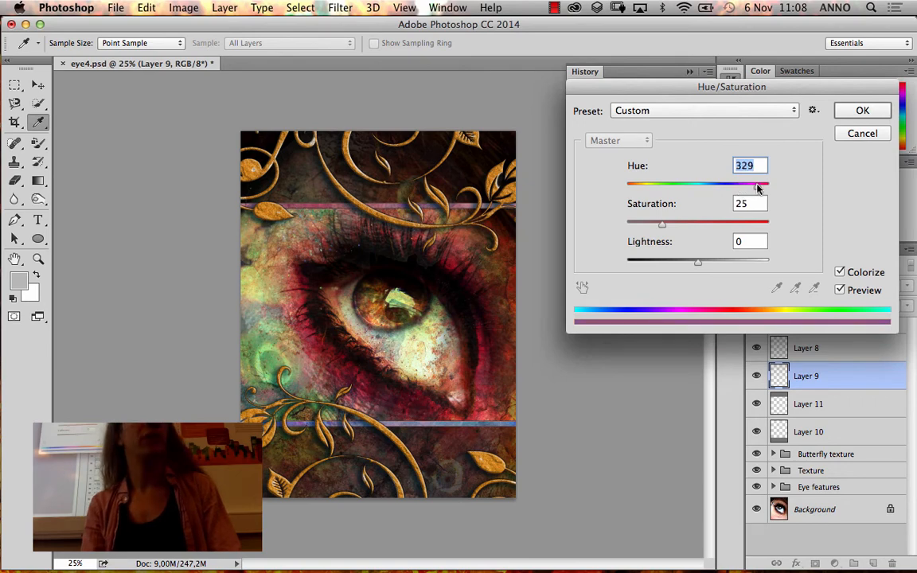
pyautogui.moveTo(767, 187); pyautogui.dragTo(714, 196)
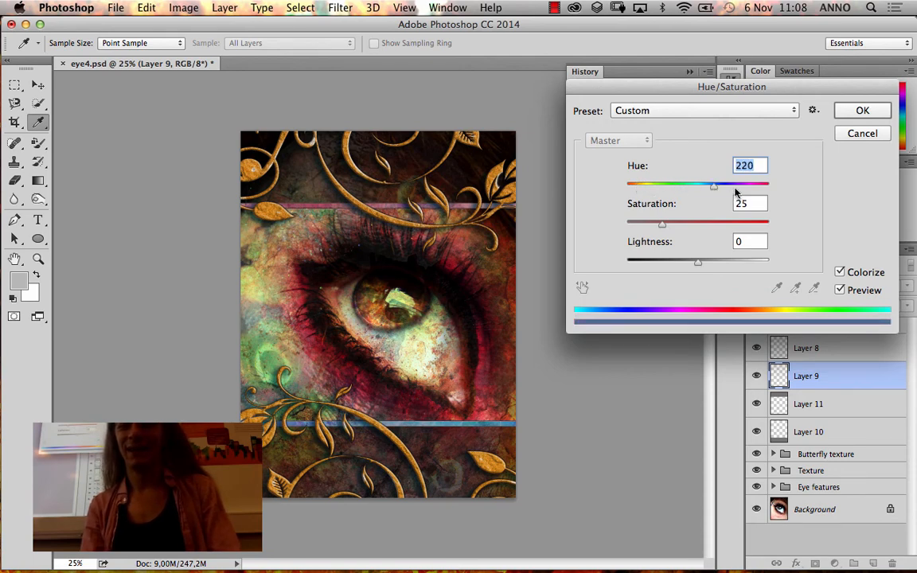
pyautogui.moveTo(737, 191); pyautogui.dragTo(750, 191)
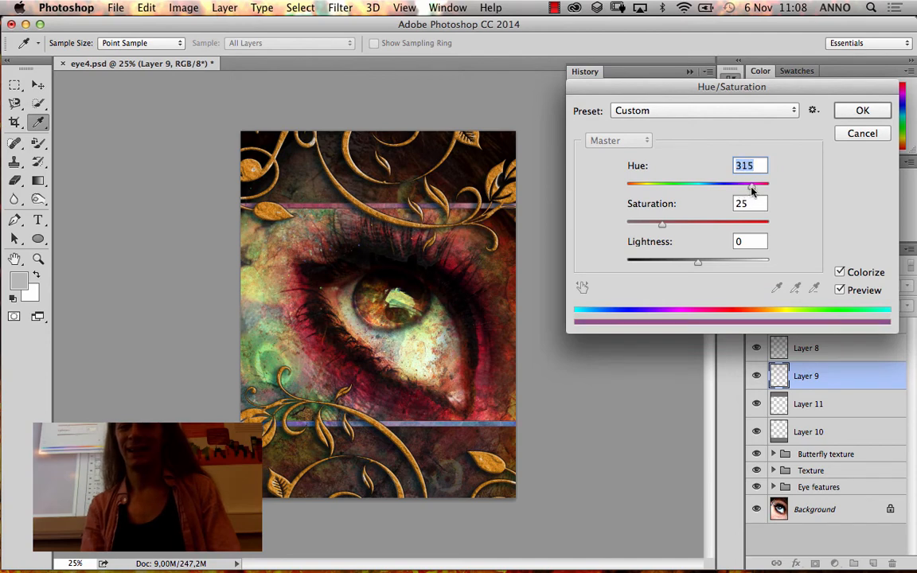
pyautogui.moveTo(663, 223); pyautogui.dragTo(699, 227)
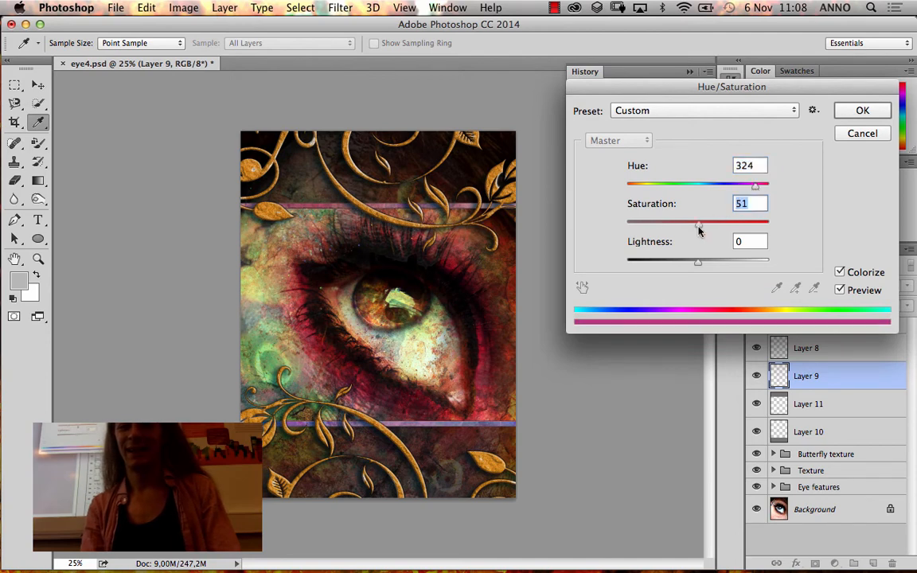
pyautogui.moveTo(754, 188); pyautogui.dragTo(757, 191)
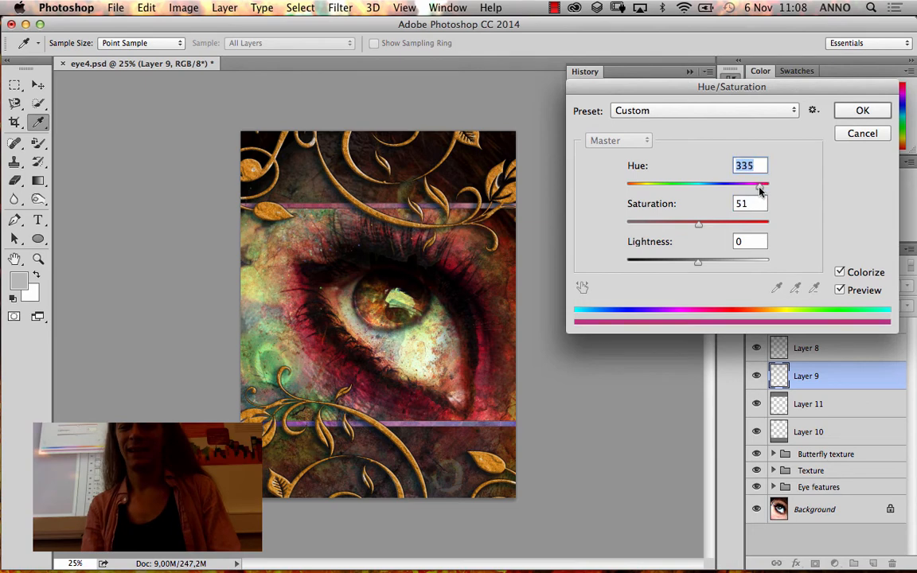
pyautogui.click(853, 116)
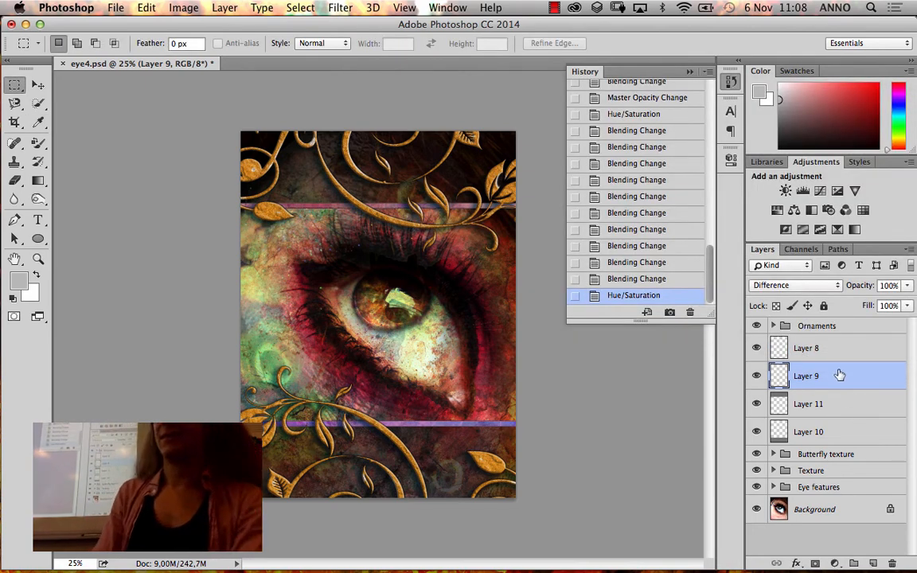
# Set the blend mode of Layer 11's upper gray band to Color Burn
pyautogui.click(832, 406)
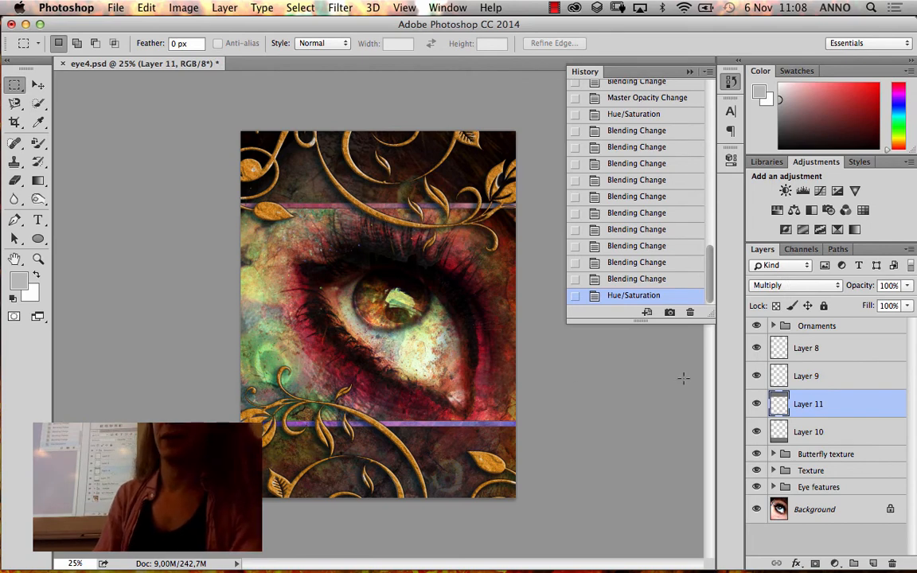
pyautogui.click(763, 286)
pyautogui.click(764, 296)
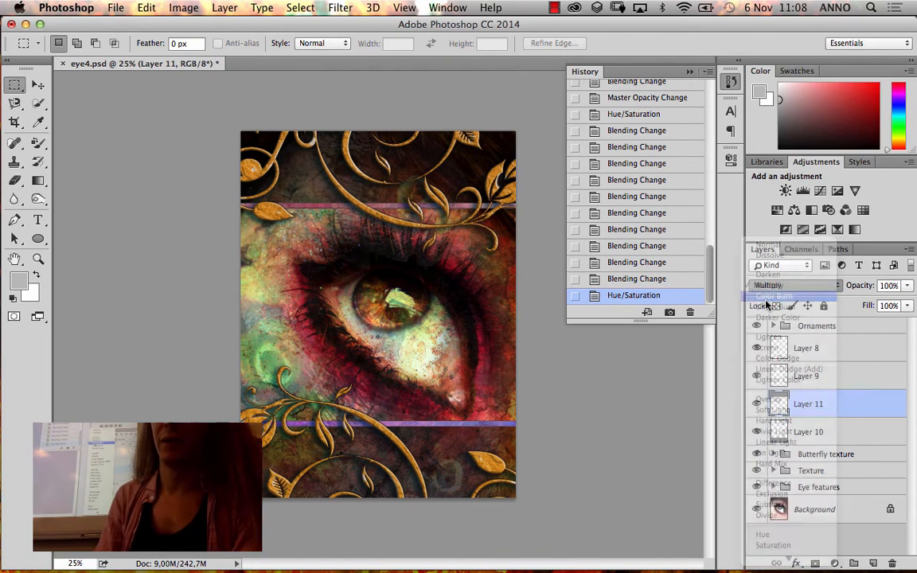
# Try Darker Color, Lighten, Overlay, Soft Light, Vivid Light, Pin Light and Linear Light as the blend mode of Layer 11's upper band
pyautogui.click(798, 289)
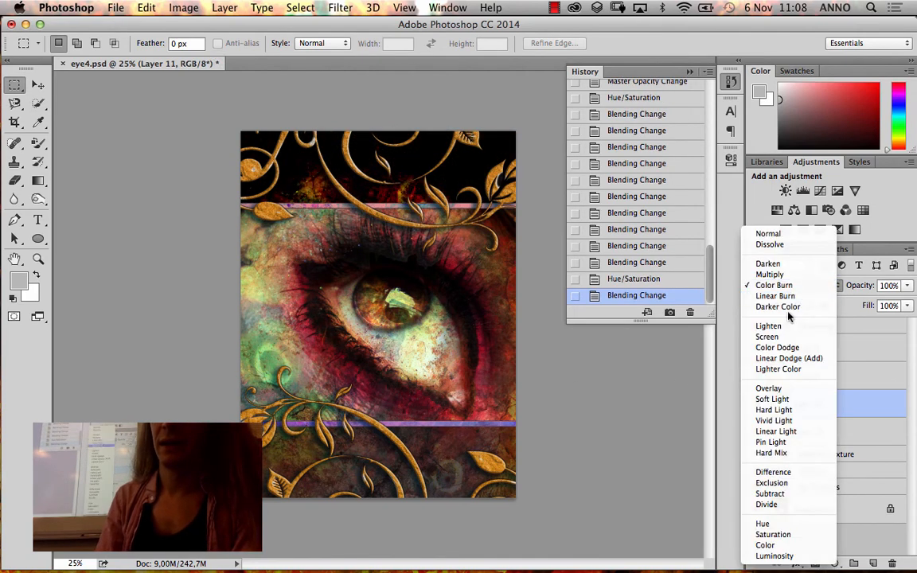
pyautogui.click(790, 307)
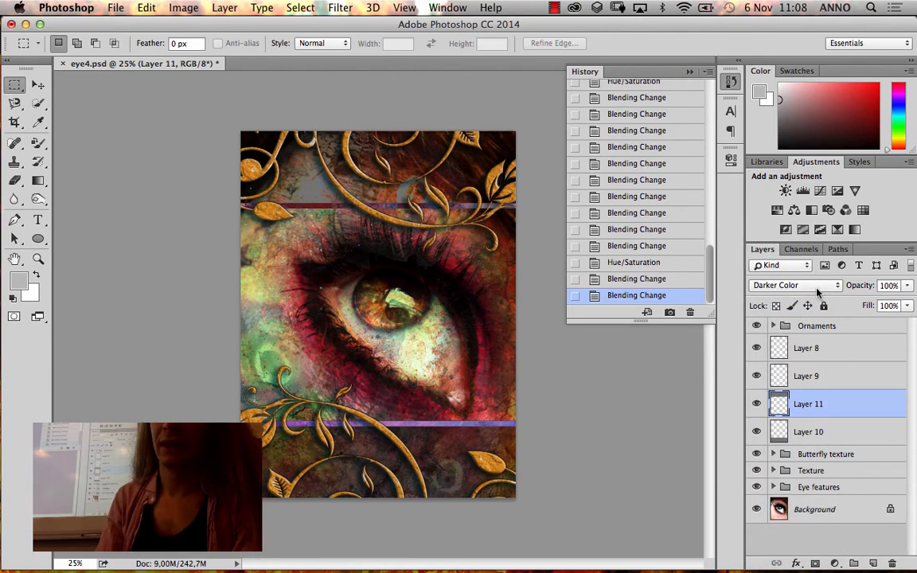
pyautogui.click(817, 288)
pyautogui.click(761, 301)
pyautogui.click(763, 286)
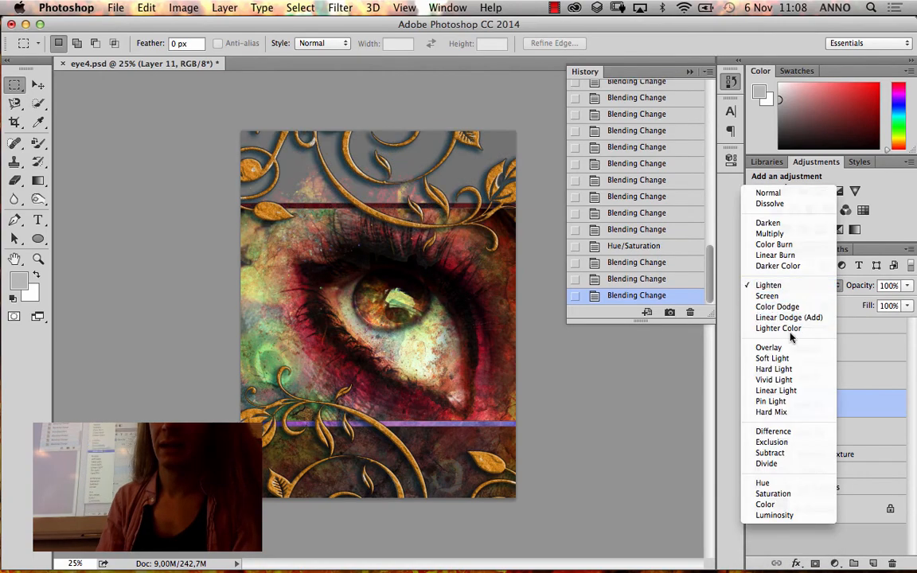
pyautogui.click(769, 348)
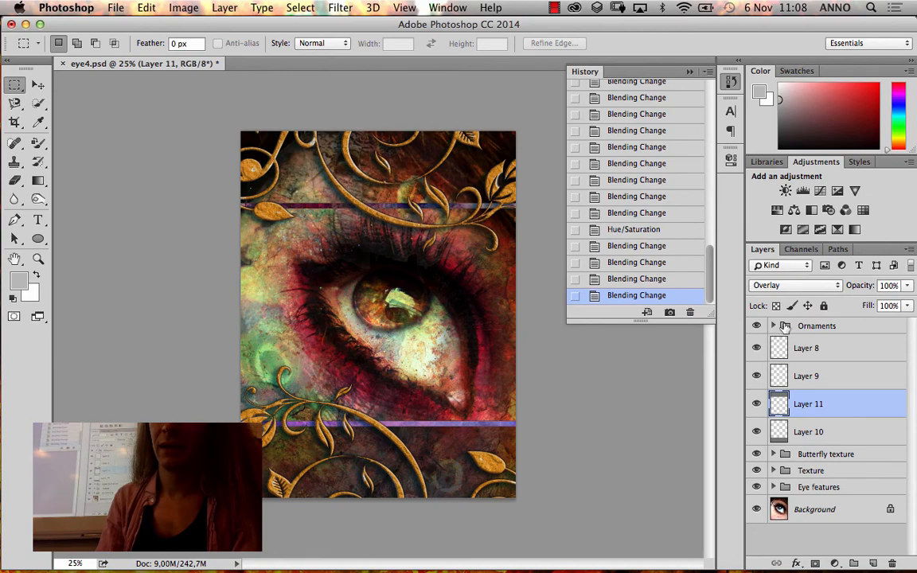
pyautogui.click(796, 285)
pyautogui.click(800, 297)
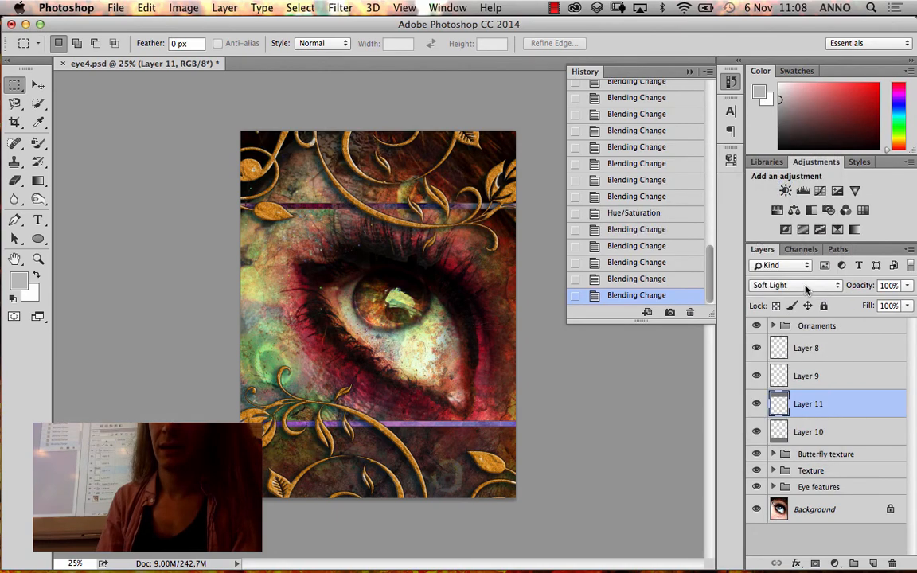
pyautogui.click(806, 289)
pyautogui.click(803, 309)
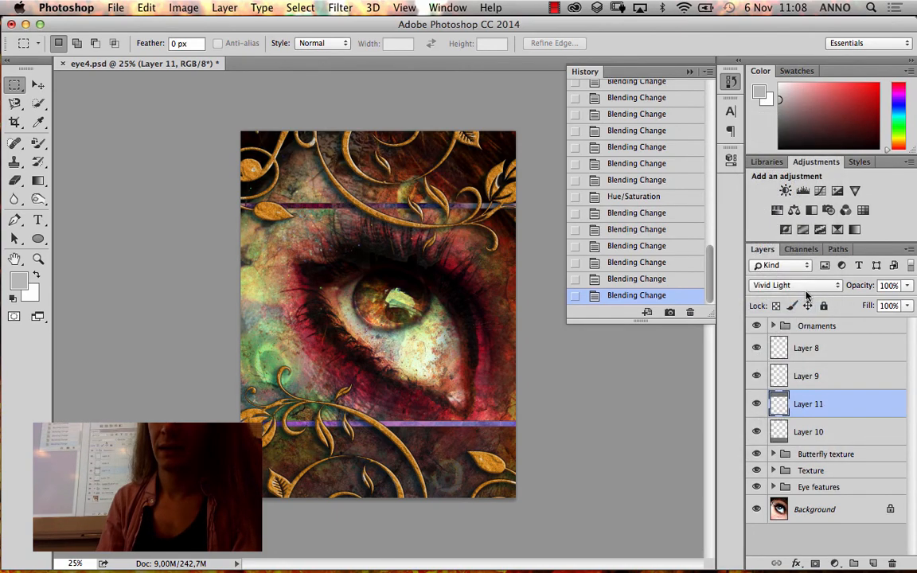
pyautogui.click(806, 288)
pyautogui.click(802, 306)
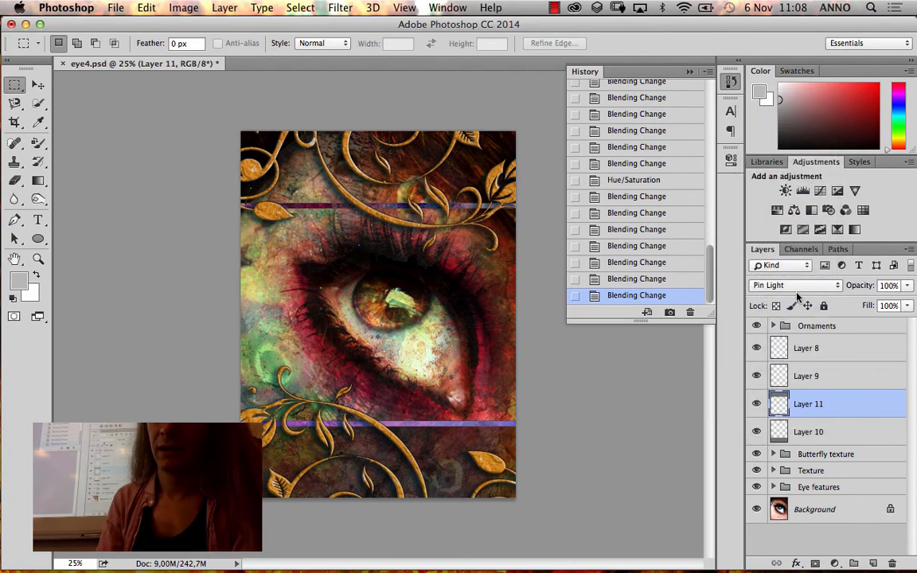
pyautogui.click(798, 295)
pyautogui.click(805, 273)
# Set the blend modes of Layer 11's upper band and Layer 10's lower band to Difference
pyautogui.click(807, 289)
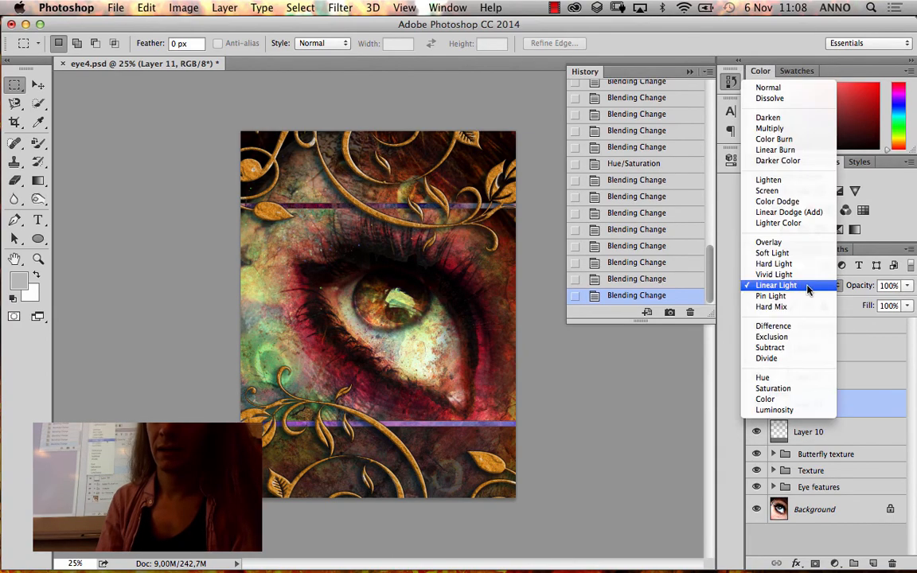
pyautogui.click(783, 326)
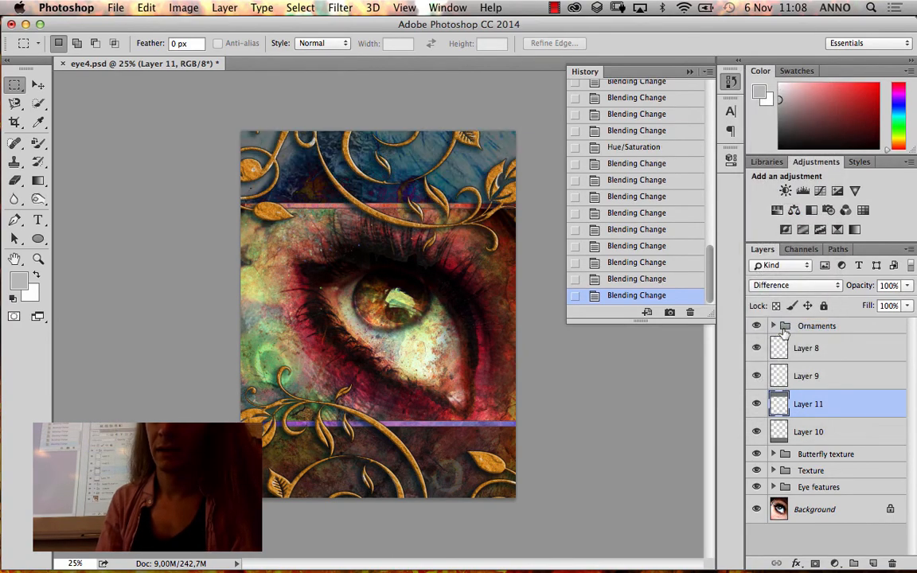
pyautogui.click(800, 432)
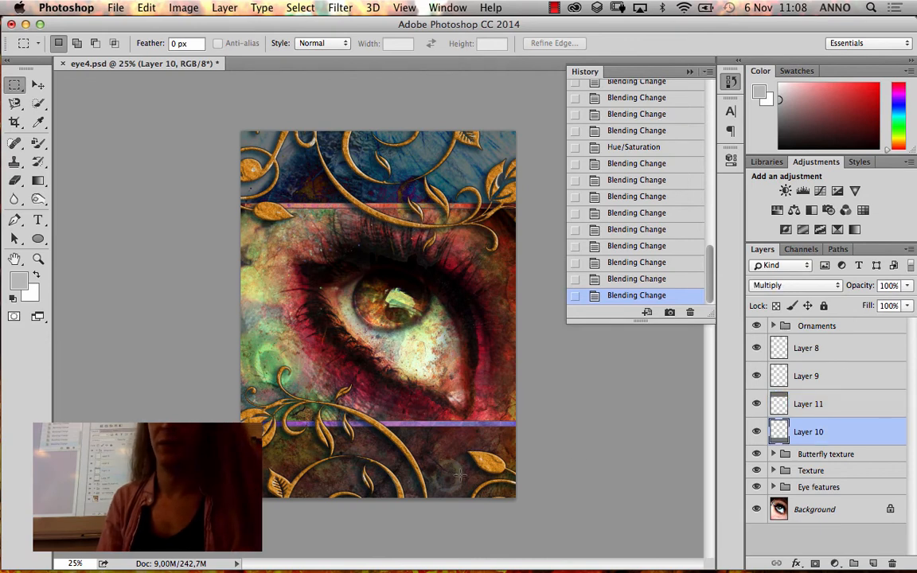
pyautogui.click(796, 285)
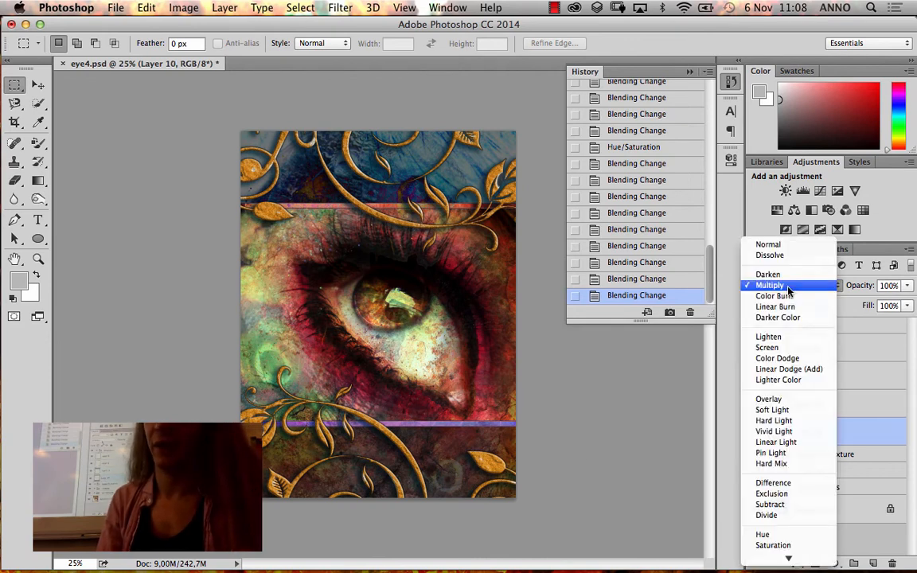
pyautogui.click(772, 483)
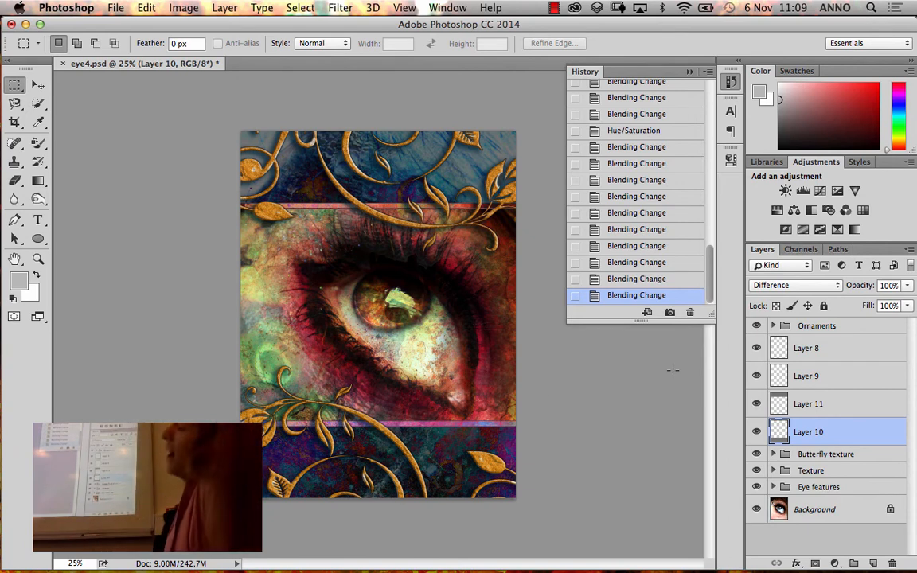
# Add a drop shadow to Layer 8's thin strip with 82% opacity, 33 px distance, 23% spread and 57 px size
pyautogui.click(811, 346)
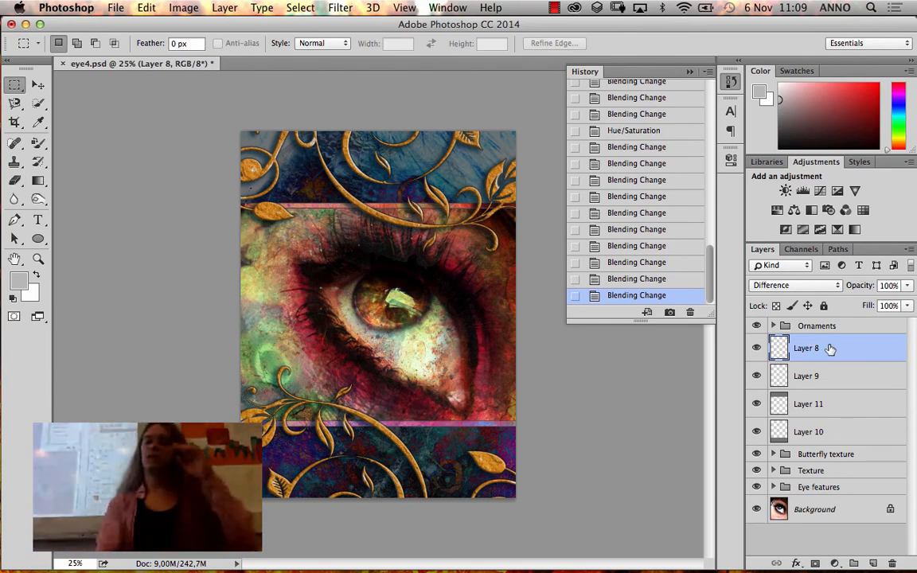
pyautogui.doubleClick(872, 355)
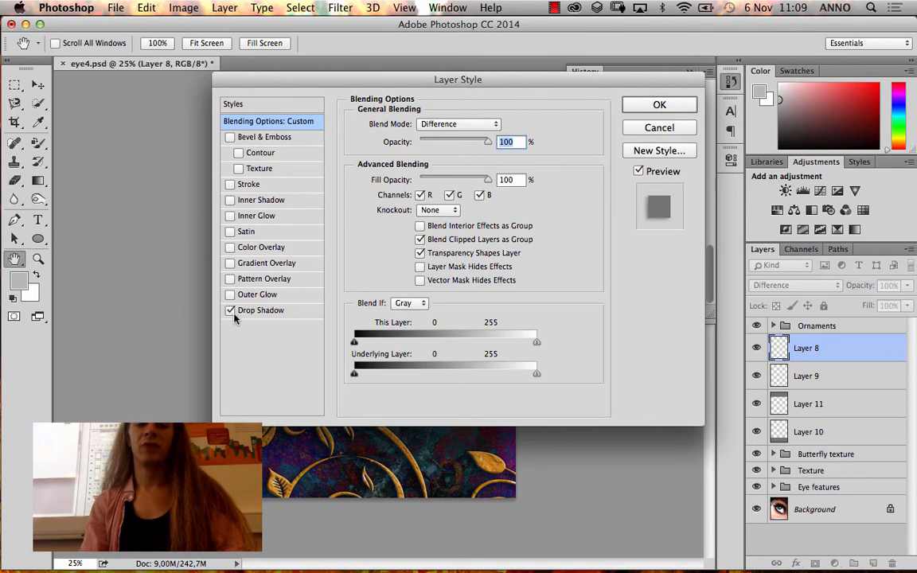
pyautogui.click(257, 312)
pyautogui.moveTo(402, 74); pyautogui.dragTo(292, 356)
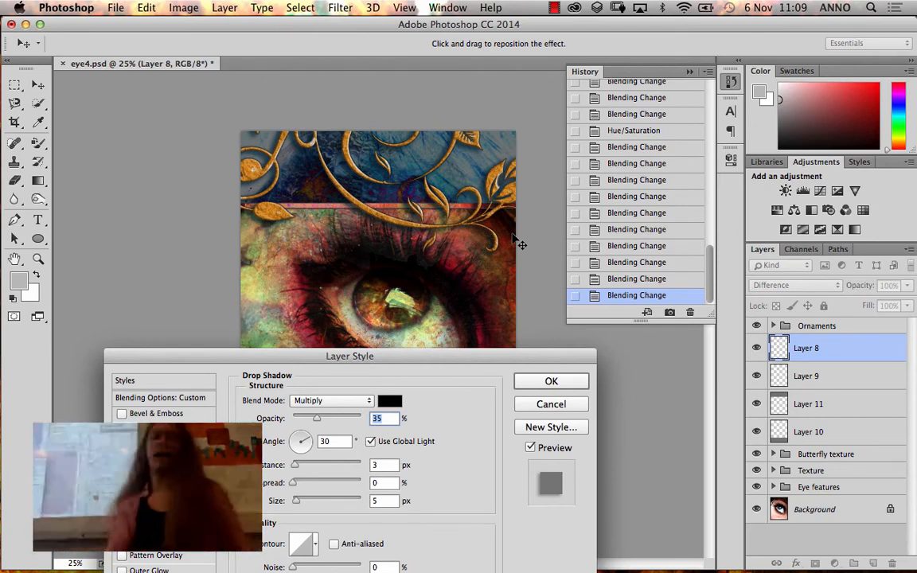
pyautogui.moveTo(337, 418); pyautogui.dragTo(349, 418)
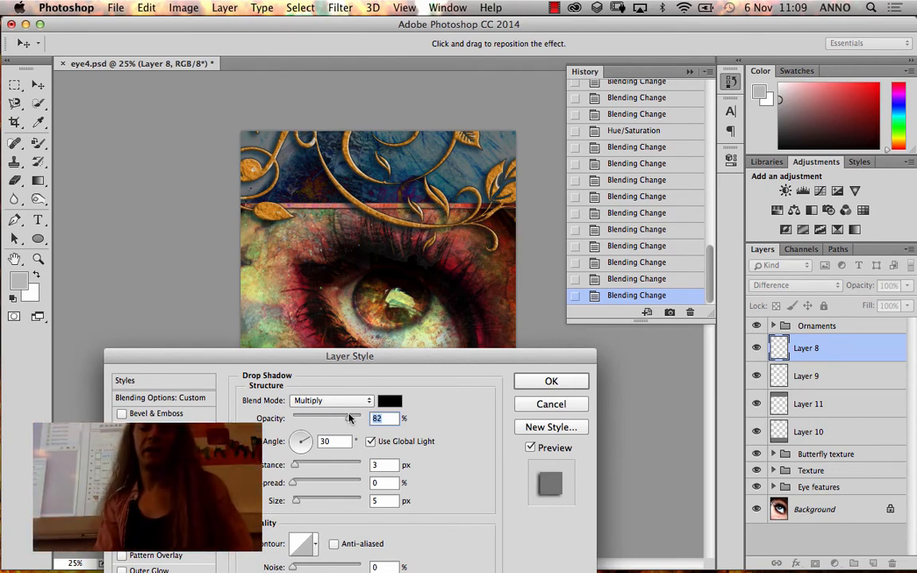
pyautogui.moveTo(316, 467)
pyautogui.mouseDown()
pyautogui.moveTo(300, 482)
pyautogui.moveTo(323, 502)
pyautogui.moveTo(312, 504)
pyautogui.moveTo(316, 467)
pyautogui.mouseUp()
pyautogui.click(303, 482)
pyautogui.click(309, 465)
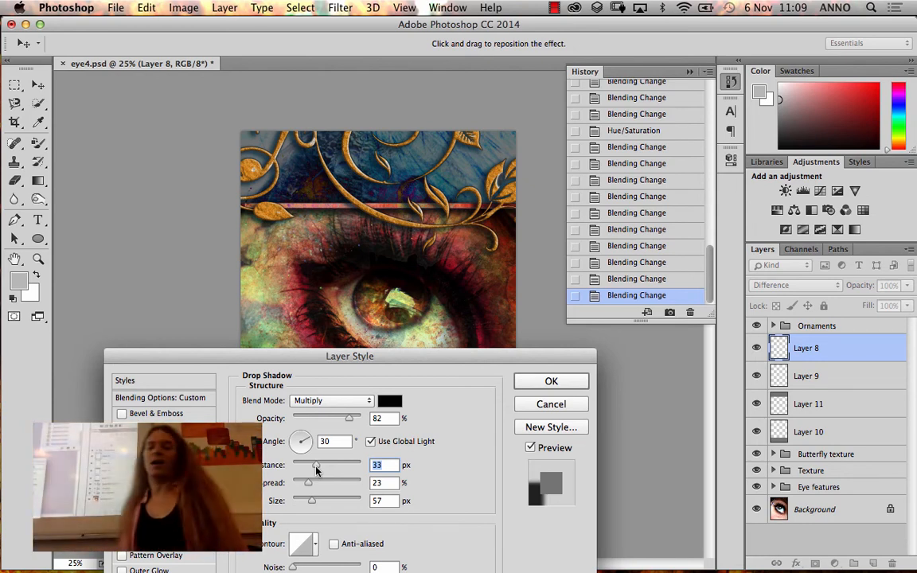
pyautogui.click(580, 380)
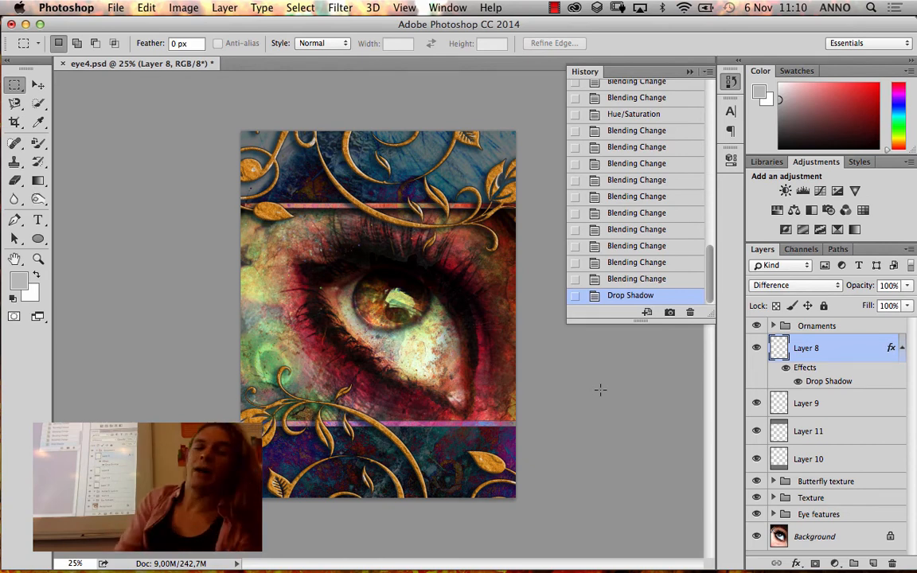
# Switch to Finder and open the folder of finished examples inside Art and Collage
pyautogui.click(26, 25)
pyautogui.click(533, 332)
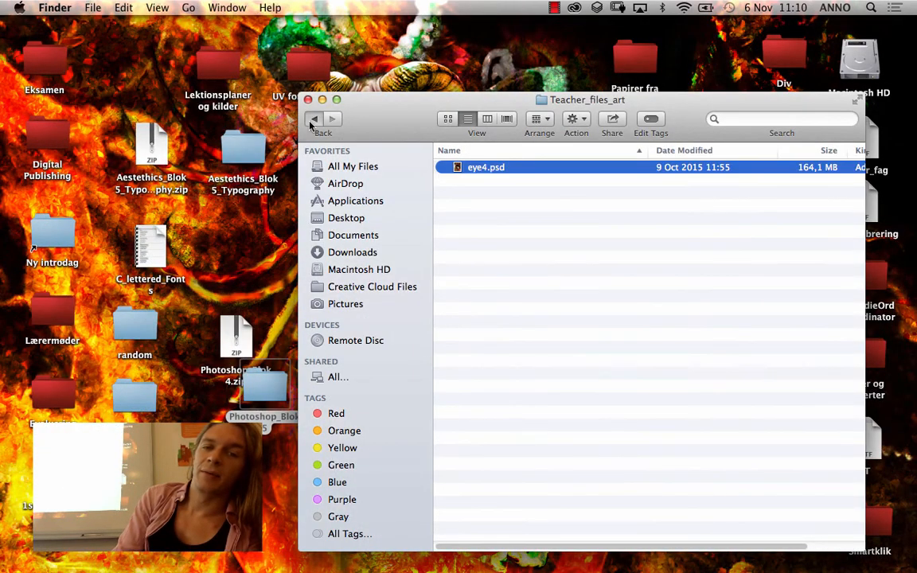
pyautogui.click(312, 121)
pyautogui.doubleClick(481, 168)
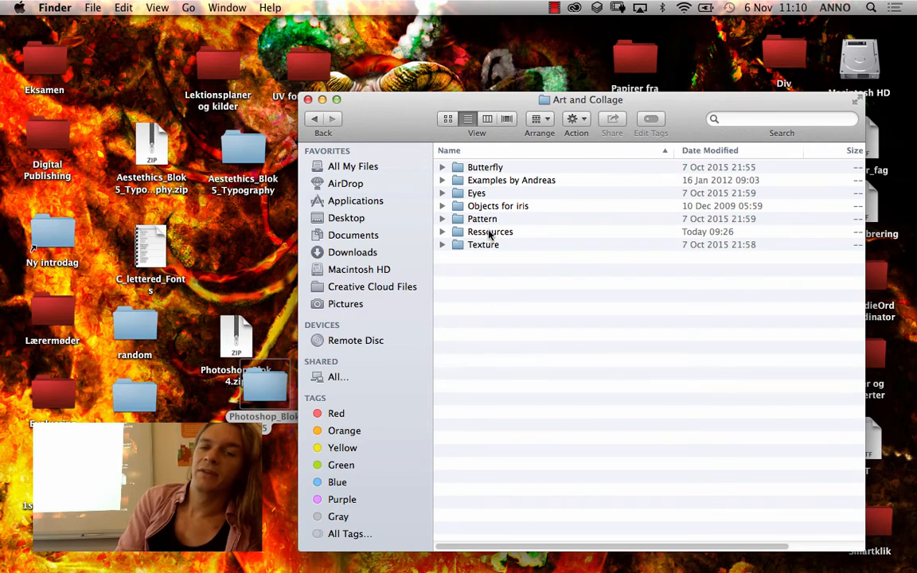
pyautogui.doubleClick(473, 180)
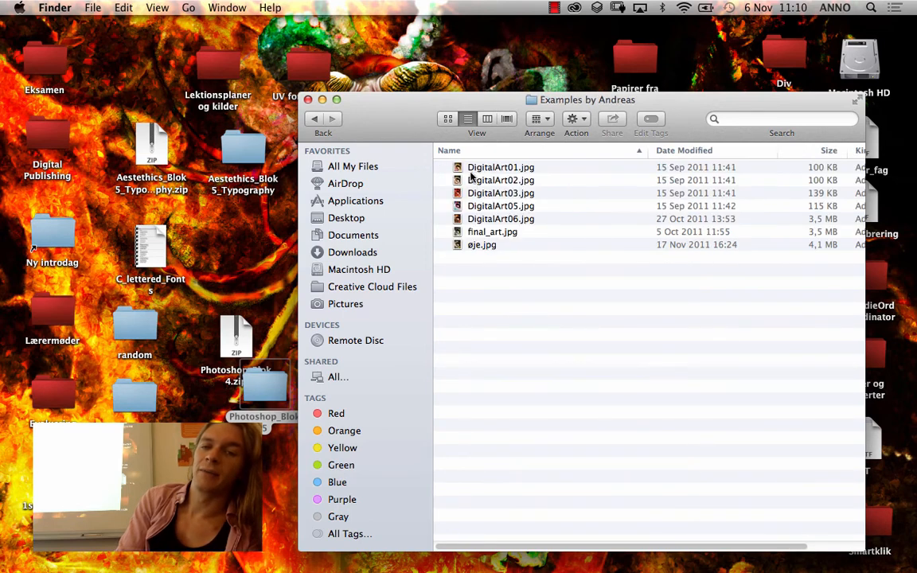
# Preview the example artworks from DigitalArt01.jpg to øje.jpg, return to DigitalArt05.jpg, and close the folder window
pyautogui.click(471, 167)
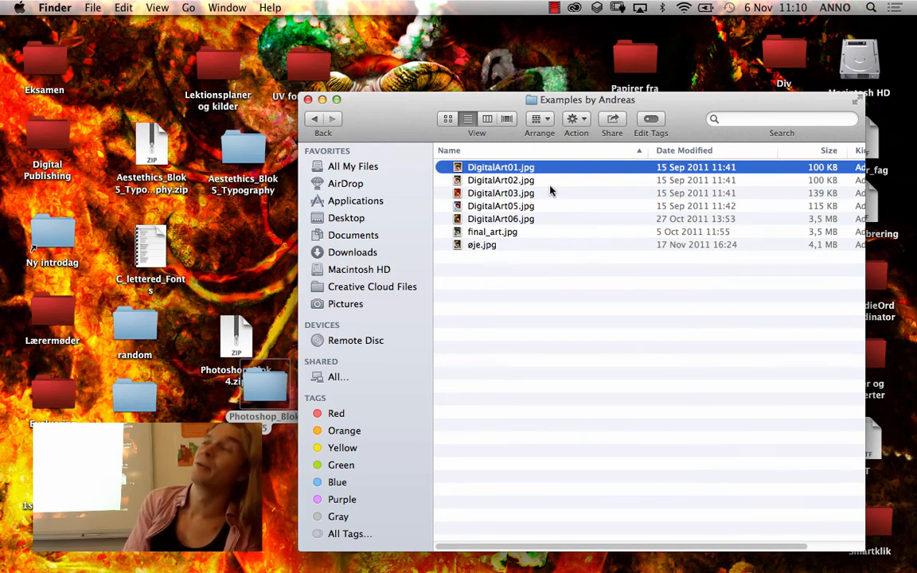
pyautogui.press('space')
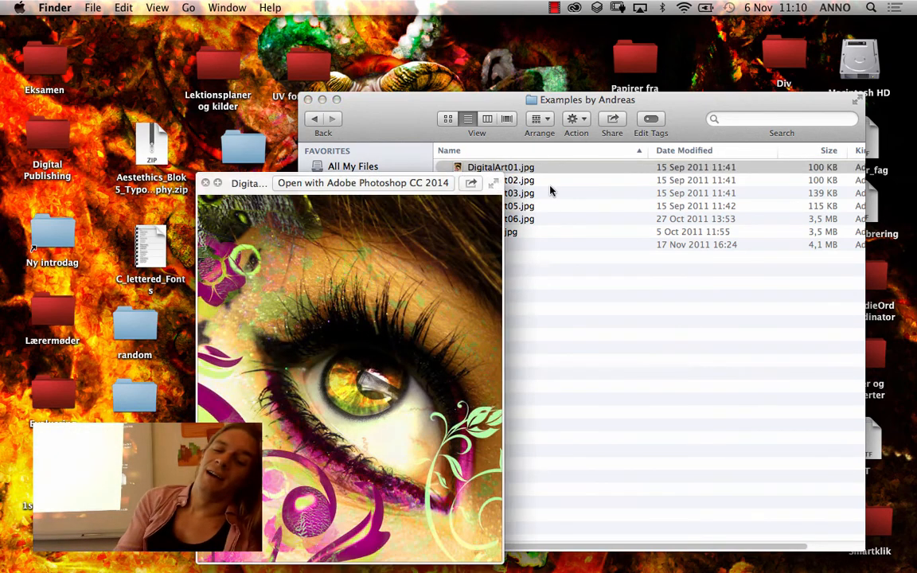
pyautogui.press('Down')
pyautogui.press('Down')
pyautogui.press('Down')
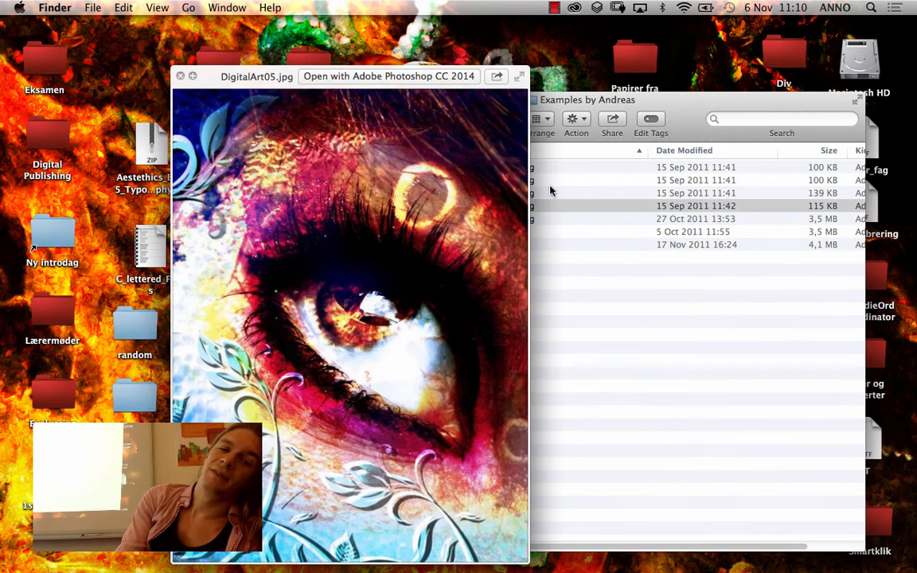
pyautogui.press('Down')
pyautogui.press('Down')
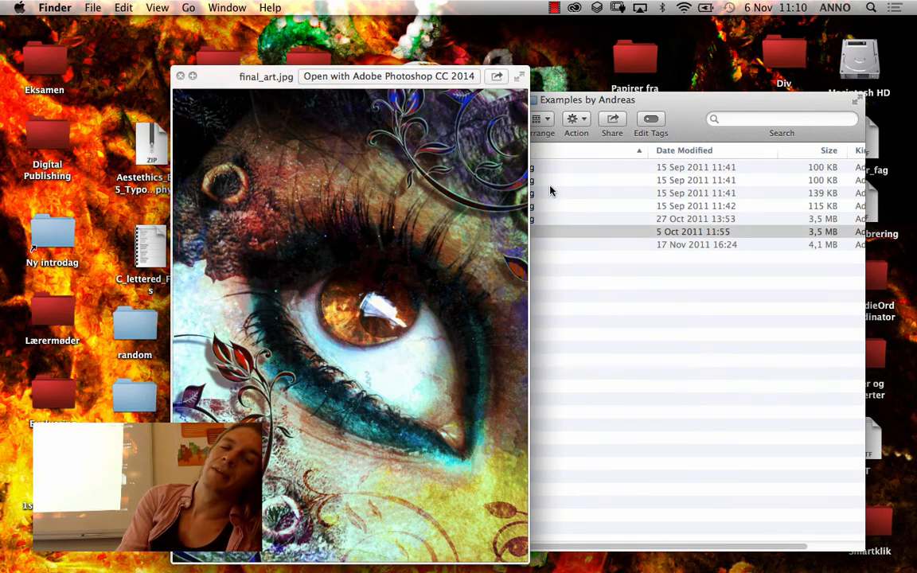
pyautogui.press('Down')
pyautogui.press('Up')
pyautogui.press('Up')
pyautogui.press('Up')
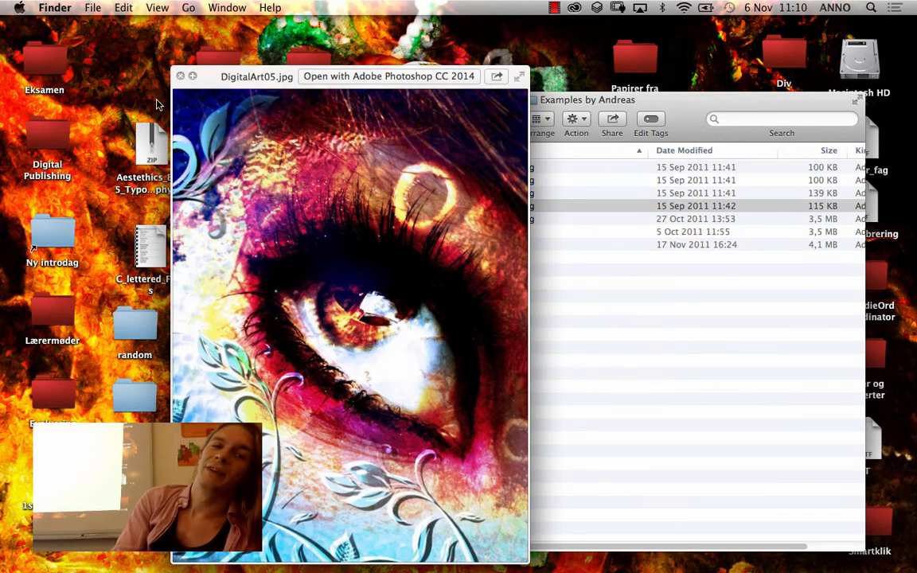
pyautogui.press('space')
pyautogui.click(308, 100)
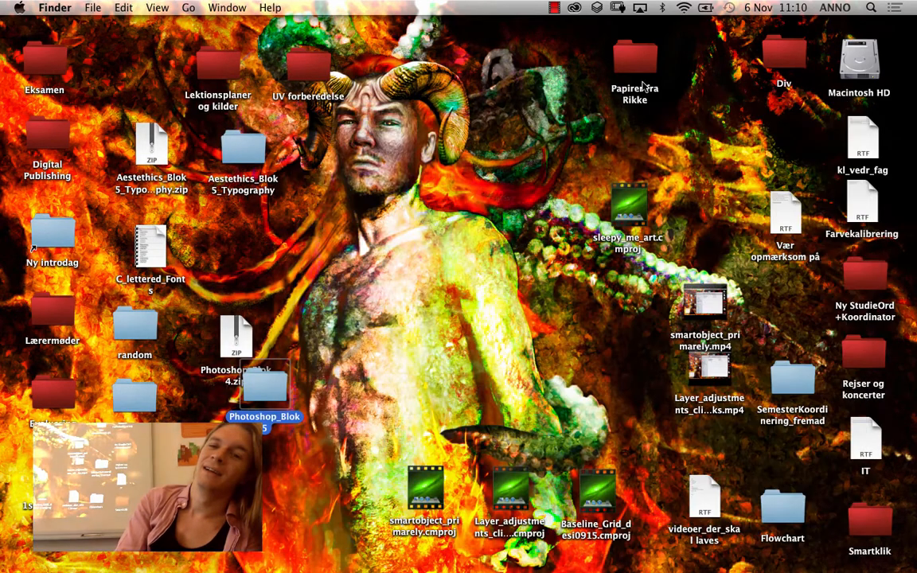
# Open the teacher's Photoshop folder under 6 ugers in the desktop's Div folder
pyautogui.doubleClick(777, 56)
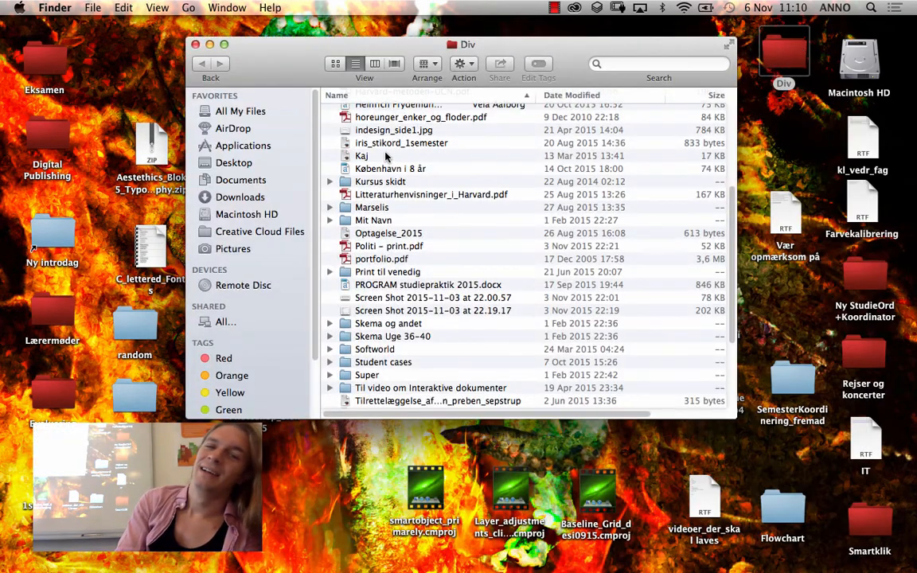
pyautogui.scroll(5, 381, 135)
pyautogui.doubleClick(381, 130)
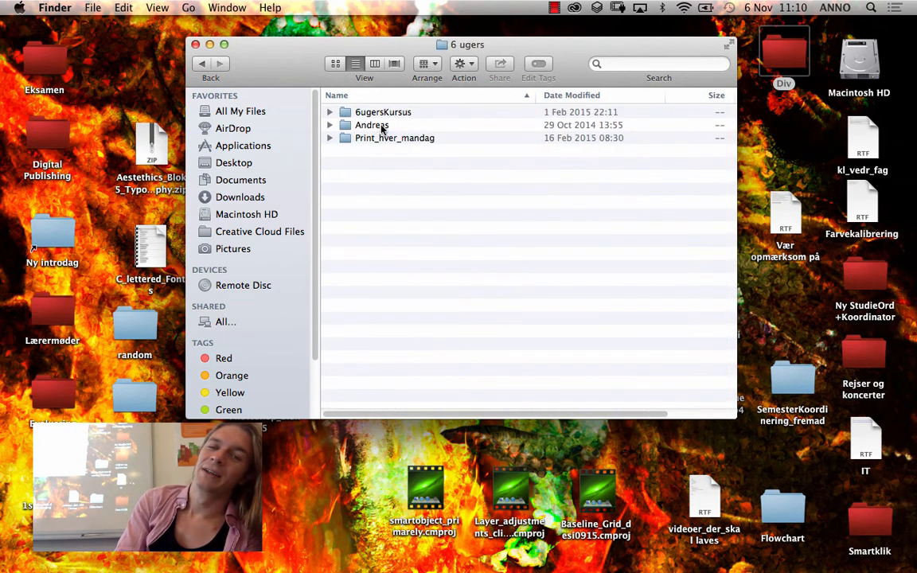
pyautogui.doubleClick(382, 128)
pyautogui.doubleClick(383, 149)
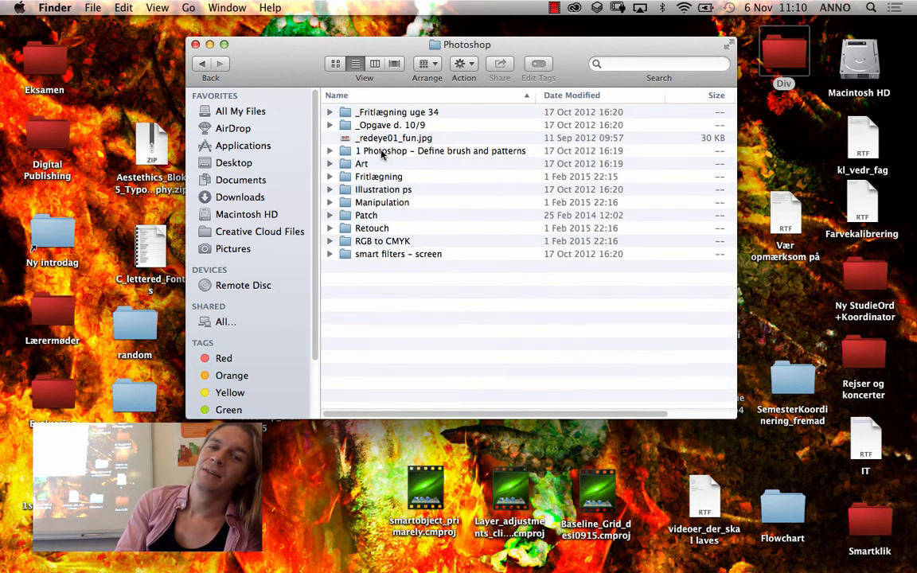
# Check the files in the Seje Photoshop filer folder and return to its parent folder
pyautogui.click(202, 63)
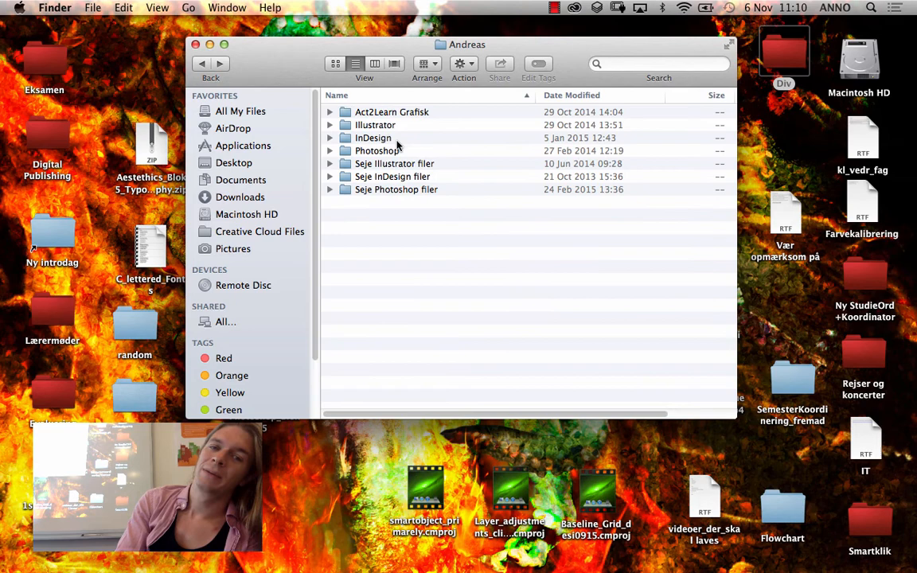
pyautogui.doubleClick(366, 190)
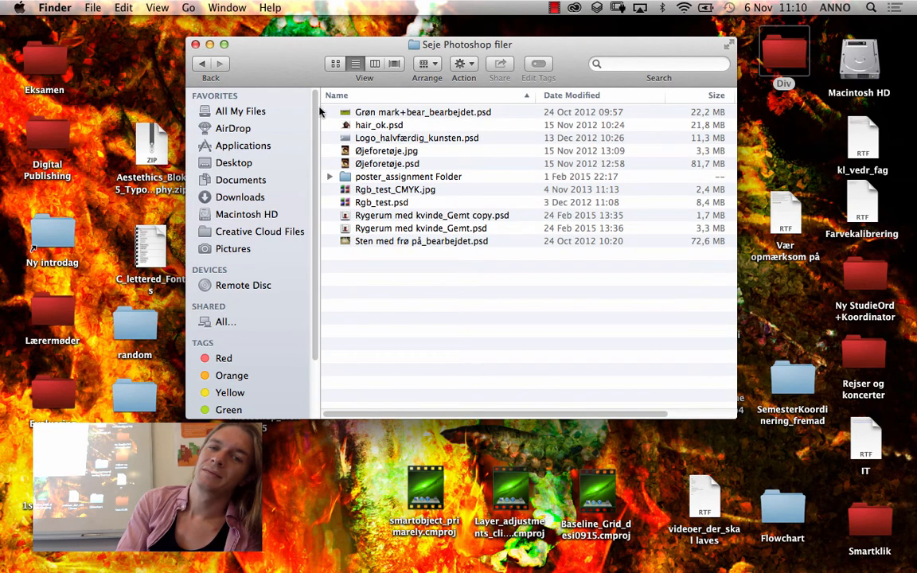
pyautogui.click(202, 64)
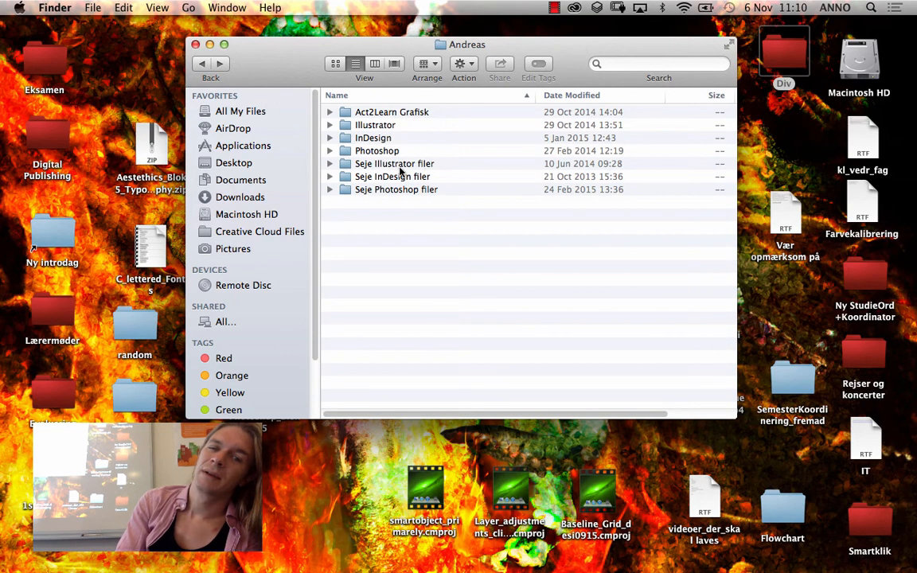
# Open the Eyes folder inside the Art folder of the Photoshop folder
pyautogui.doubleClick(359, 151)
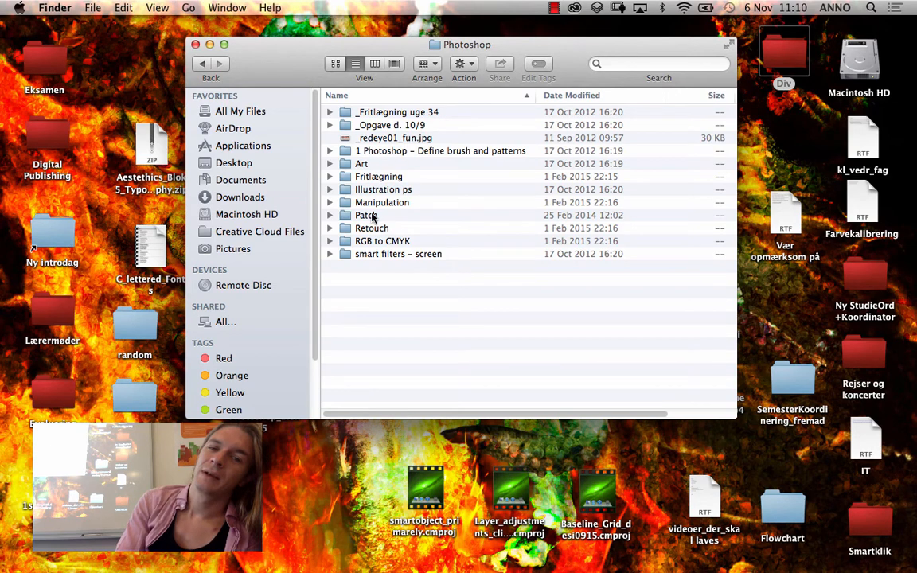
pyautogui.doubleClick(360, 164)
pyautogui.doubleClick(364, 138)
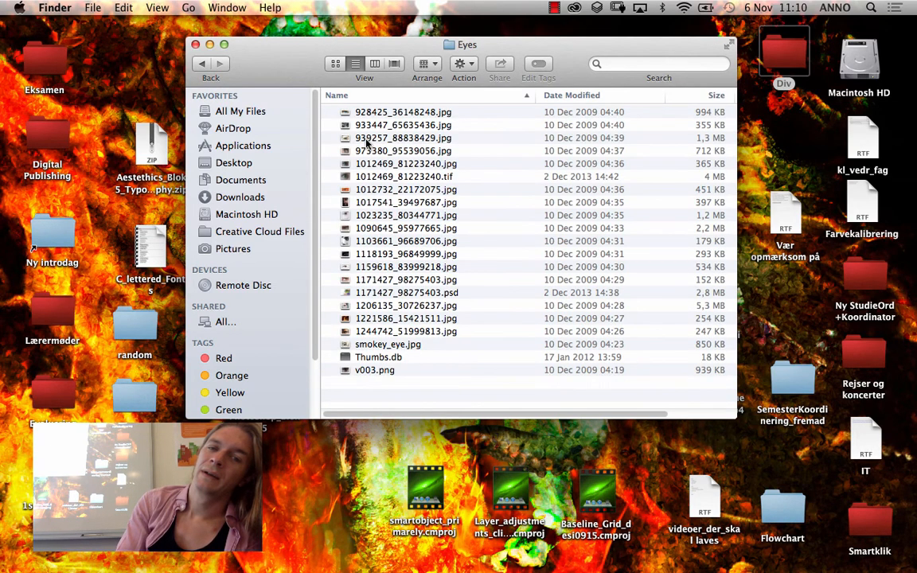
# Check the teacher's examples folder inside the Art folder and return to the 6 ugers folder
pyautogui.click(200, 64)
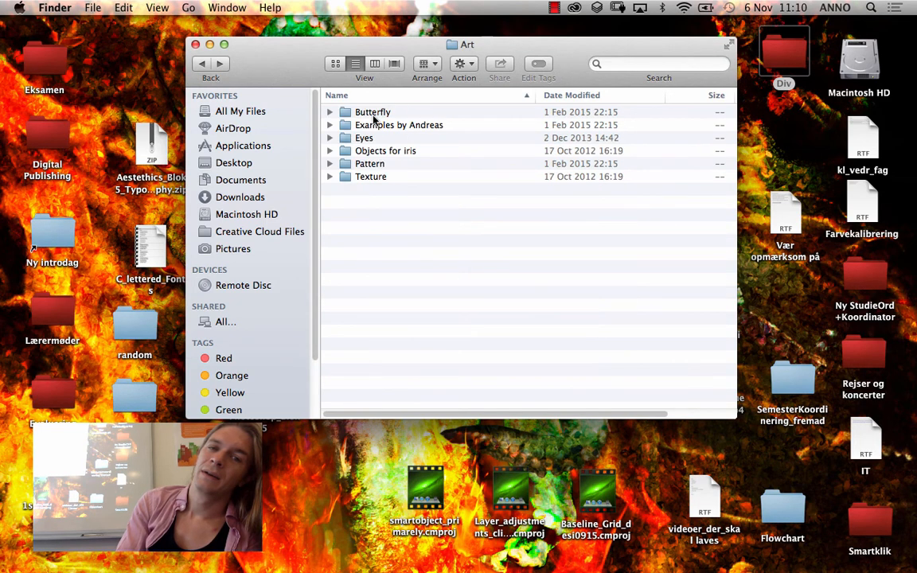
pyautogui.click(368, 140)
pyautogui.doubleClick(329, 124)
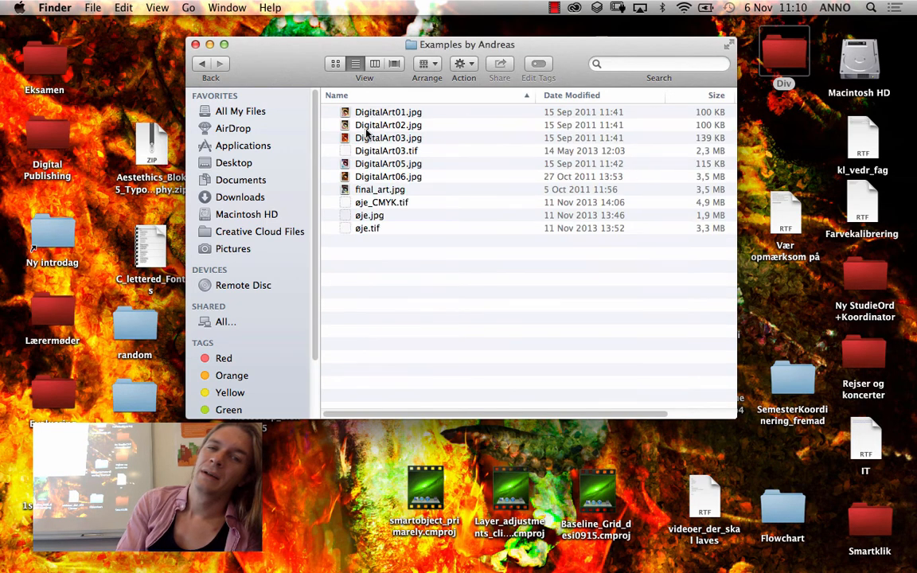
pyautogui.click(202, 66)
pyautogui.click(204, 67)
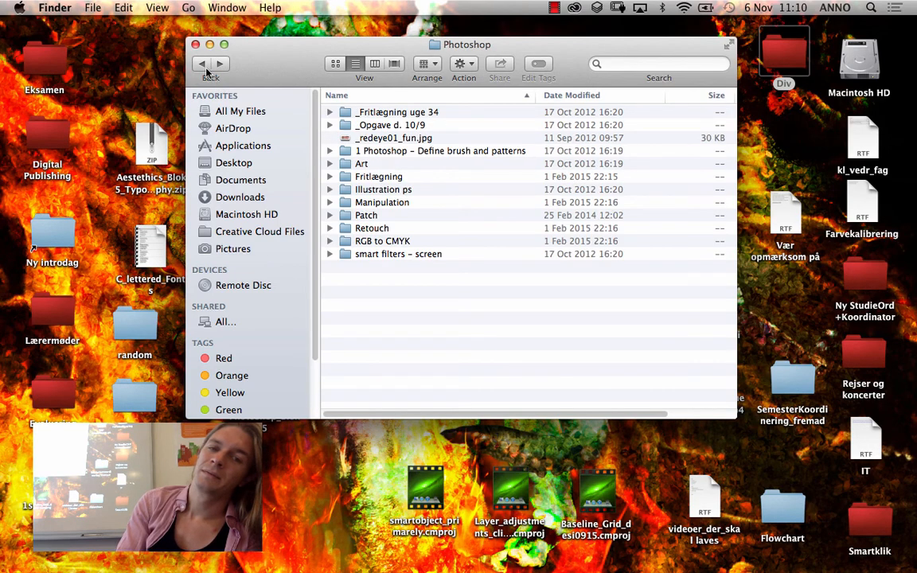
pyautogui.click(204, 66)
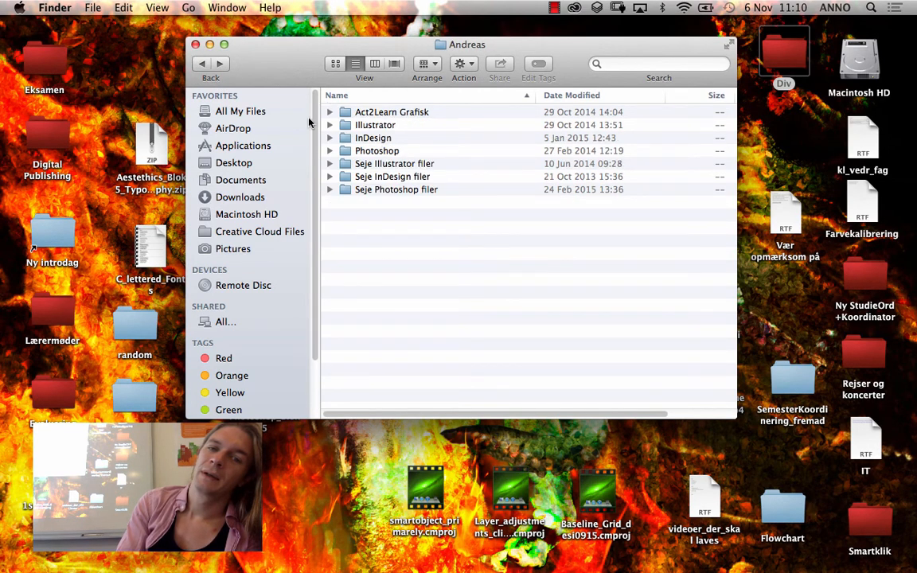
pyautogui.click(211, 79)
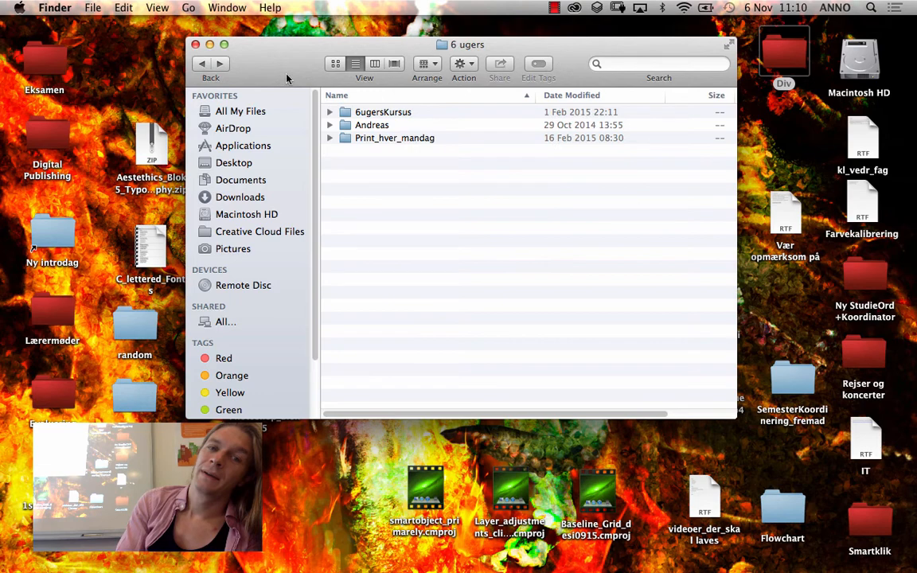
# Check the Art folder's examples in Fuld photoshop mappe under 6ugersKursus and return to the course's Photoshop folder
pyautogui.doubleClick(386, 115)
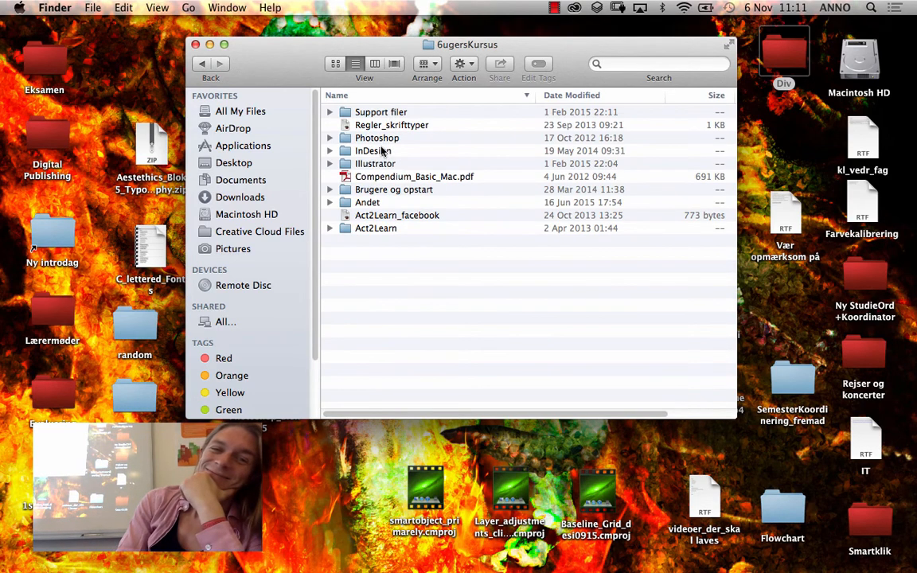
pyautogui.doubleClick(378, 138)
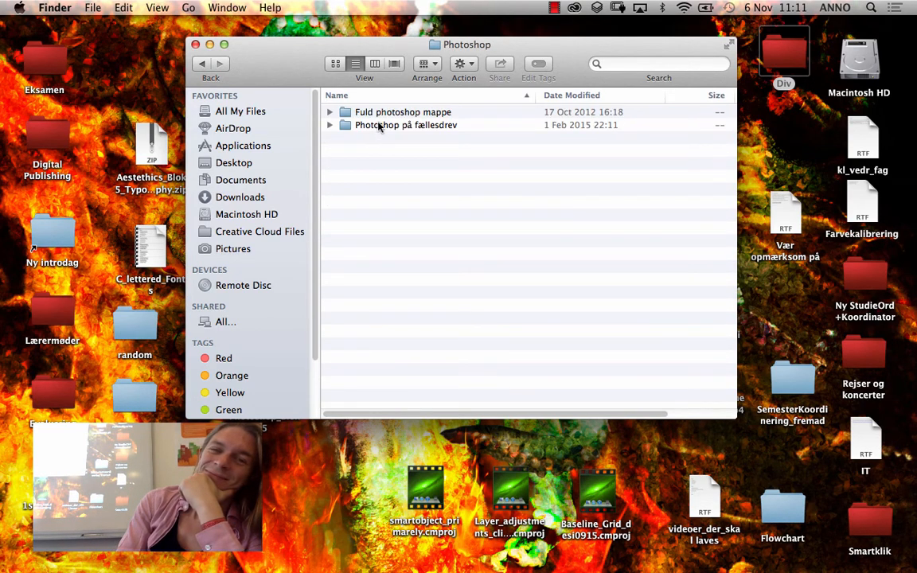
pyautogui.doubleClick(381, 116)
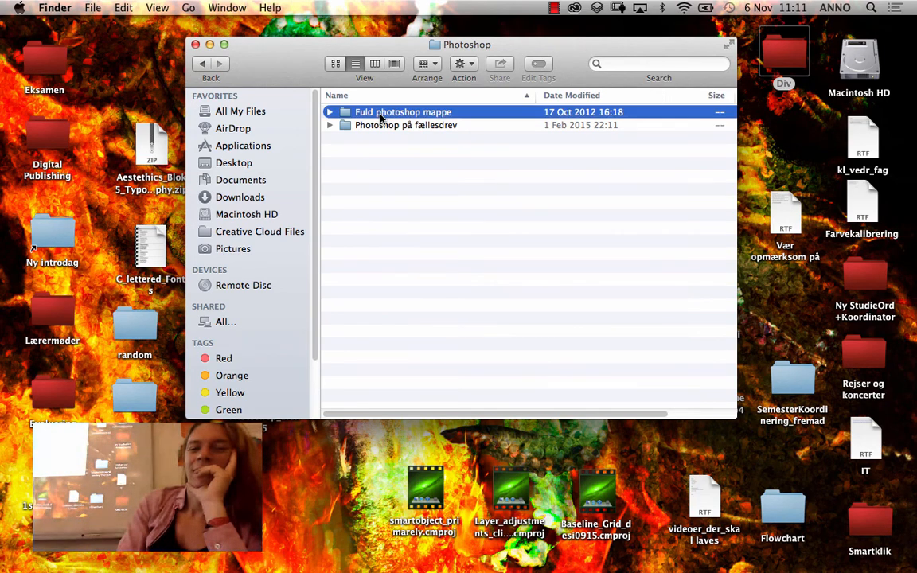
pyautogui.doubleClick(367, 126)
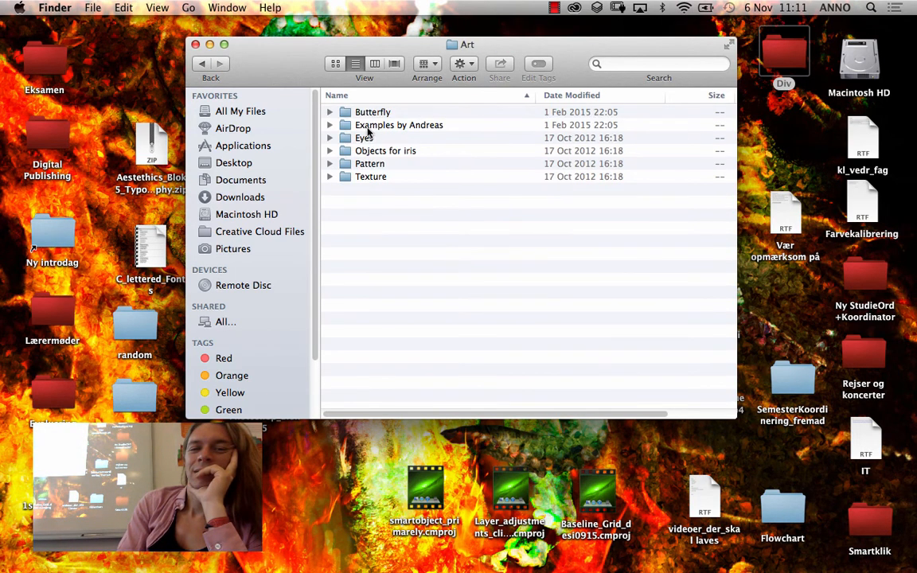
pyautogui.doubleClick(367, 127)
pyautogui.click(206, 69)
pyautogui.click(206, 69)
pyautogui.click(207, 69)
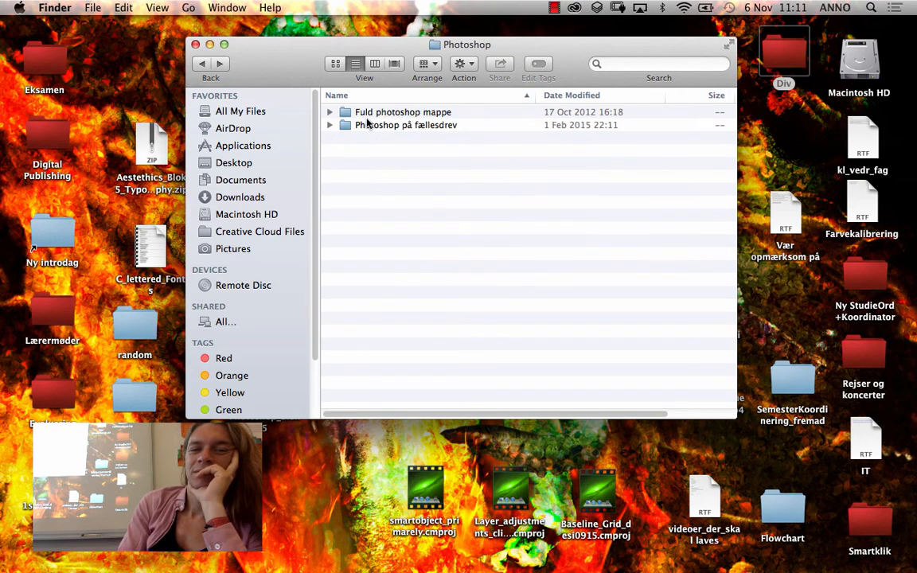
# Open the teacher's examples folder inside Art in the Photoshop på fællesdrev folder and look through its file list
pyautogui.doubleClick(367, 125)
pyautogui.doubleClick(360, 112)
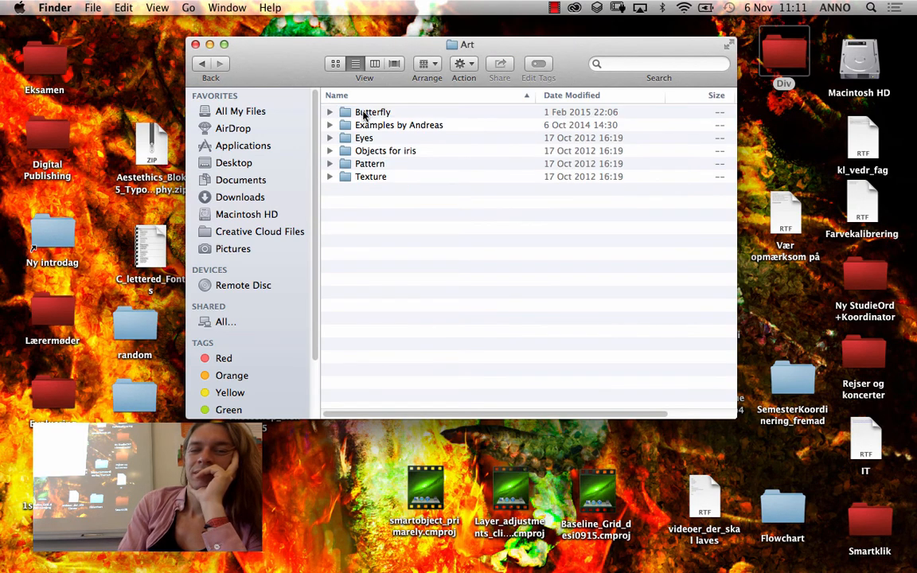
pyautogui.doubleClick(360, 125)
pyautogui.scroll(3, 364, 130)
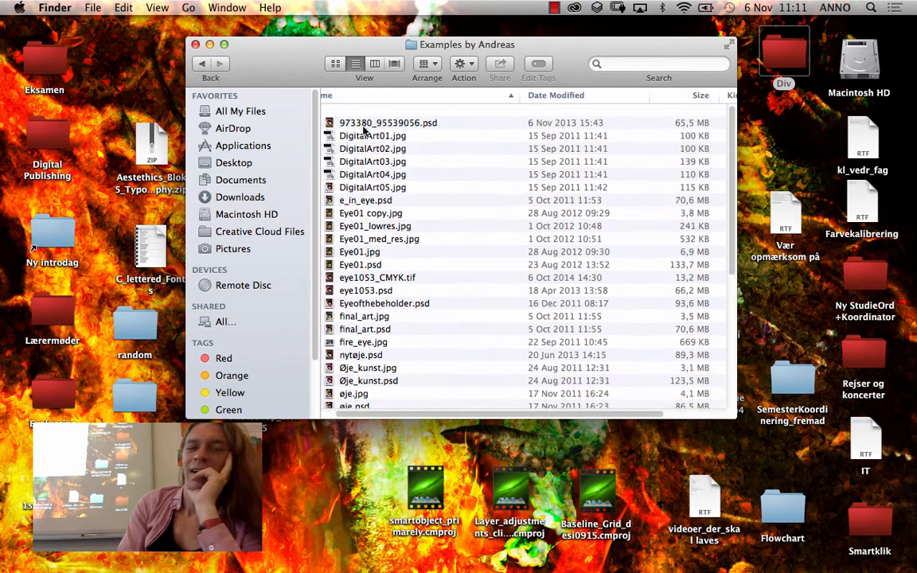
pyautogui.scroll(-6, 363, 130)
pyautogui.scroll(10, 364, 129)
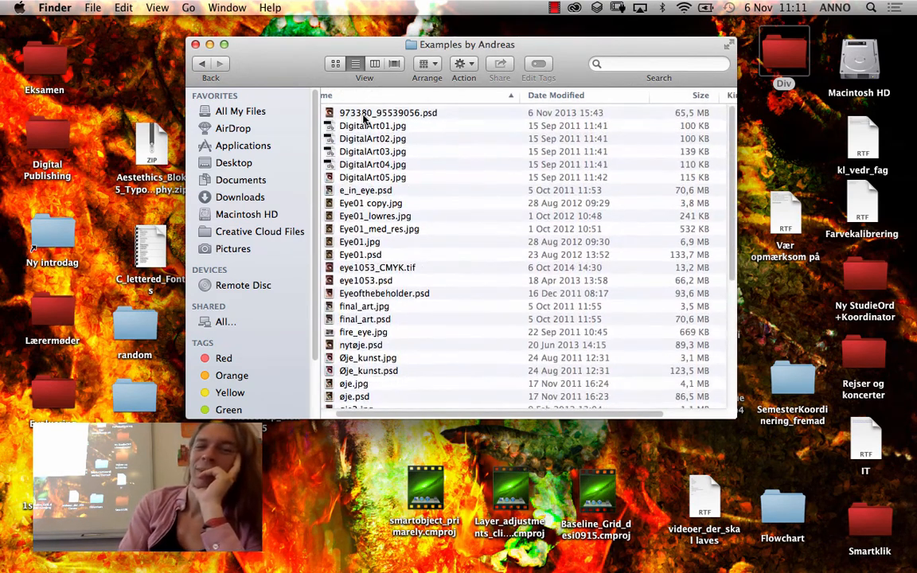
# Preview the example artworks in order from 973380_95539056.psd to Eye01 copy.jpg
pyautogui.click(363, 114)
pyautogui.press('space')
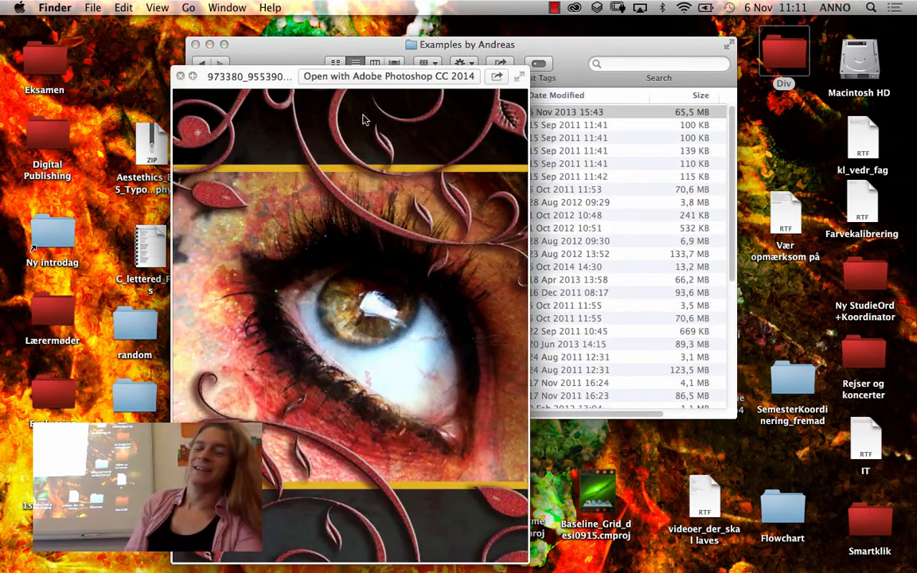
pyautogui.press('Down')
pyautogui.press('Down')
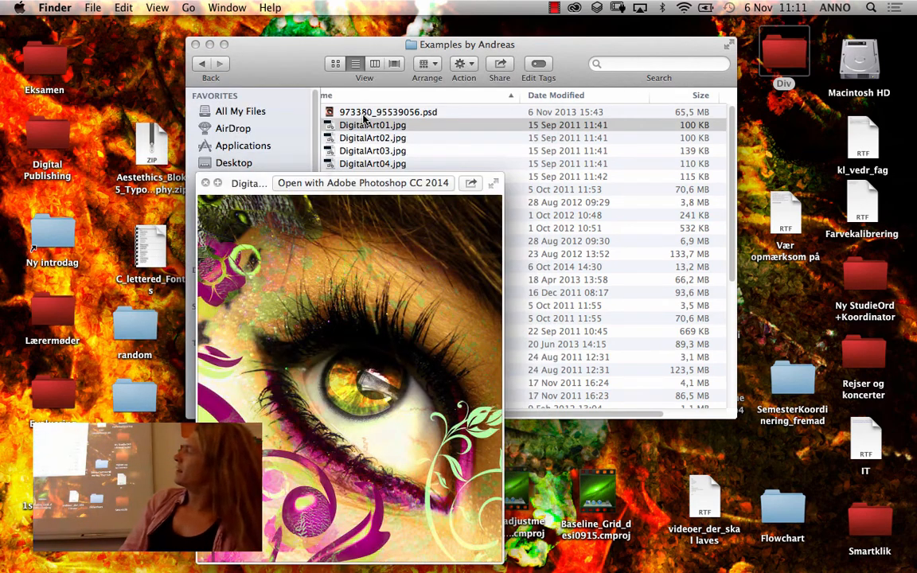
pyautogui.press('Down')
pyautogui.press('Down')
pyautogui.press('Down')
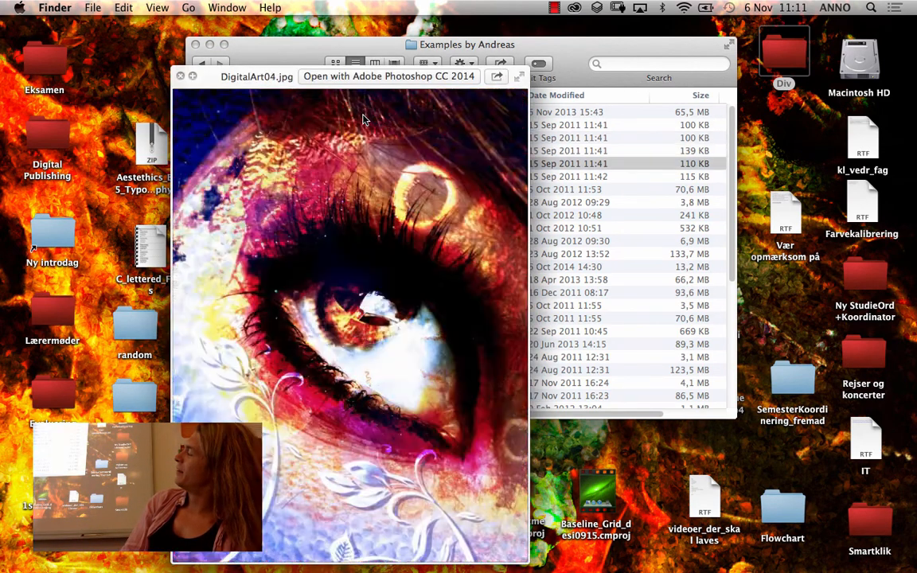
pyautogui.press('Down')
pyautogui.press('Down')
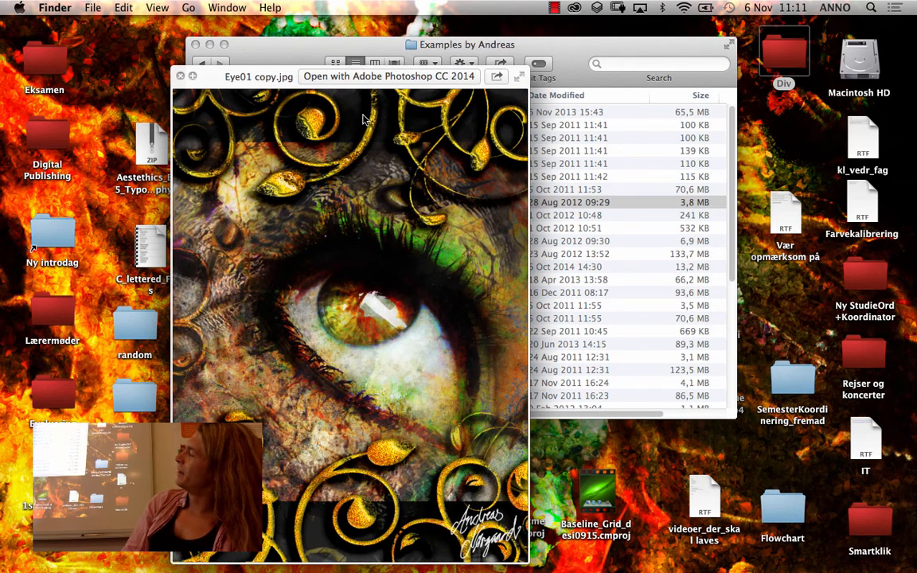
# Continue previewing the example artworks from Eye01_lowres.jpg to final_art.psd
pyautogui.press('Down')
pyautogui.press('Down')
pyautogui.press('Down')
pyautogui.press('Down')
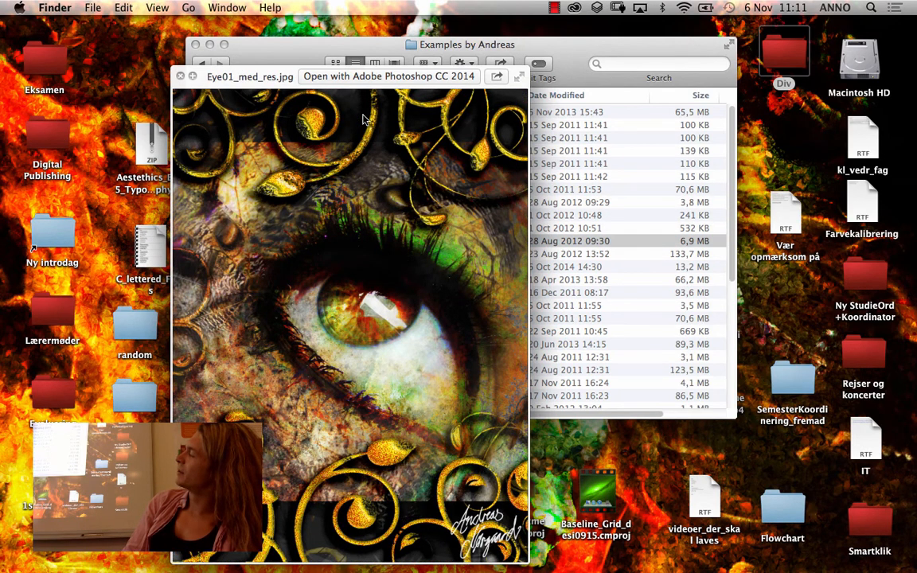
pyautogui.press('Down')
pyautogui.press('Down')
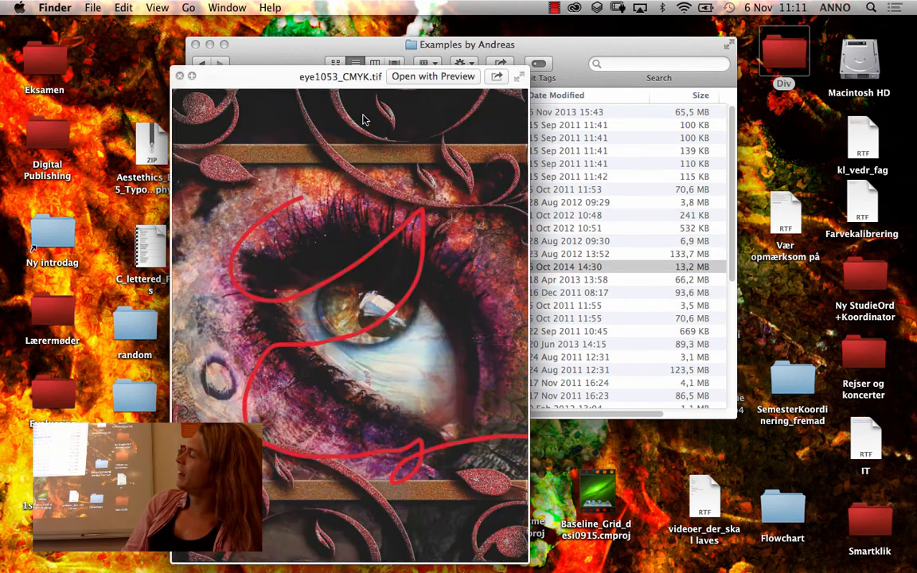
pyautogui.press('Down')
pyautogui.press('Down')
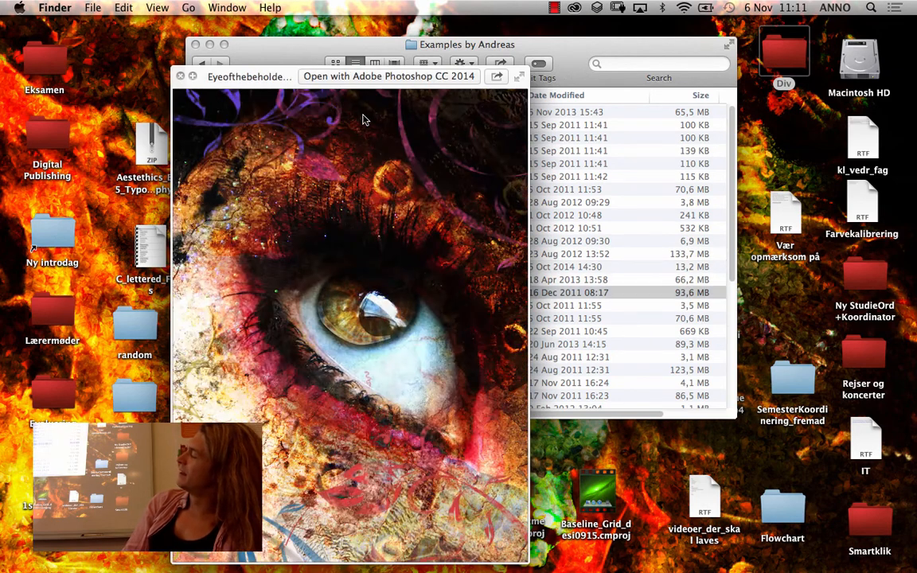
pyautogui.press('Down')
pyautogui.press('Down')
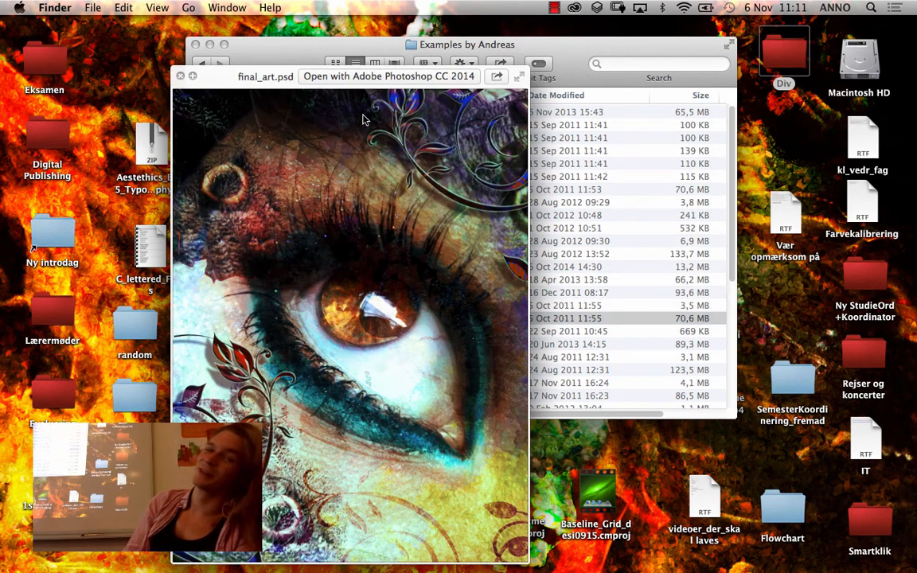
# Continue previewing the example artworks from fire_eye.jpg past nytøje.psd and øje2.jpg to Øje137.jpg
pyautogui.press('Down')
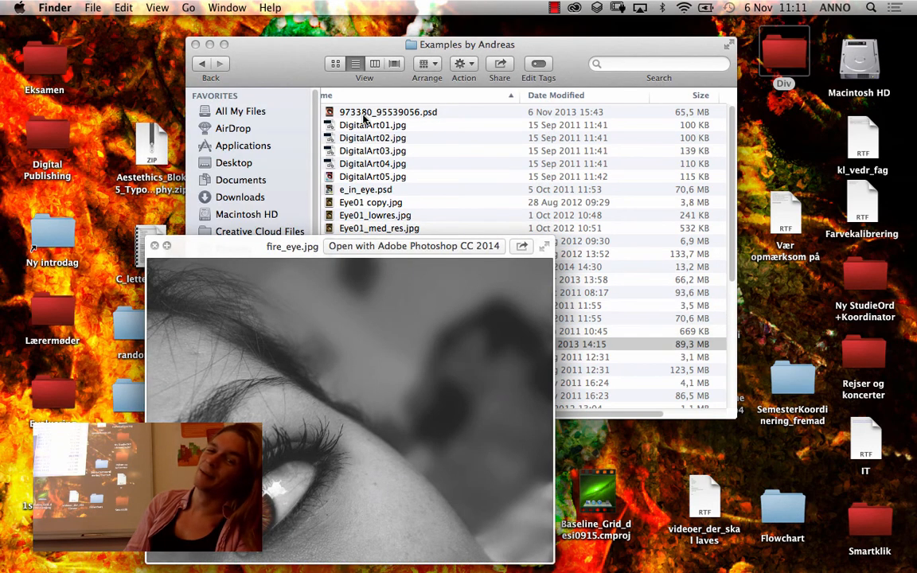
pyautogui.press('Down')
pyautogui.press('Up')
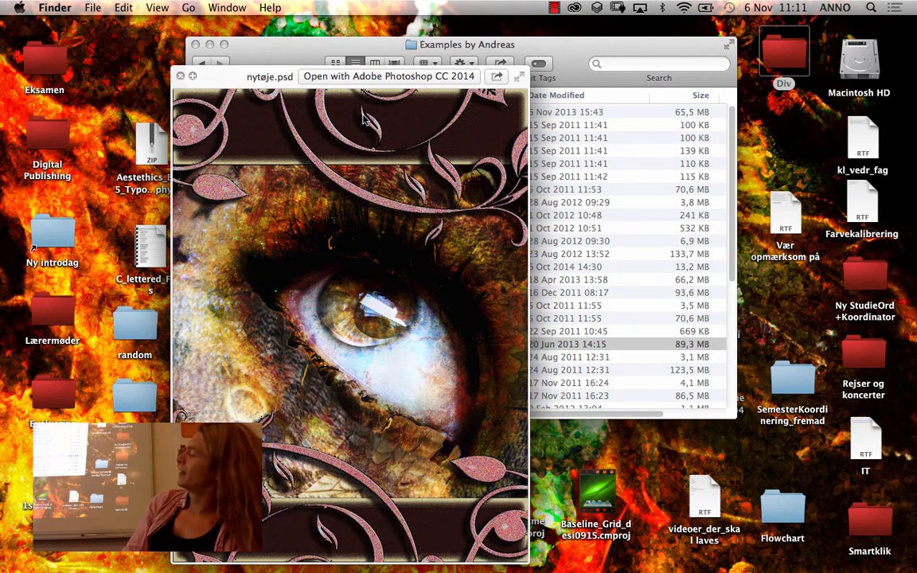
pyautogui.press('Down')
pyautogui.press('Down')
pyautogui.press('Down')
pyautogui.press('Down')
pyautogui.press('Down')
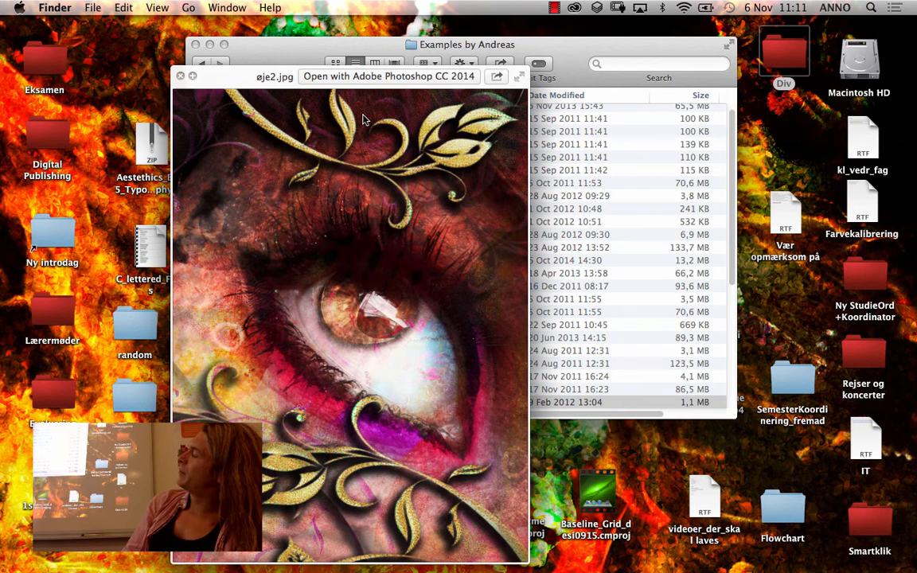
pyautogui.press('Down')
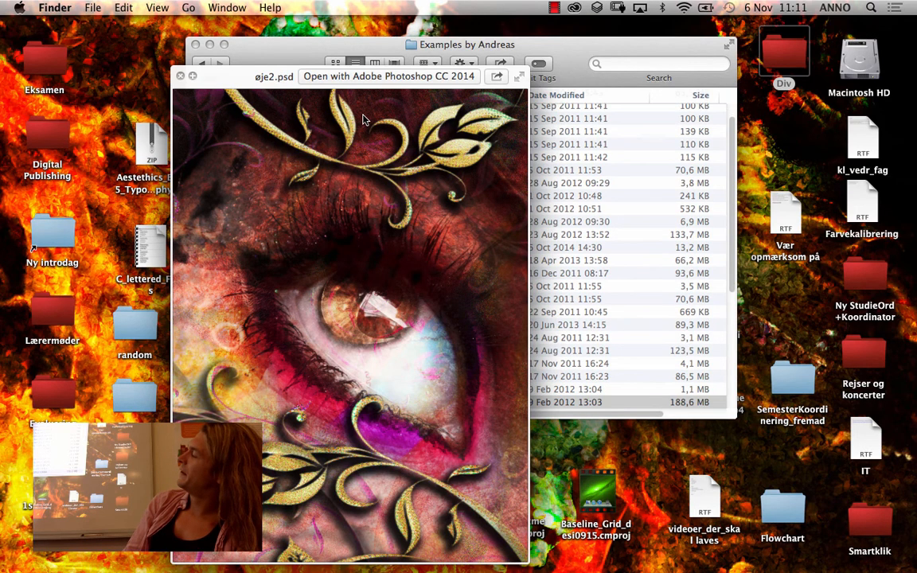
pyautogui.press('Down')
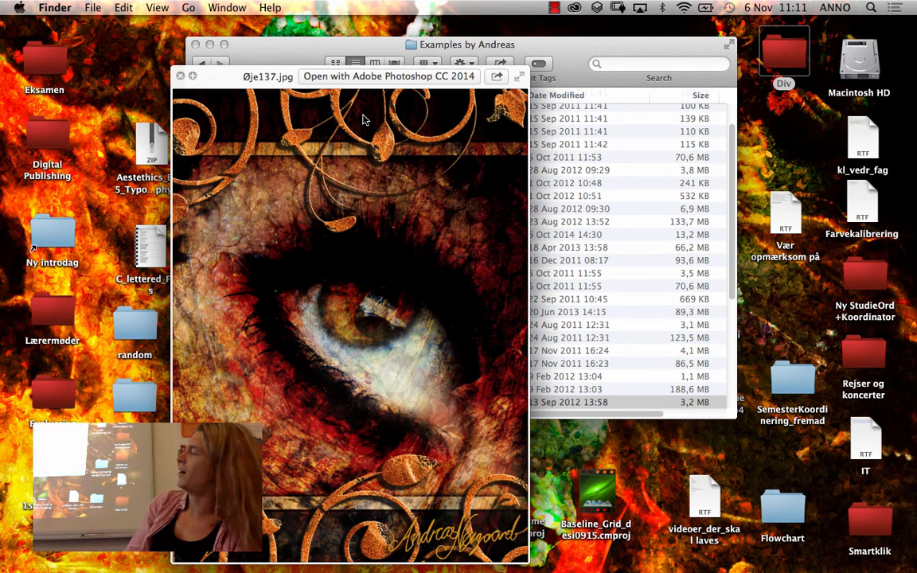
# Preview Øje138.jpg, Øje525.psd and the ØjeUge22_2013 example artworks
pyautogui.press('Down')
pyautogui.press('Down')
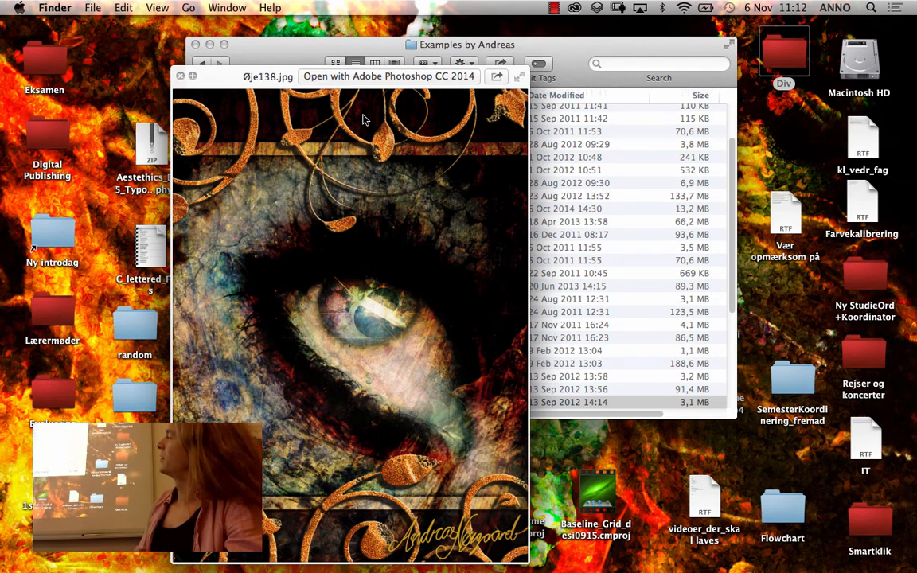
pyautogui.press('Down')
pyautogui.press('Down')
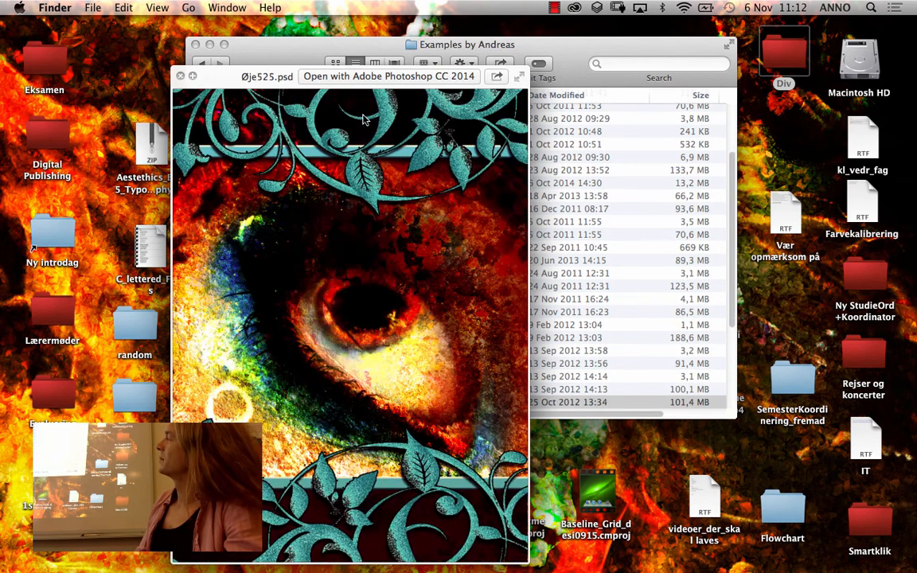
pyautogui.press('Down')
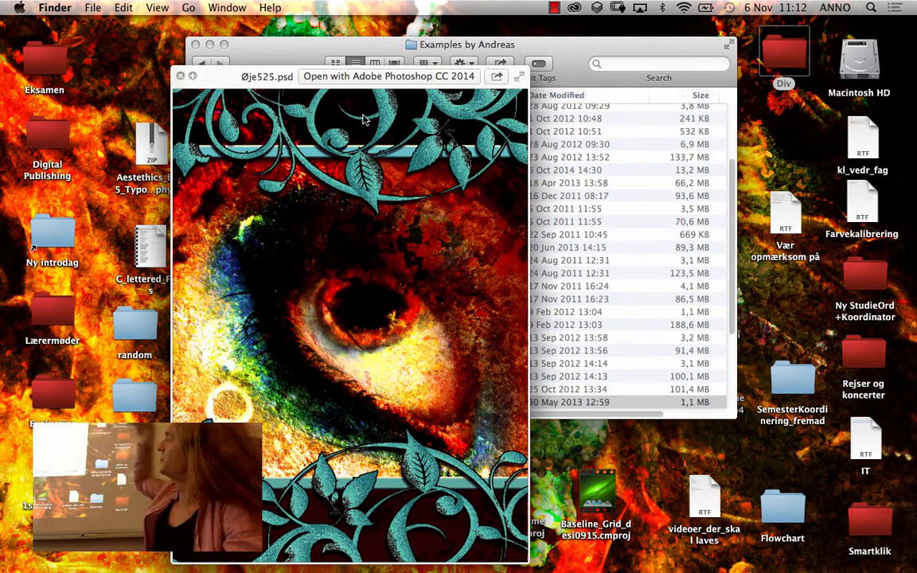
pyautogui.press('Up')
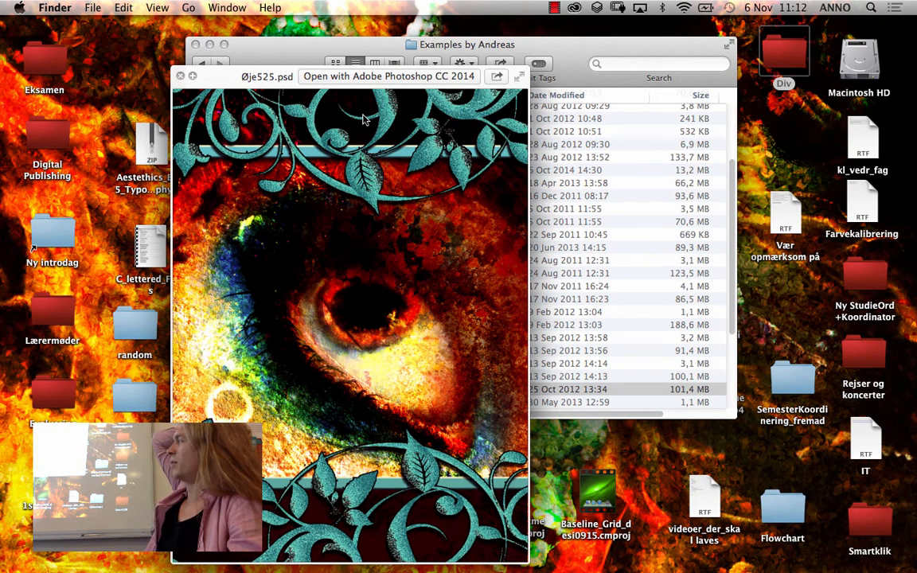
pyautogui.press('Down')
pyautogui.press('Down')
pyautogui.press('Down')
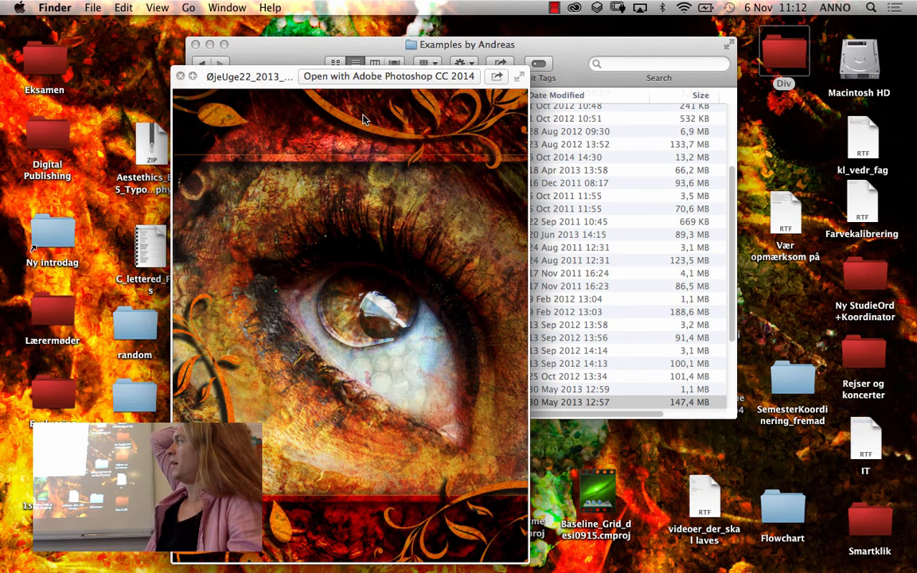
# Preview the remaining example artworks through the Olie_maleri files and ostemad.jpg to uge3.jpg
pyautogui.press('Down')
pyautogui.press('Down')
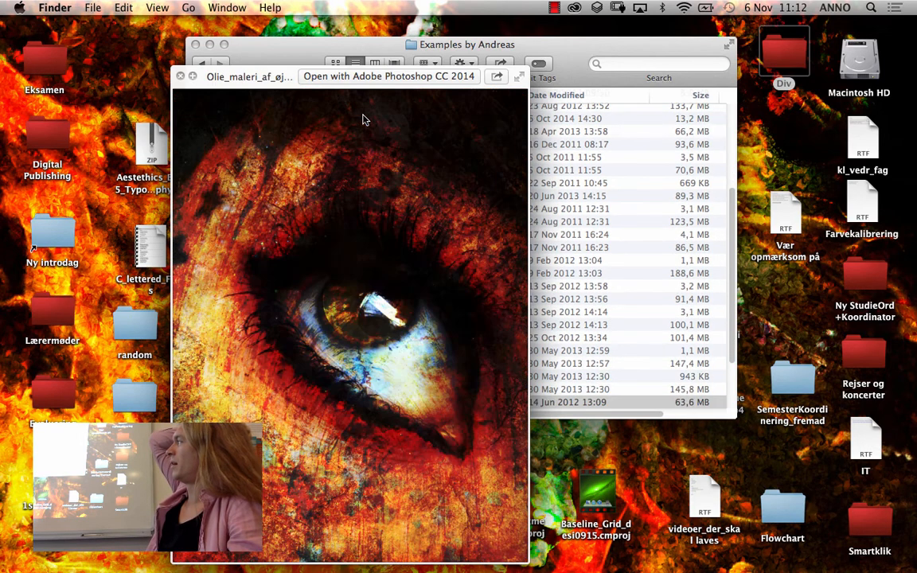
pyautogui.press('Down')
pyautogui.press('Up')
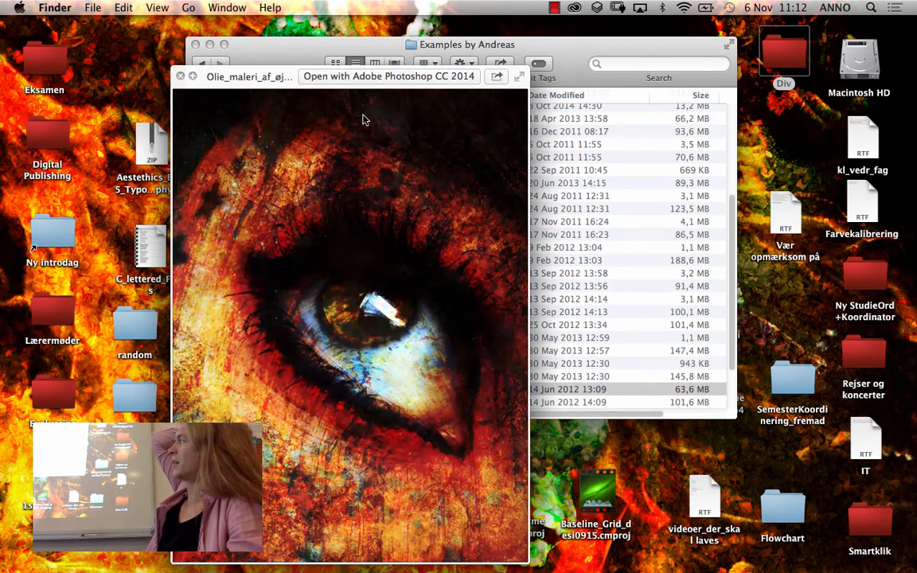
pyautogui.press('Down')
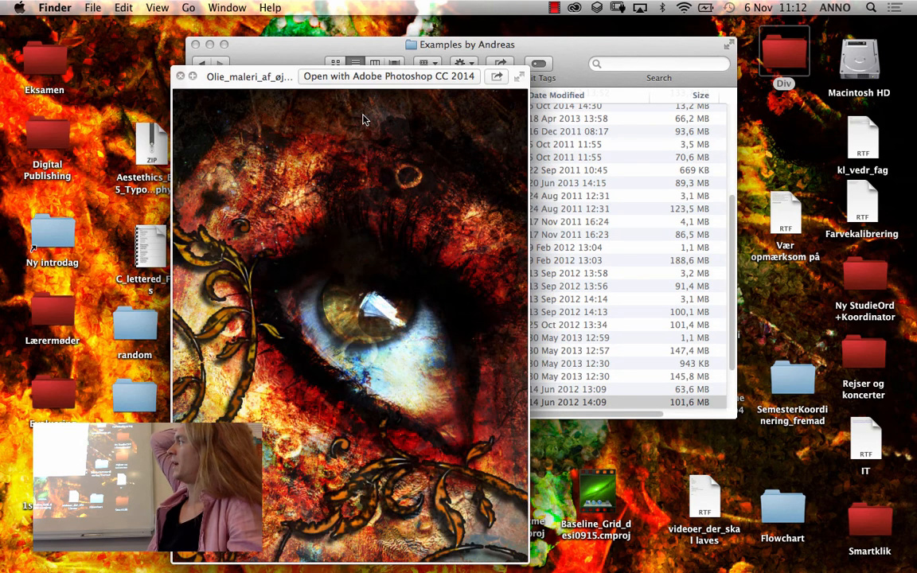
pyautogui.press('Down')
pyautogui.press('Down')
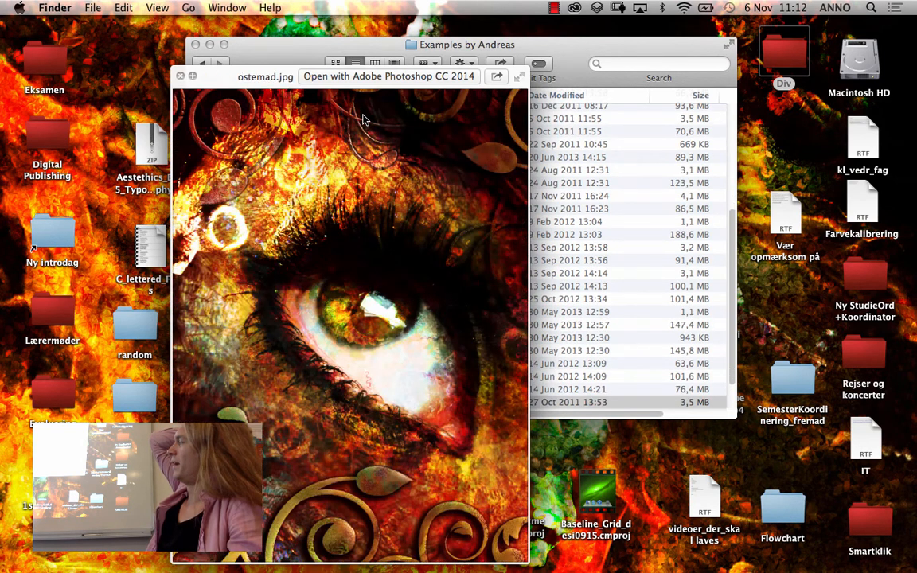
pyautogui.press('Down')
pyautogui.press('Down')
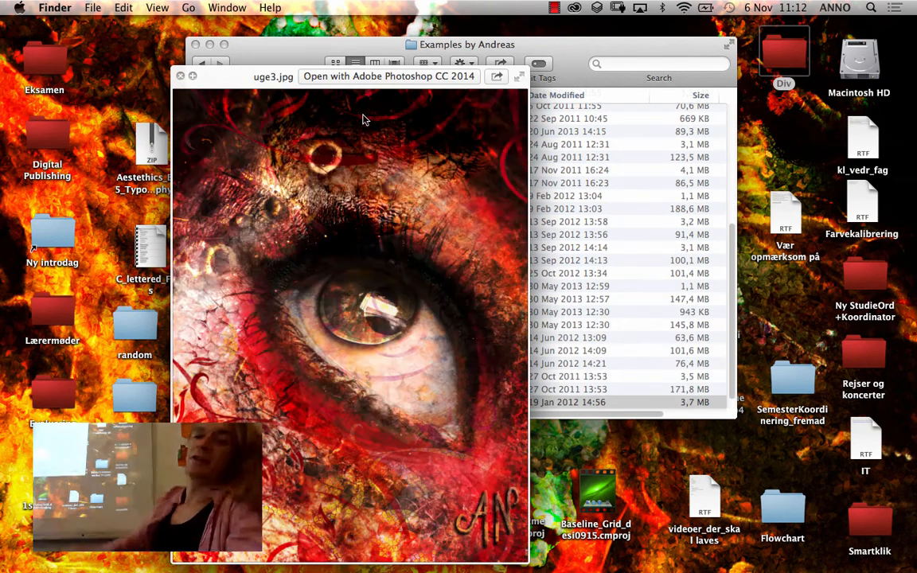
# Close the uge3.jpg preview and the examples folder window, and bring up the Dock
pyautogui.click(181, 75)
pyautogui.click(195, 45)
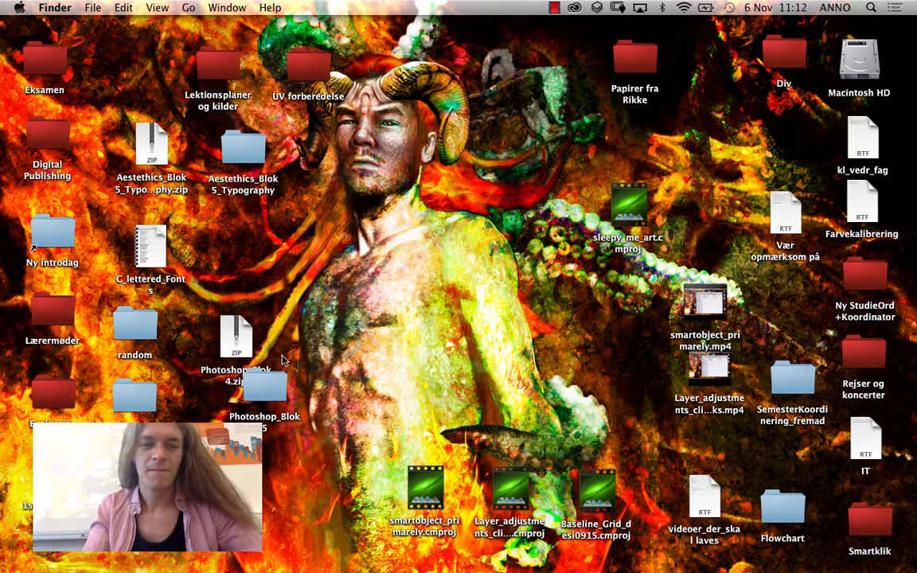
pyautogui.moveTo(270, 568)
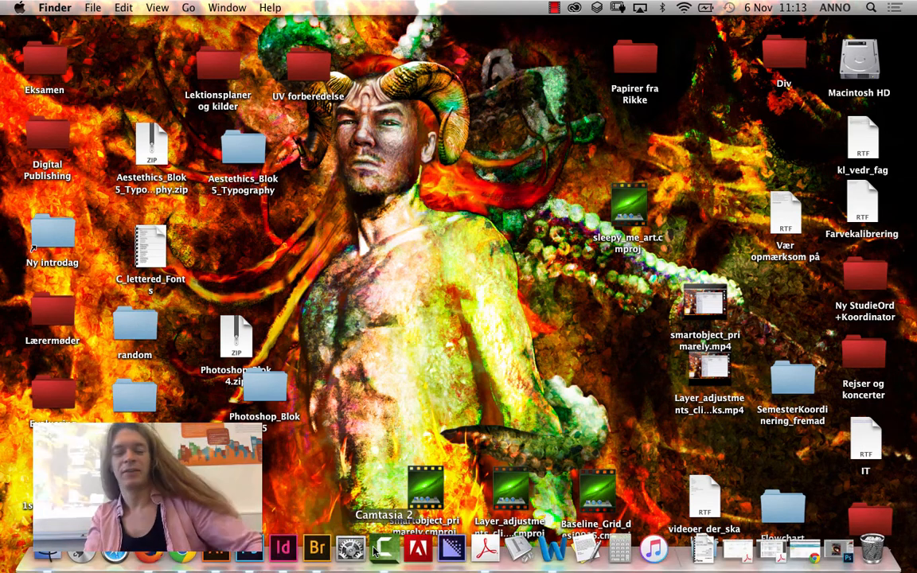